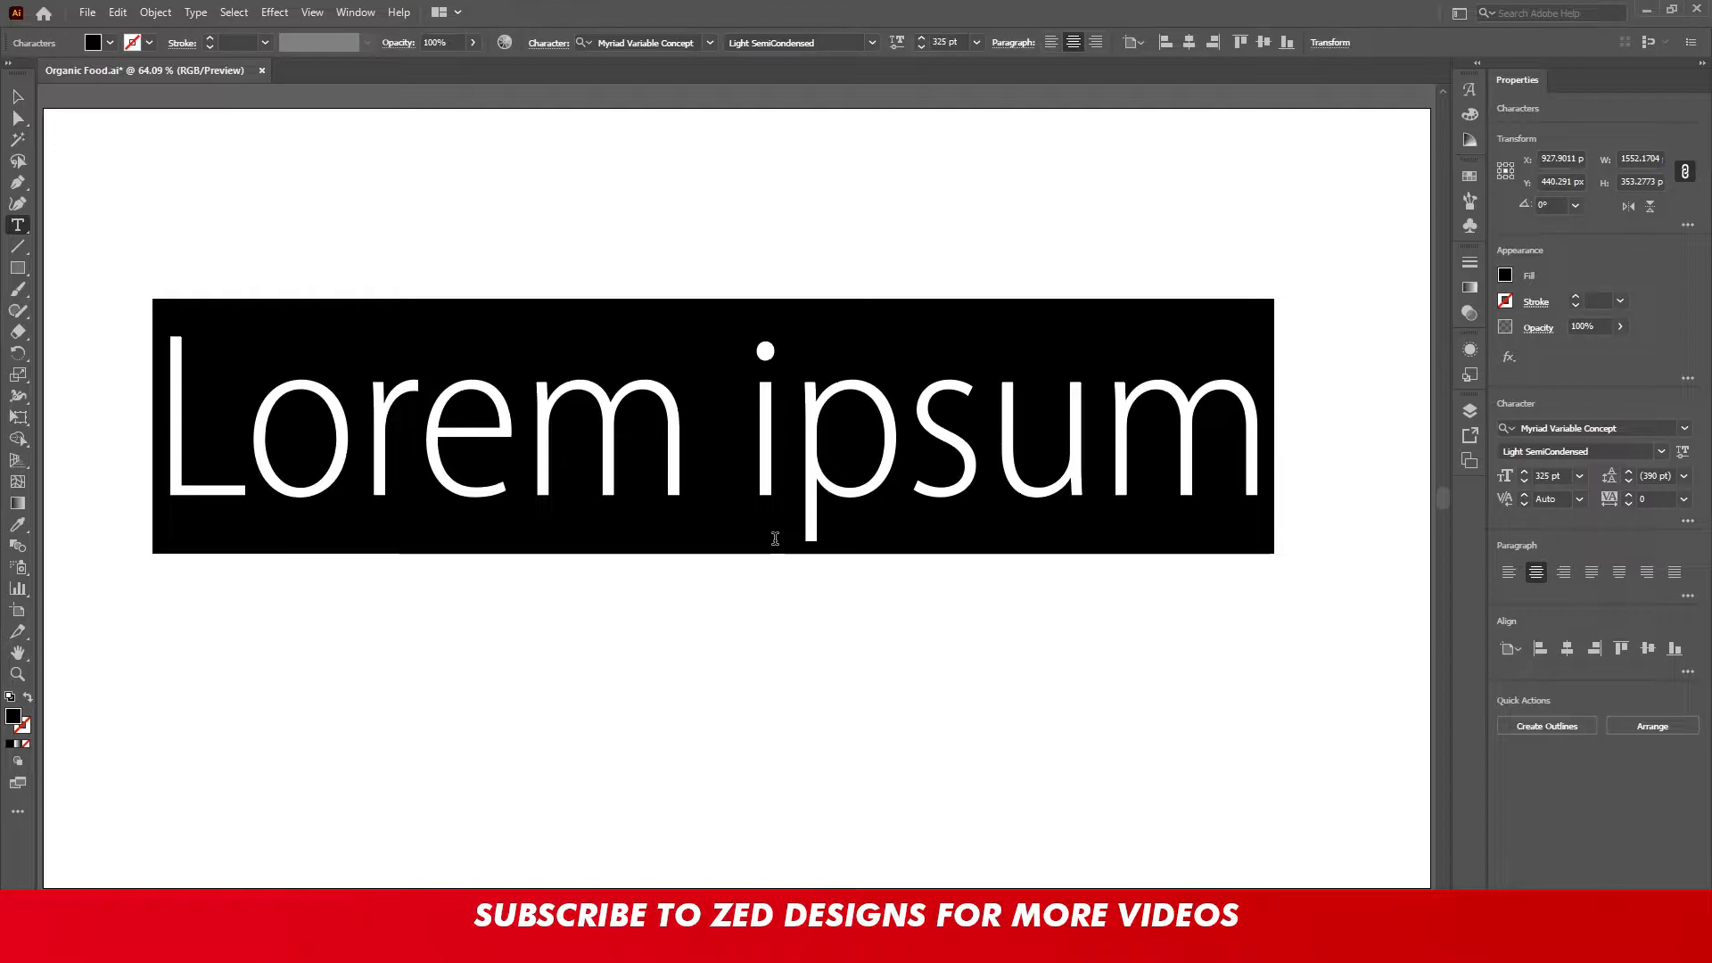
Replace the placeholder text with "Organic" and centre it horizontally and vertically on the artboard
{"action": "key", "text": "Home"}
{"action": "key", "text": "shift+Right"}
{"action": "type", "text": "O"}
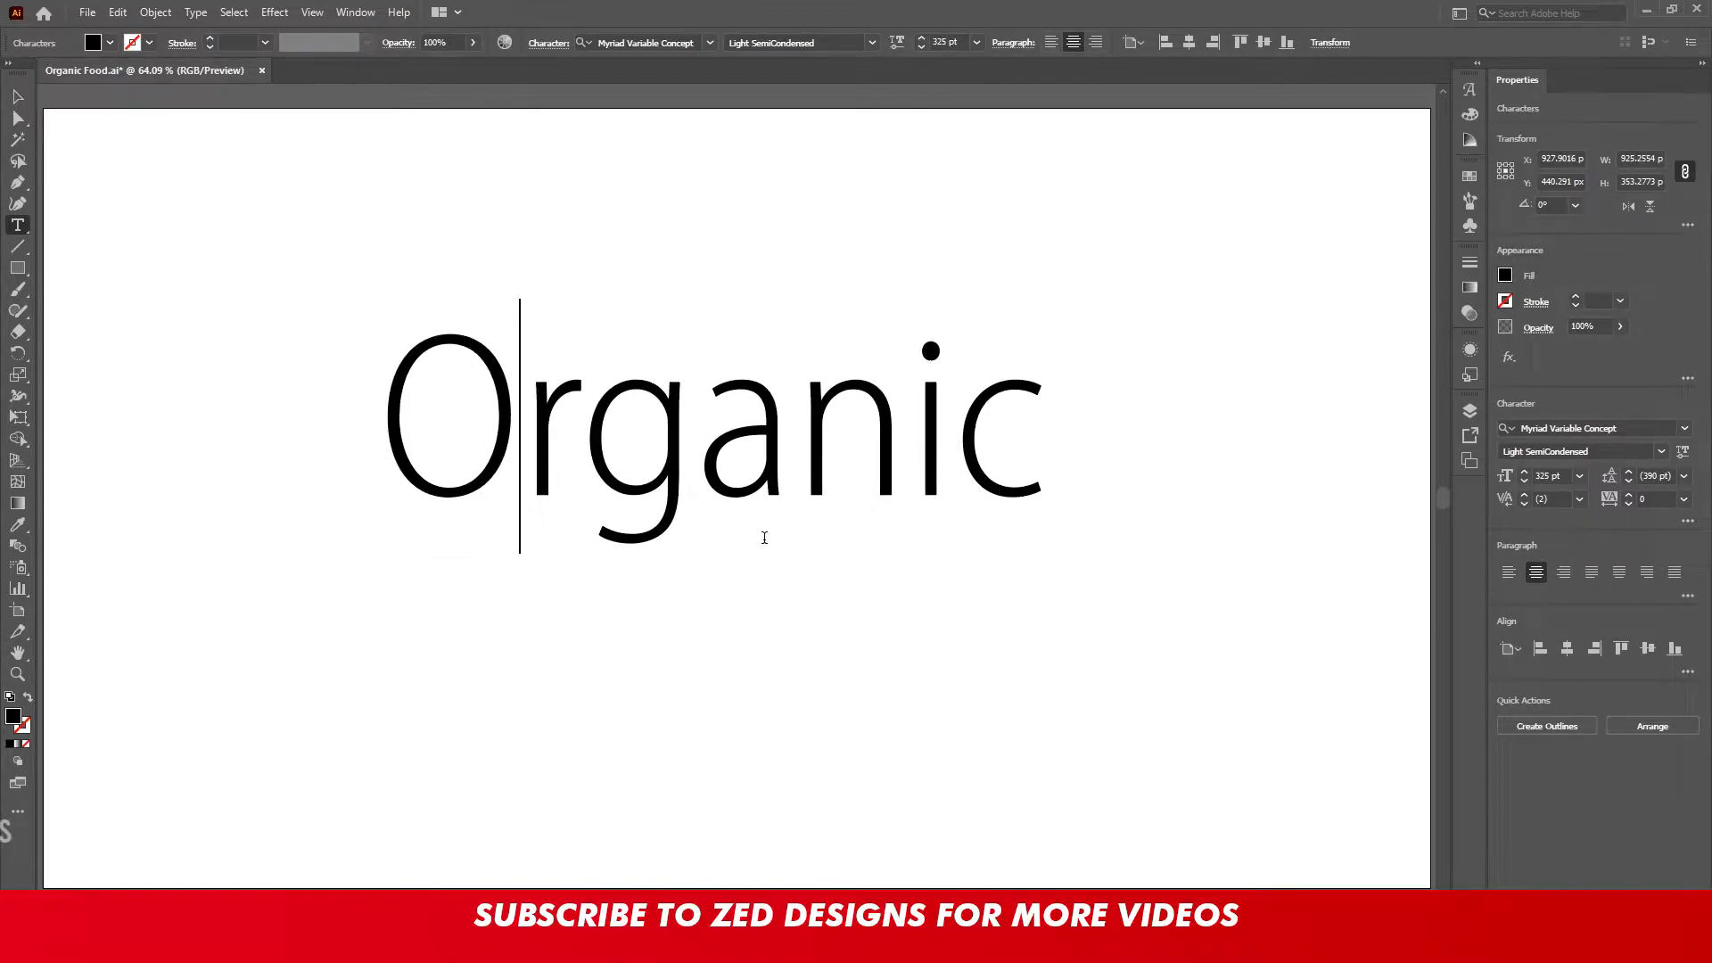
{"action": "left_click", "coordinate": [18, 97]}
{"action": "left_click", "coordinate": [1226, 42]}
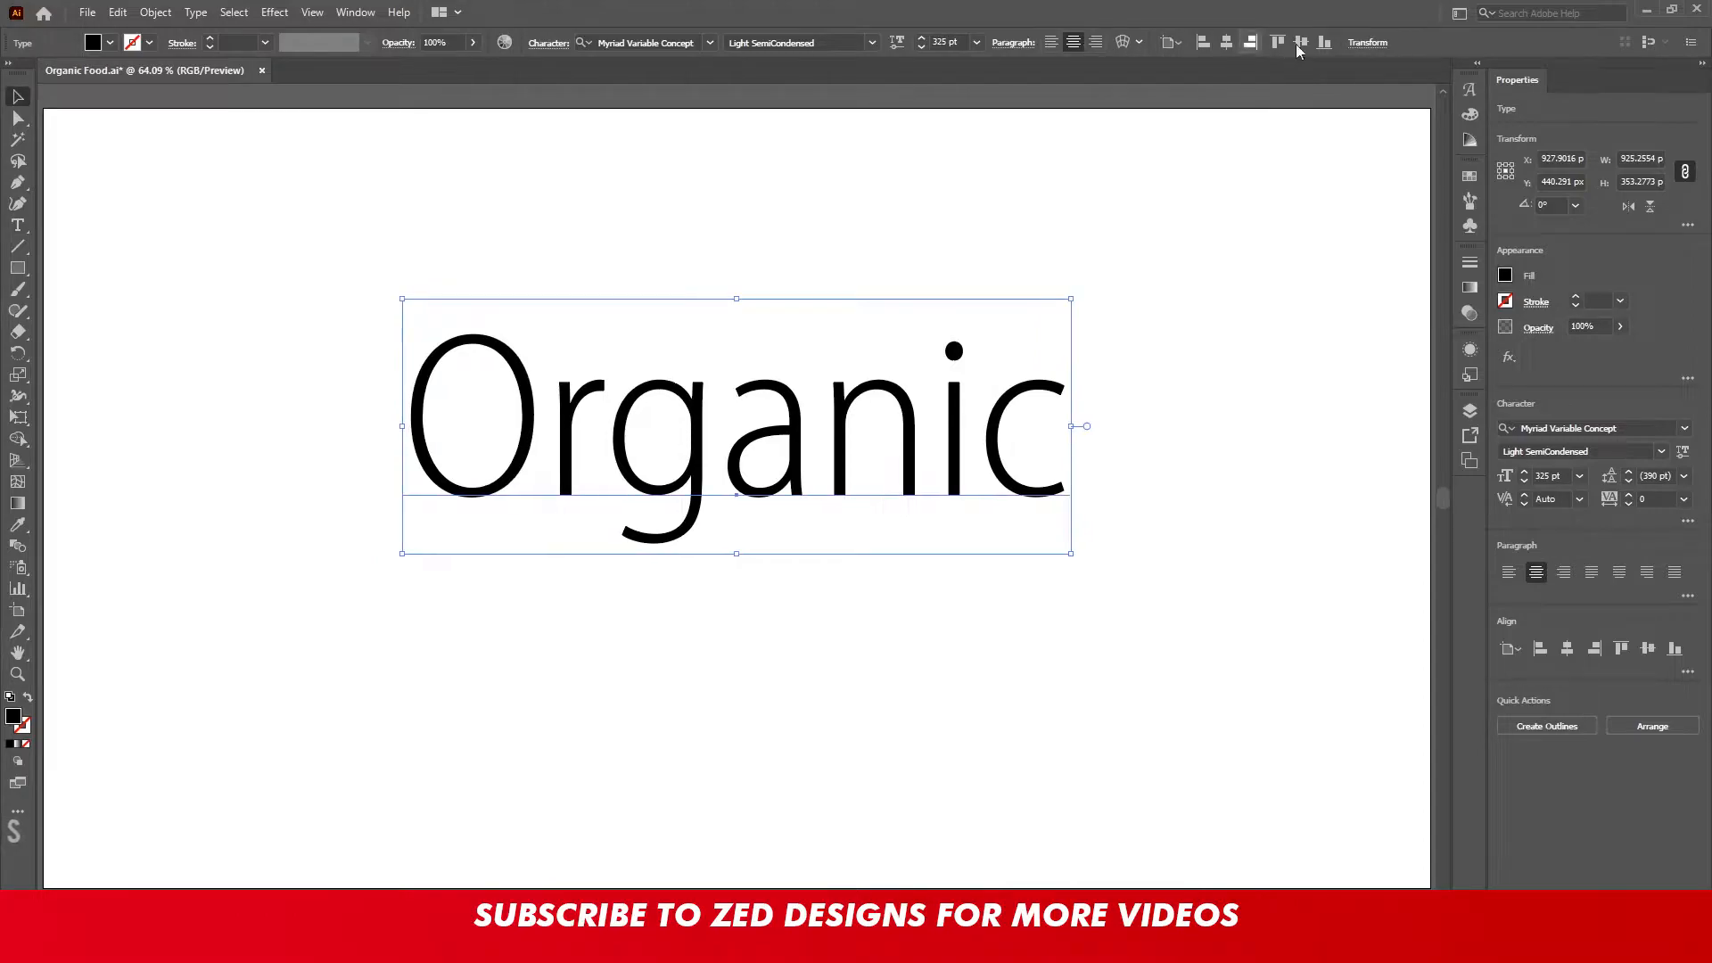
{"action": "left_click", "coordinate": [1301, 42]}
Set the Organic text's font to Lobster 1.3 and centre it vertically on the artboard again
{"action": "left_click", "coordinate": [651, 40]}
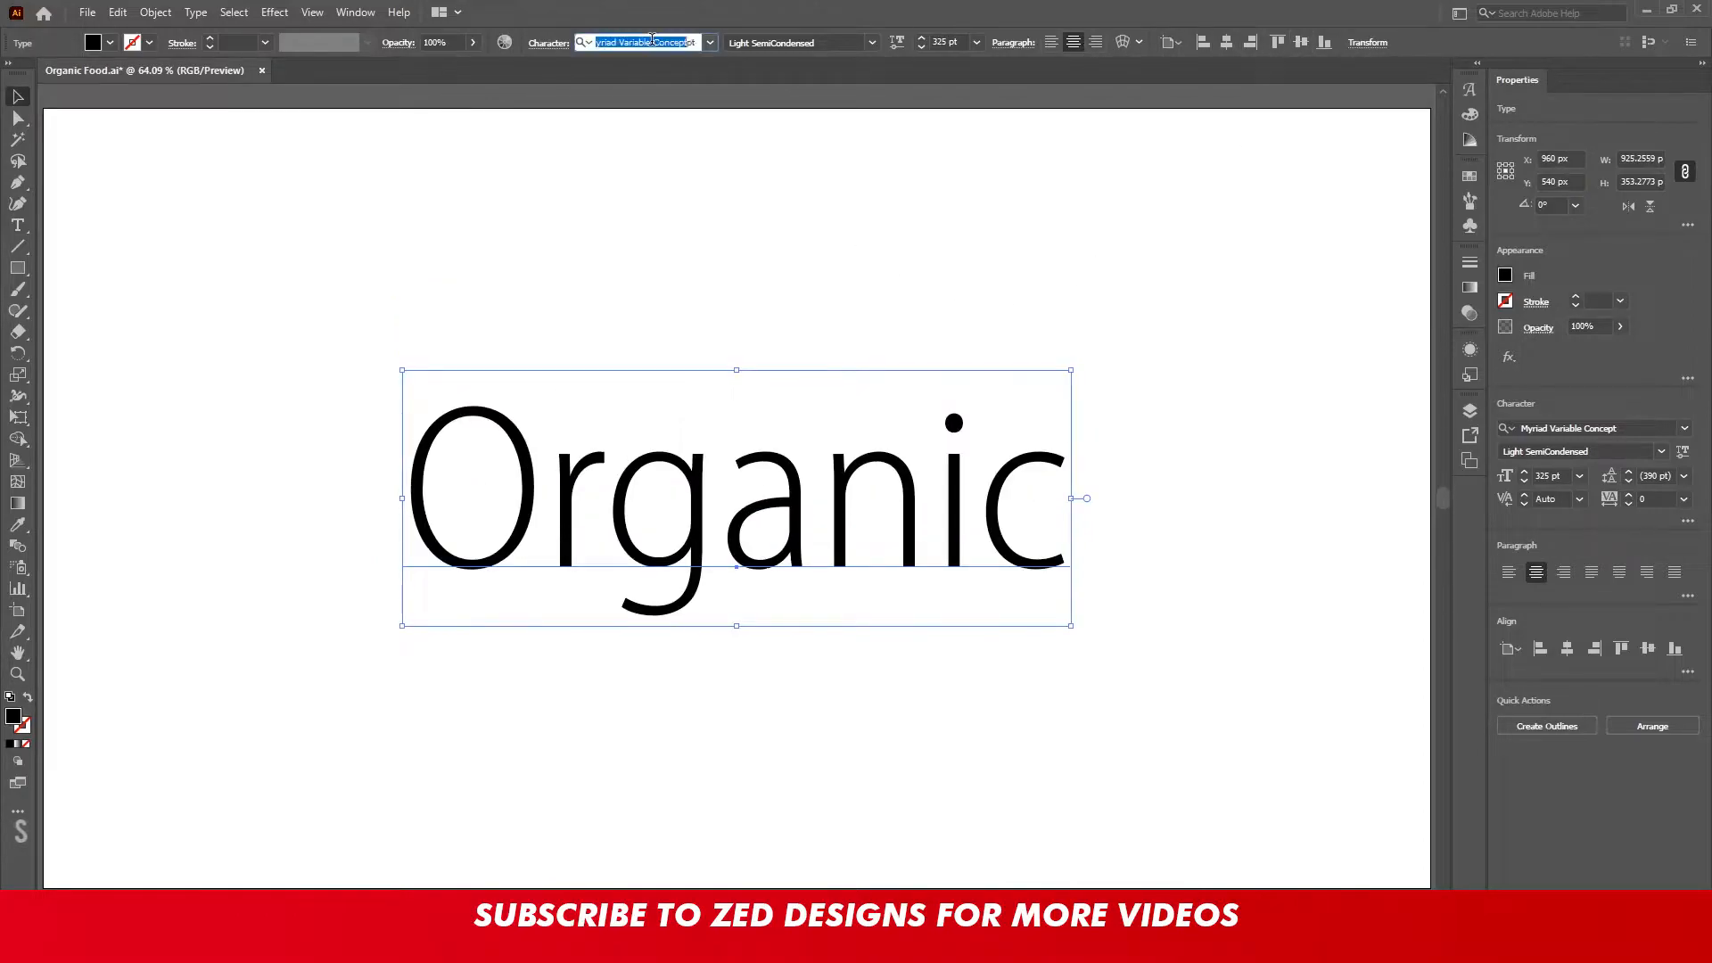
{"action": "type", "text": "lobster"}
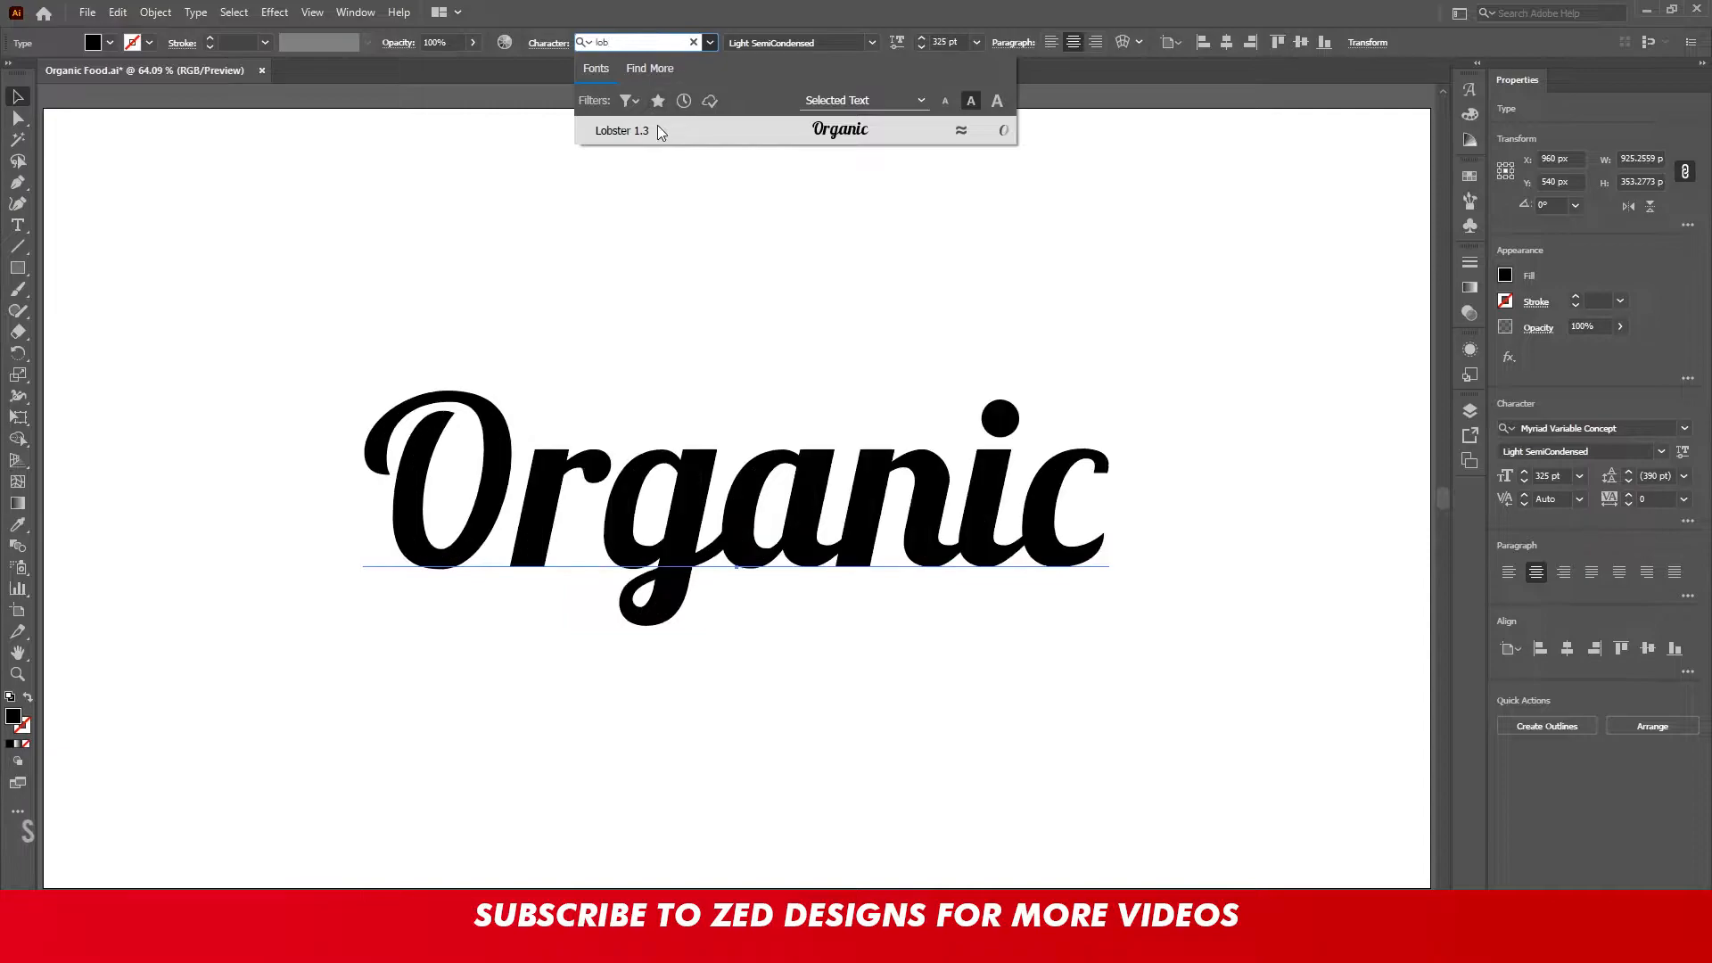
{"action": "left_click", "coordinate": [660, 133]}
{"action": "left_click", "coordinate": [1180, 42]}
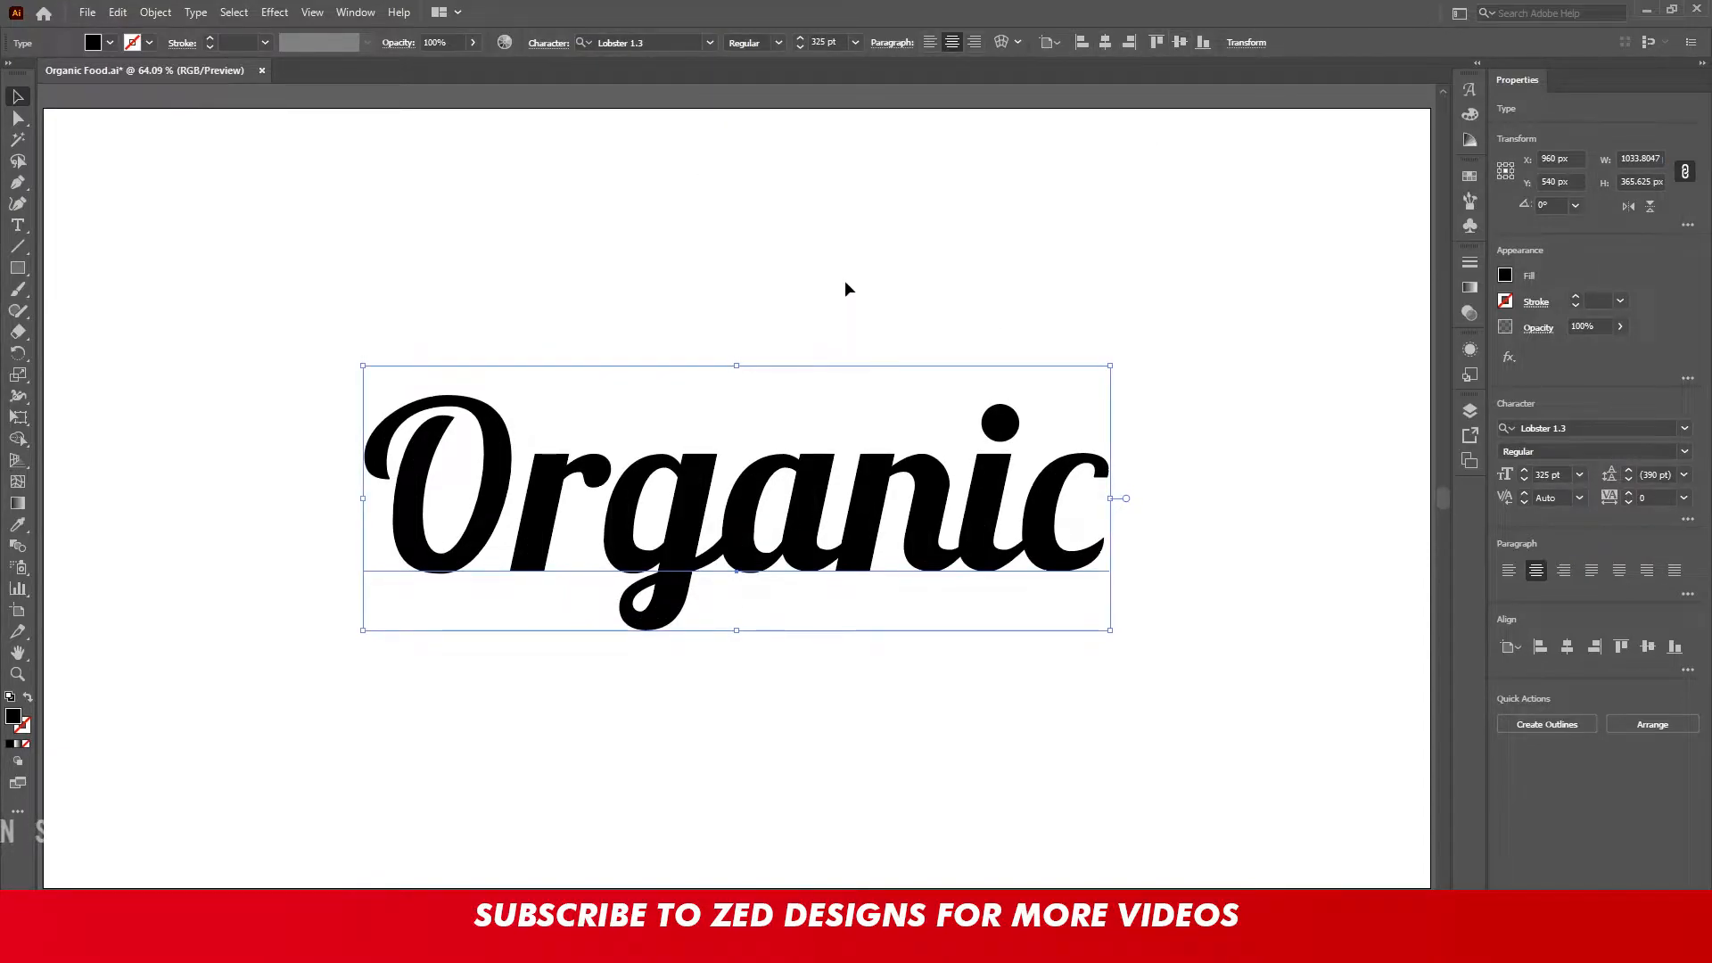
Remove the text's default fill and add a new appearance fill sampled from the light grey swatch
{"action": "left_click", "coordinate": [847, 311], "text": "ctrl+alt"}
{"action": "left_click_drag", "start_coordinate": [807, 513], "coordinate": [921, 384]}
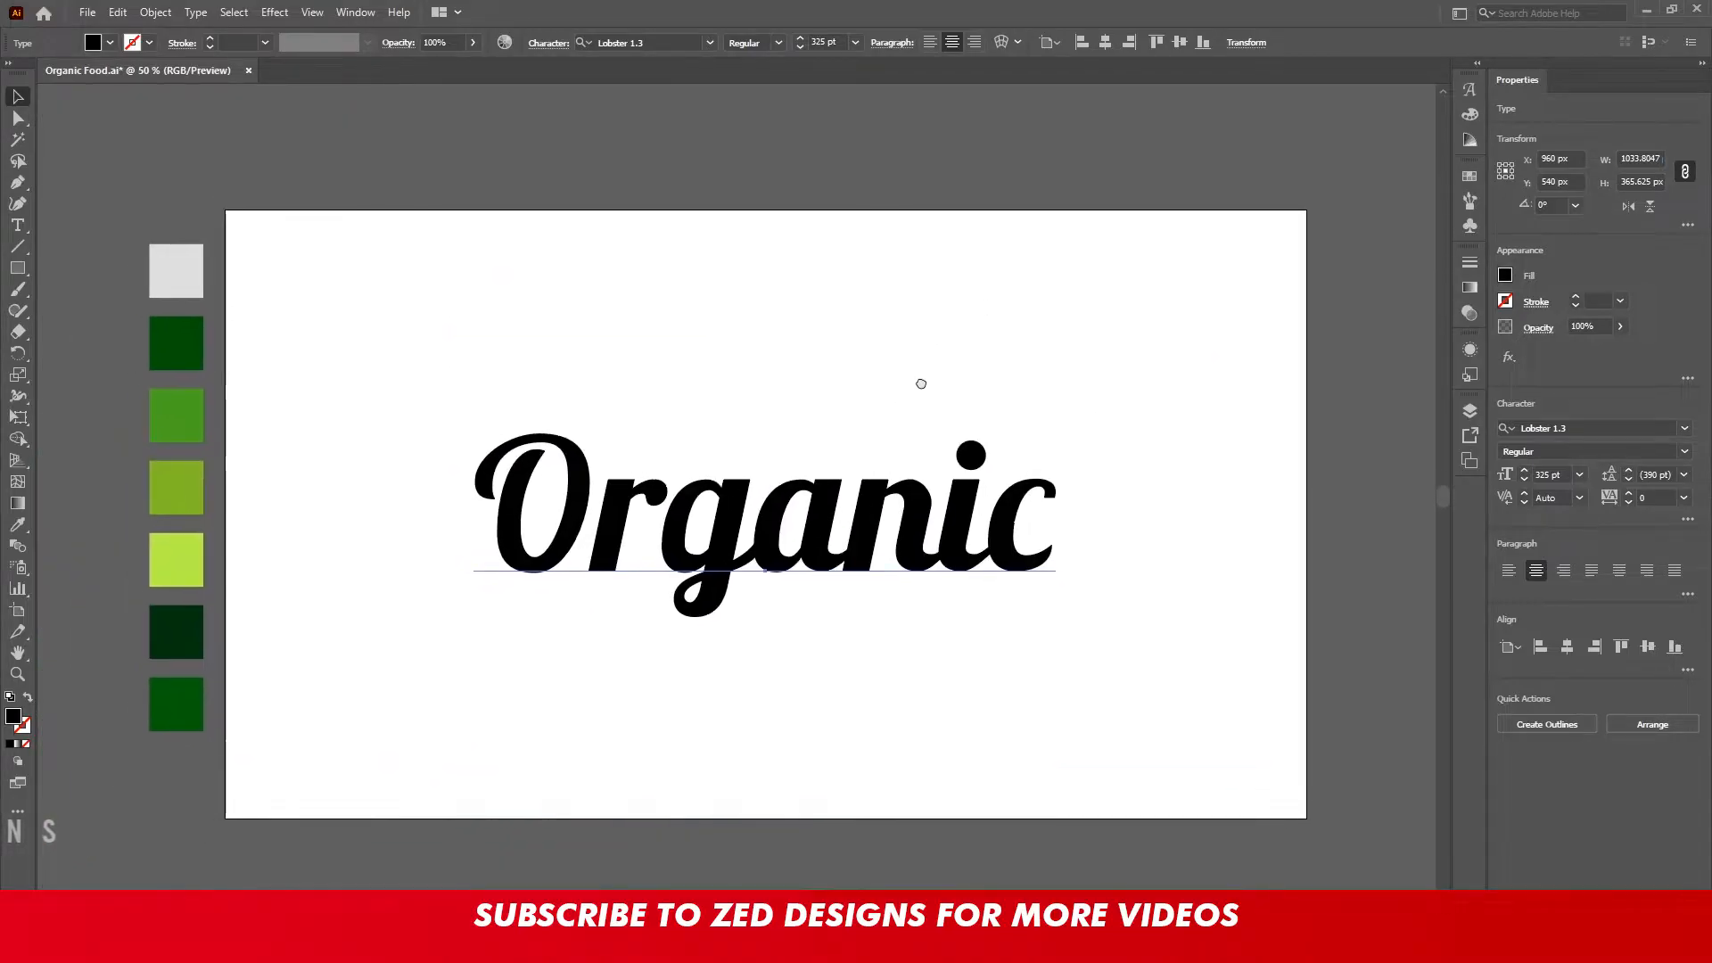
{"action": "left_click", "coordinate": [26, 743]}
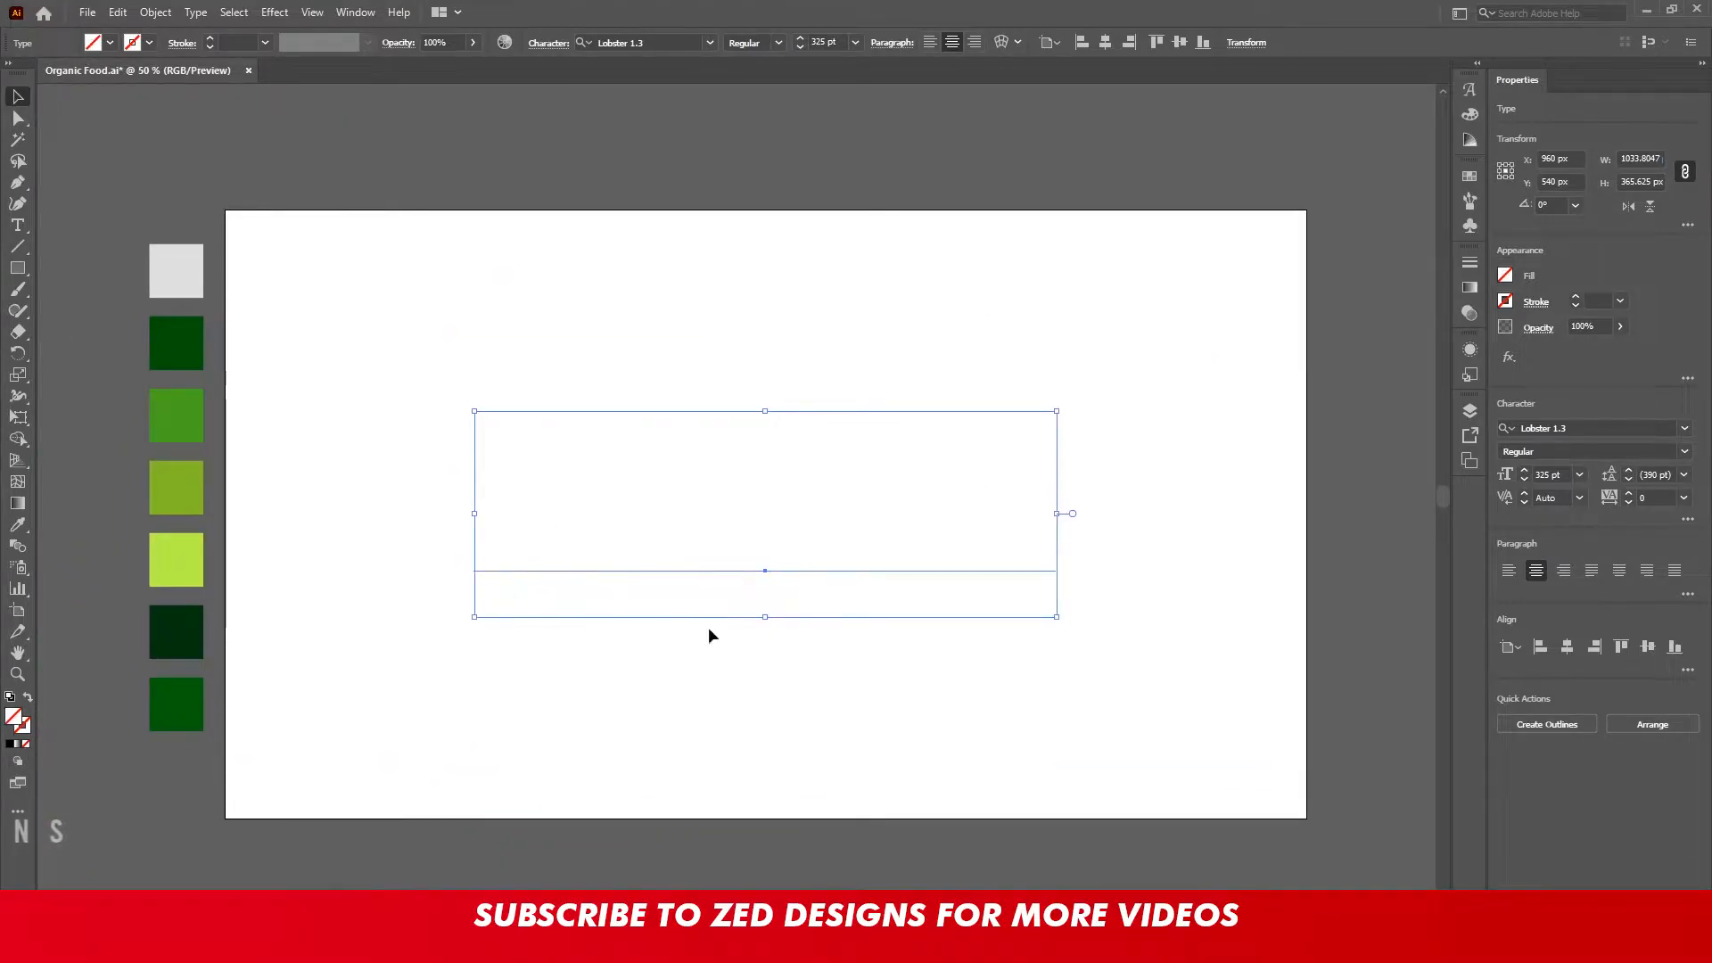
{"action": "left_click", "coordinate": [1470, 348]}
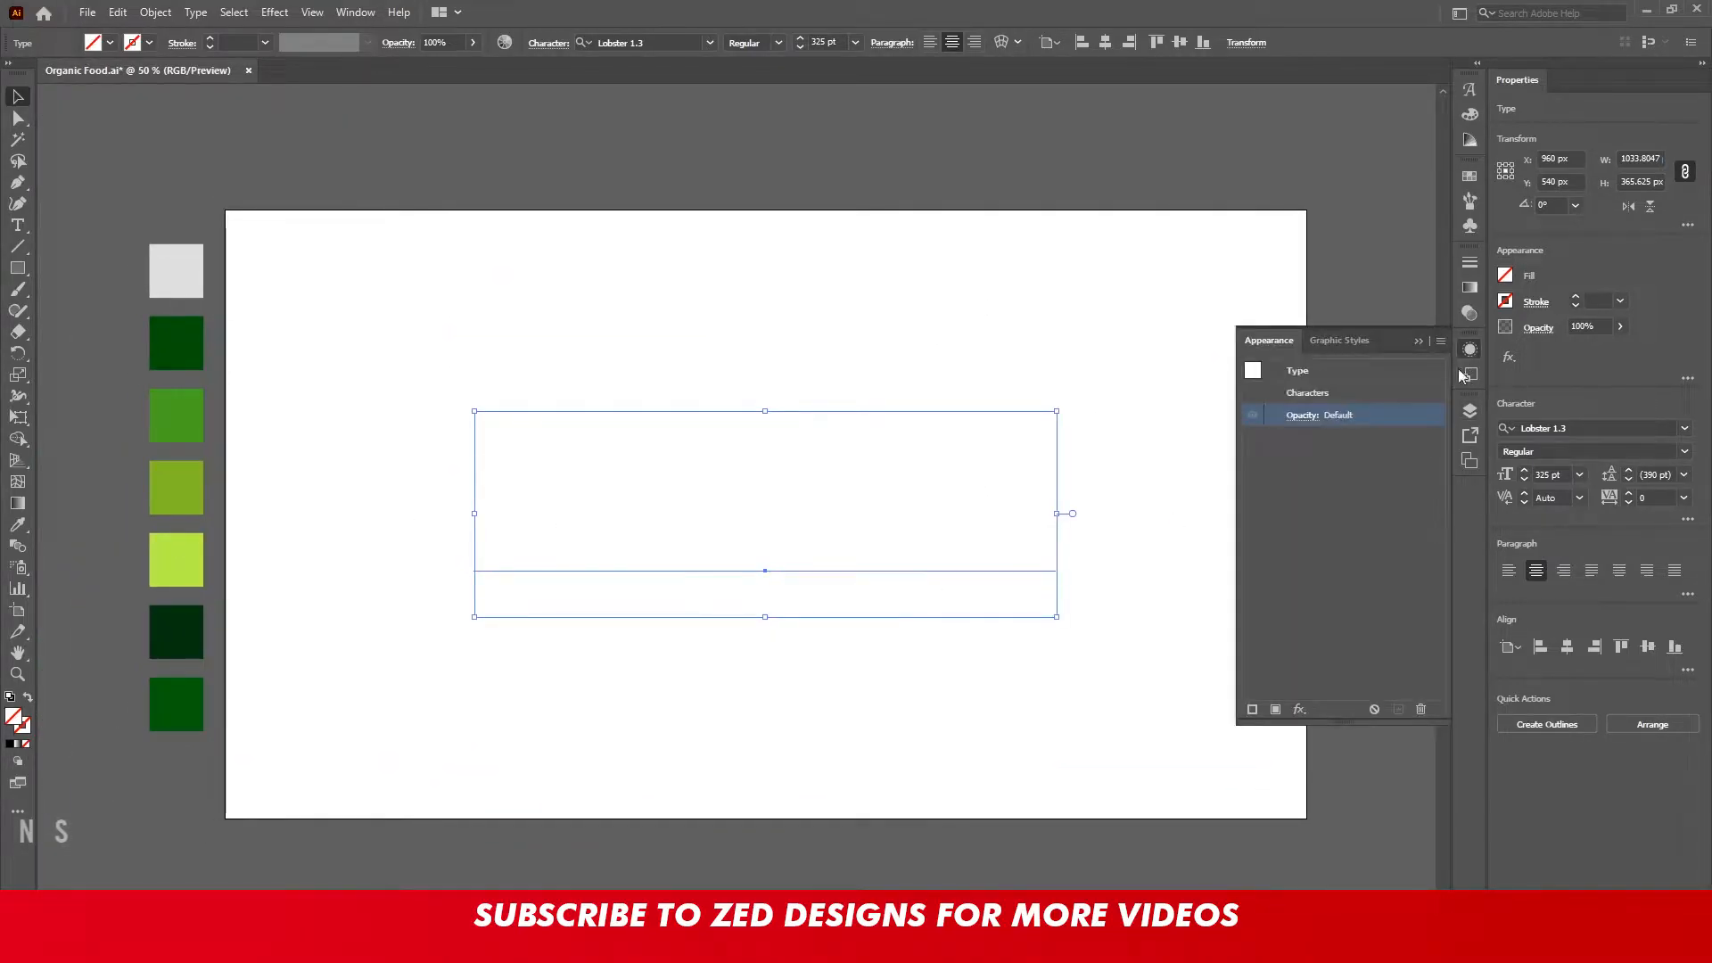
{"action": "left_click", "coordinate": [1275, 709]}
{"action": "key", "text": "i"}
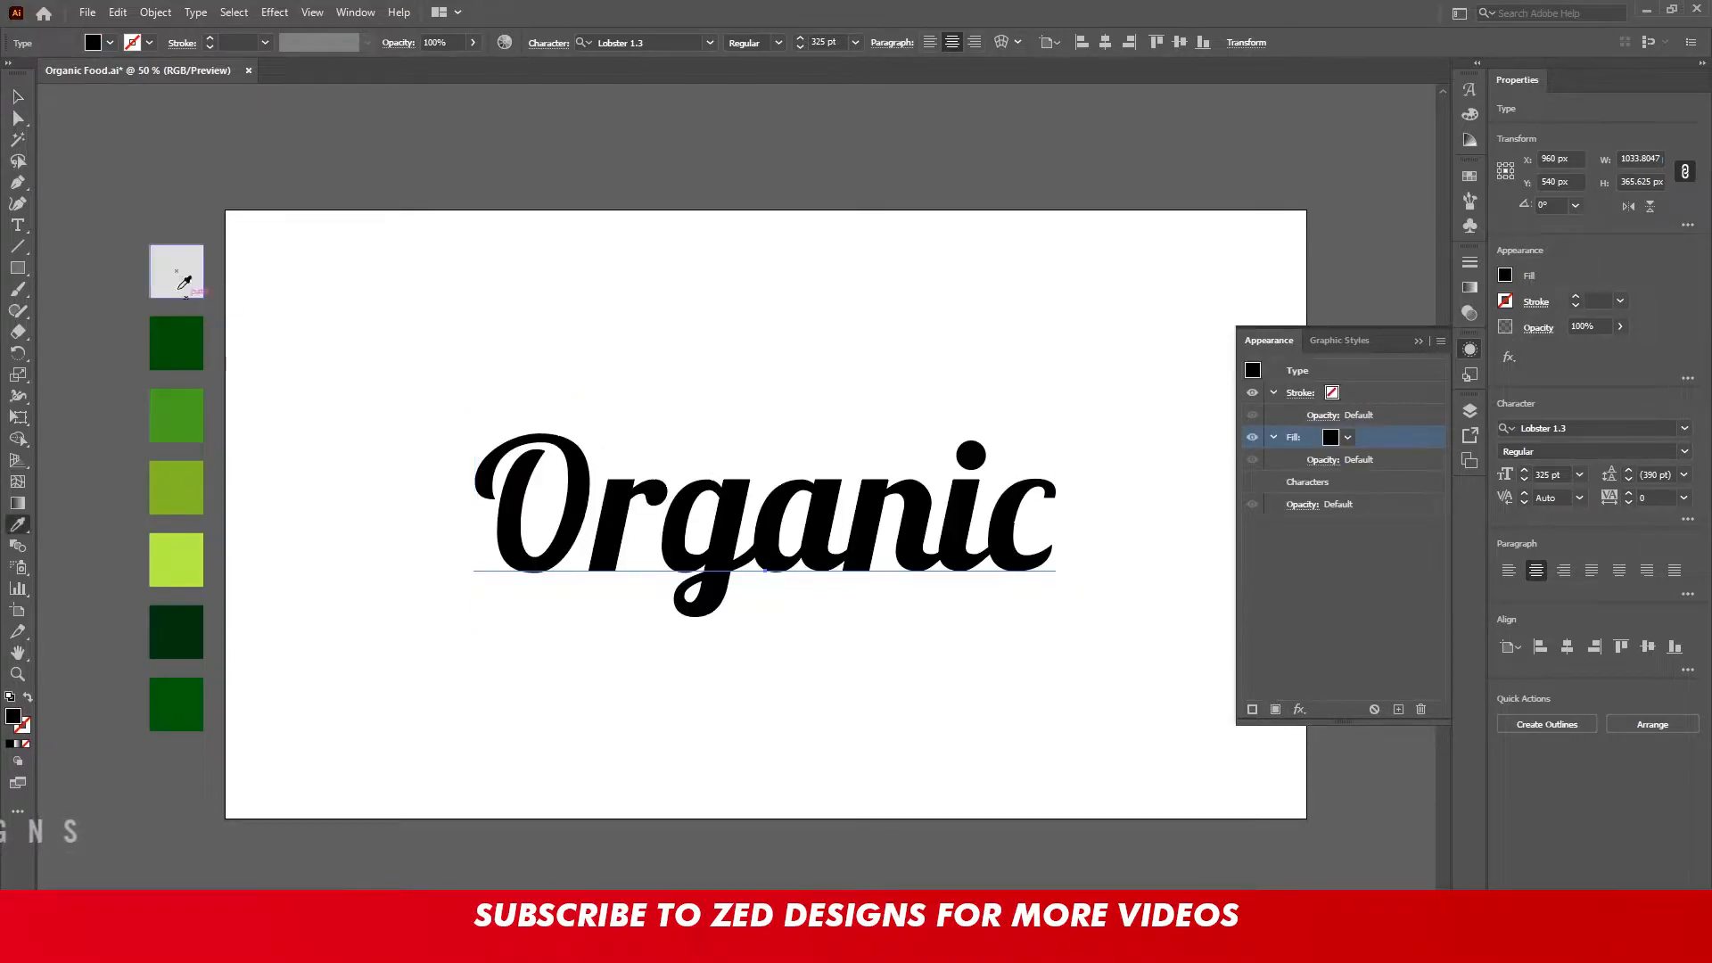
{"action": "left_click", "coordinate": [178, 276]}
{"action": "key", "text": "v"}
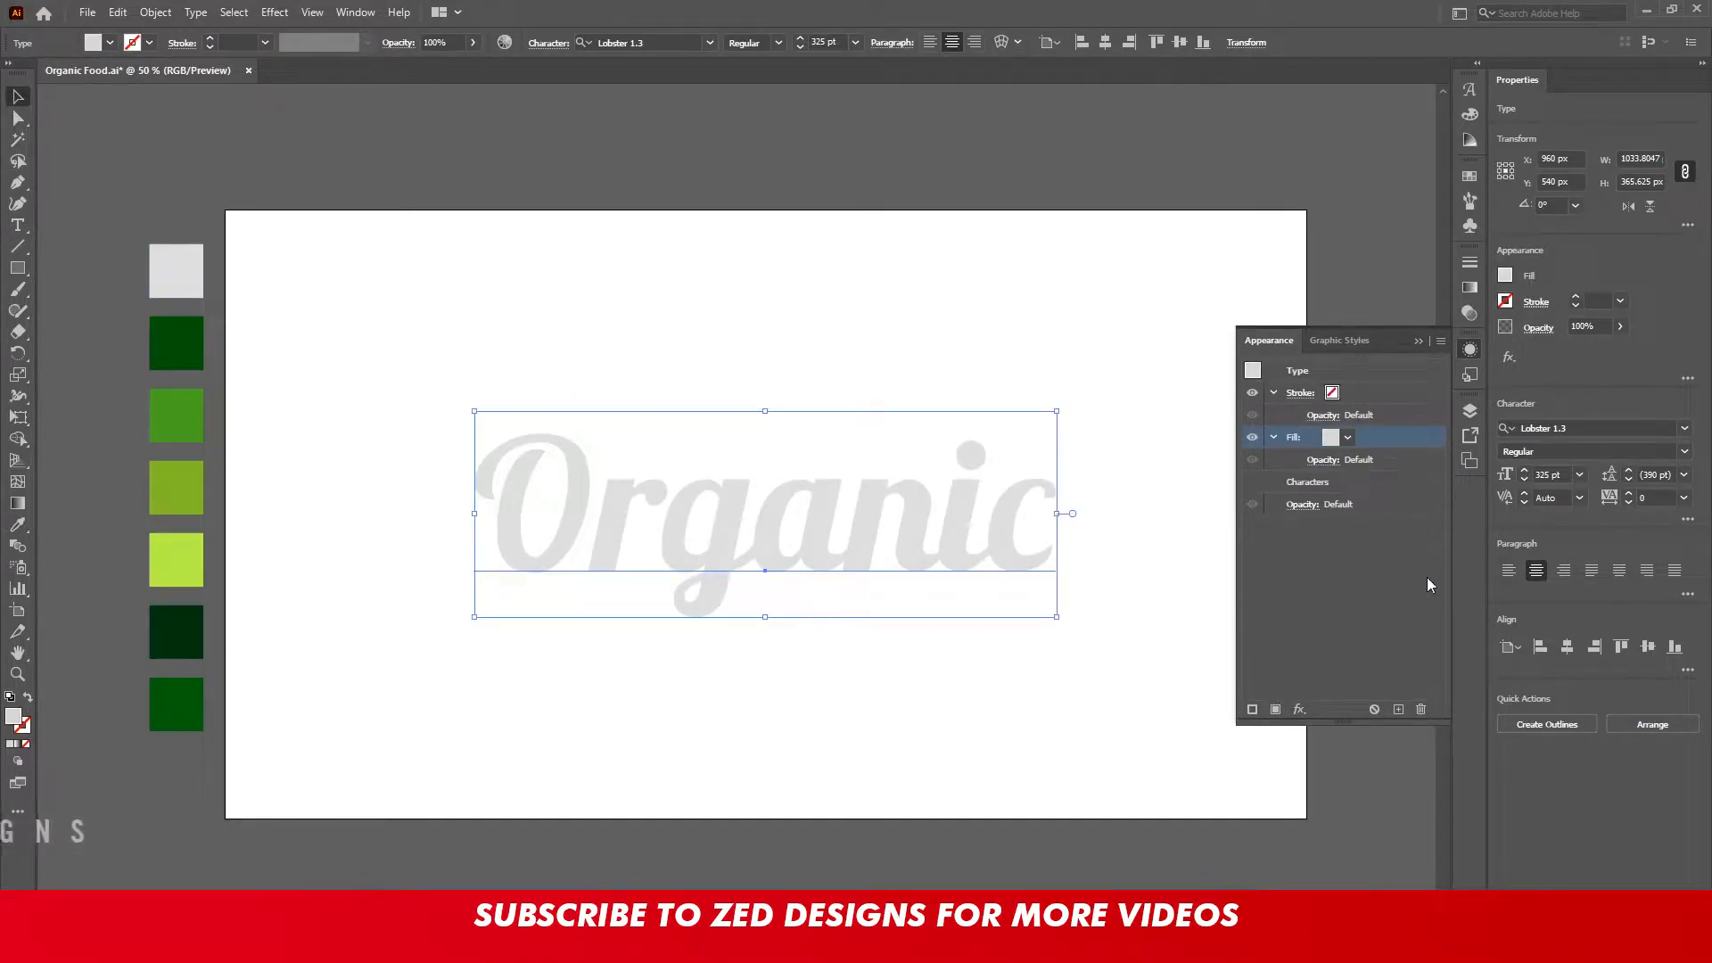
Duplicate the light grey fill twice and change the middle fill to white
{"action": "left_click", "coordinate": [1397, 709]}
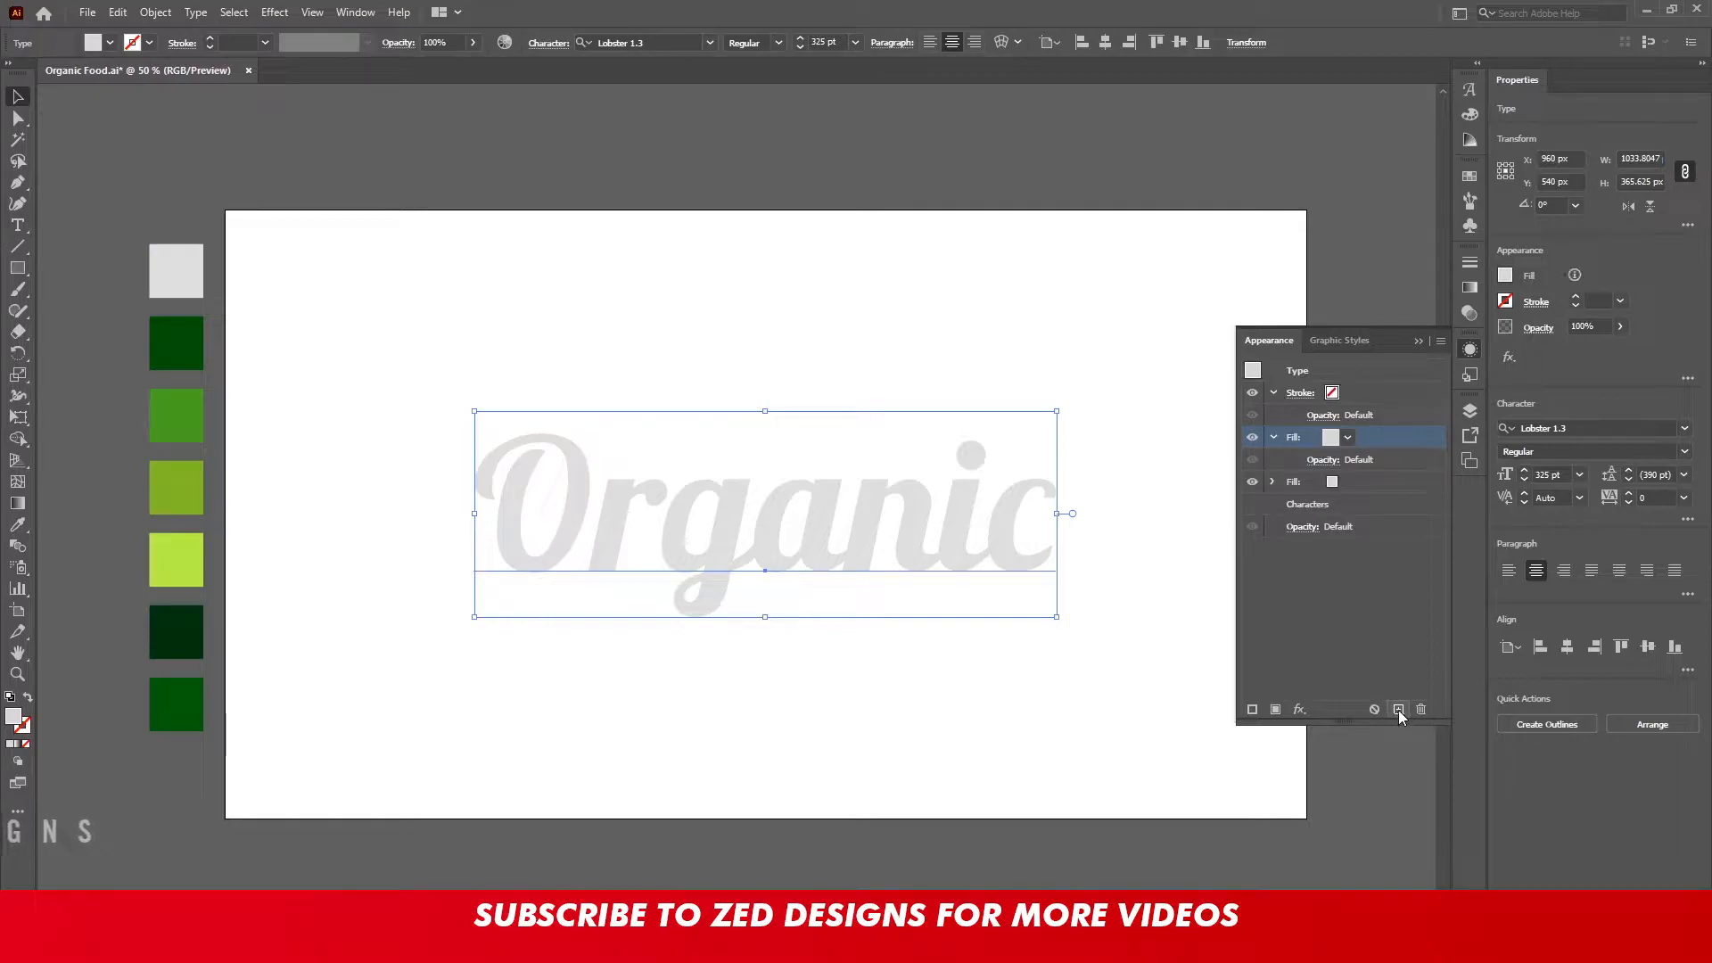
{"action": "left_click", "coordinate": [1398, 710]}
{"action": "left_click", "coordinate": [1348, 486]}
{"action": "left_click", "coordinate": [1347, 483]}
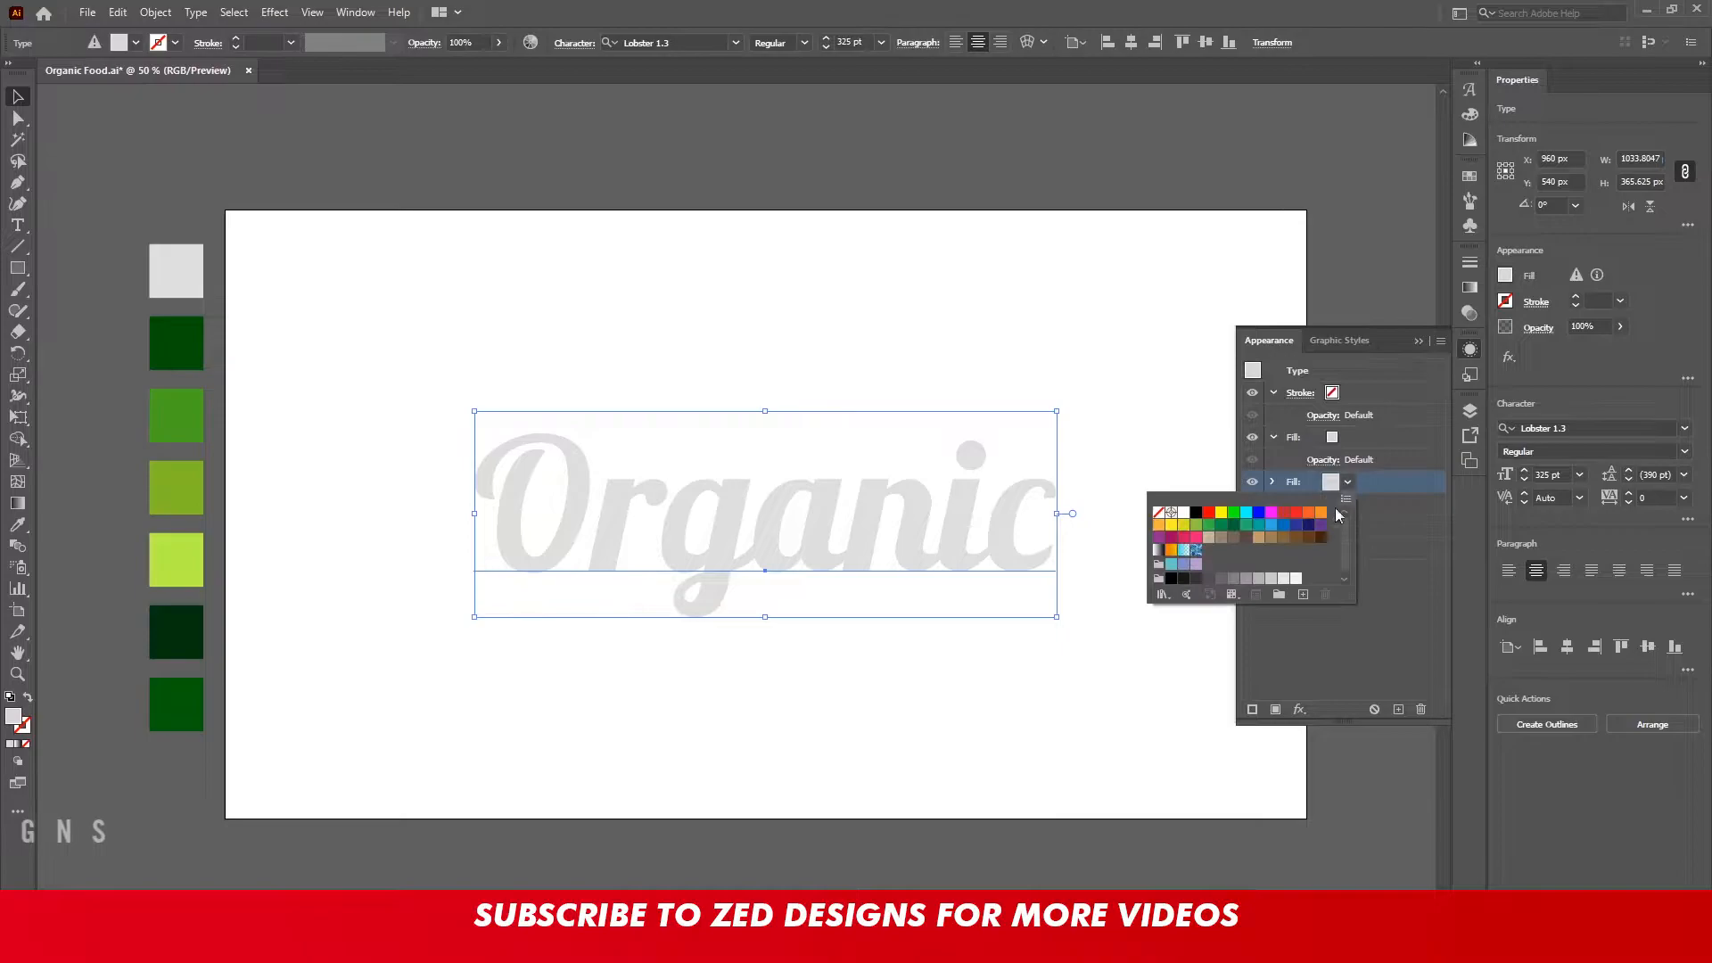
{"action": "left_click", "coordinate": [1186, 517]}
Apply a linear gradient to the lowest fill and sample the upper dark green swatch for its end stop
{"action": "left_click", "coordinate": [1375, 502]}
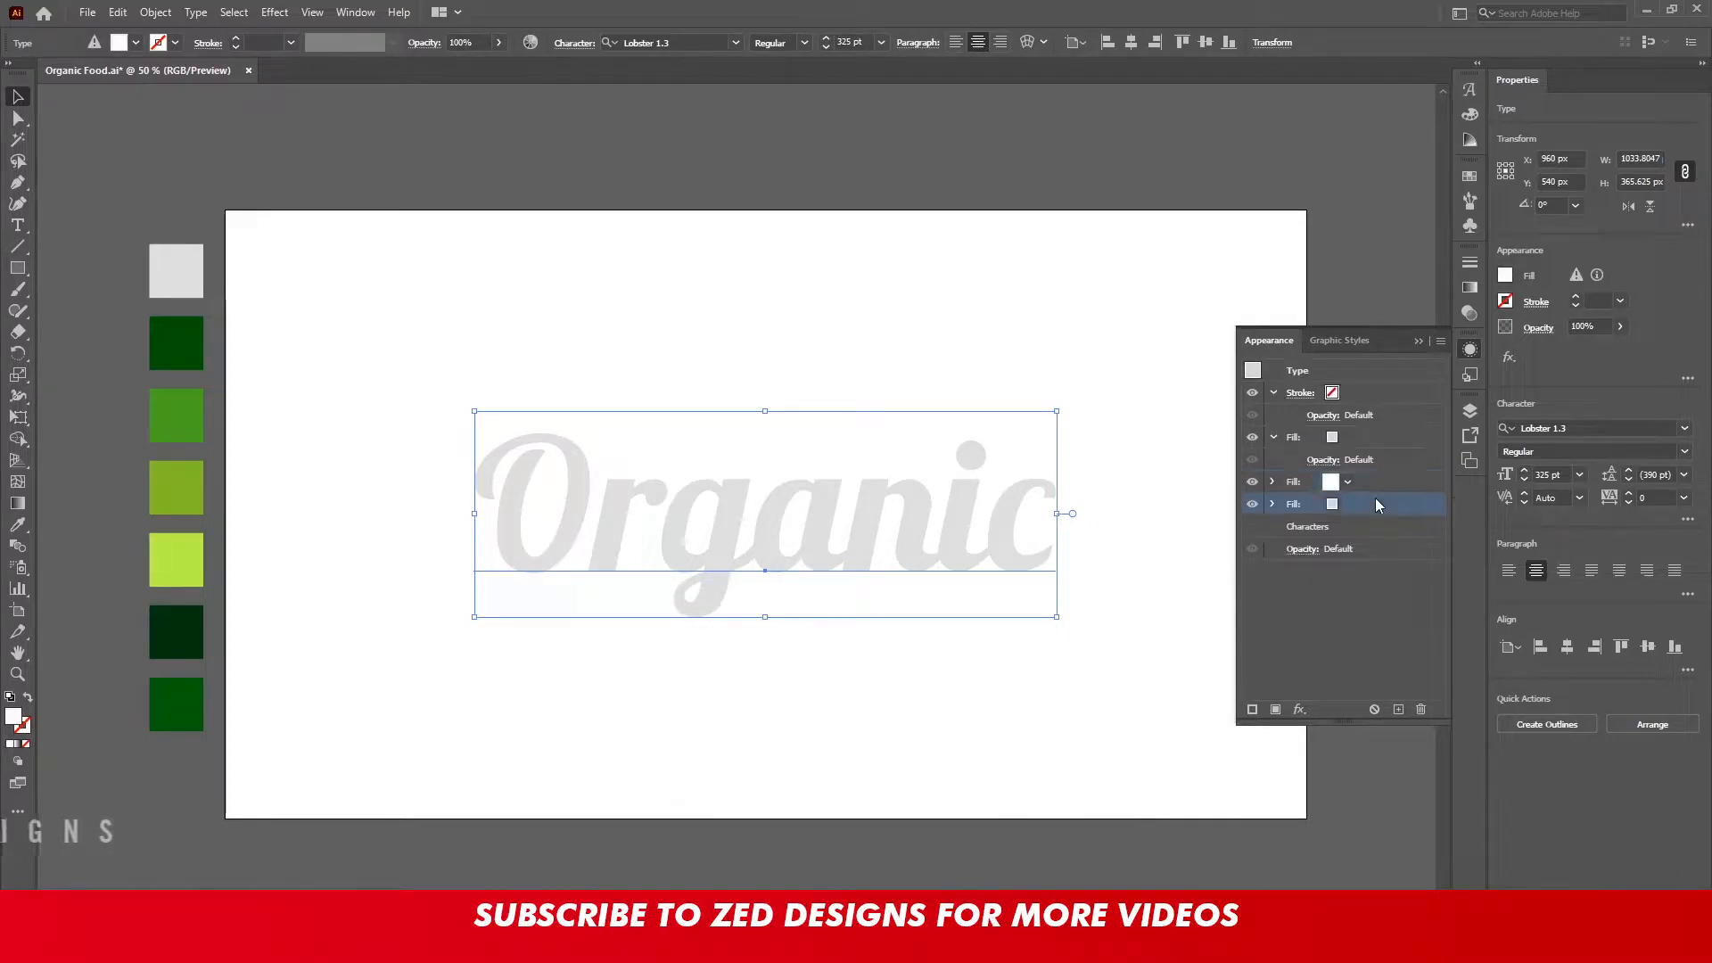
{"action": "left_click", "coordinate": [1469, 289]}
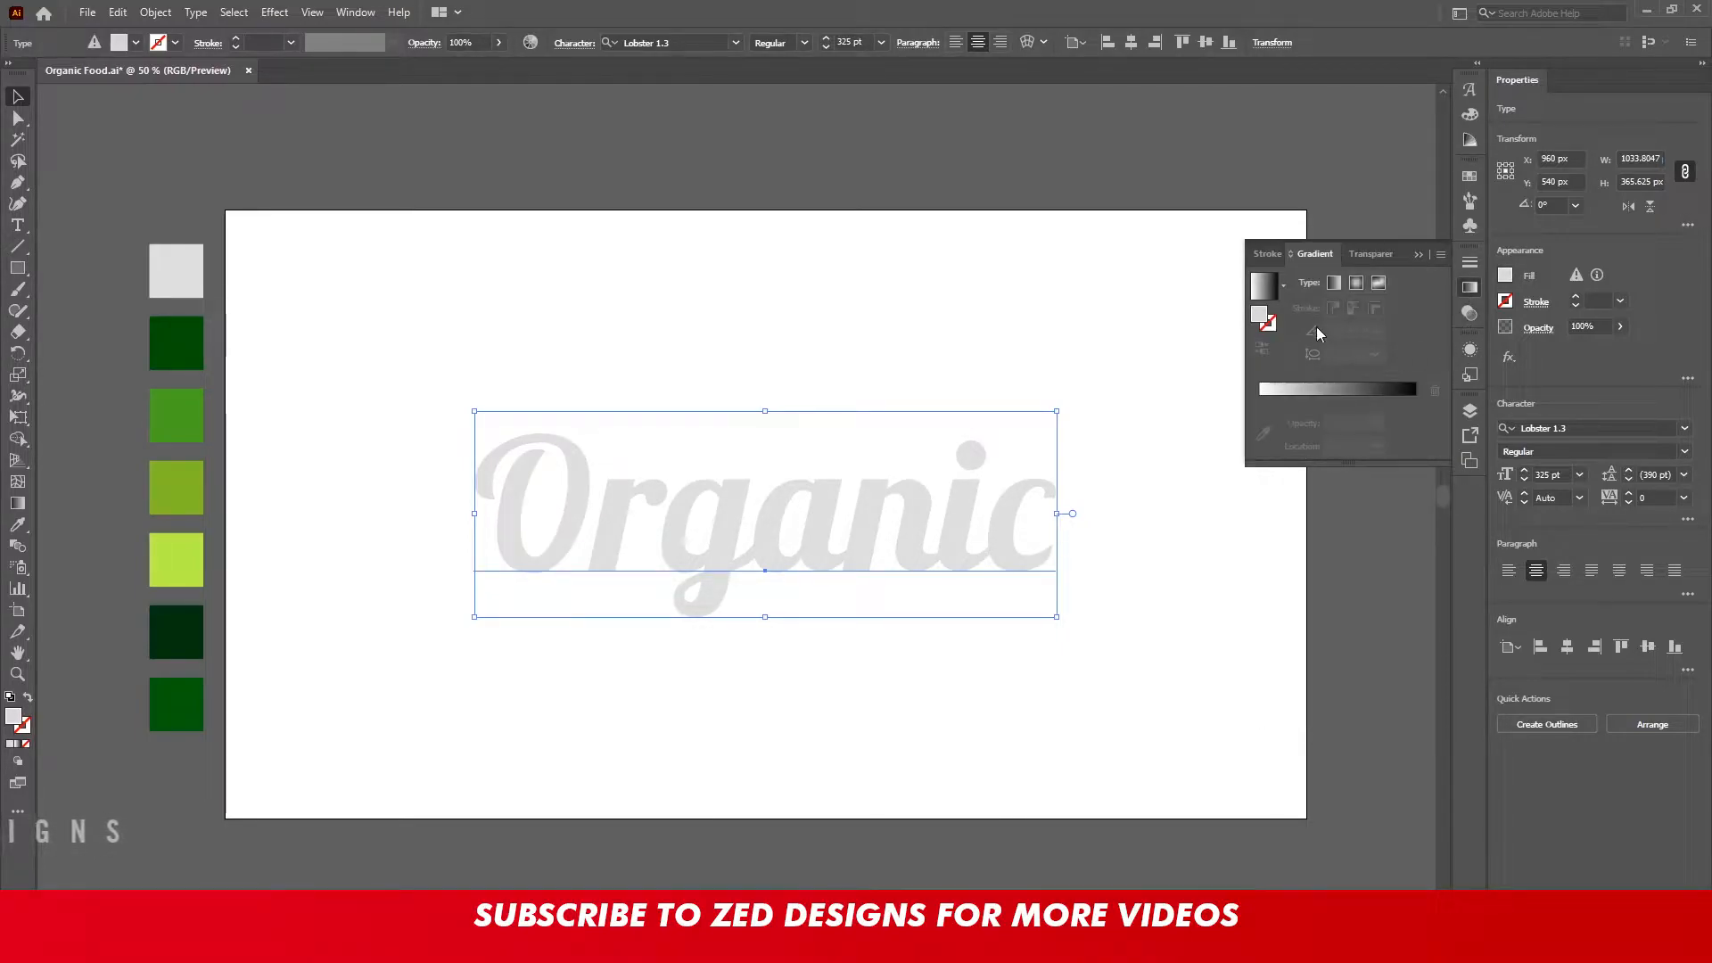
{"action": "left_click", "coordinate": [1266, 287]}
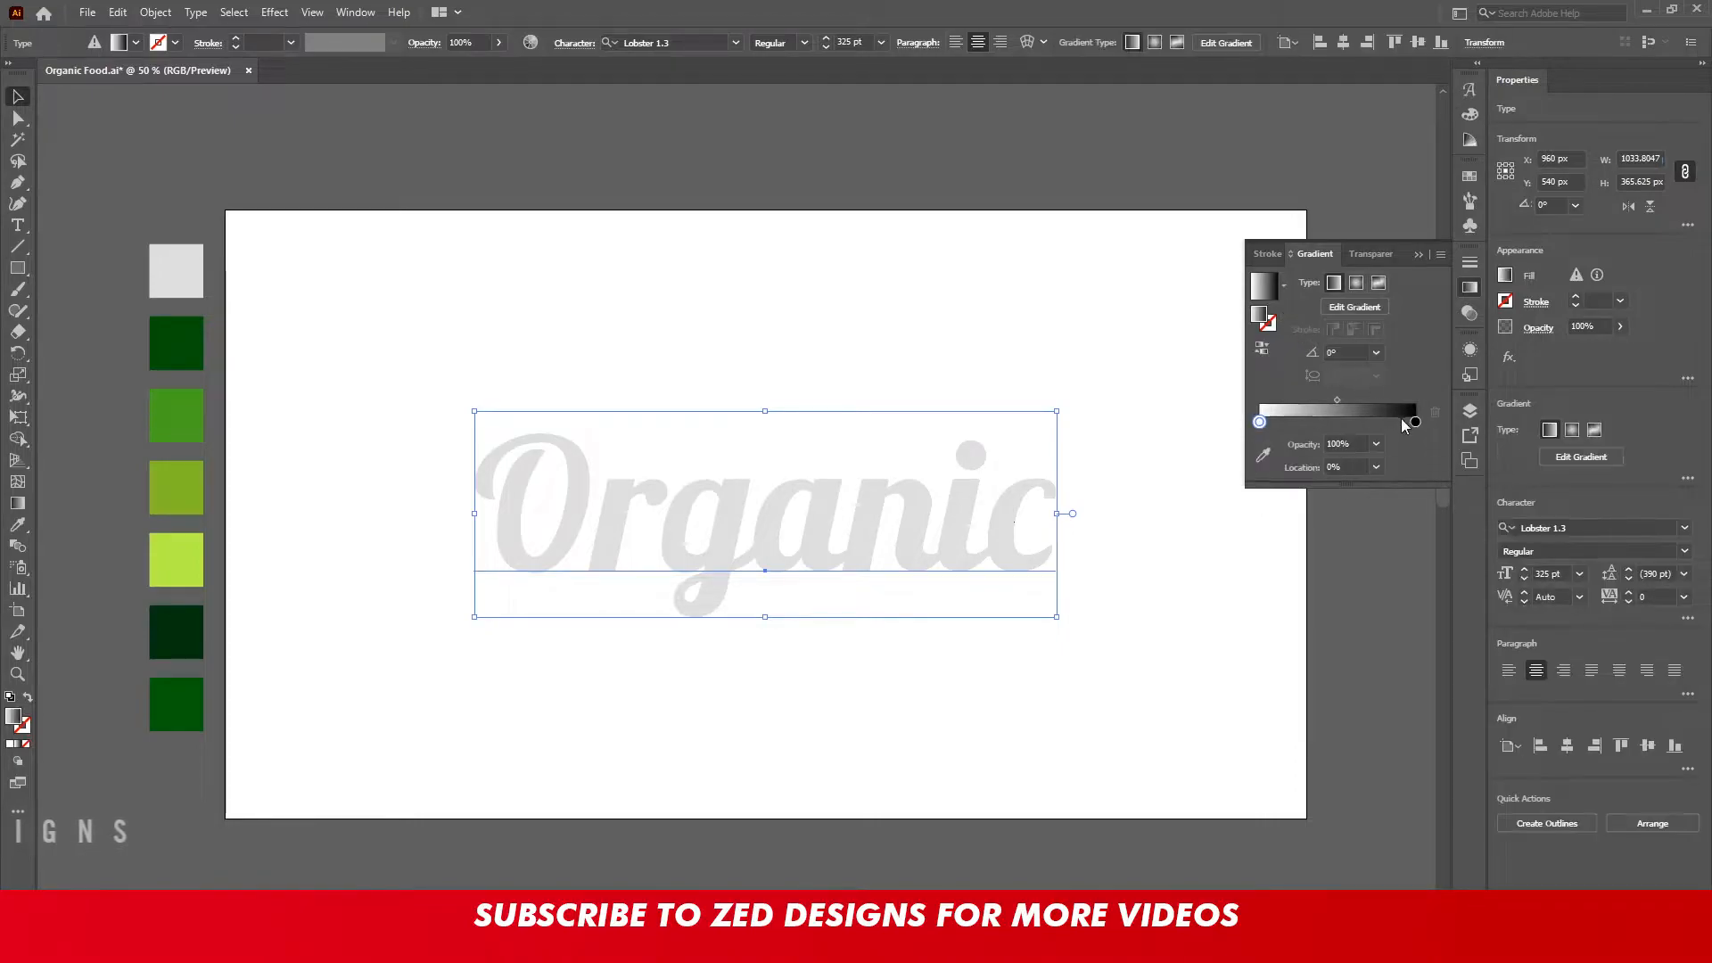
{"action": "left_click", "coordinate": [1414, 421]}
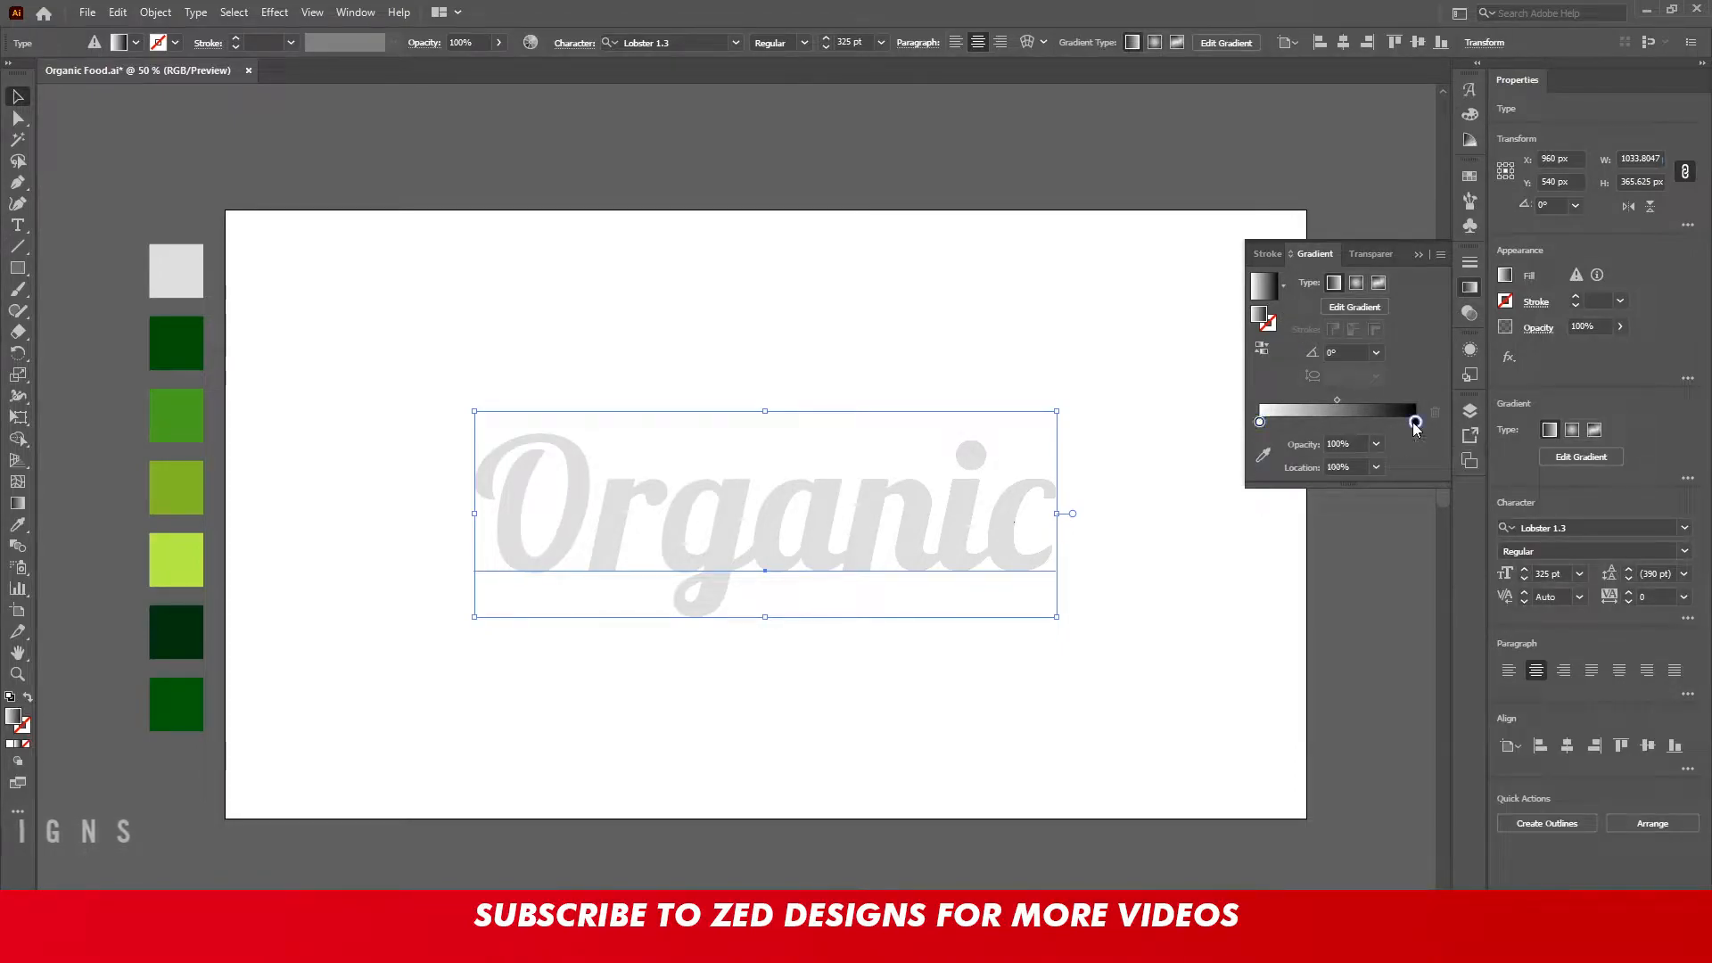
{"action": "left_click", "coordinate": [1264, 455]}
{"action": "left_click", "coordinate": [177, 343]}
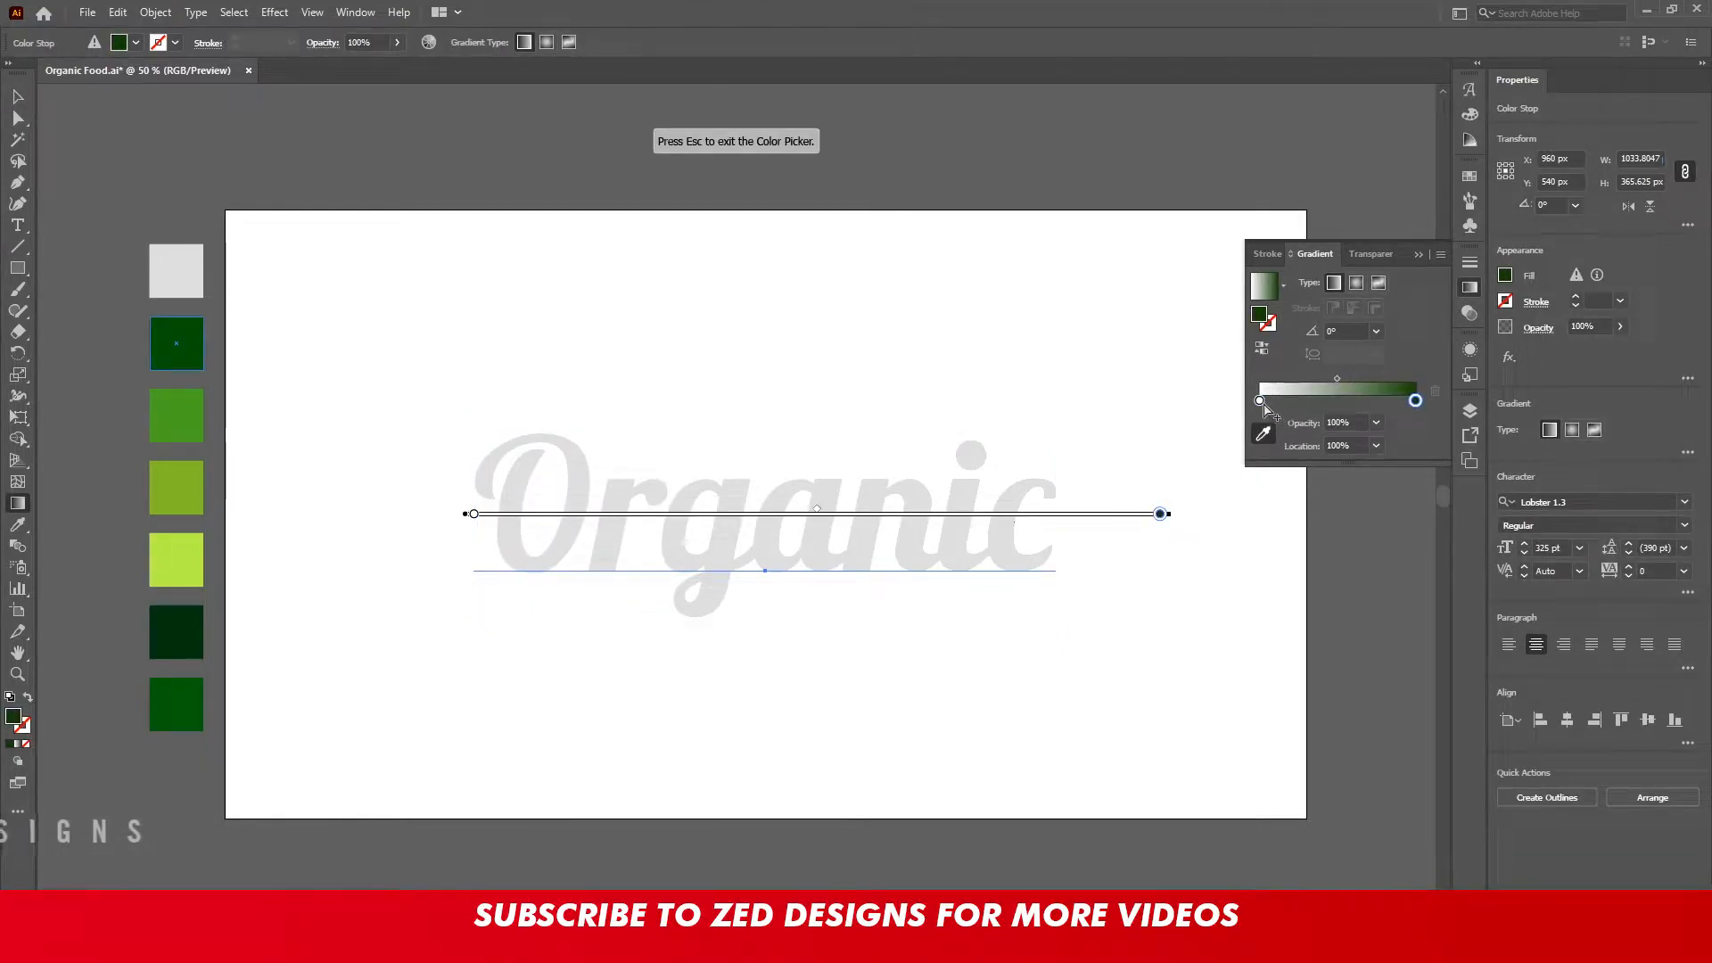
Sample the medium green swatch for the gradient's start stop and set the gradient angle to -90°
{"action": "left_click", "coordinate": [1259, 401]}
{"action": "left_click", "coordinate": [184, 411]}
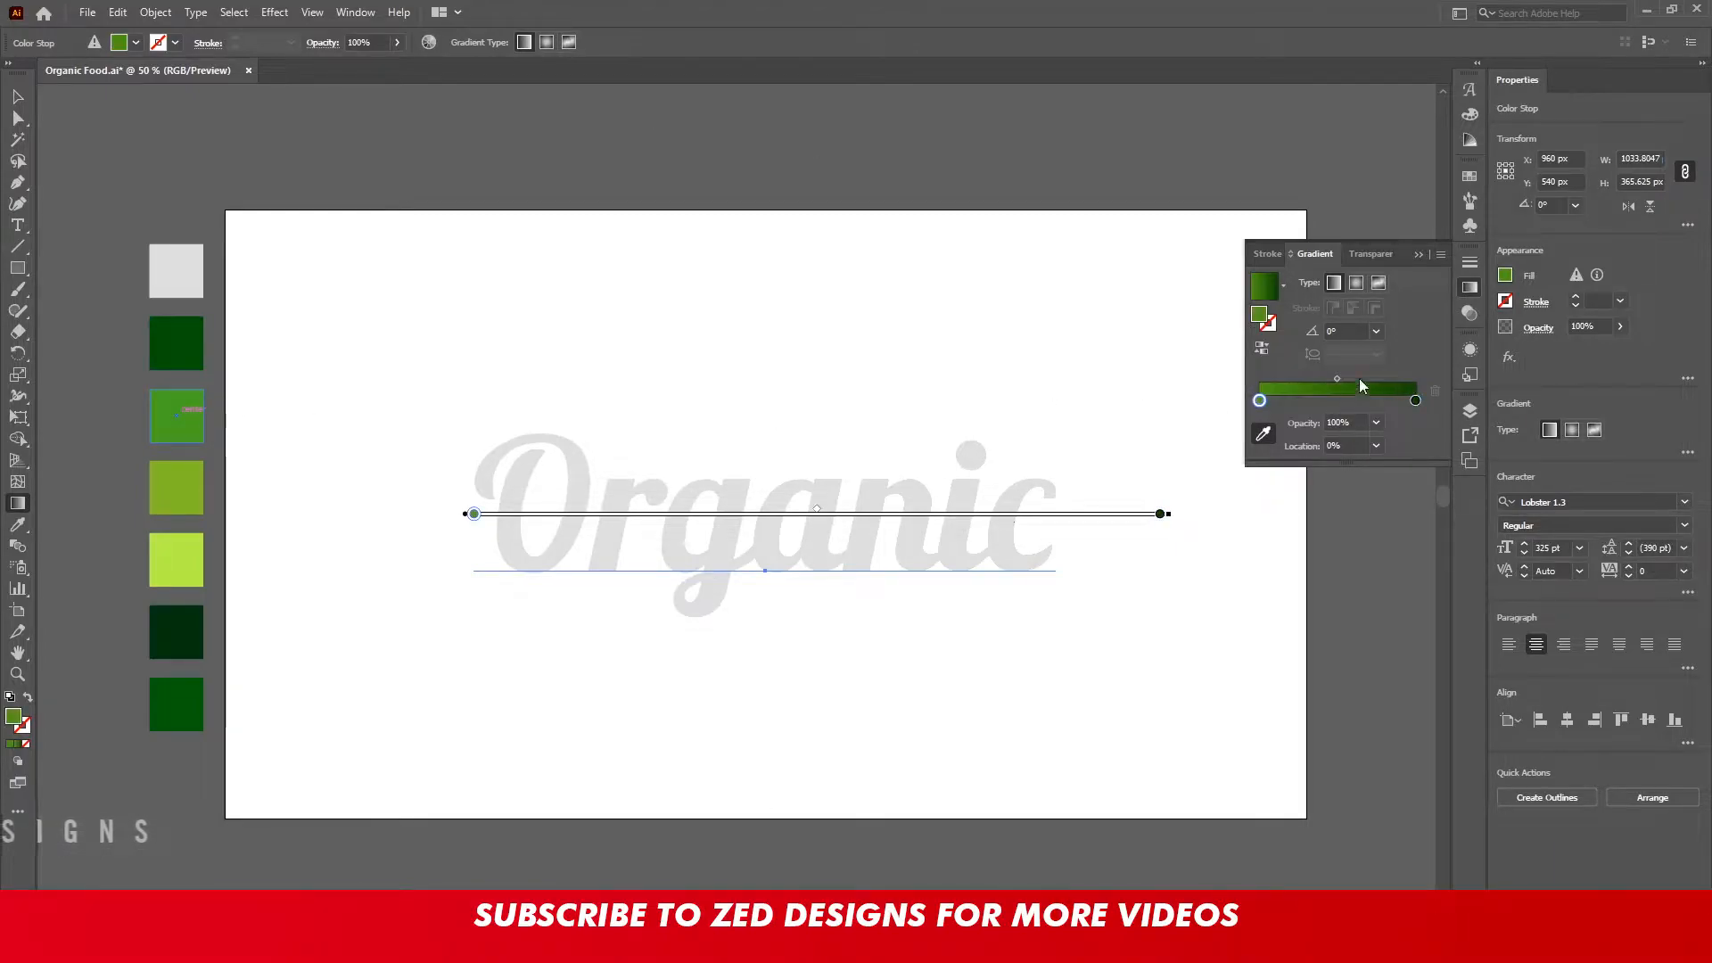
{"action": "left_click", "coordinate": [1373, 332]}
{"action": "left_click", "coordinate": [1395, 593]}
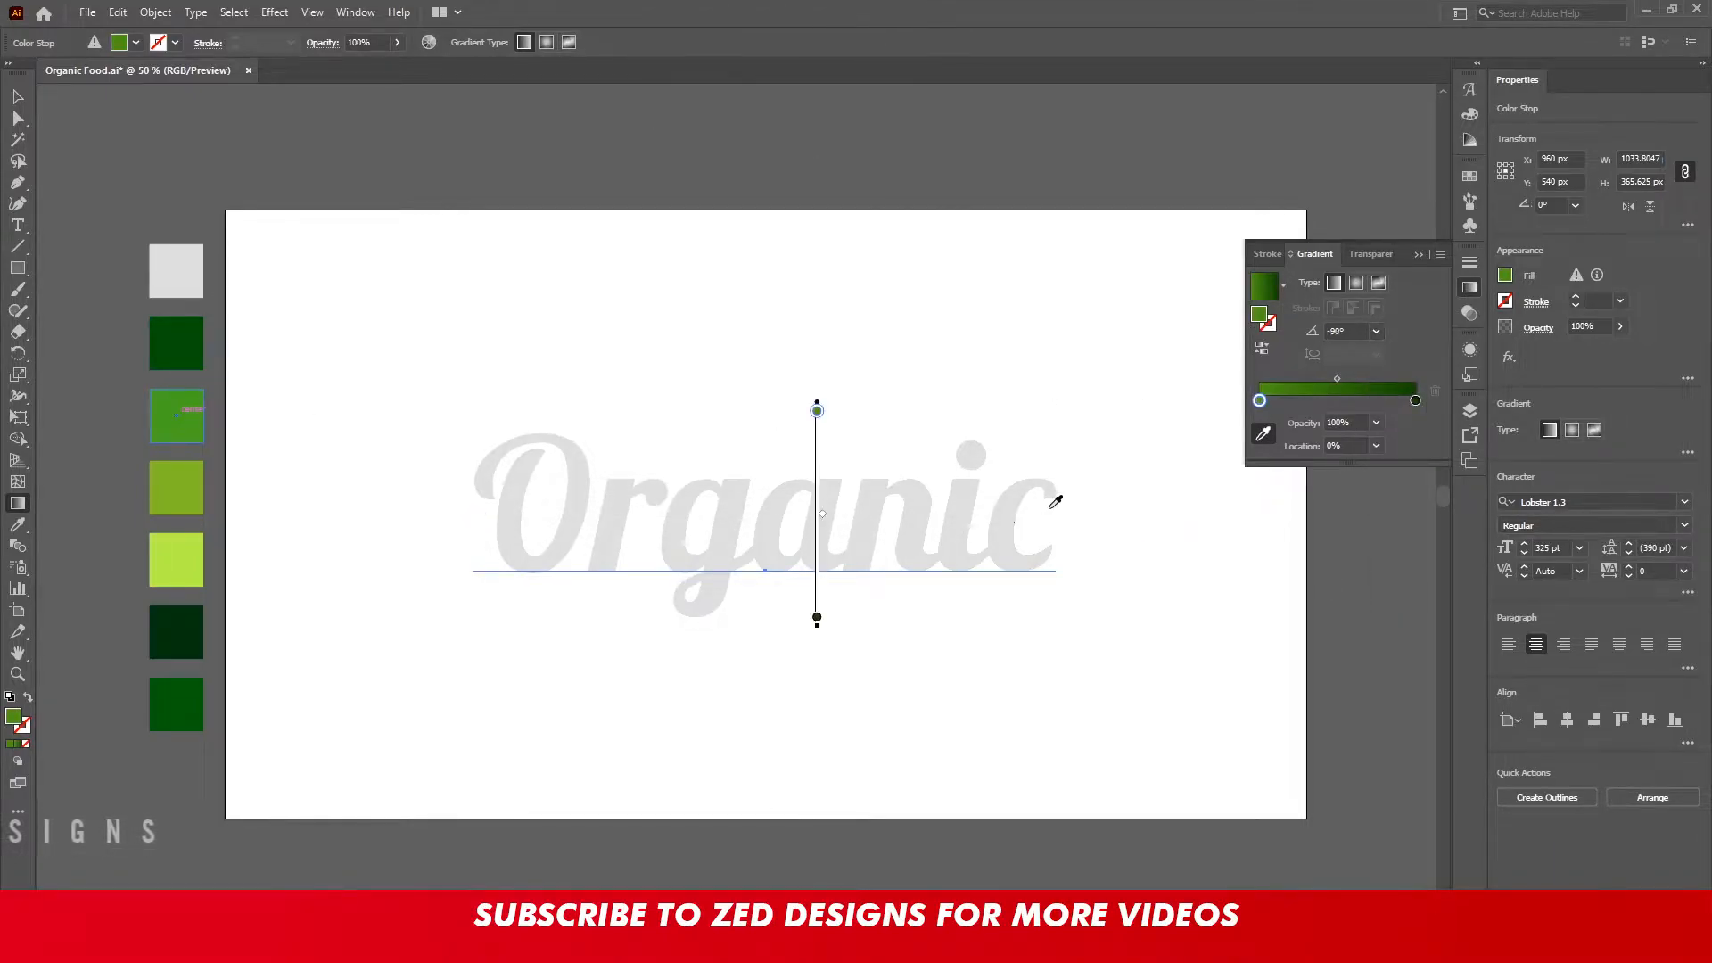
{"action": "key", "text": "v"}
Add a Transform effect to the green gradient fill with a vertical move of 0.3 px
{"action": "left_click", "coordinate": [1470, 349]}
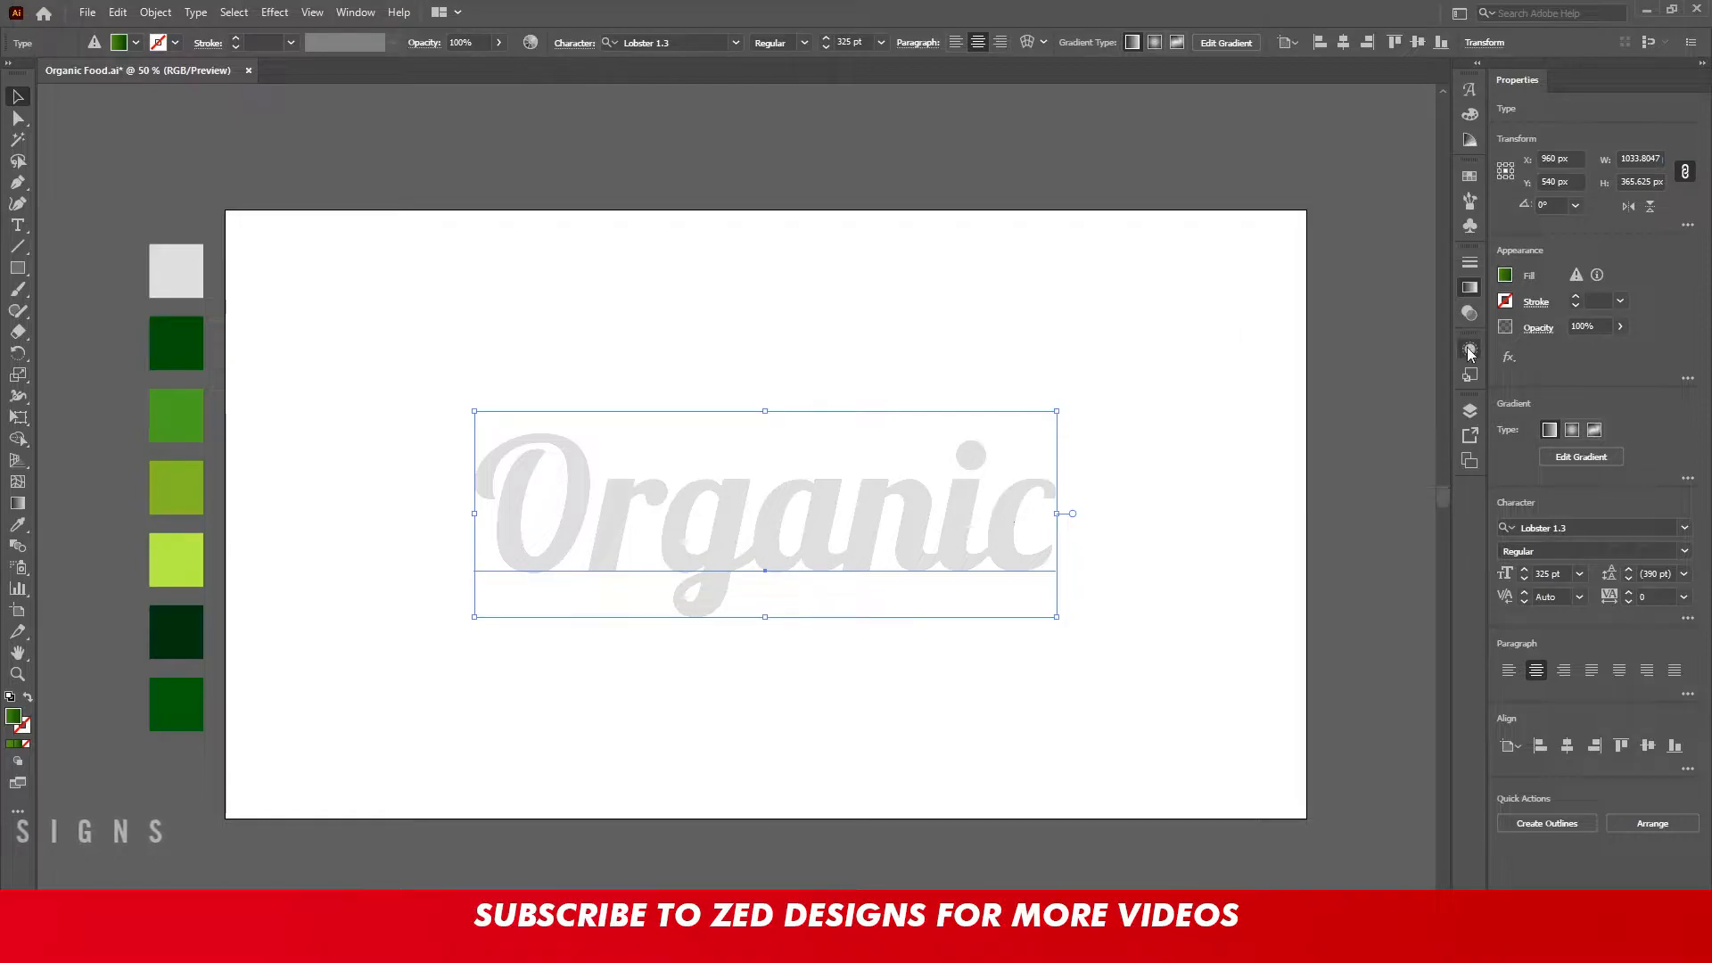
{"action": "left_click", "coordinate": [1299, 710]}
{"action": "mouse_move", "coordinate": [1391, 352]}
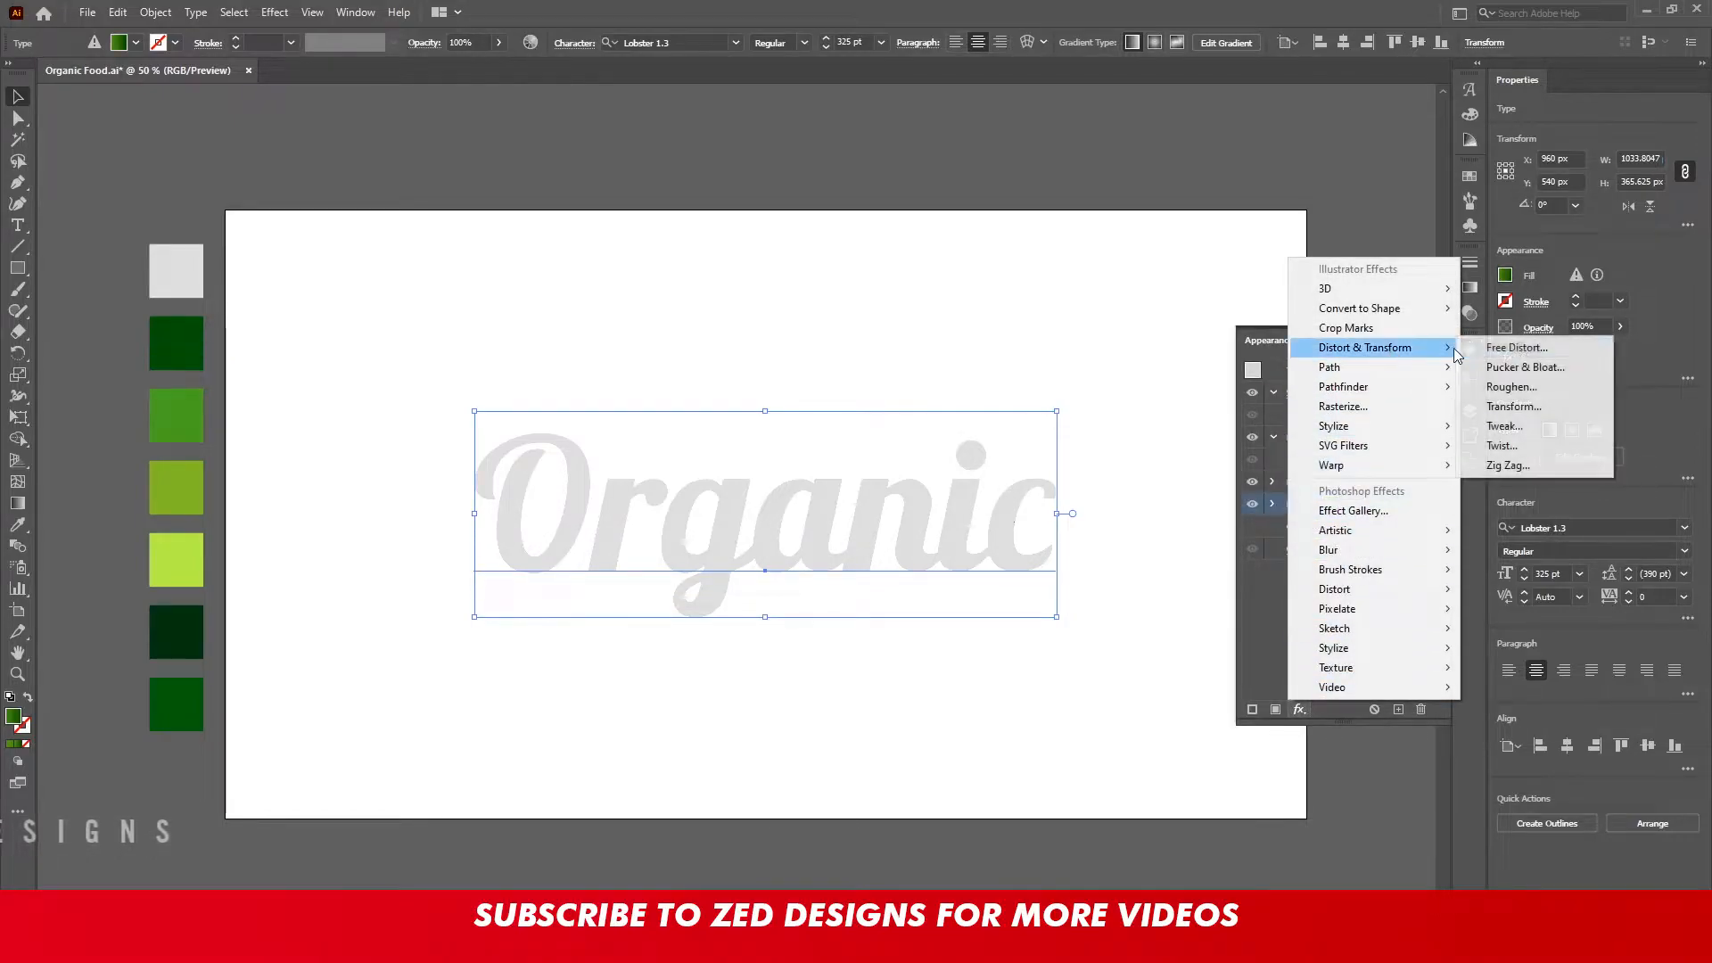
{"action": "left_click", "coordinate": [1529, 405]}
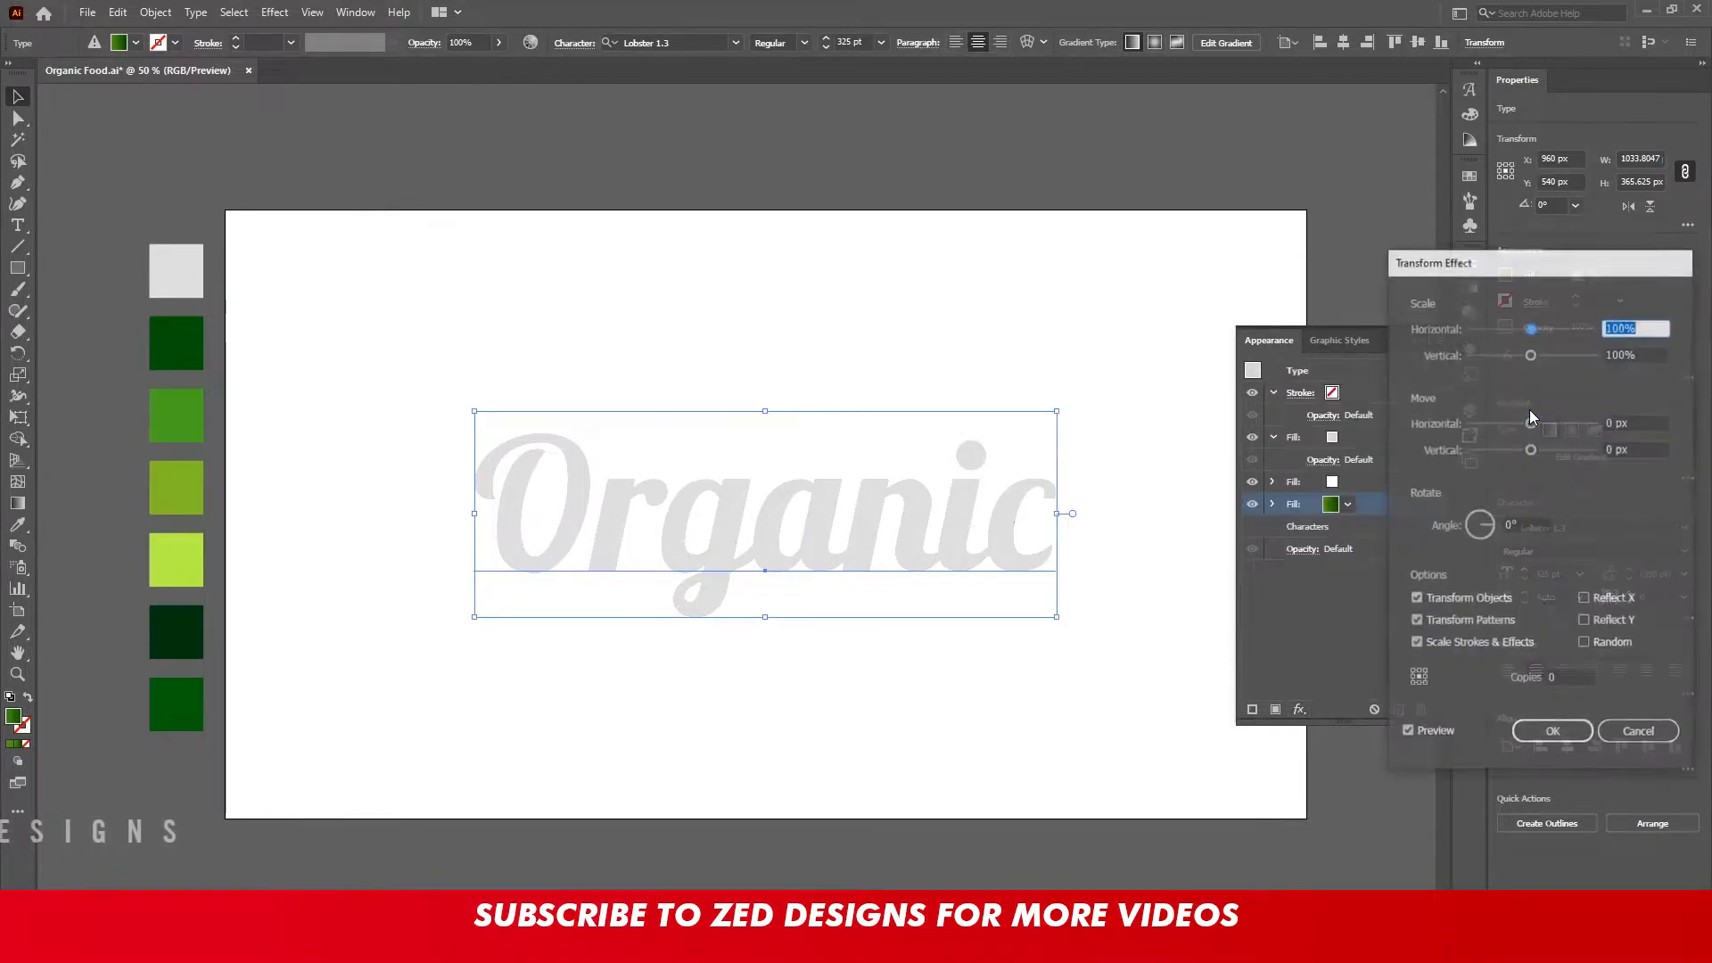
{"action": "left_click", "coordinate": [1641, 423]}
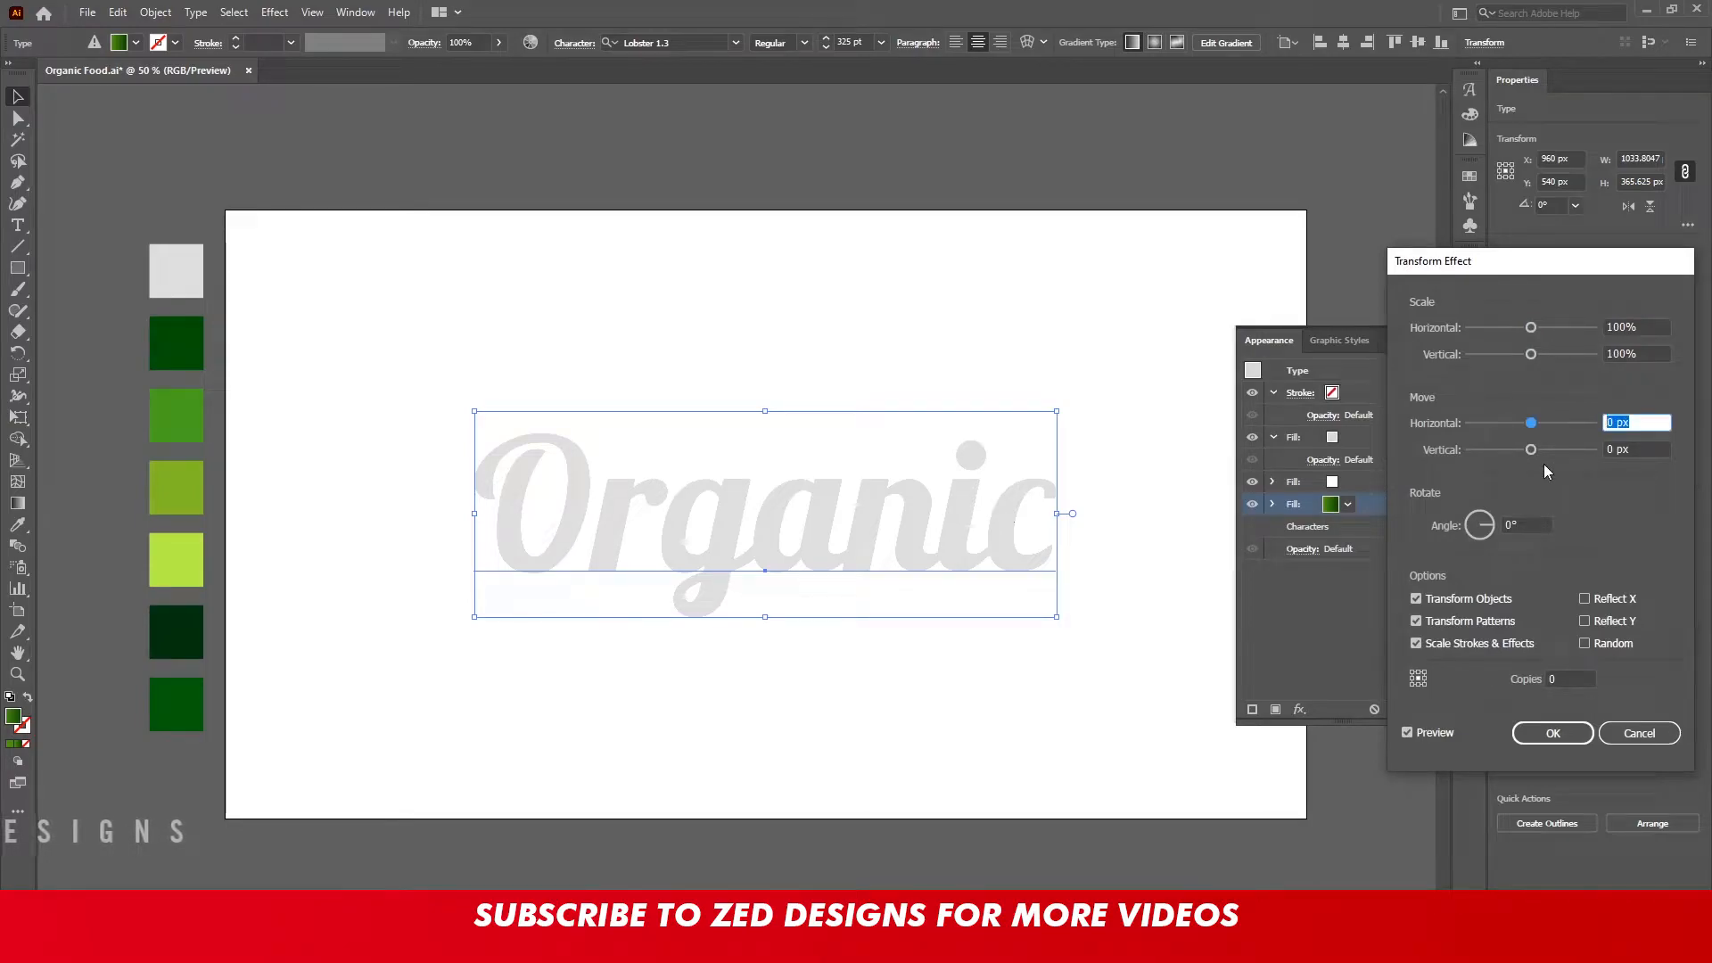
{"action": "key", "text": "Tab"}
{"action": "type", "text": "0.3"}
{"action": "key", "text": "Tab"}
Set the Transform effect to 50 copies and apply it to the green gradient fill
{"action": "key", "text": "Tab"}
{"action": "key", "text": "Tab"}
{"action": "key", "text": "Tab"}
{"action": "type", "text": "3.0"}
{"action": "key", "text": "Tab"}
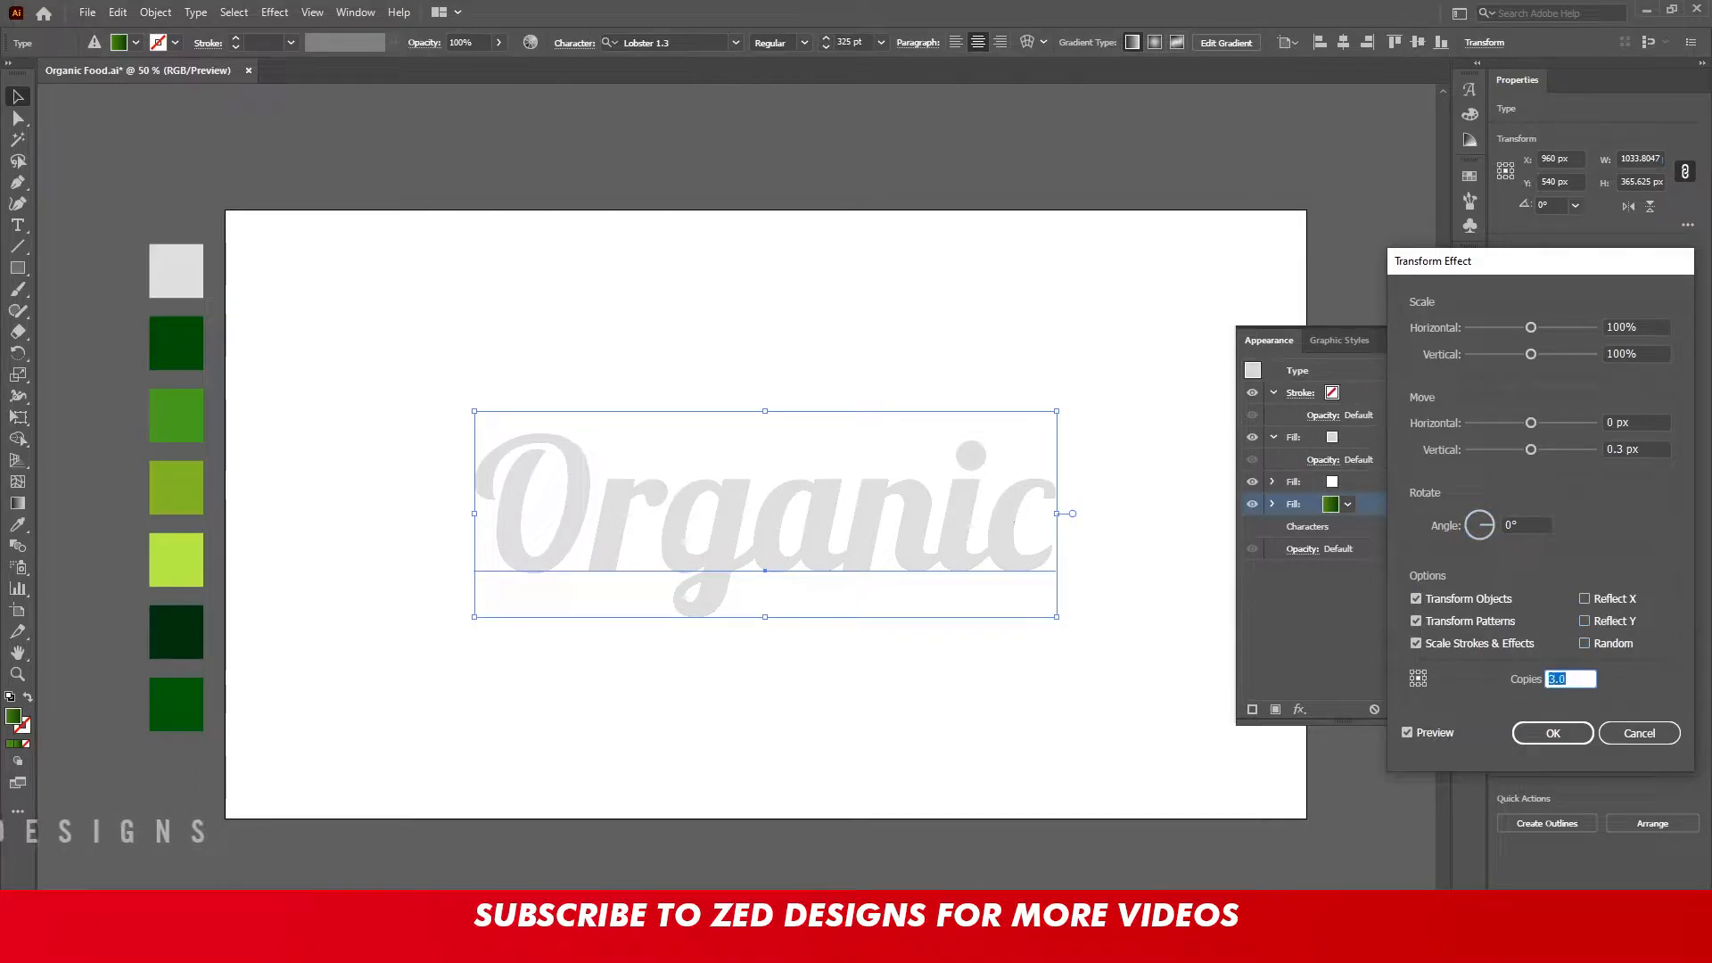
{"action": "double_click", "coordinate": [1560, 680]}
{"action": "type", "text": "50"}
{"action": "key", "text": "Tab"}
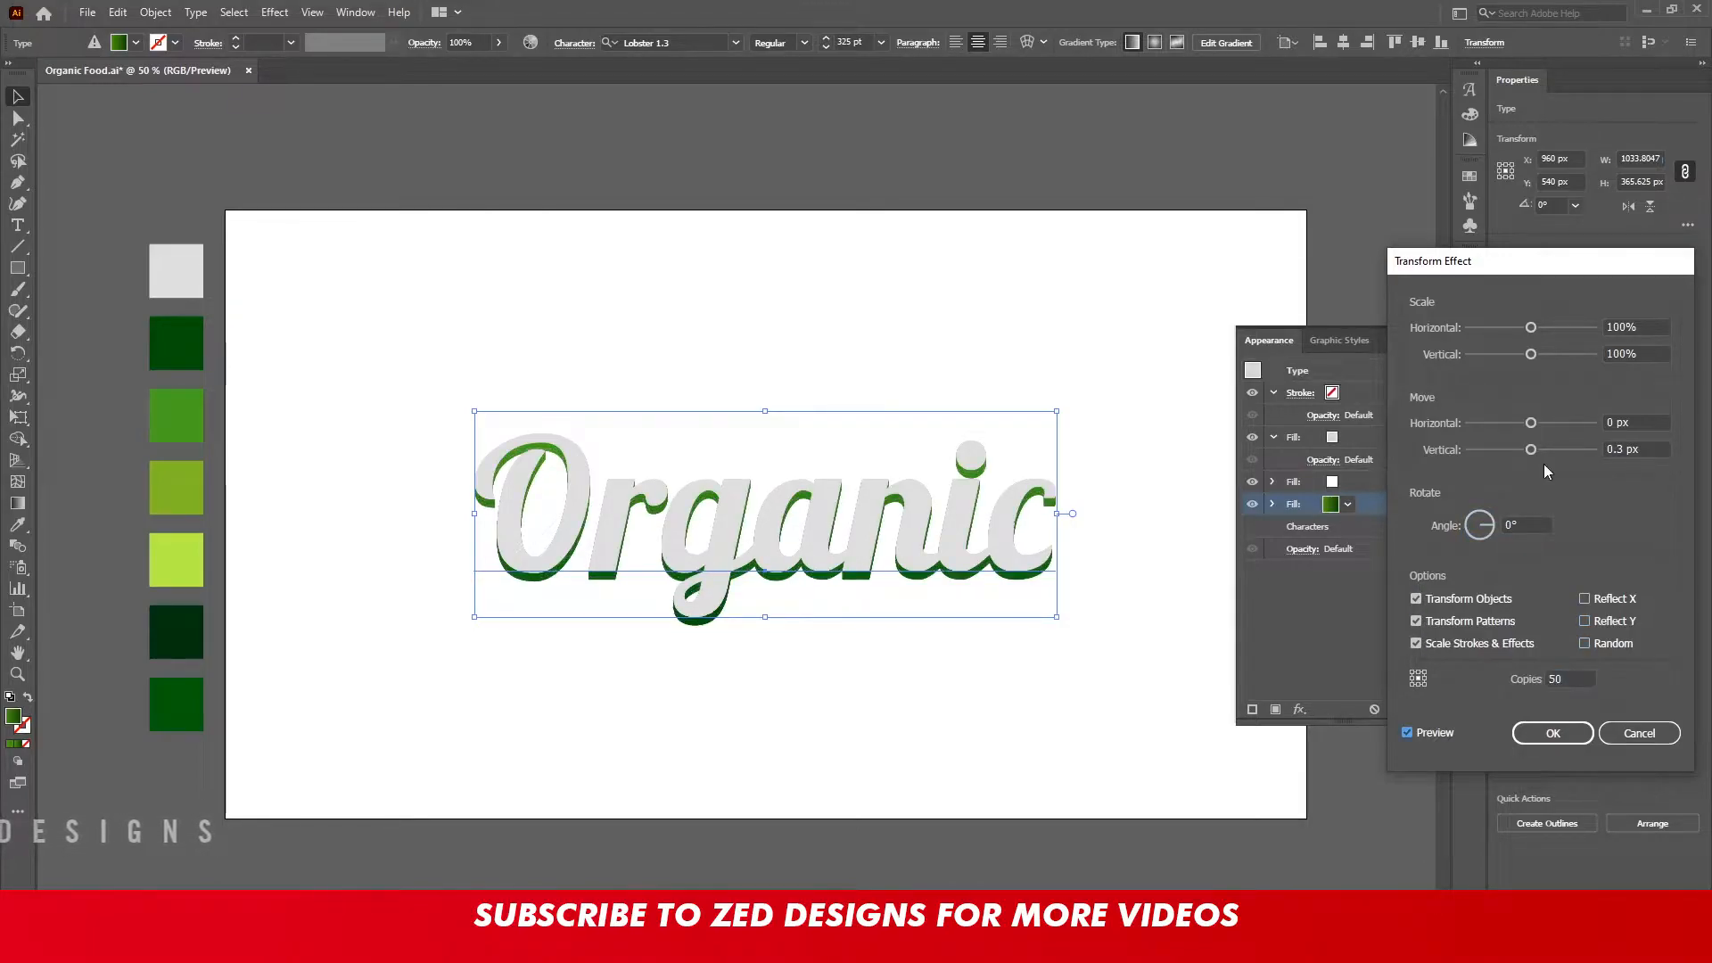
{"action": "left_click", "coordinate": [1553, 733]}
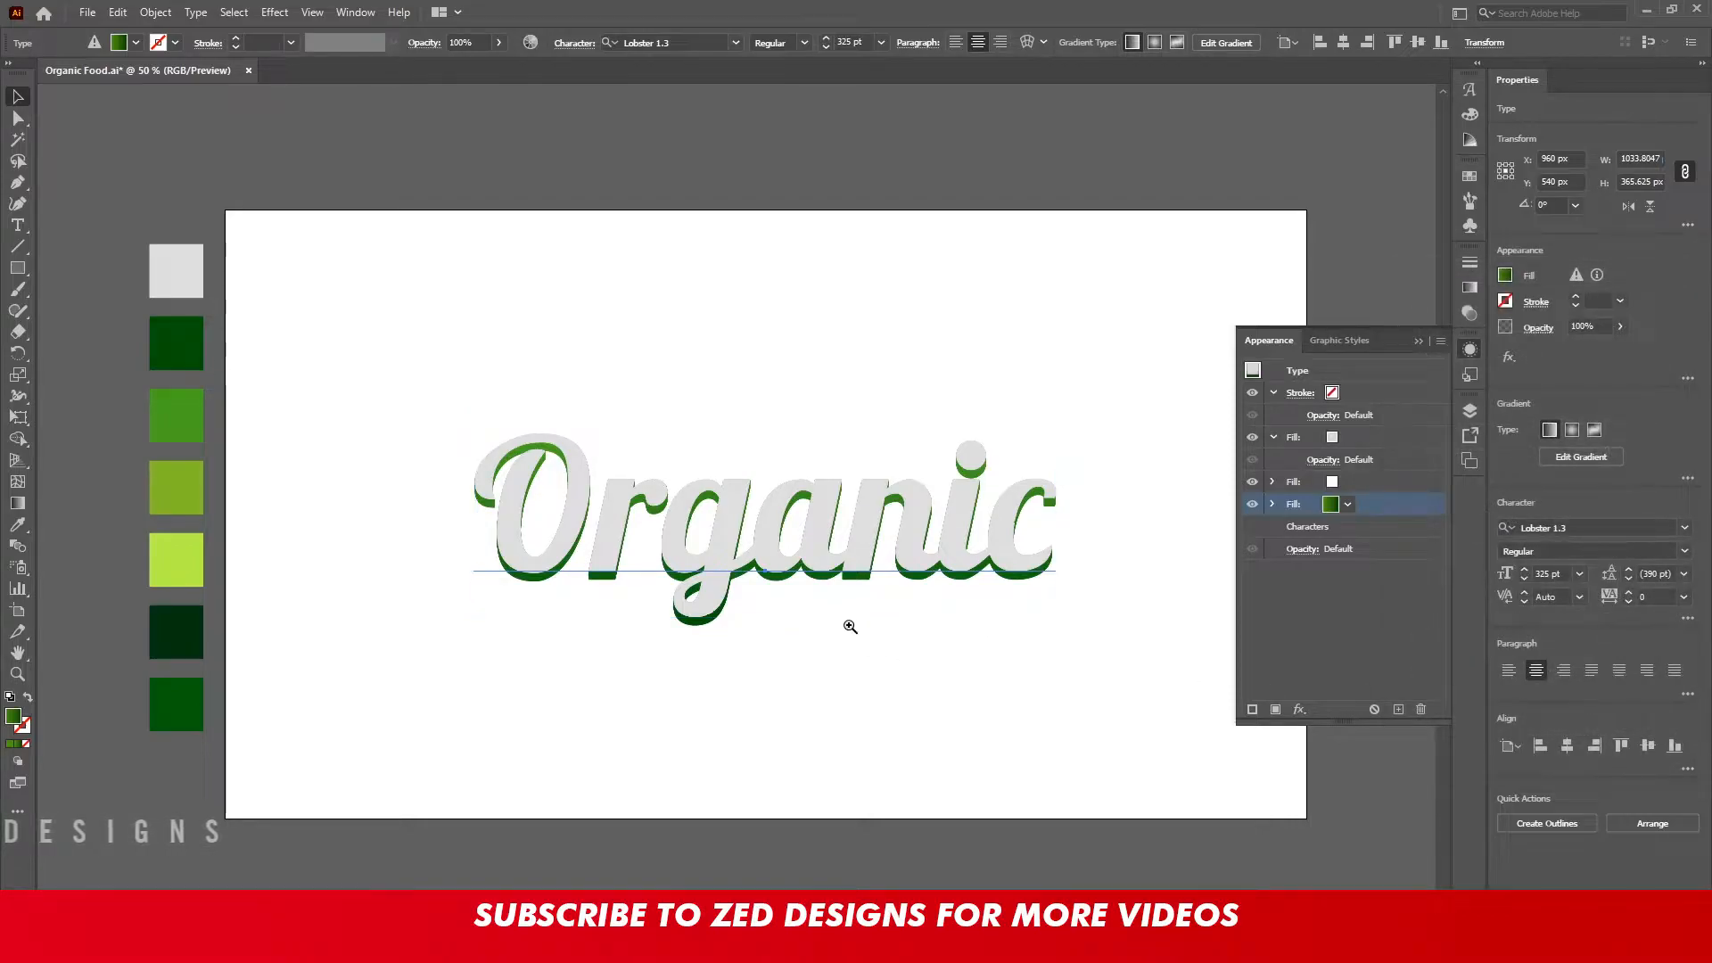
Add a Transform effect to the white fill with a horizontal move of -2 px
{"action": "scroll", "coordinate": [873, 637], "scroll_direction": "up", "scroll_amount": 2}
{"action": "left_click", "coordinate": [1396, 483]}
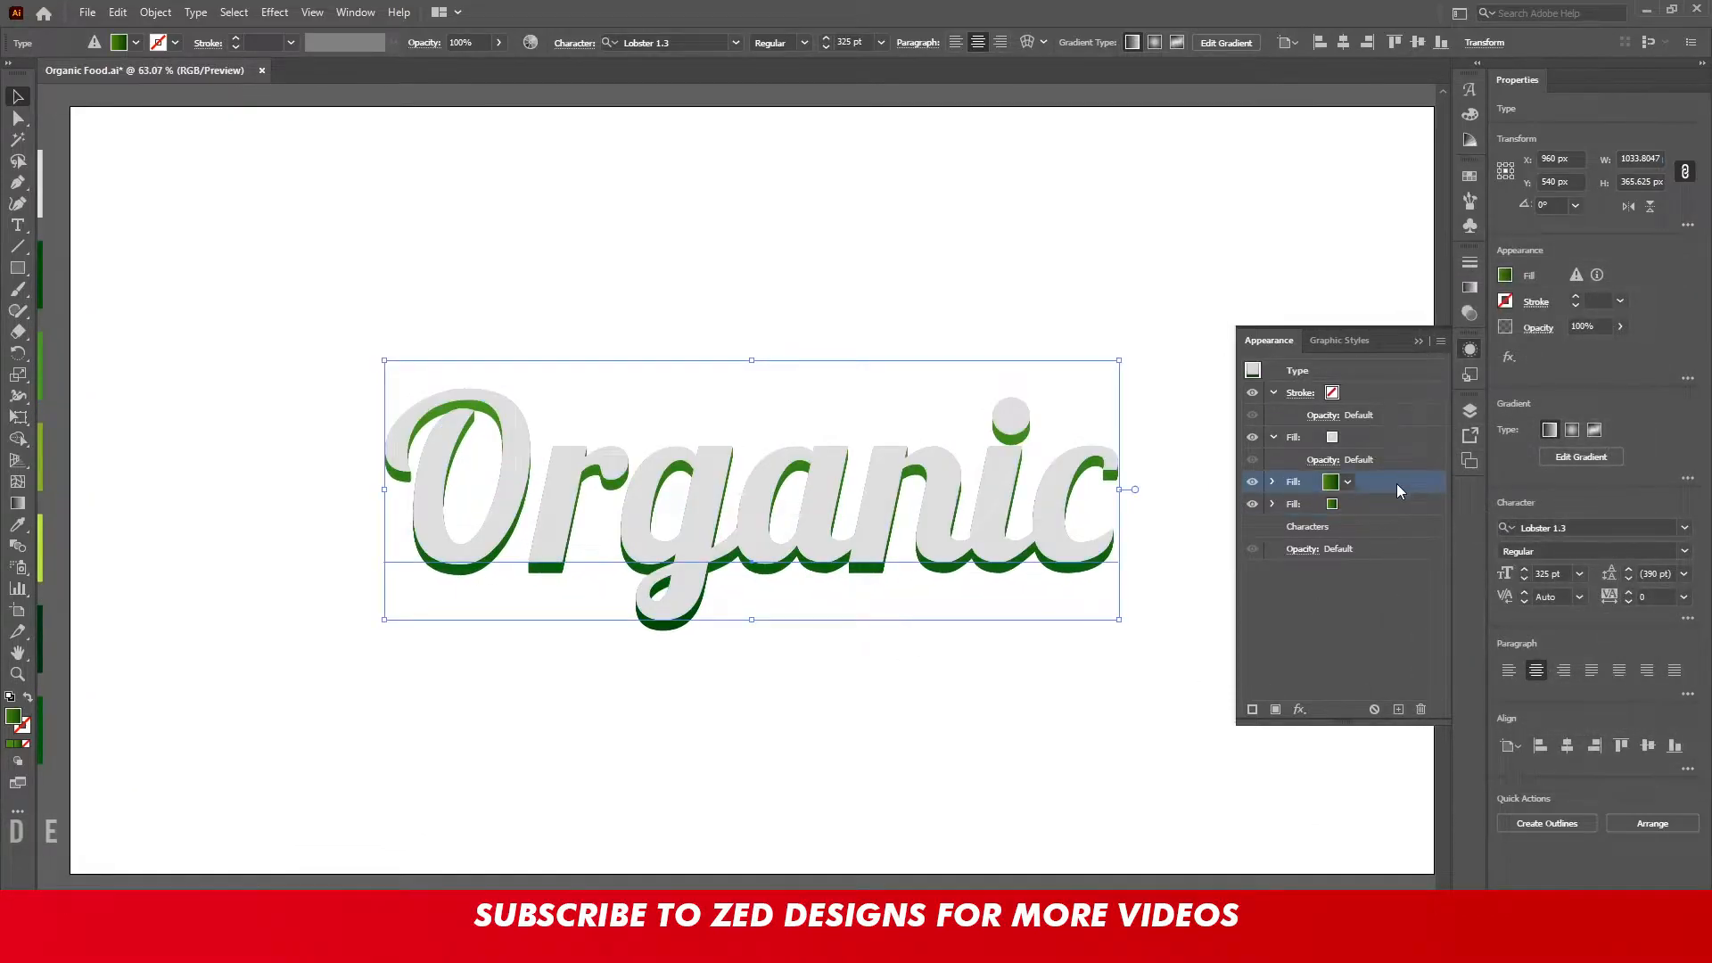
{"action": "left_click", "coordinate": [1299, 709]}
{"action": "mouse_move", "coordinate": [1394, 358]}
{"action": "left_click", "coordinate": [1493, 406]}
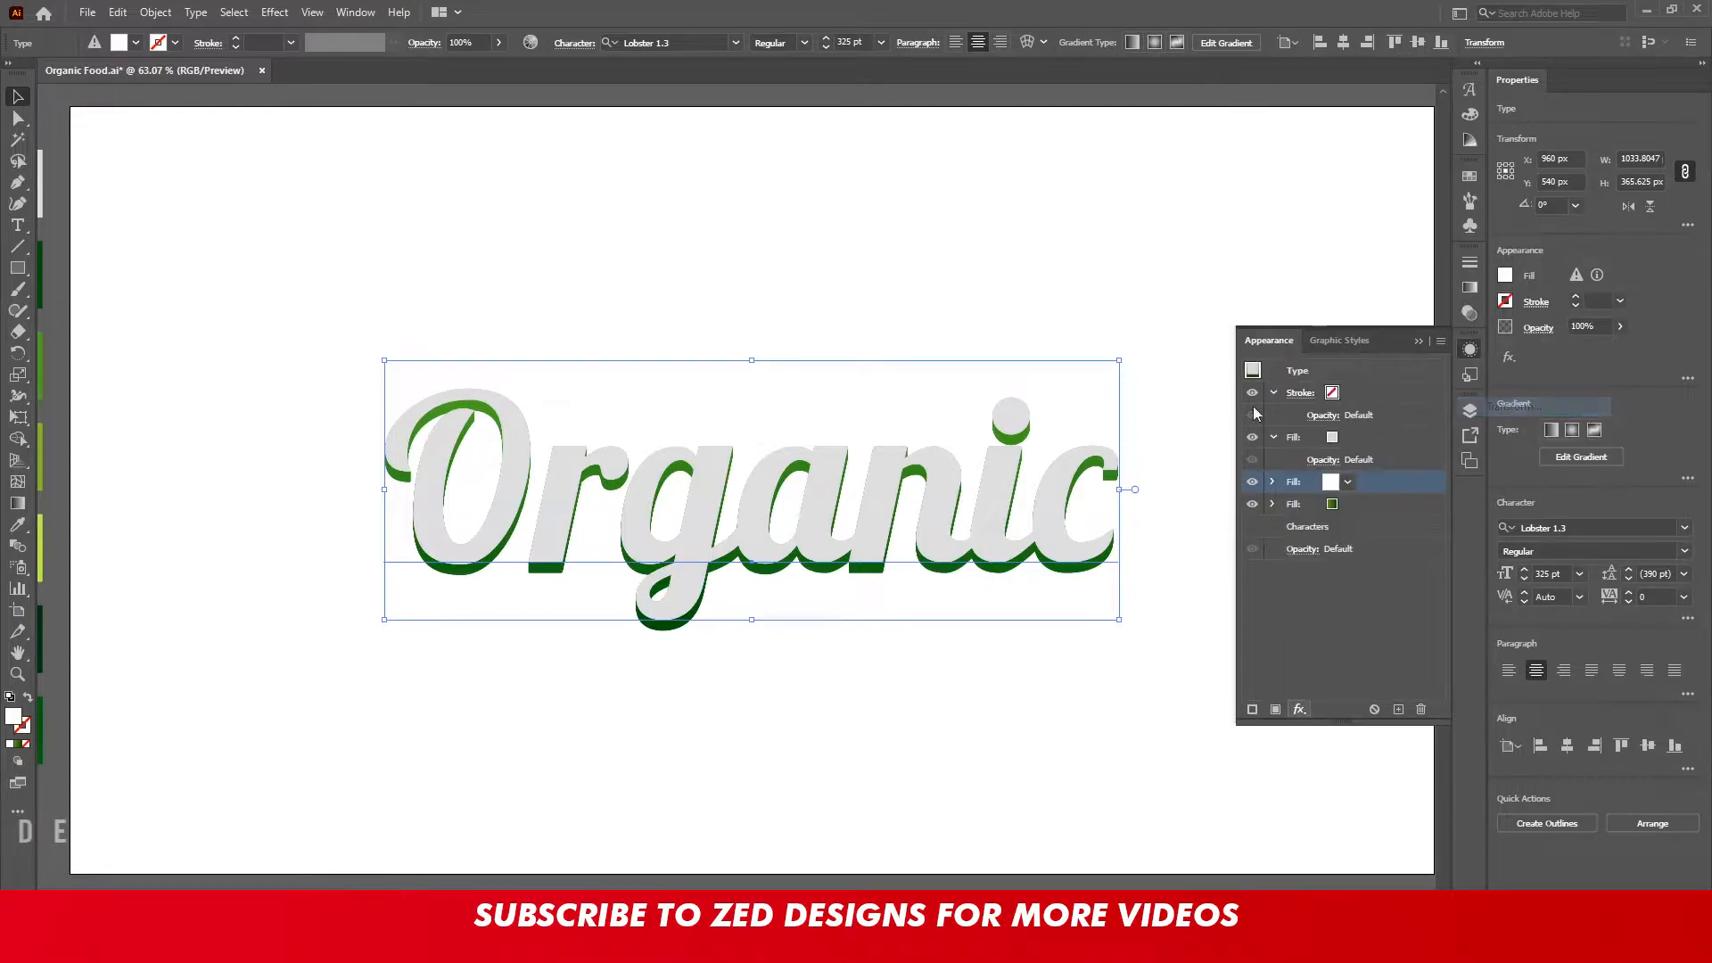
{"action": "key", "text": "Tab"}
{"action": "key", "text": "Tab"}
{"action": "key", "text": "BackSpace"}
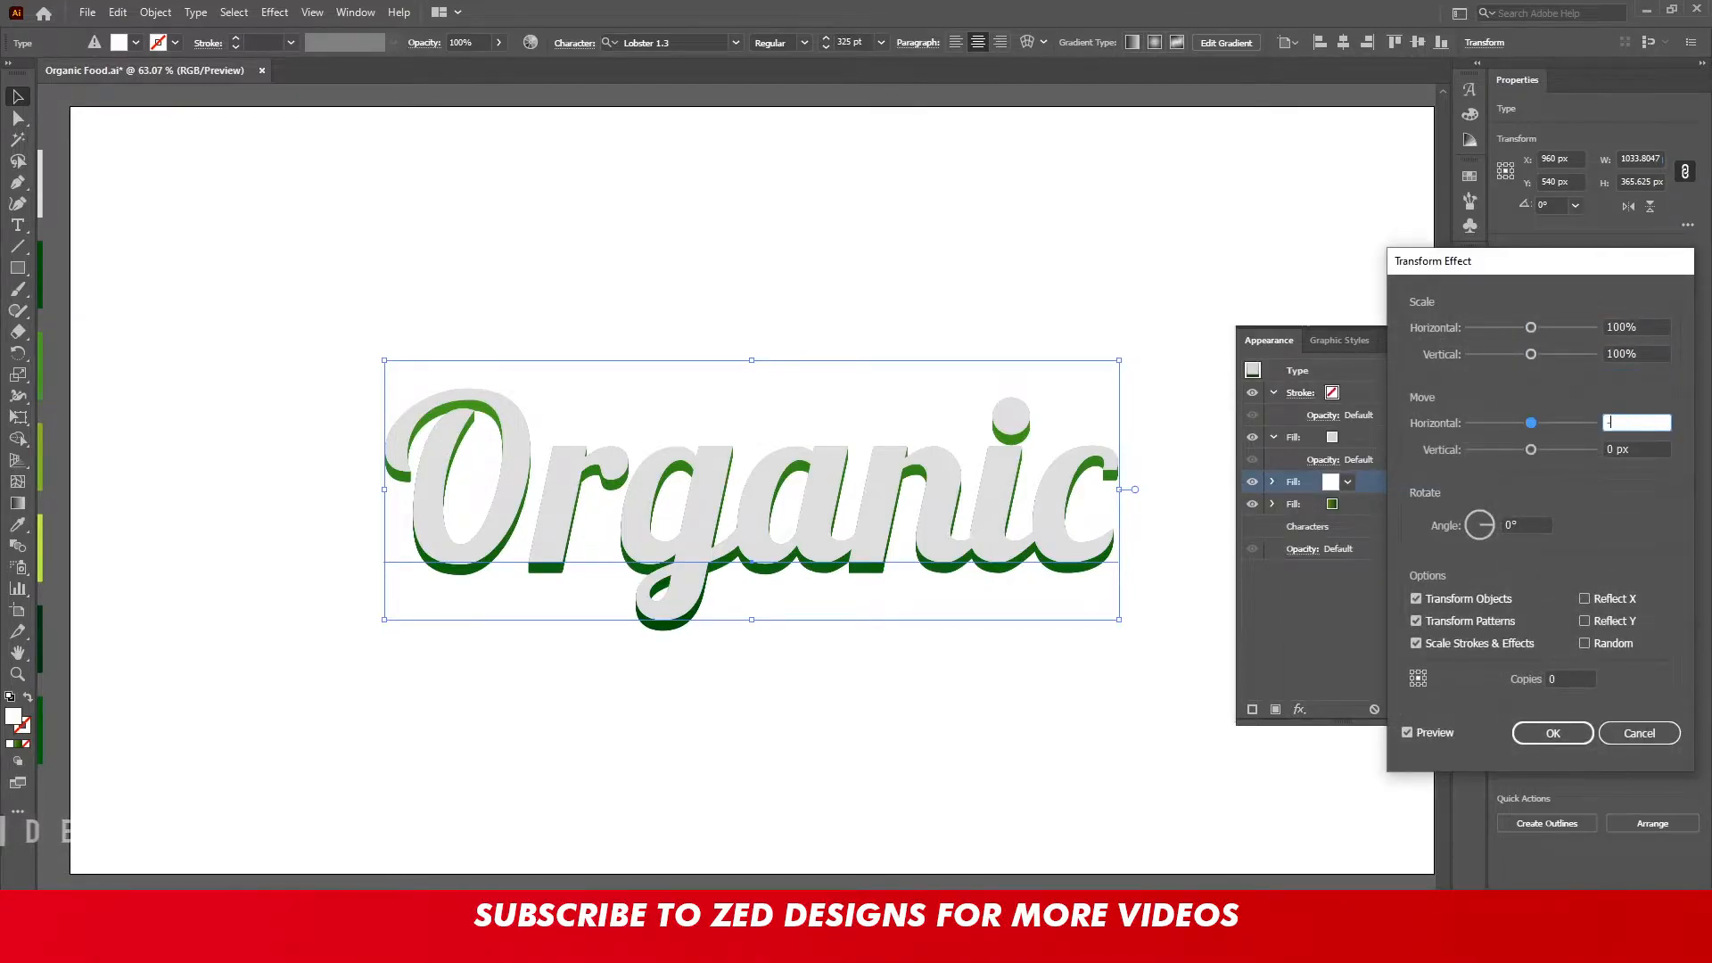
{"action": "type", "text": "-2"}
{"action": "key", "text": "Tab"}
{"action": "key", "text": "shift+Tab"}
{"action": "key", "text": "BackSpace"}
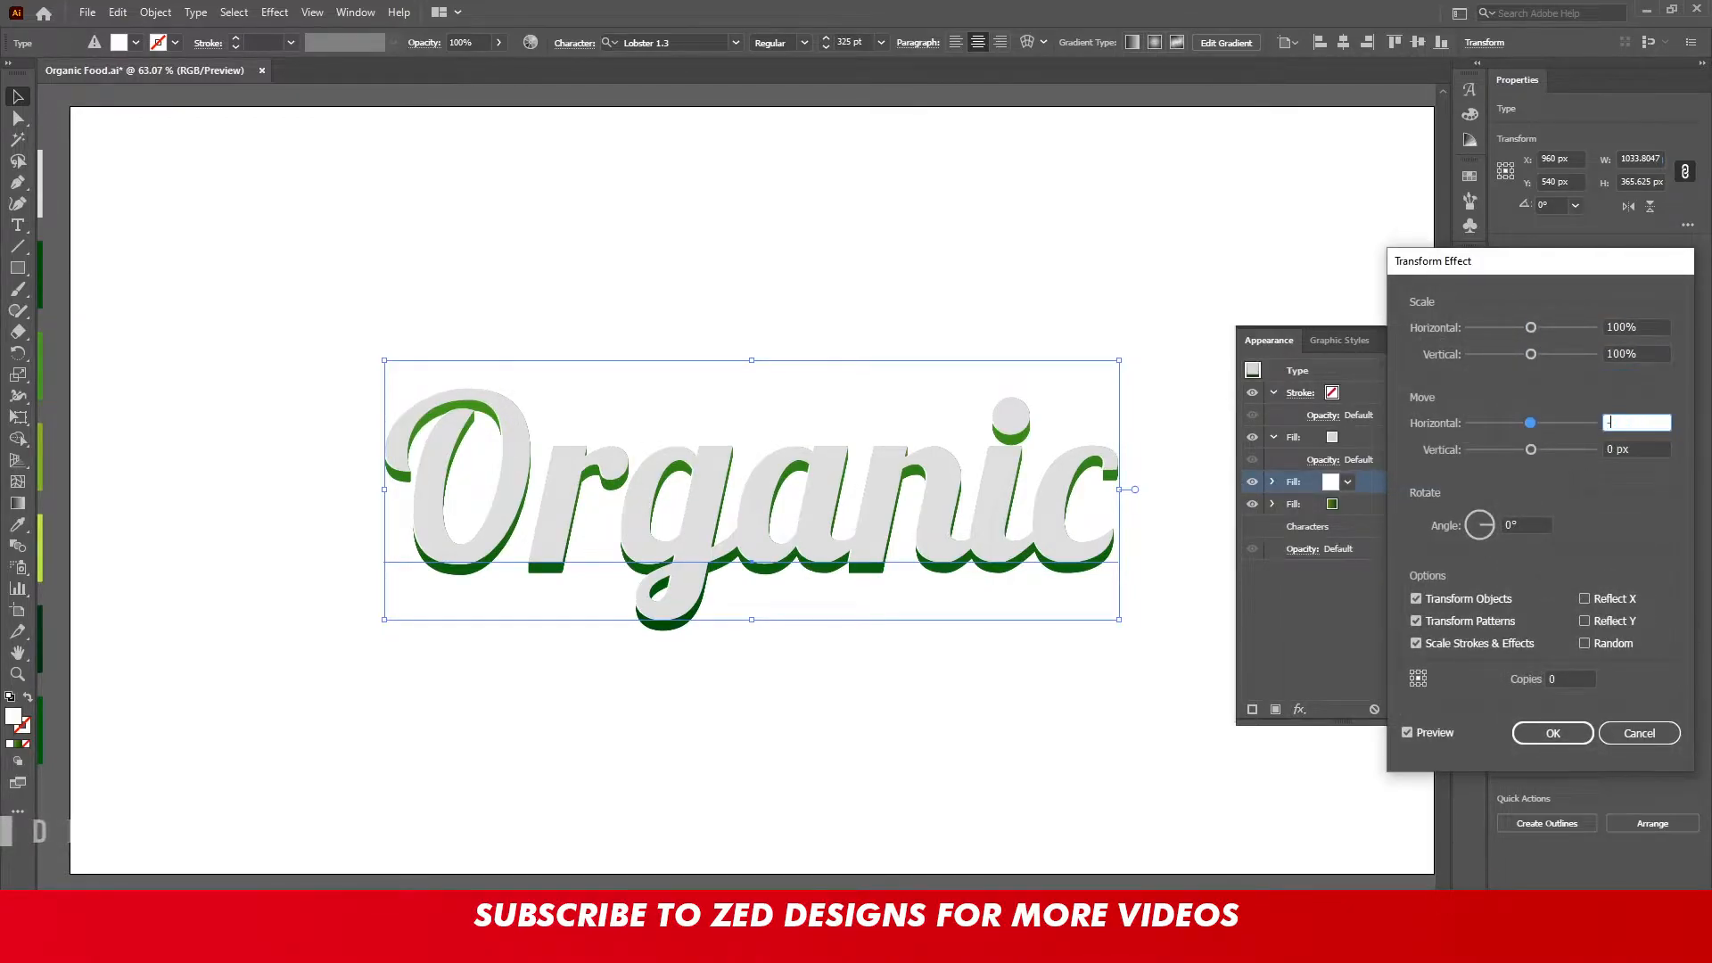
{"action": "key", "text": "Tab"}
{"action": "key", "text": "shift+Tab"}
{"action": "key", "text": "Tab"}
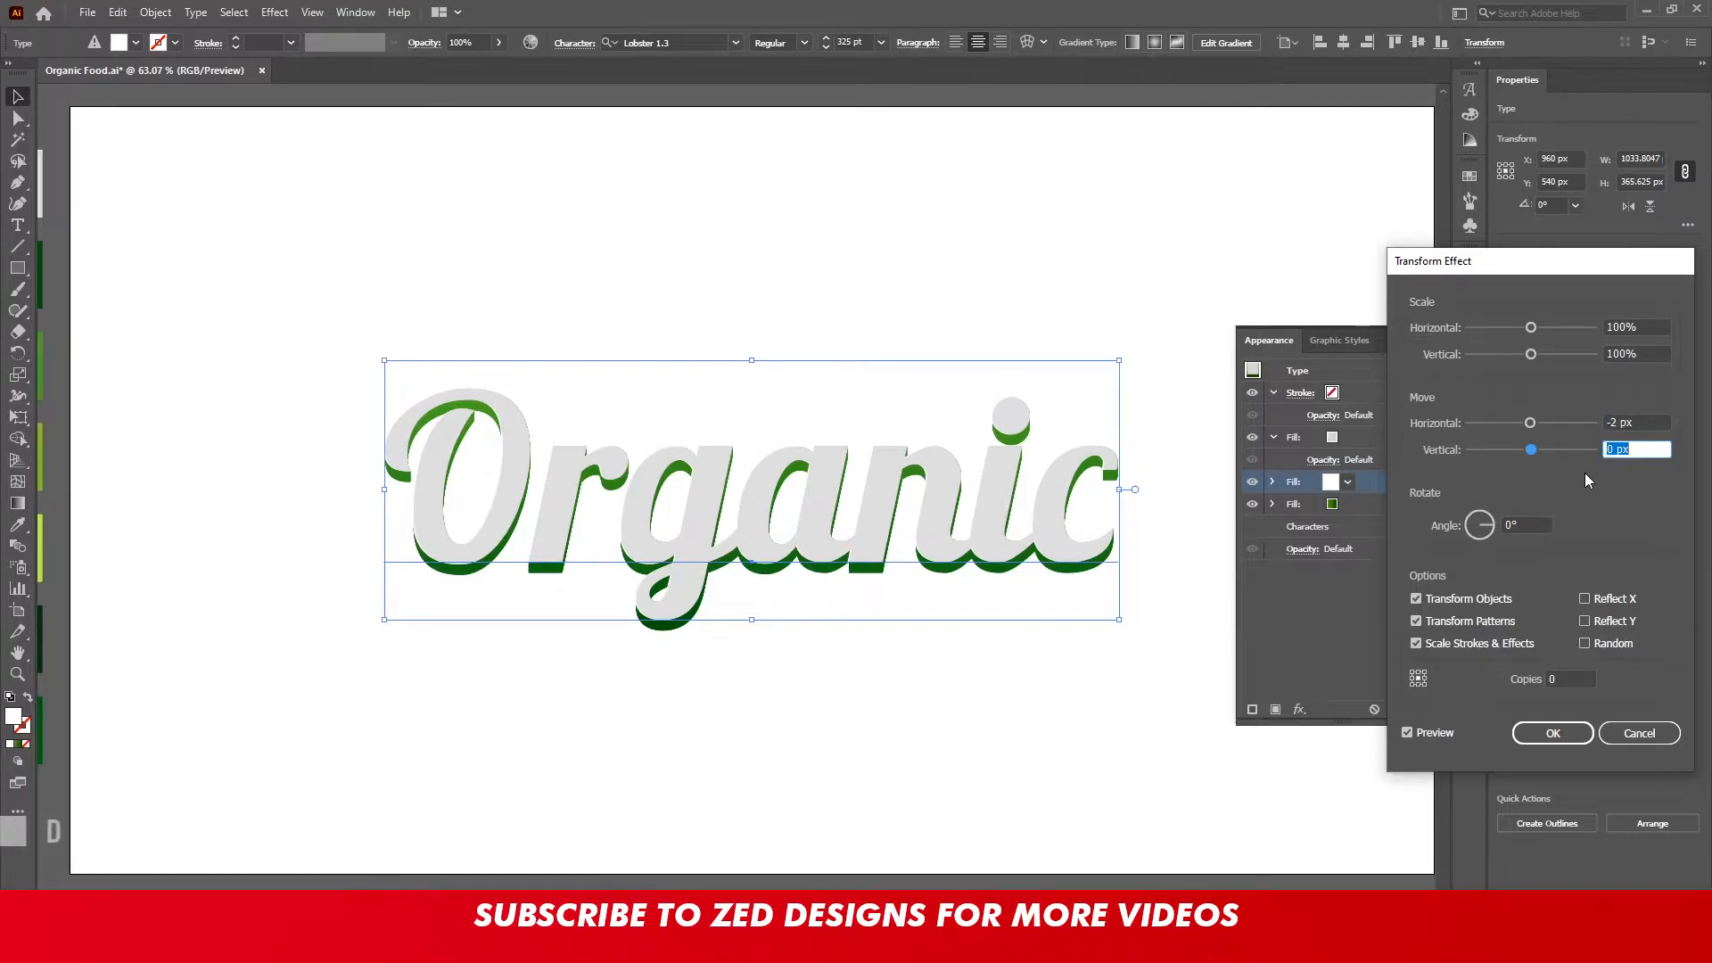
Set the white fill's vertical move to -1 px and horizontal move to -4 px, and apply the effect
{"action": "key", "text": "shift+Tab"}
{"action": "key", "text": "Tab"}
{"action": "type", "text": "-1"}
{"action": "key", "text": "shift+Tab"}
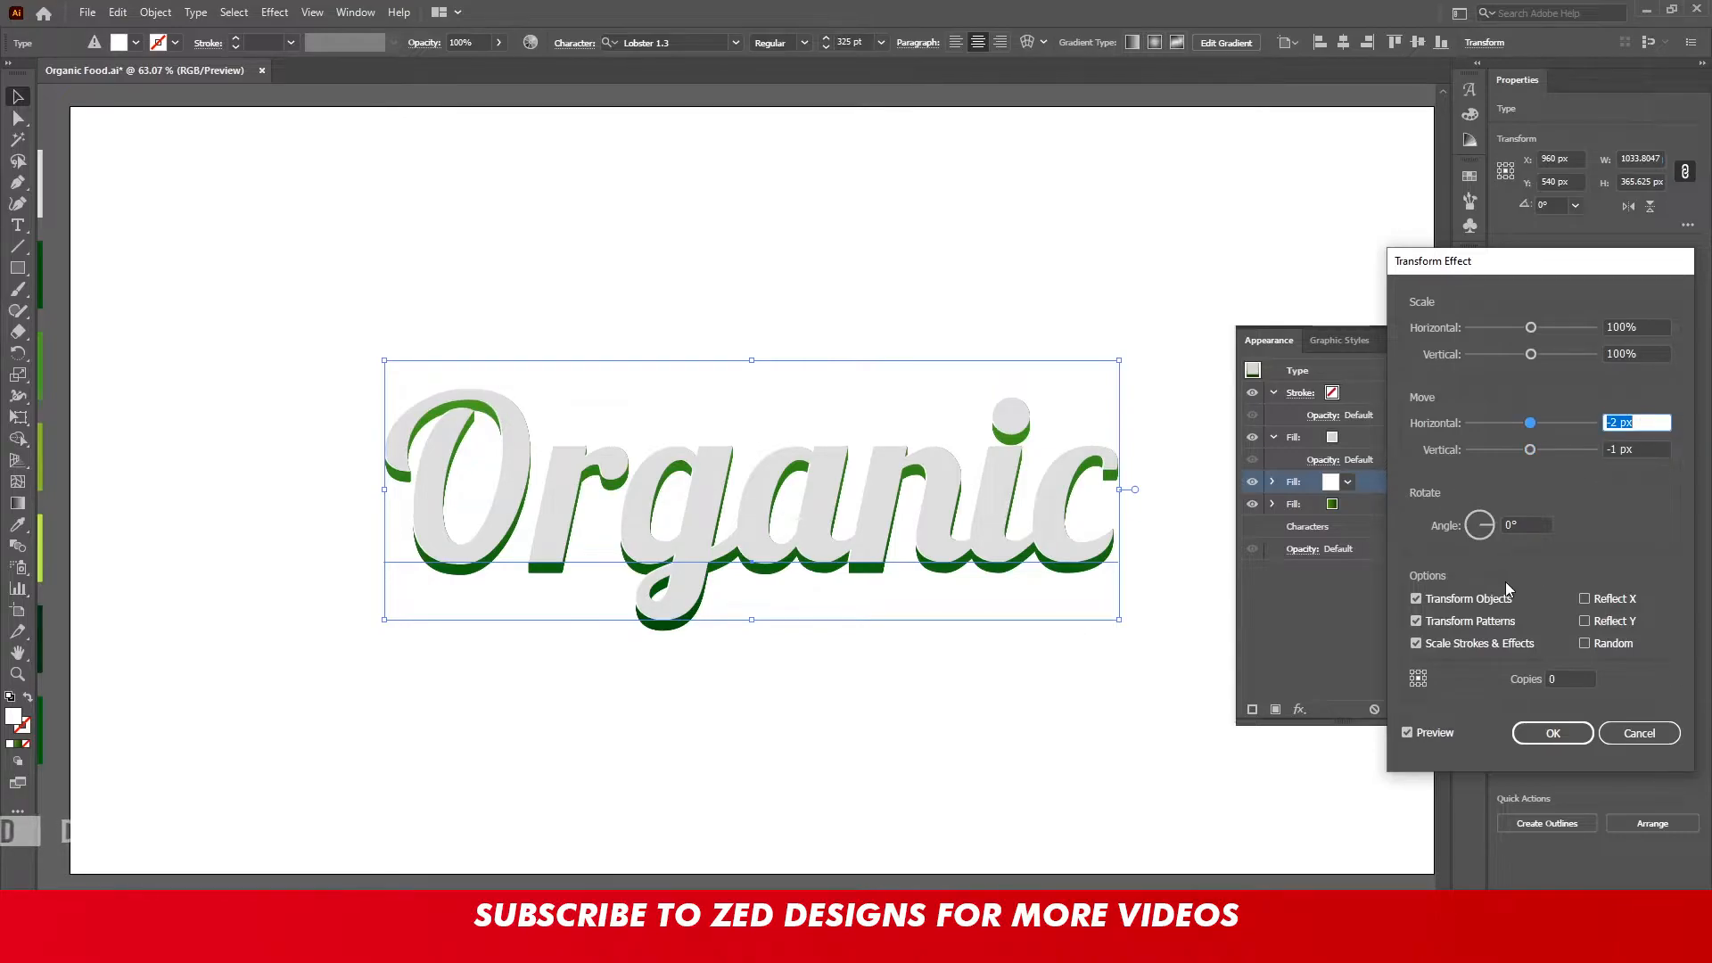
{"action": "type", "text": "-4"}
{"action": "key", "text": "Tab"}
{"action": "left_click", "coordinate": [1552, 733]}
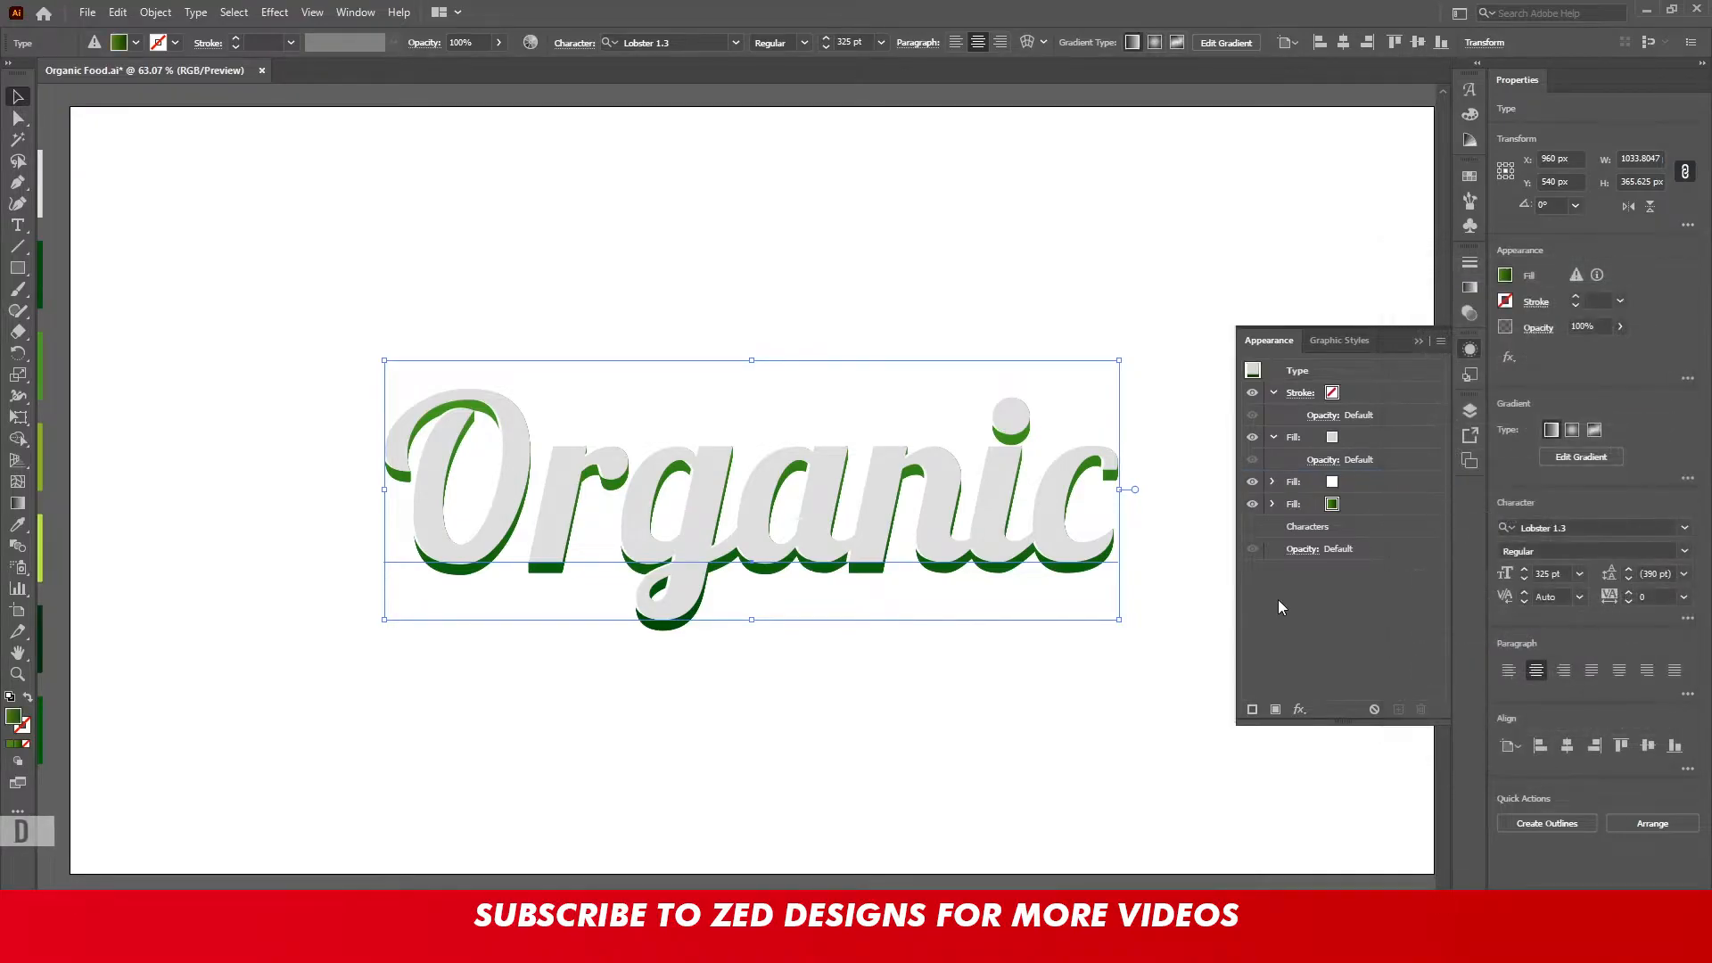
Duplicate the topmost light grey fill of the Organic text
{"action": "left_click", "coordinate": [1377, 505]}
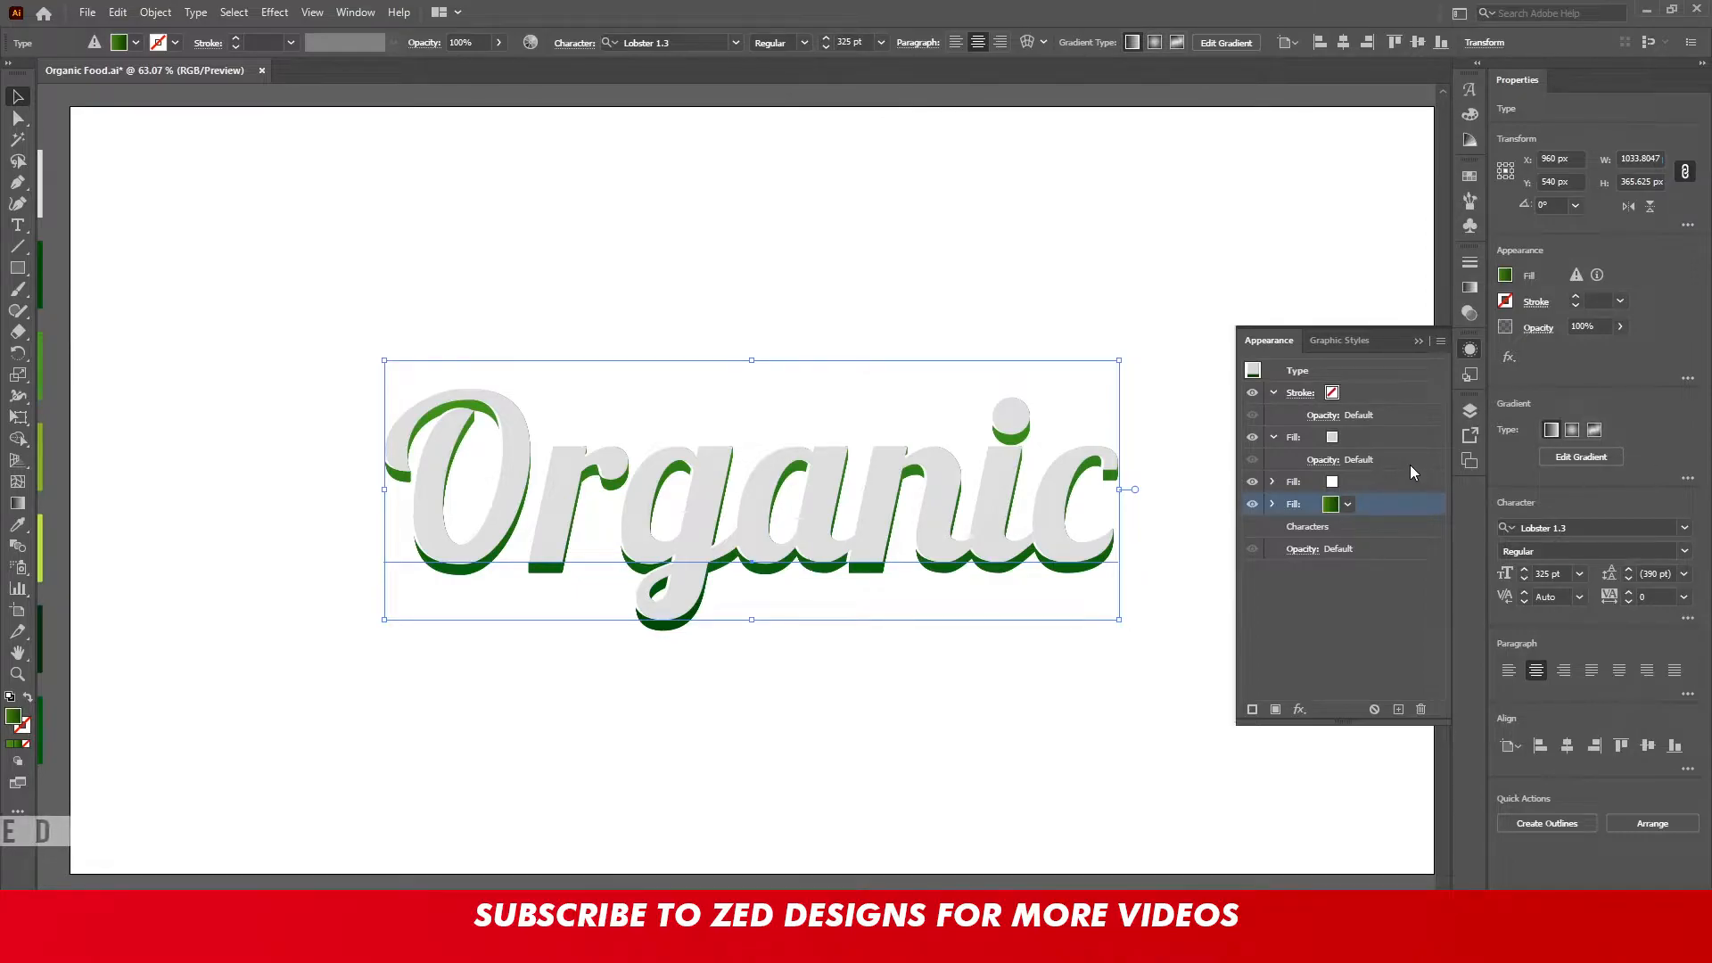
{"action": "left_click", "coordinate": [1398, 443]}
{"action": "left_click", "coordinate": [1398, 710]}
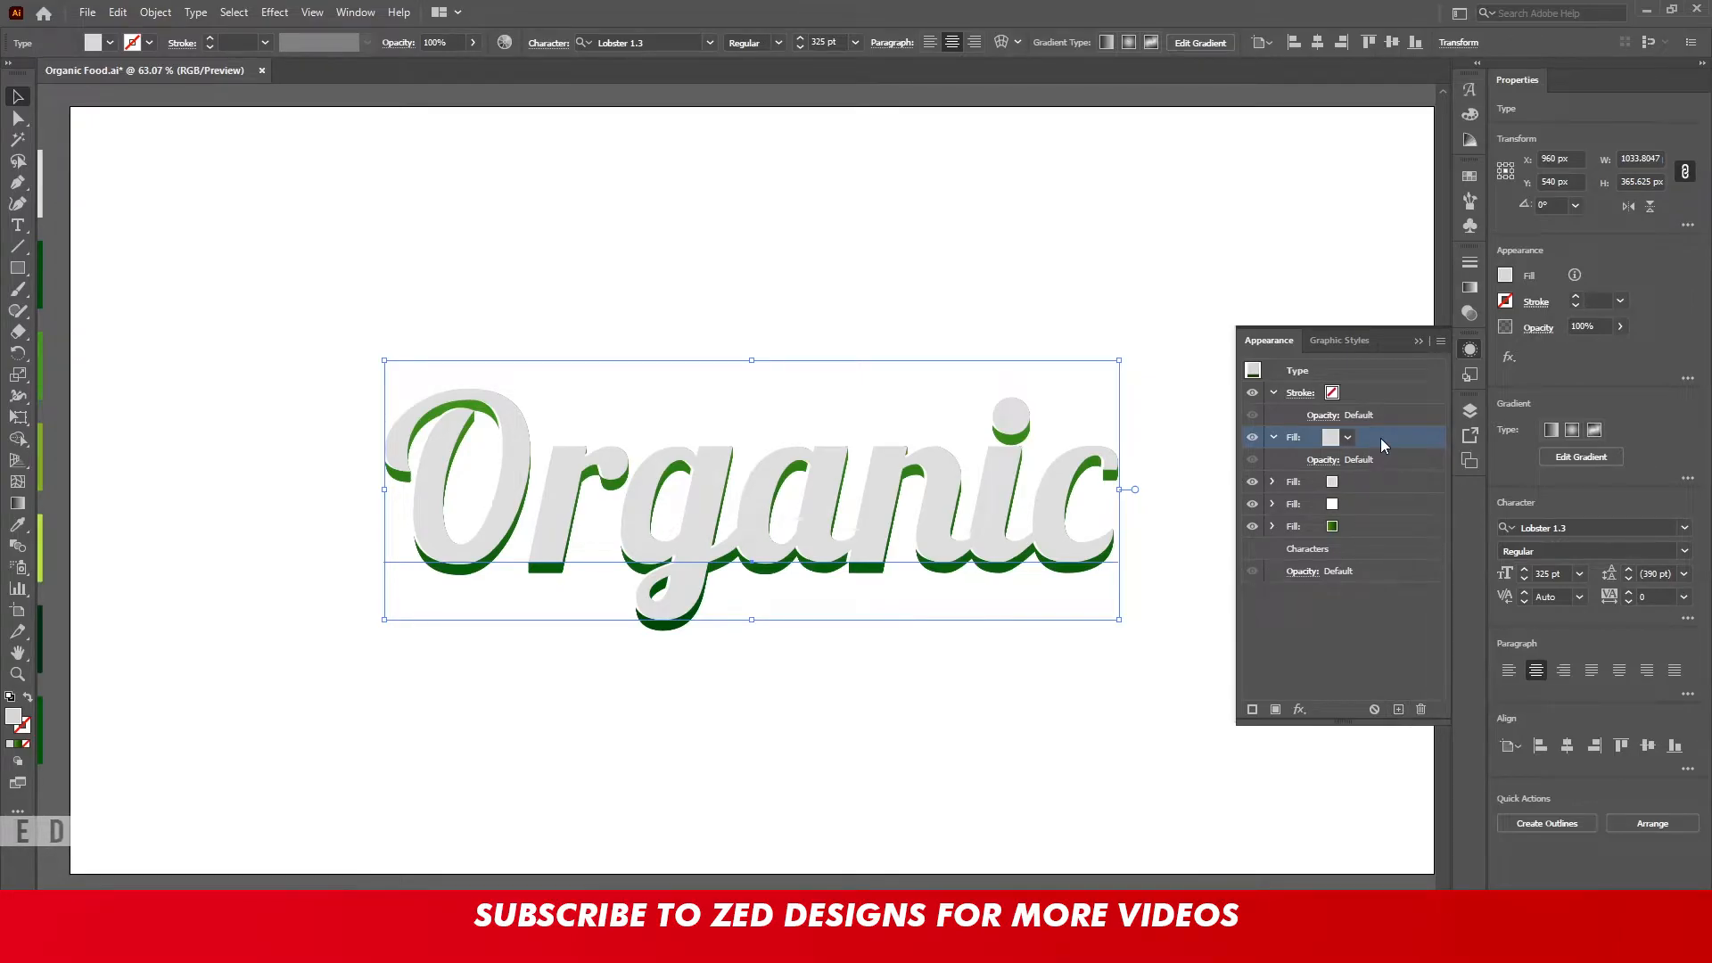
Colour the topmost Organic fill red and give it a Transform effect with a 20 px vertical move
{"action": "left_click", "coordinate": [1347, 437]}
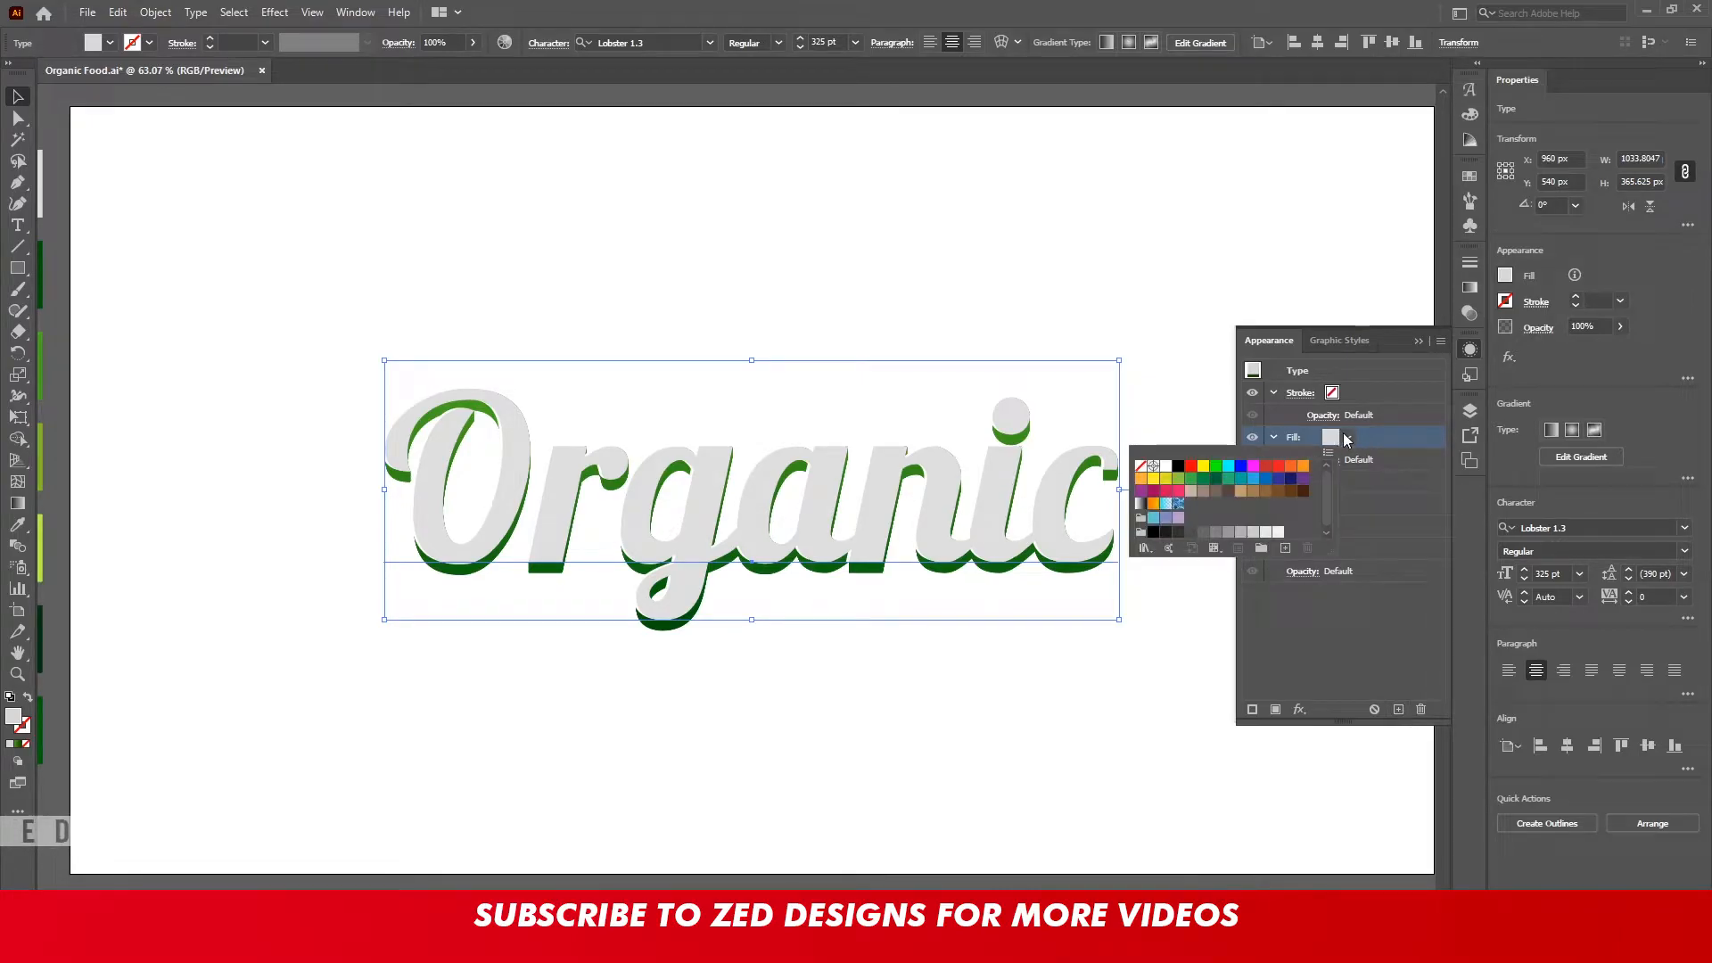
{"action": "left_click", "coordinate": [1278, 467]}
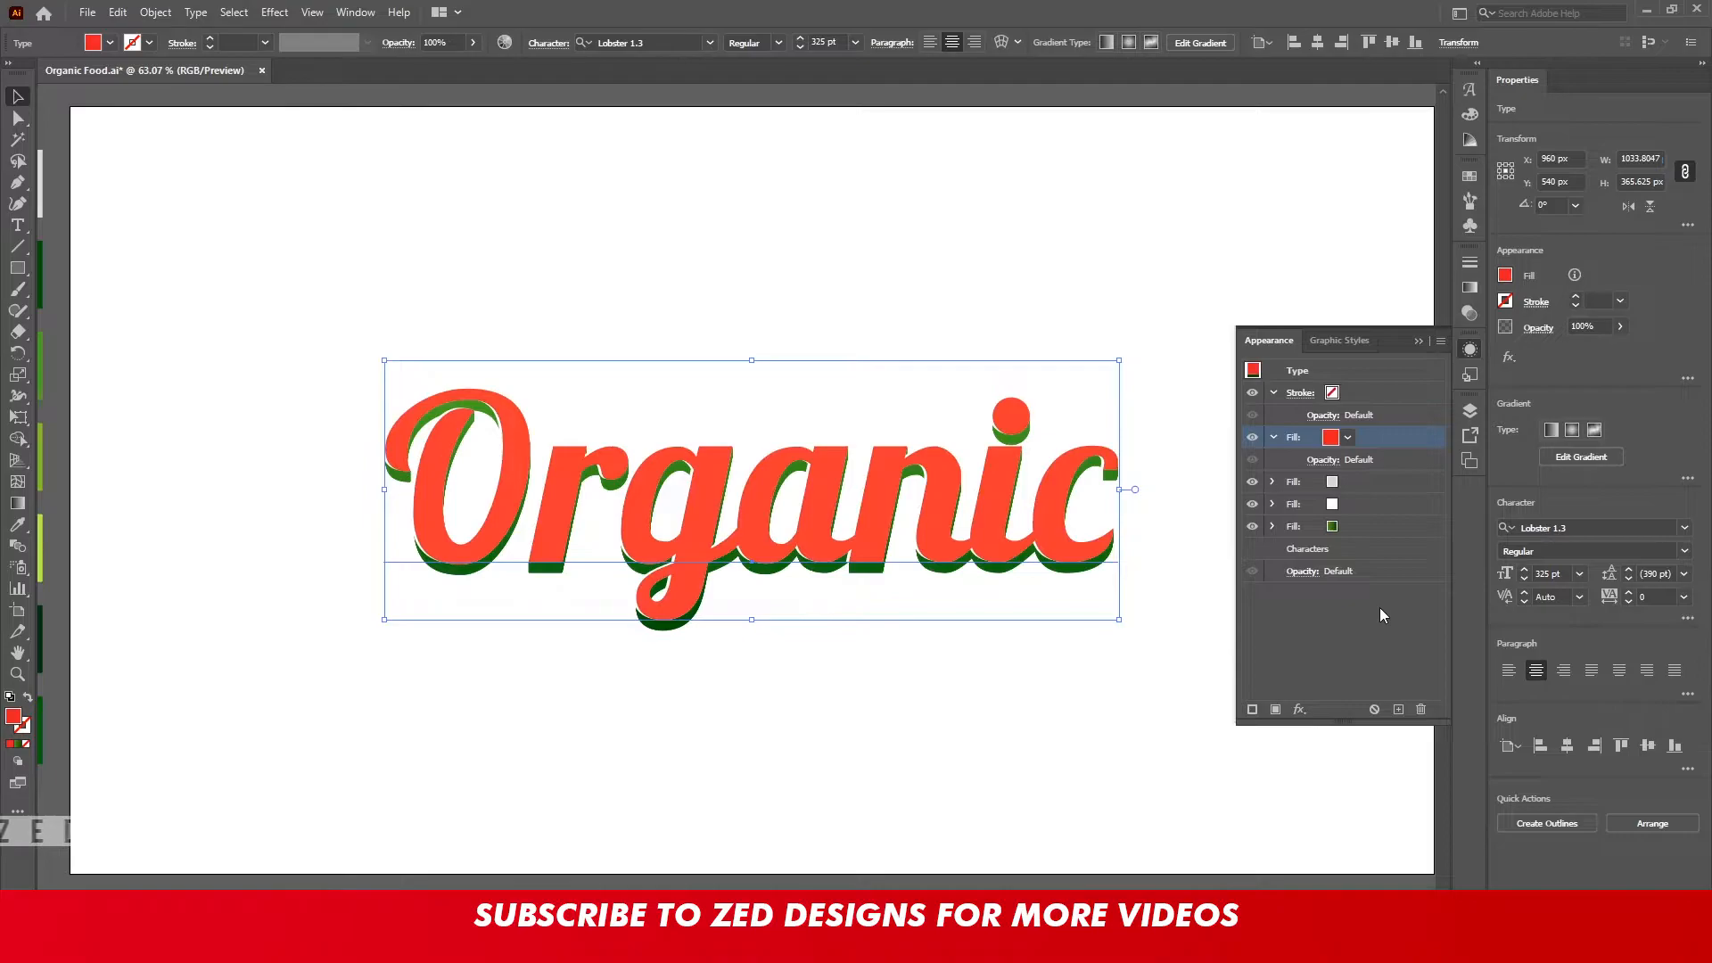
{"action": "left_click", "coordinate": [1301, 710]}
{"action": "mouse_move", "coordinate": [1391, 348]}
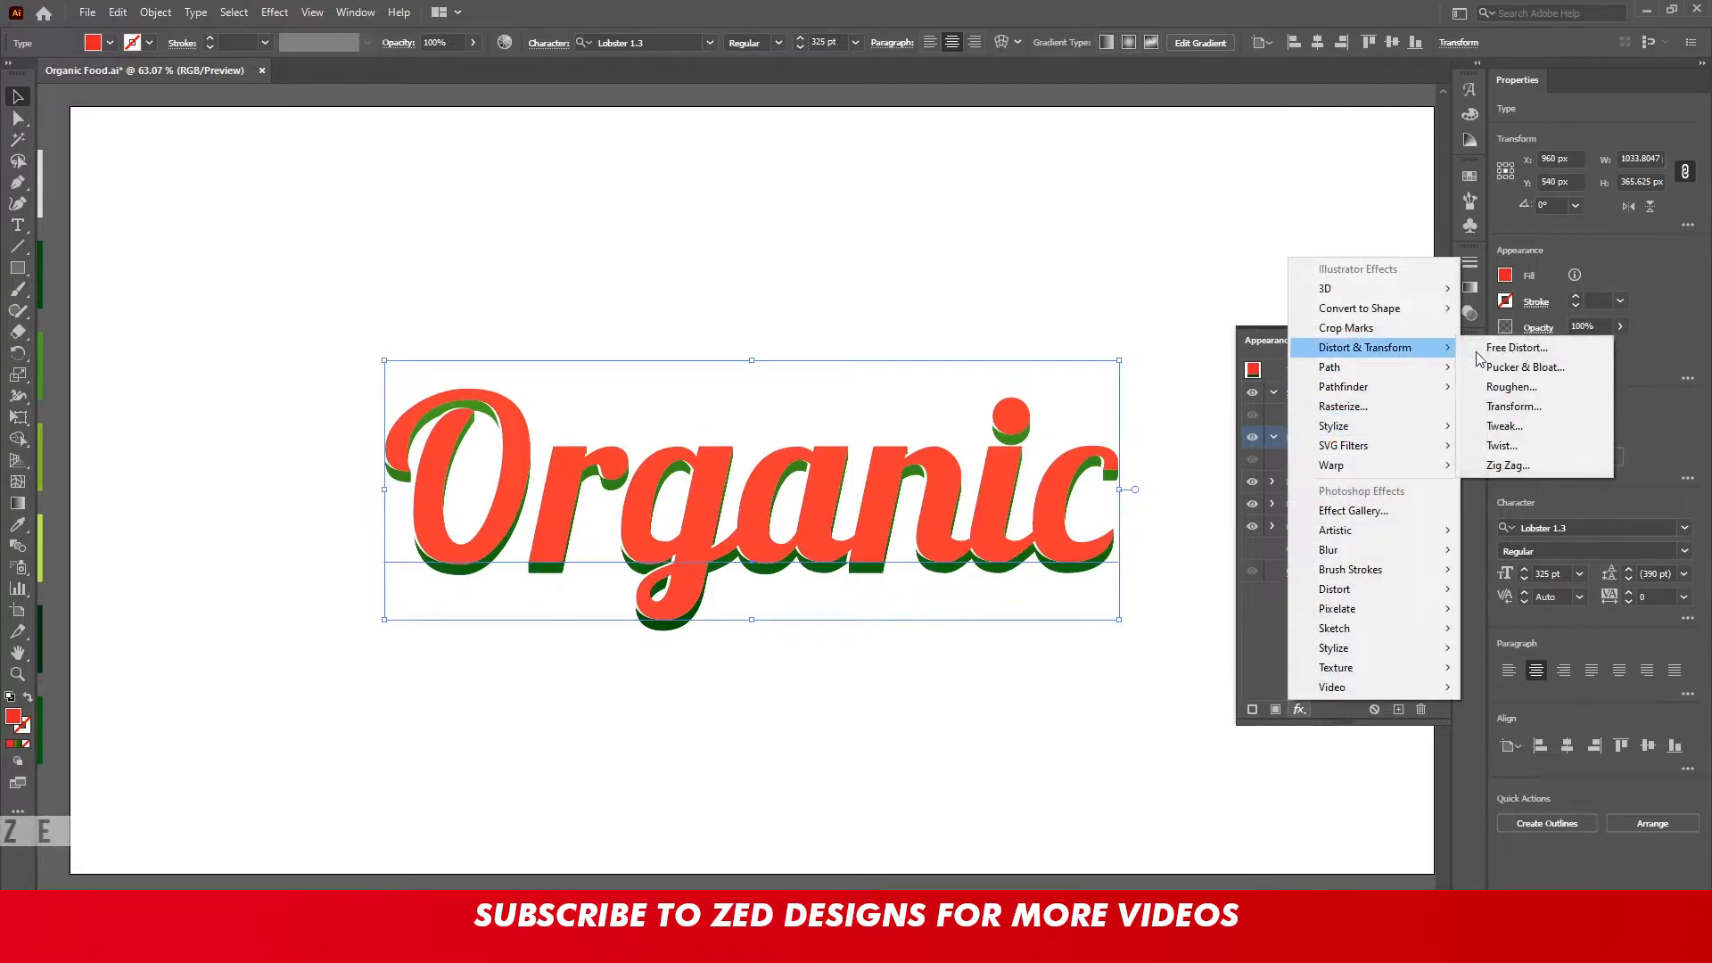
{"action": "left_click", "coordinate": [1535, 407]}
{"action": "key", "text": "Tab"}
{"action": "key", "text": "Tab"}
{"action": "key", "text": "Tab"}
{"action": "type", "text": "20"}
{"action": "key", "text": "Tab"}
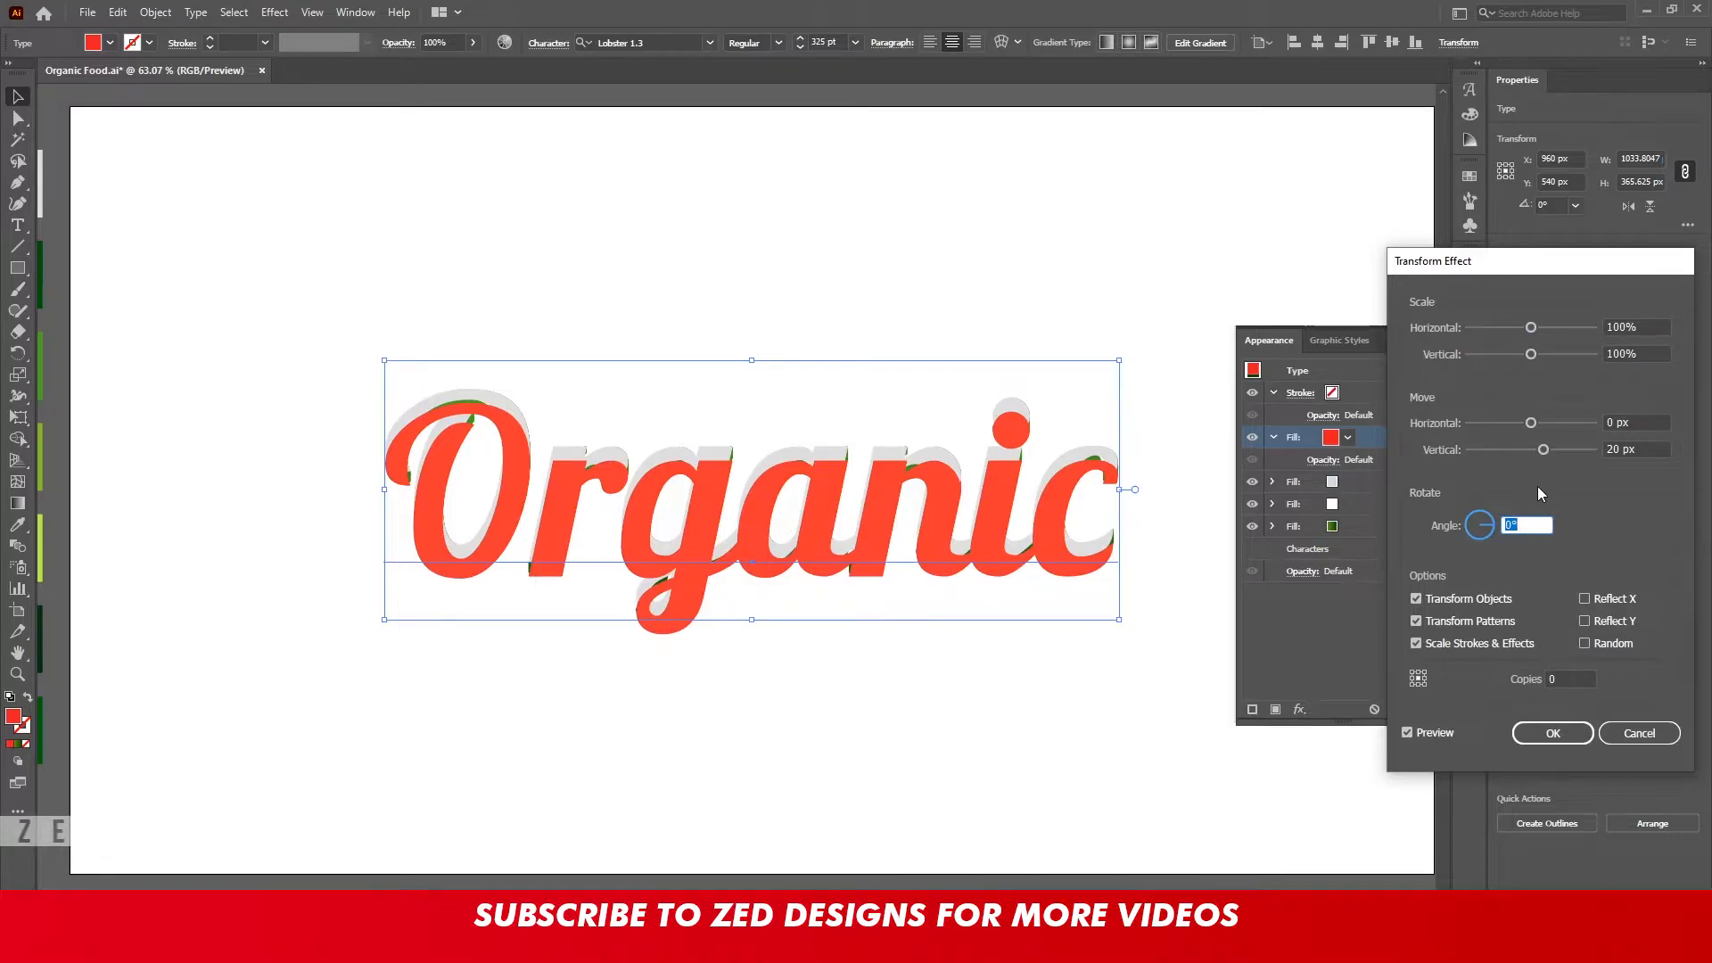
Set the red fill's vertical move to 15 px, apply the effect, and move this fill below the dark green gradient fill
{"action": "key", "text": "shift+Tab"}
{"action": "type", "text": "18"}
{"action": "key", "text": "Tab"}
{"action": "key", "text": "shift+Tab"}
{"action": "type", "text": "15"}
{"action": "key", "text": "Tab"}
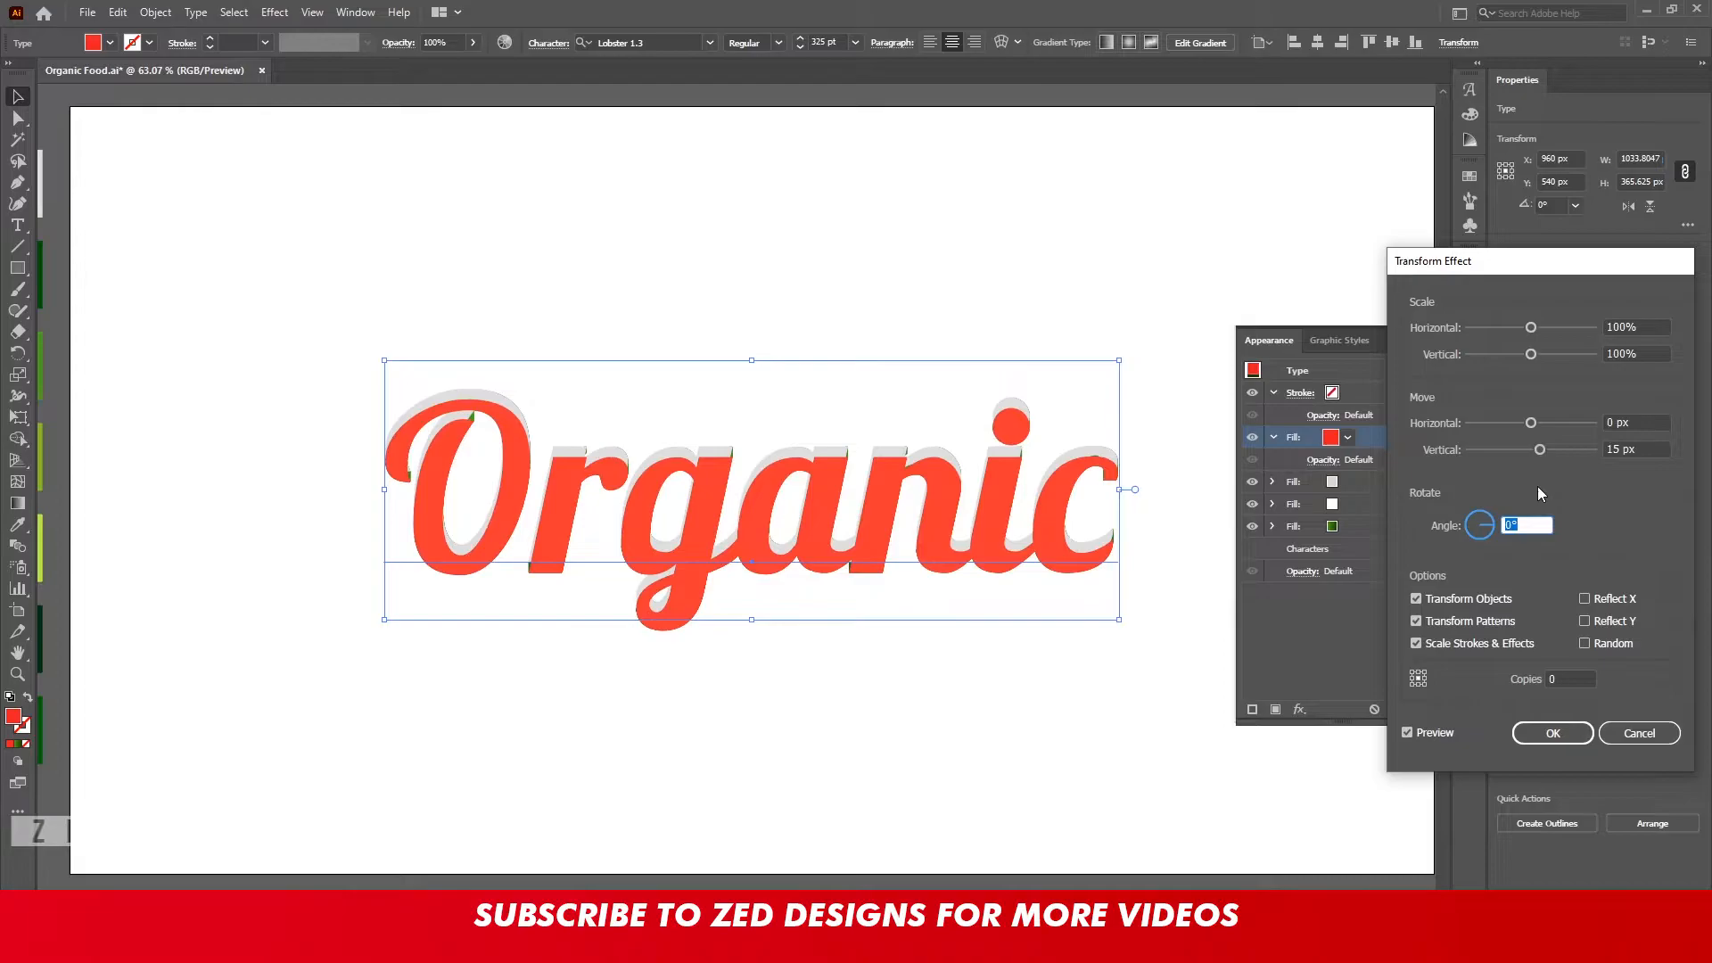
{"action": "left_click", "coordinate": [1552, 733]}
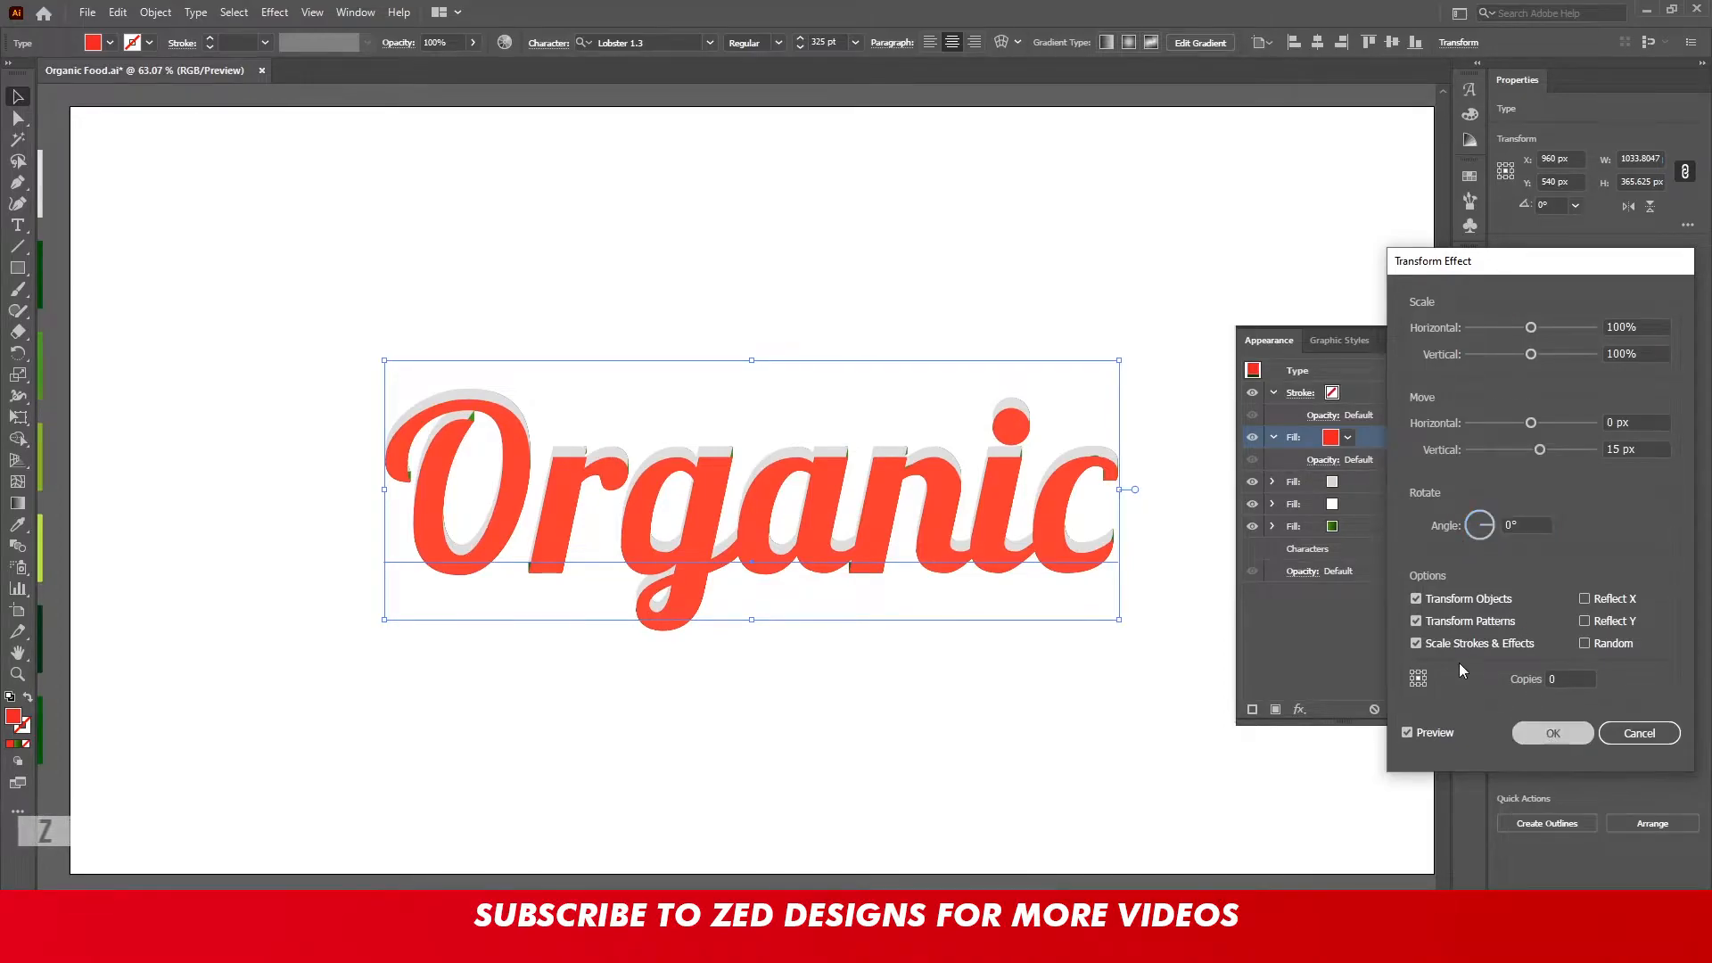
{"action": "left_click_drag", "start_coordinate": [1361, 436], "coordinate": [1369, 565]}
{"action": "left_click", "coordinate": [1375, 533]}
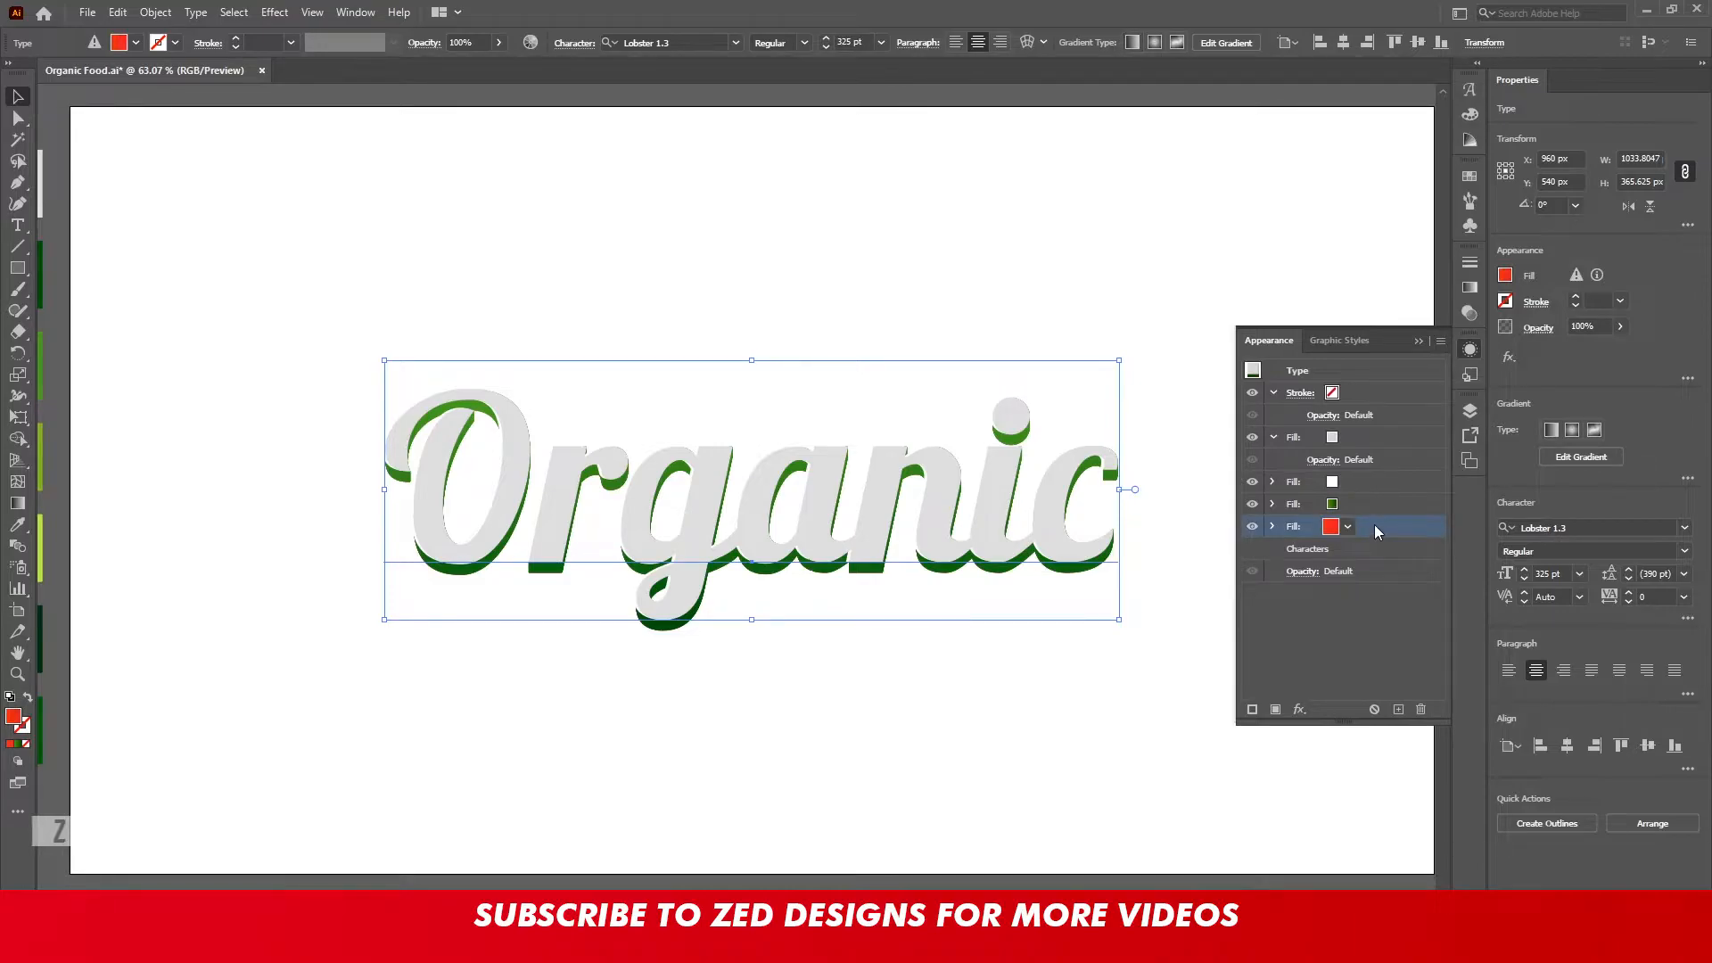
Give the bottom red fill a linear gradient, sampling the olive green swatch for its end stop and the lime swatch for its start stop
{"action": "left_click", "coordinate": [1471, 287]}
{"action": "left_click", "coordinate": [1162, 426], "text": "ctrl+alt"}
{"action": "left_click_drag", "start_coordinate": [730, 473], "coordinate": [1132, 478]}
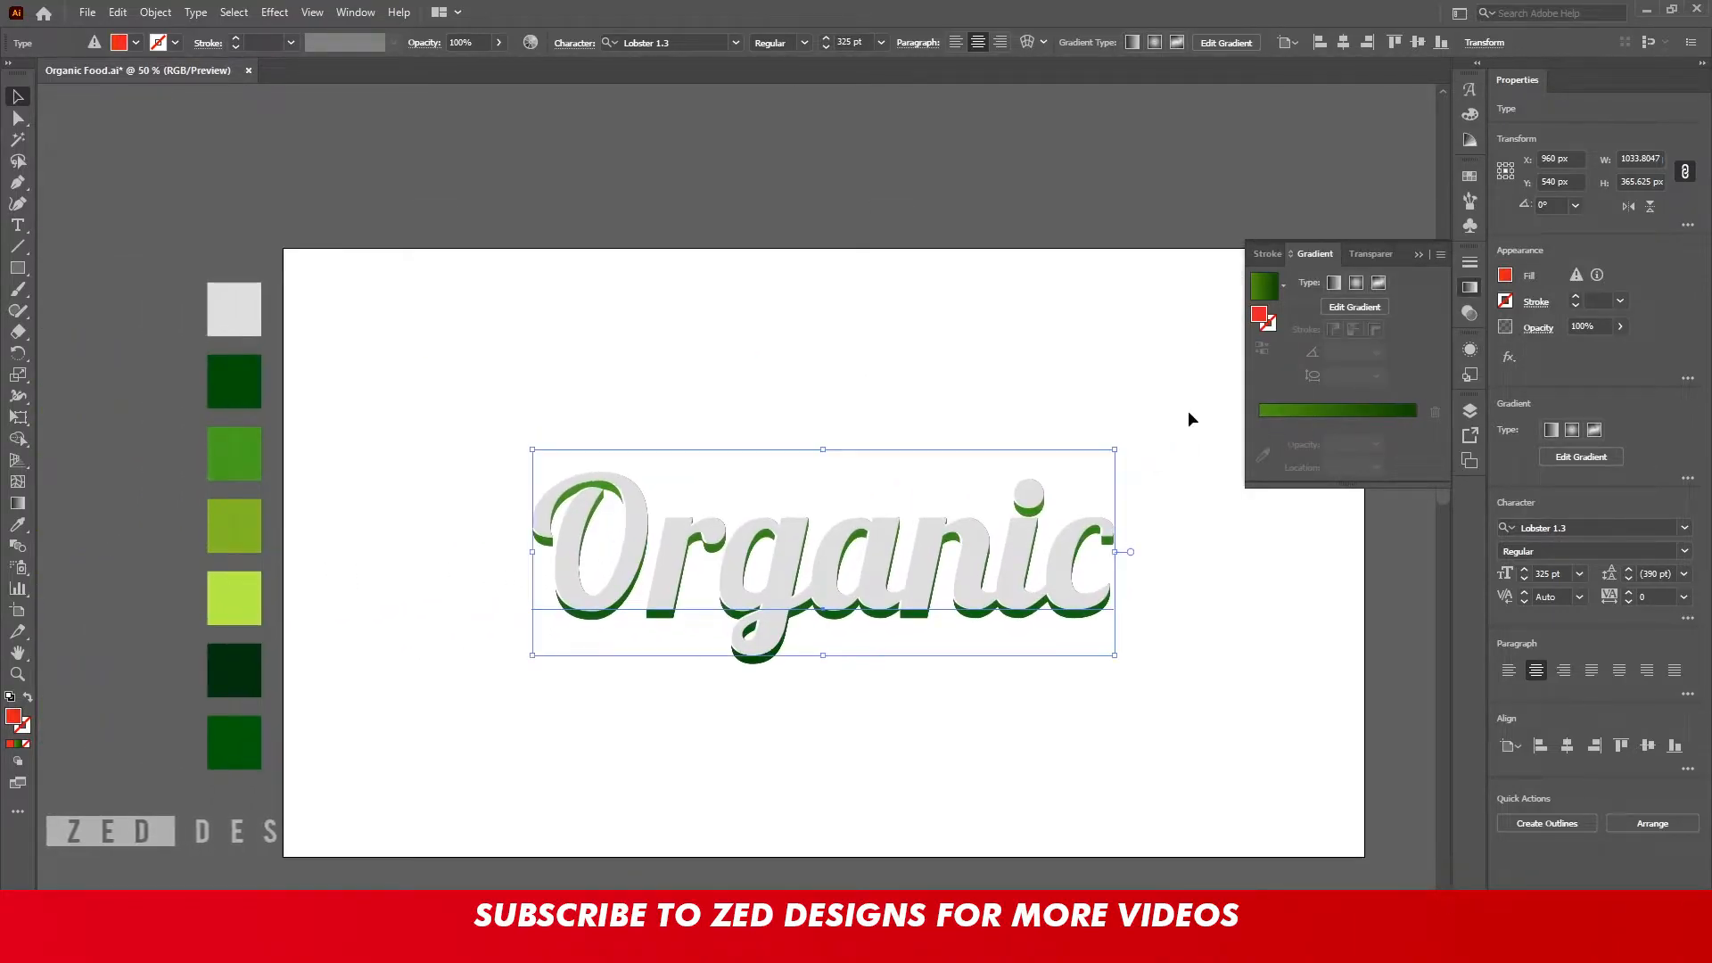
{"action": "left_click", "coordinate": [1274, 298]}
{"action": "left_click", "coordinate": [1415, 421]}
{"action": "left_click", "coordinate": [1263, 455]}
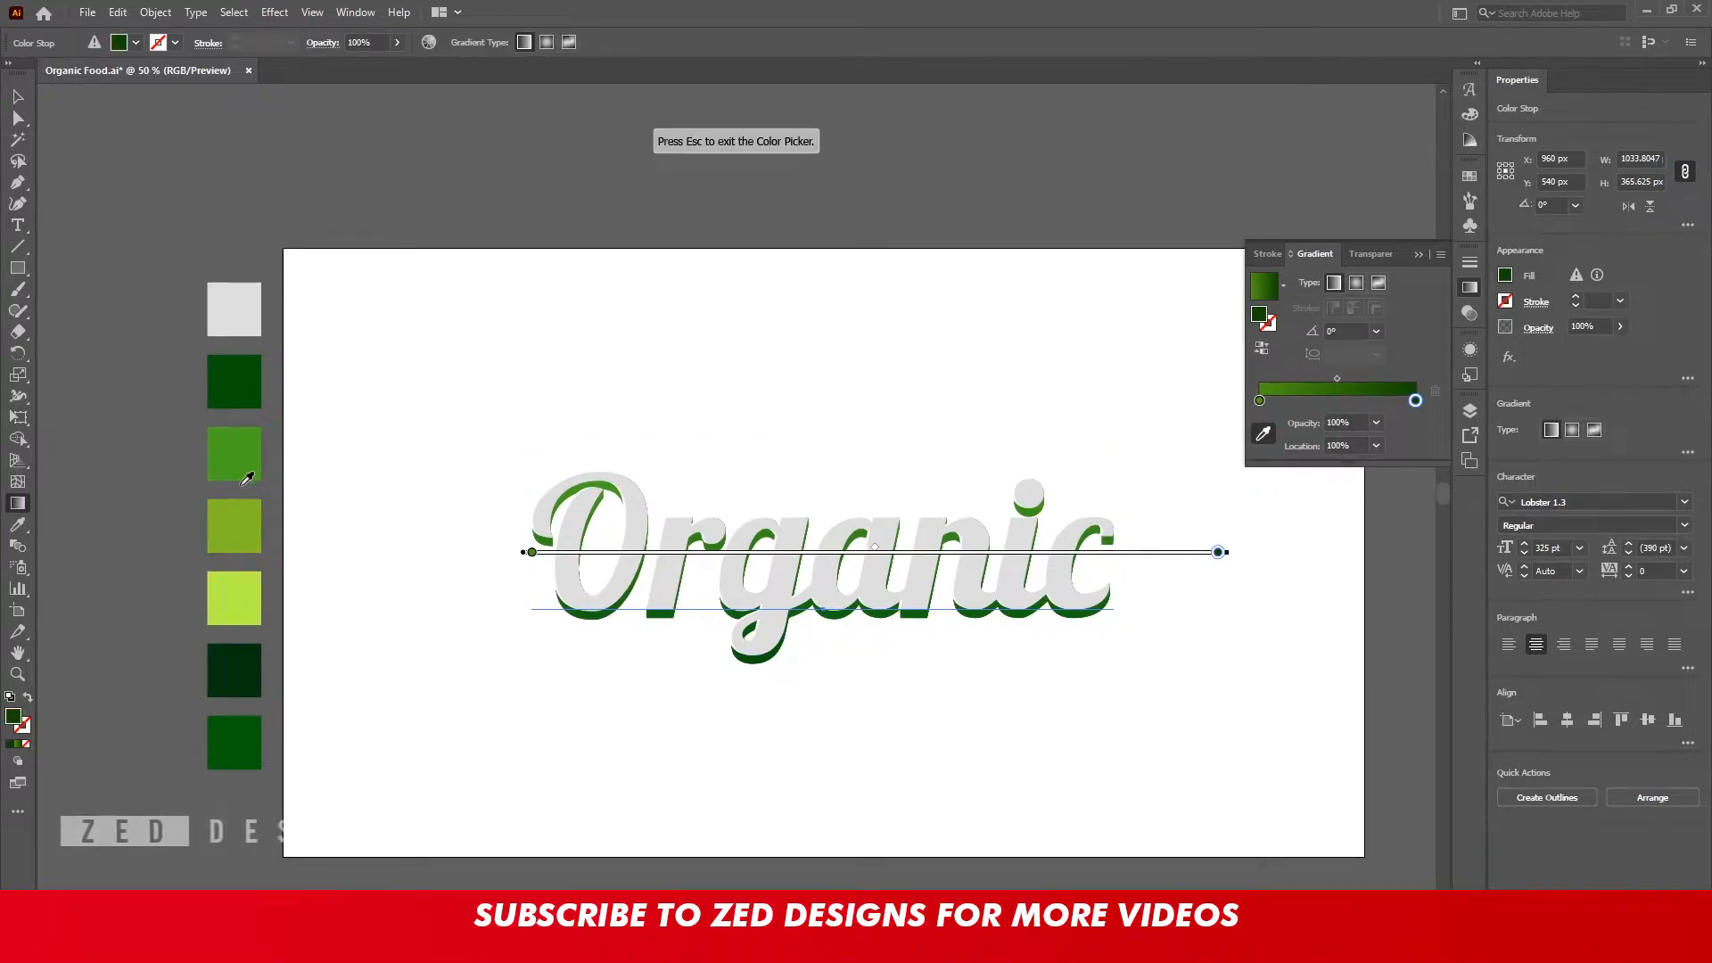
{"action": "left_click", "coordinate": [241, 521]}
{"action": "left_click", "coordinate": [1260, 401]}
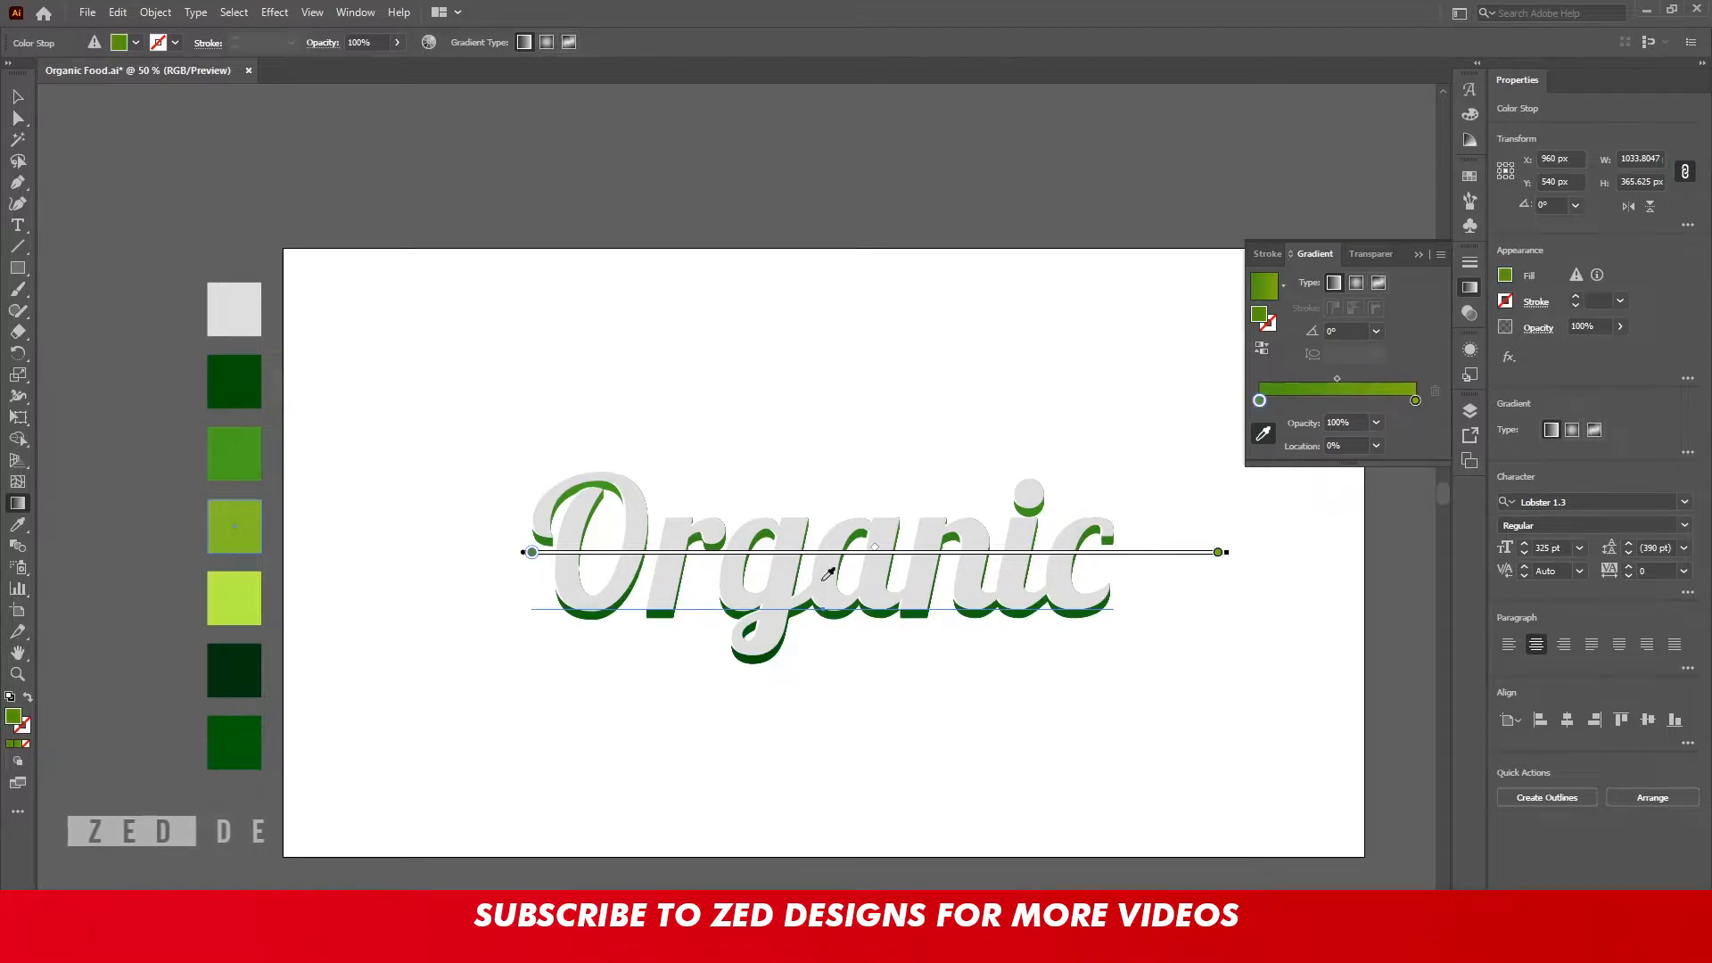
{"action": "left_click", "coordinate": [247, 588]}
{"action": "key", "text": "v"}
Add an Offset Path effect to the lime gradient fill with an offset of 18 px
{"action": "left_click", "coordinate": [1470, 349]}
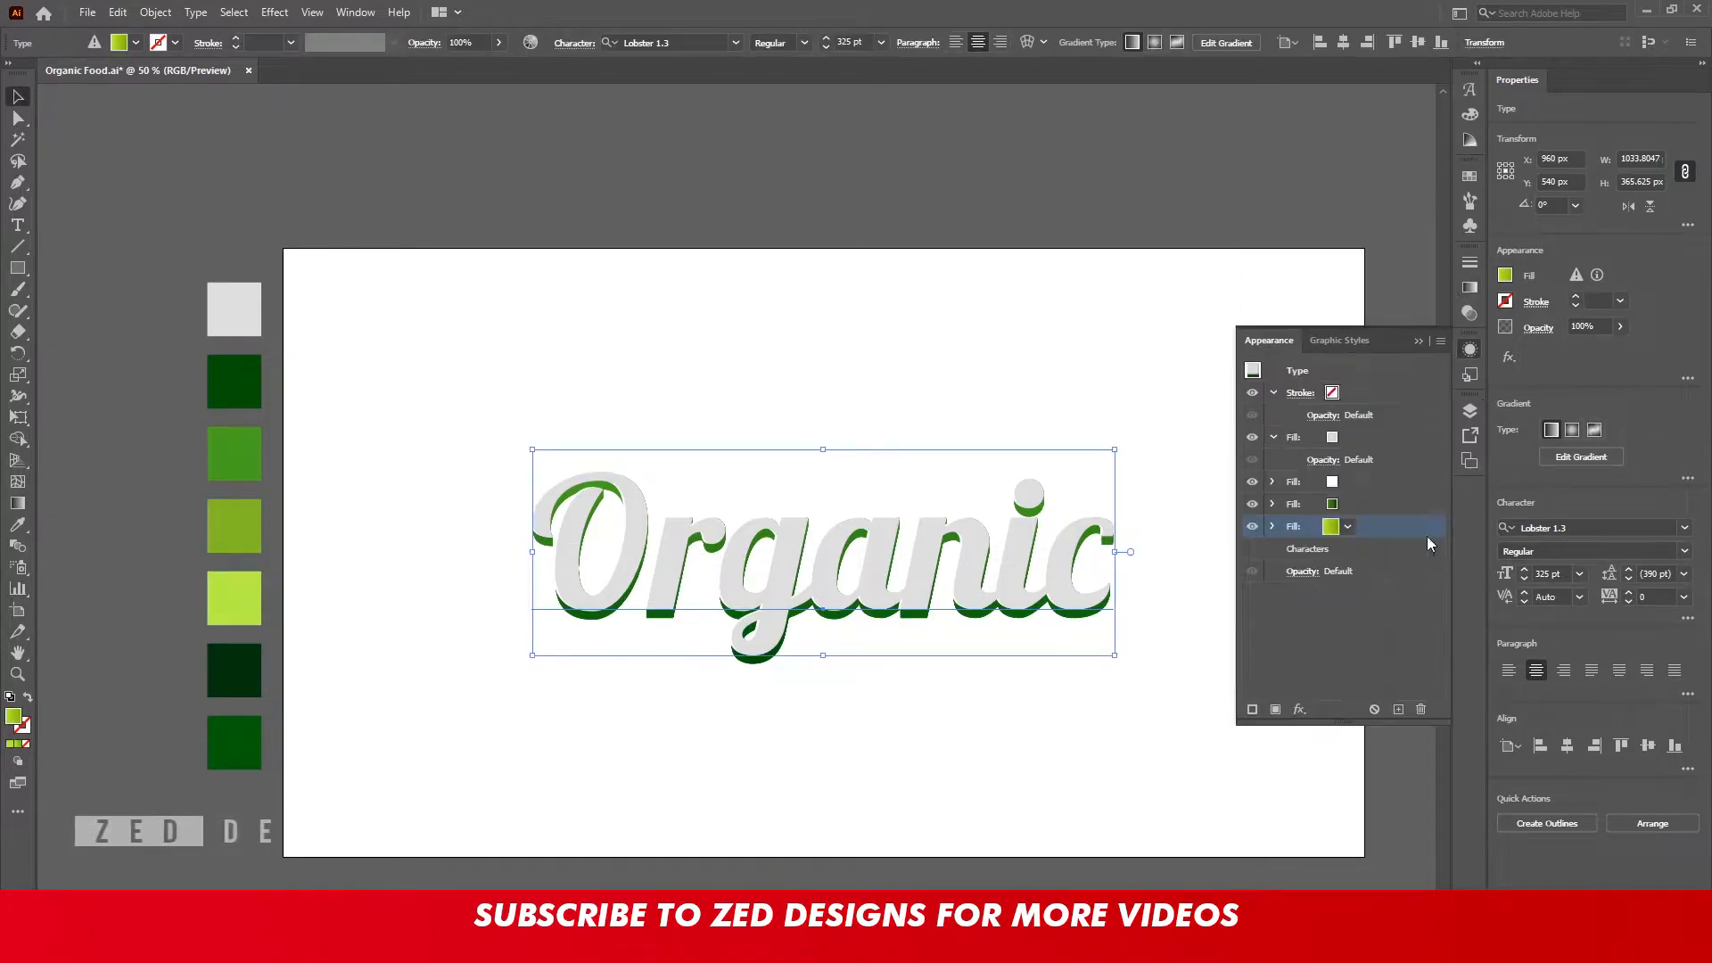
{"action": "left_click", "coordinate": [1299, 709]}
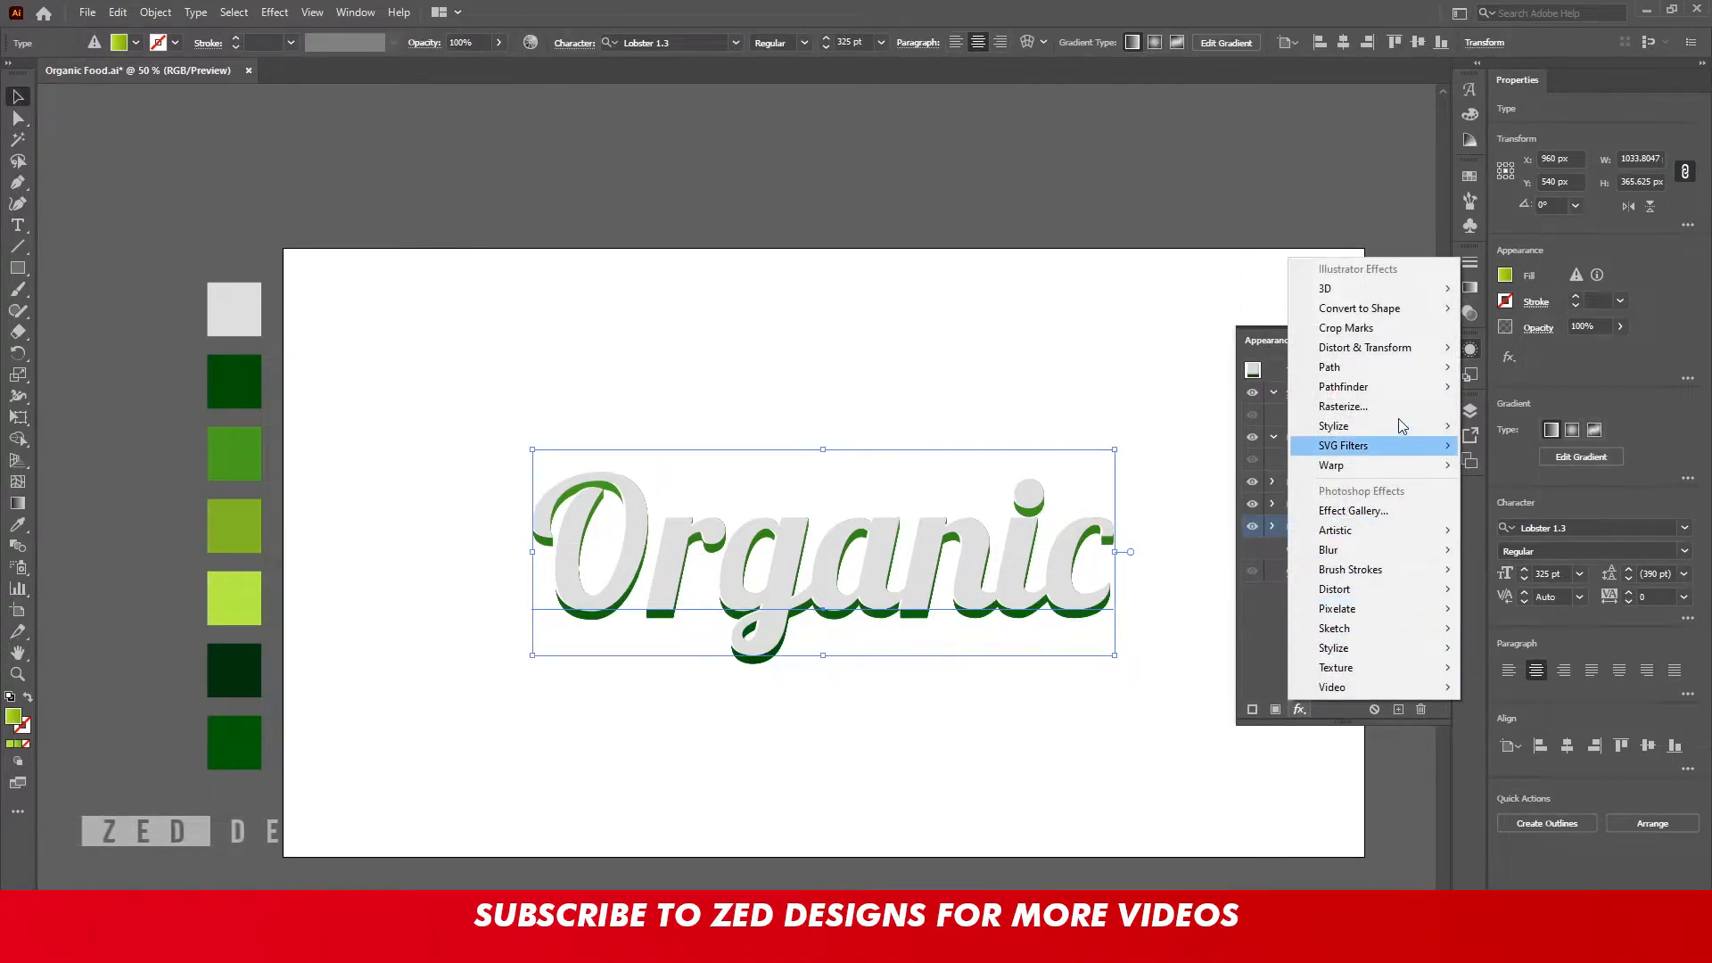
{"action": "mouse_move", "coordinate": [1412, 377]}
{"action": "left_click", "coordinate": [1515, 366]}
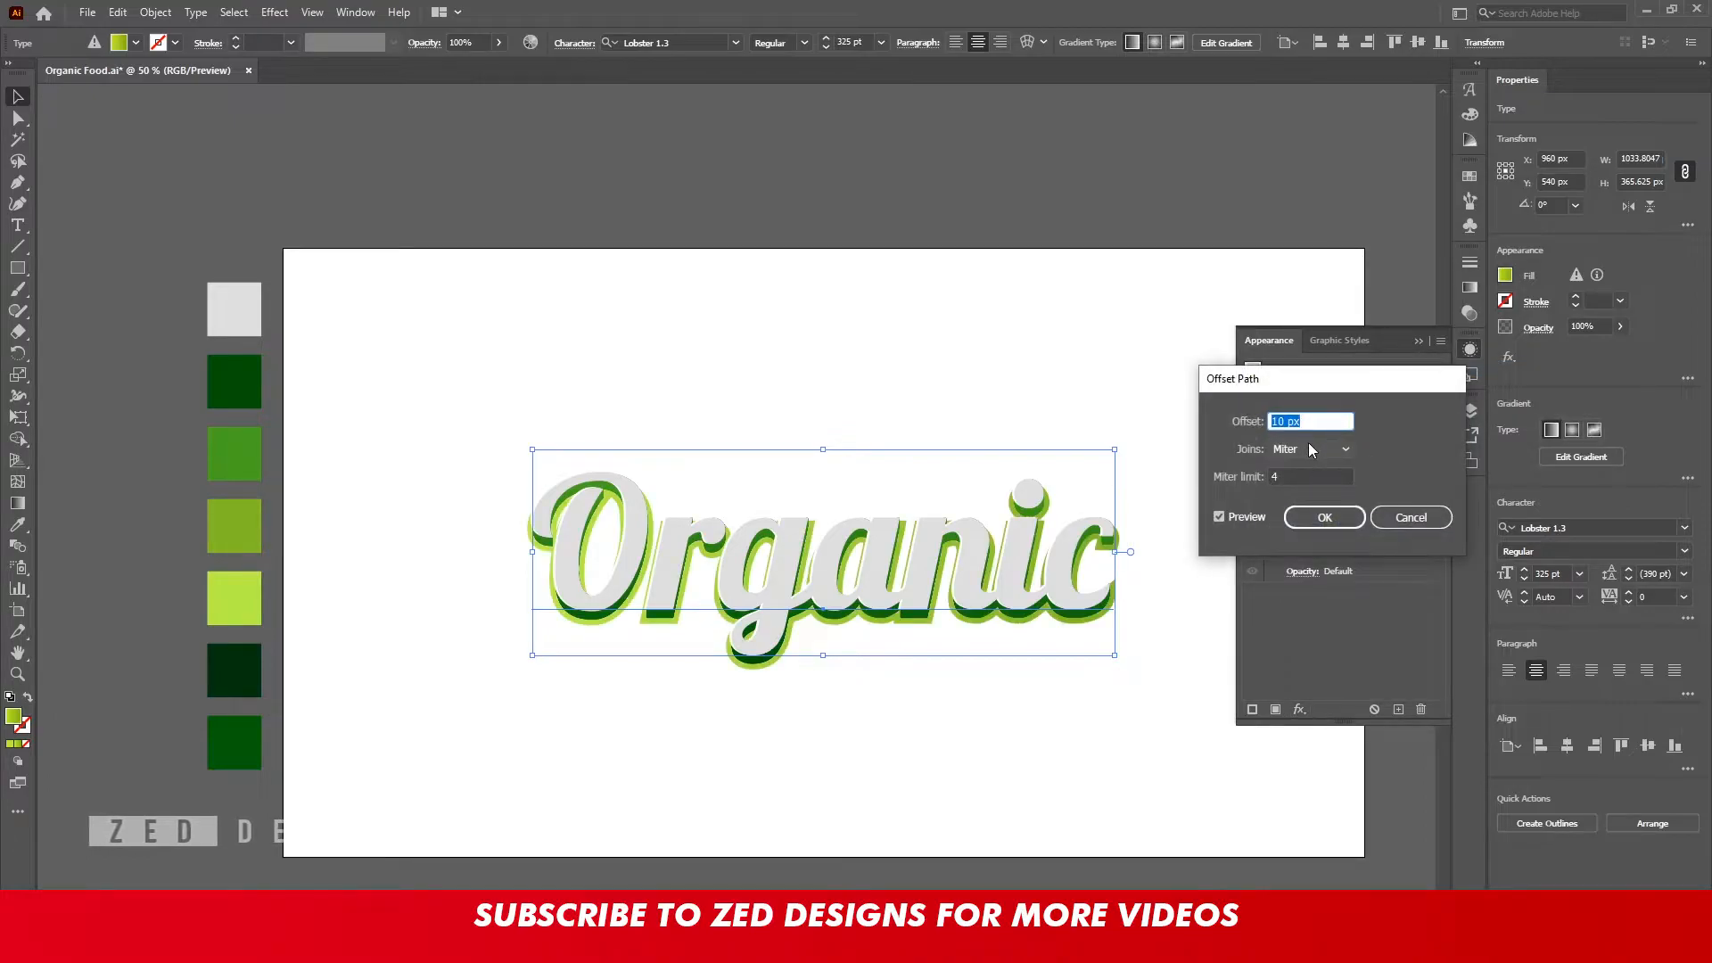
{"action": "key", "text": "Up"}
{"action": "key", "text": "Up"}
{"action": "key", "text": "Up"}
{"action": "key", "text": "Up"}
{"action": "key", "text": "Up"}
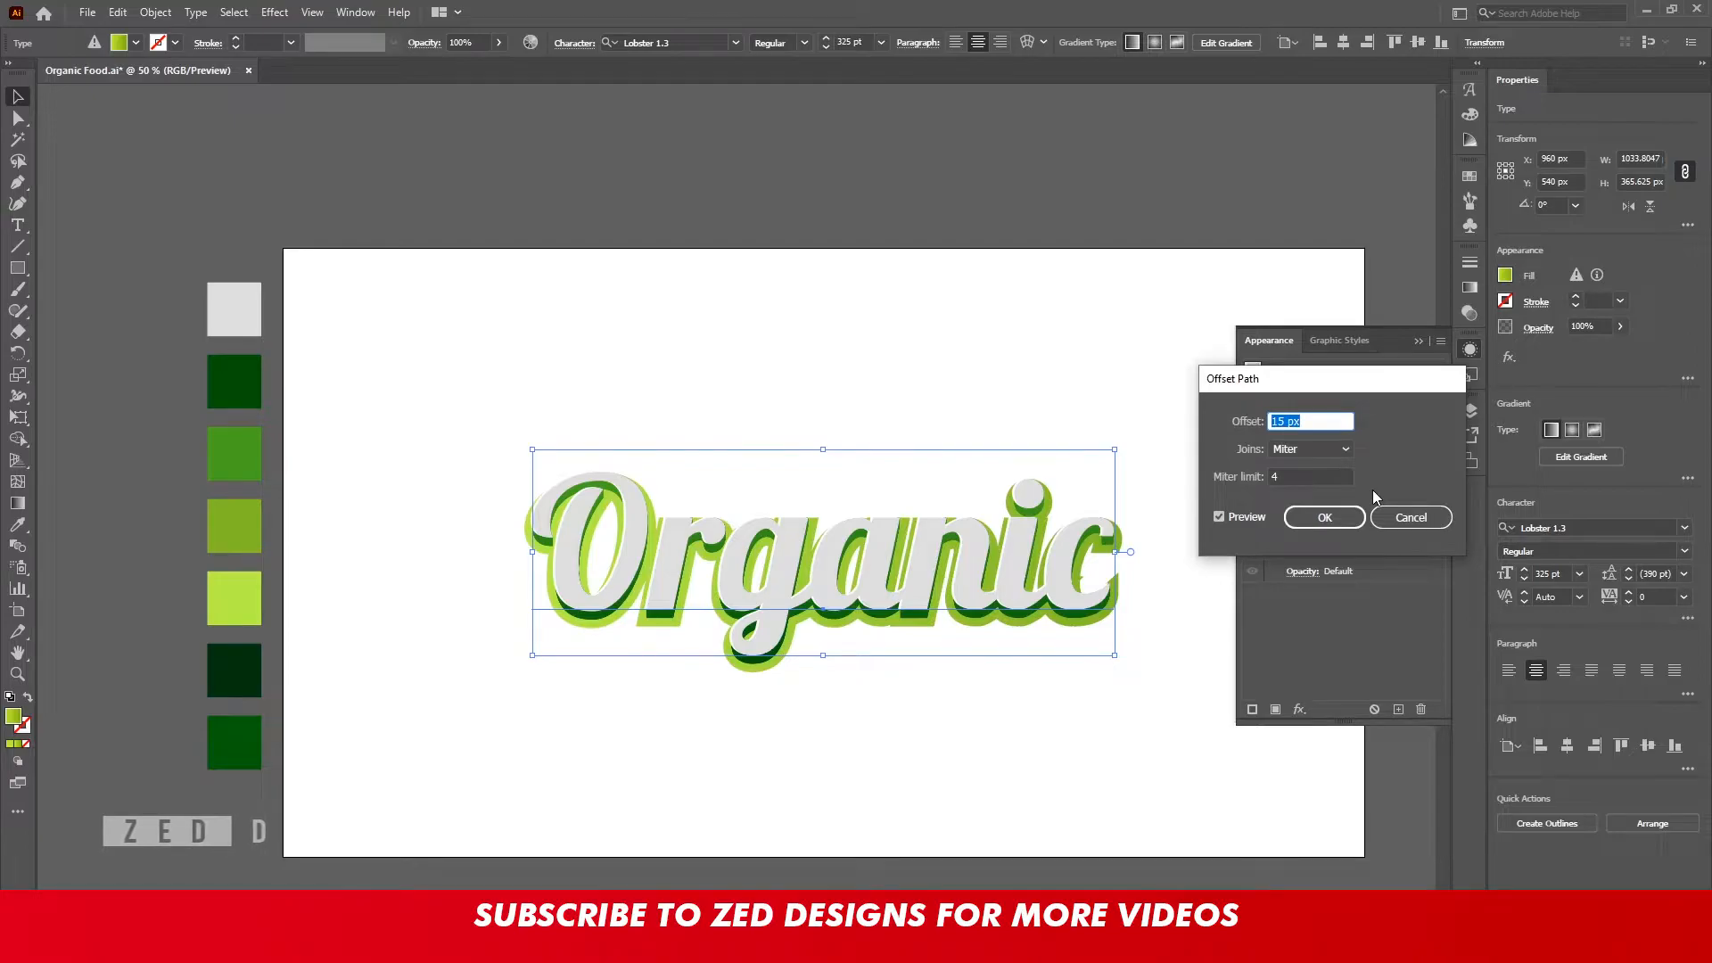
{"action": "key", "text": "Up"}
{"action": "key", "text": "Up"}
{"action": "key", "text": "Up"}
{"action": "key", "text": "Up"}
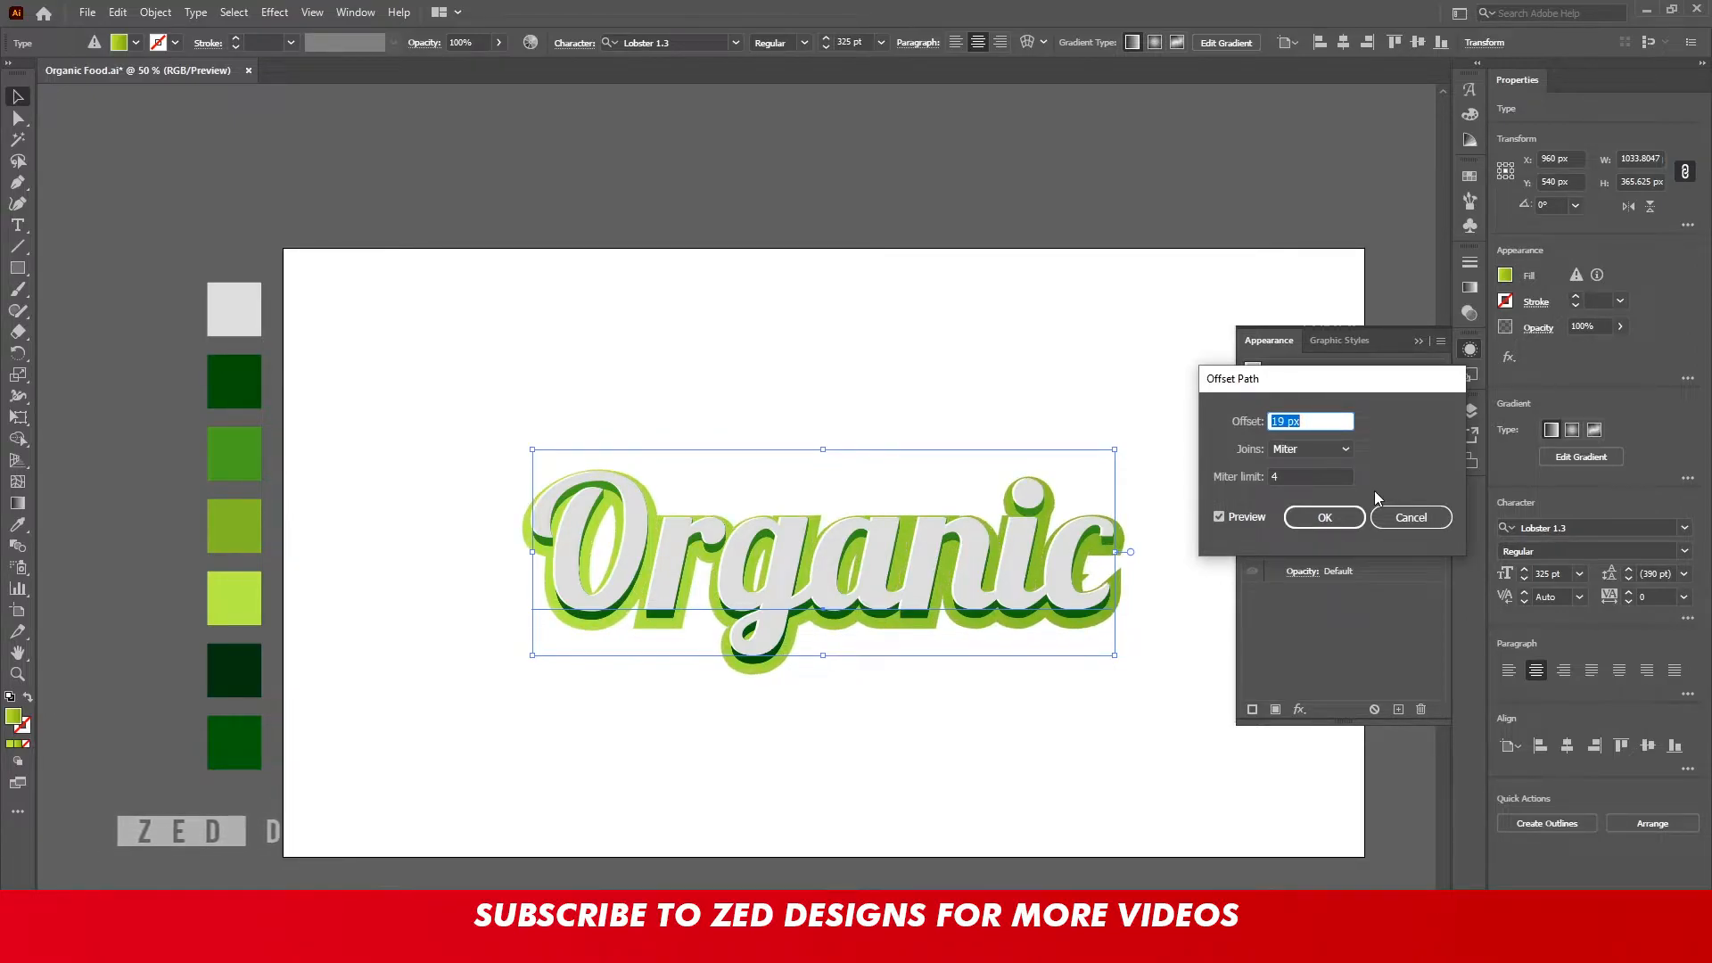
{"action": "key", "text": "Down"}
Set the Offset Path joins to Round and apply the effect to the lime gradient fill
{"action": "left_click", "coordinate": [1328, 448]}
{"action": "left_click", "coordinate": [1302, 488]}
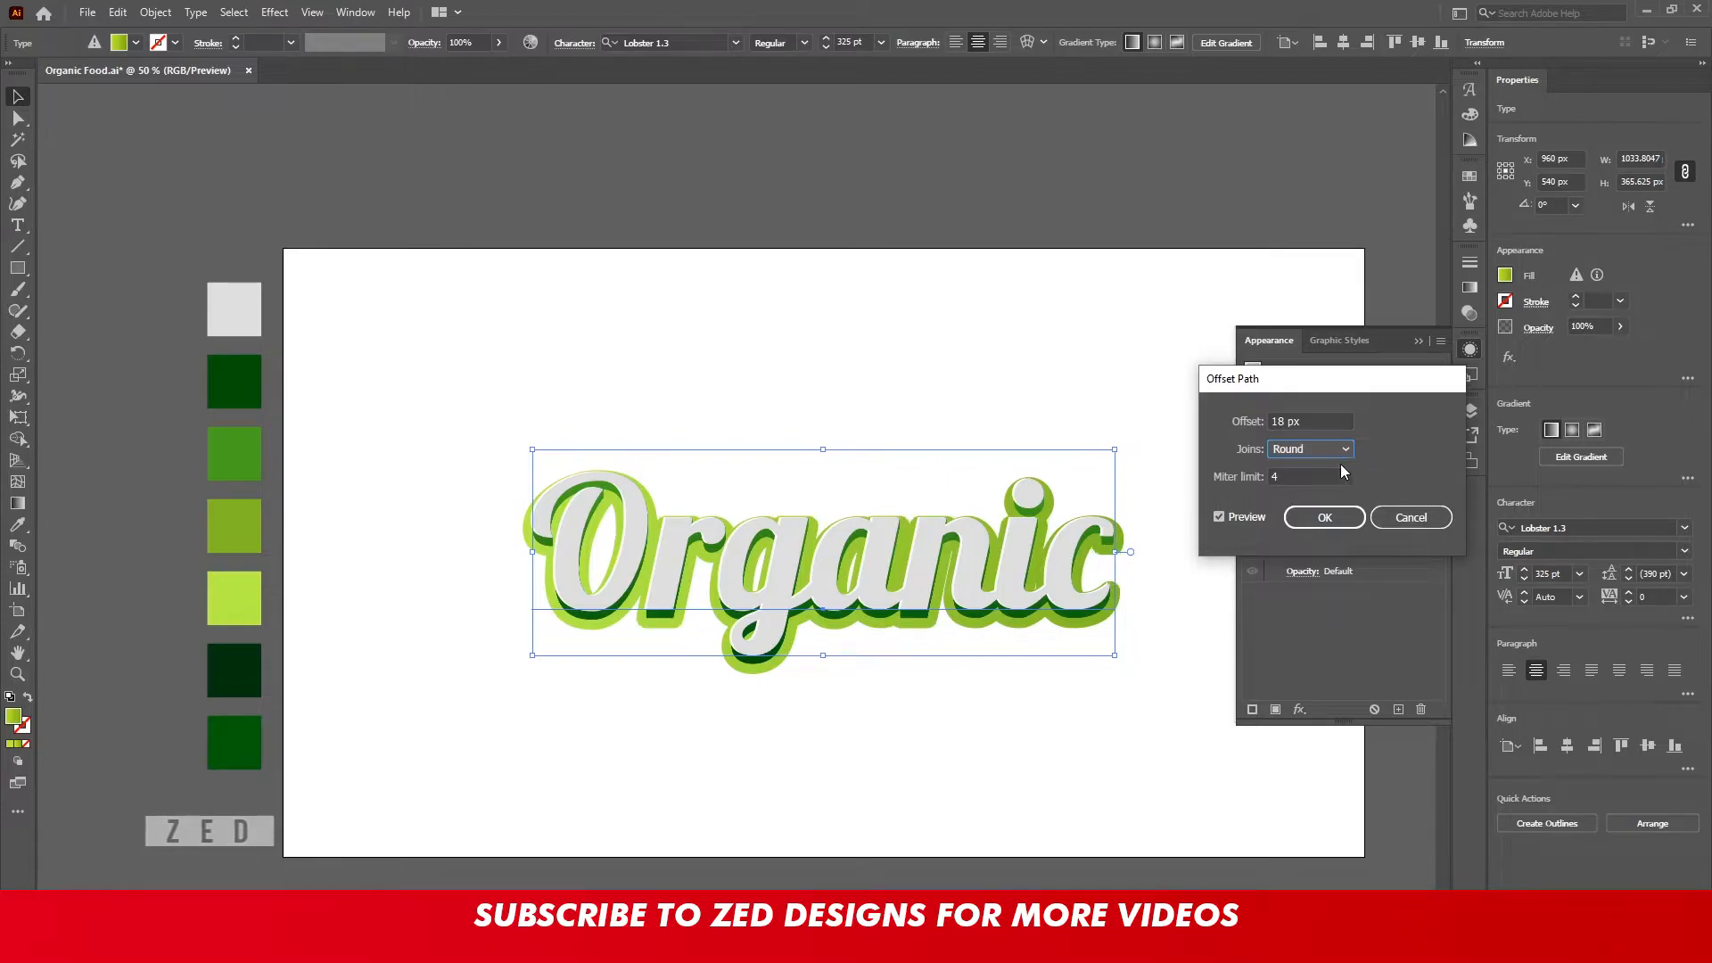
{"action": "left_click", "coordinate": [1325, 422]}
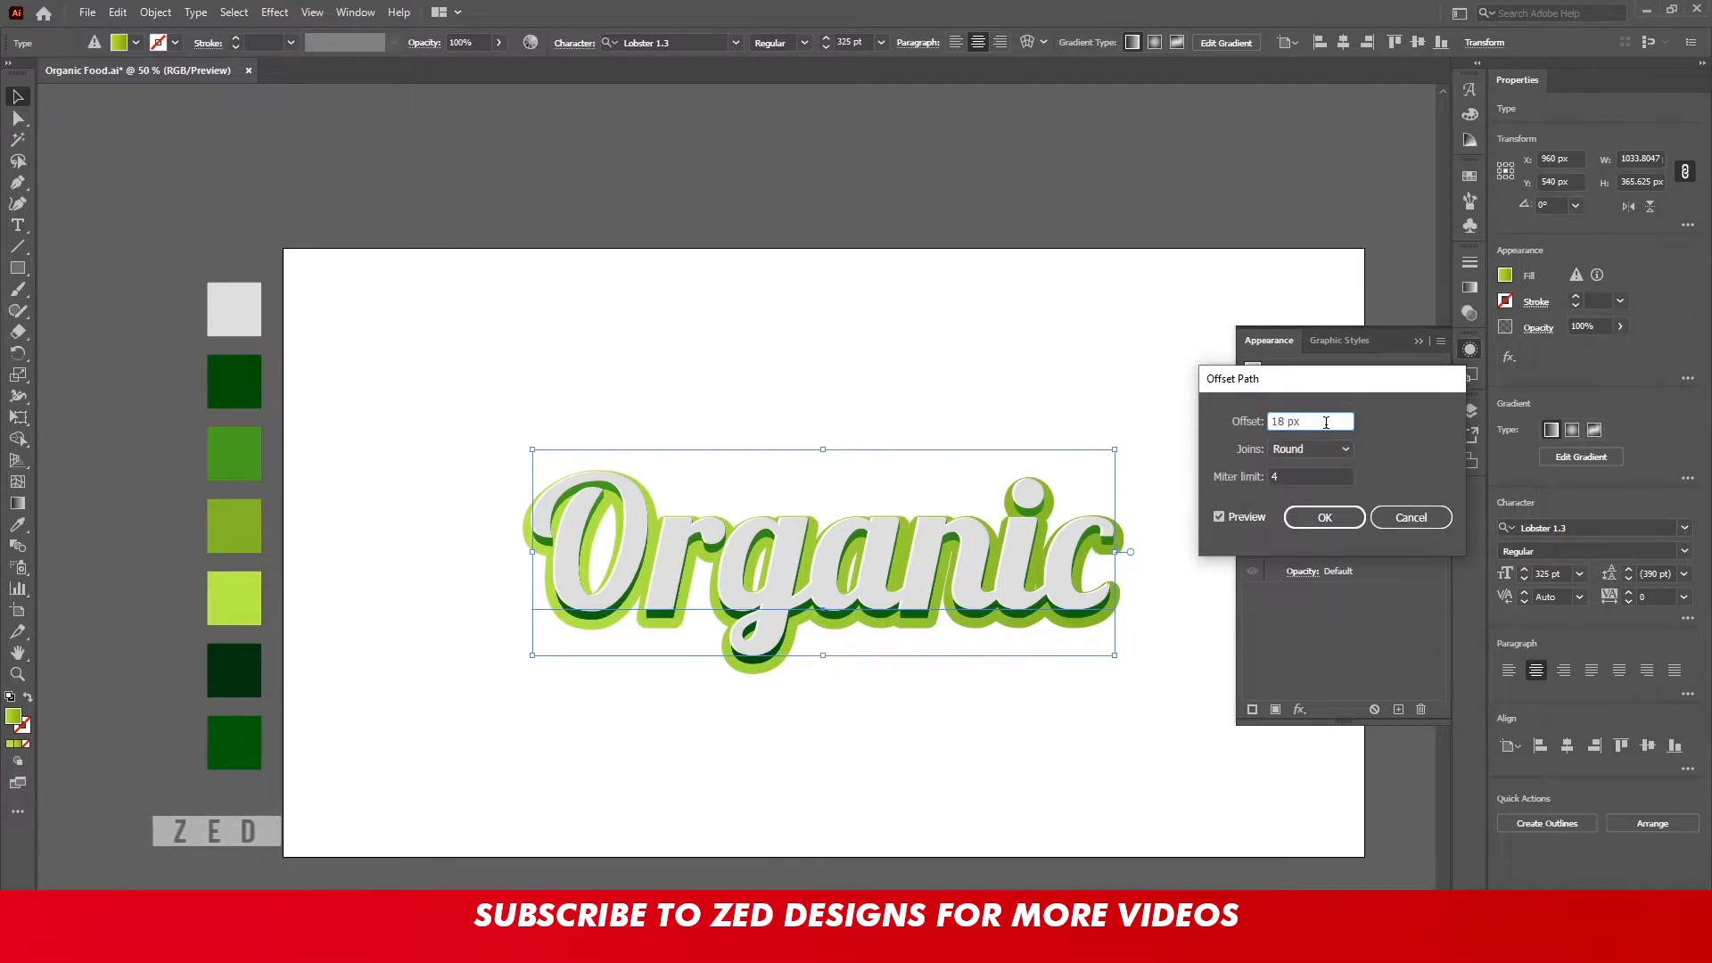
{"action": "left_click", "coordinate": [1324, 518]}
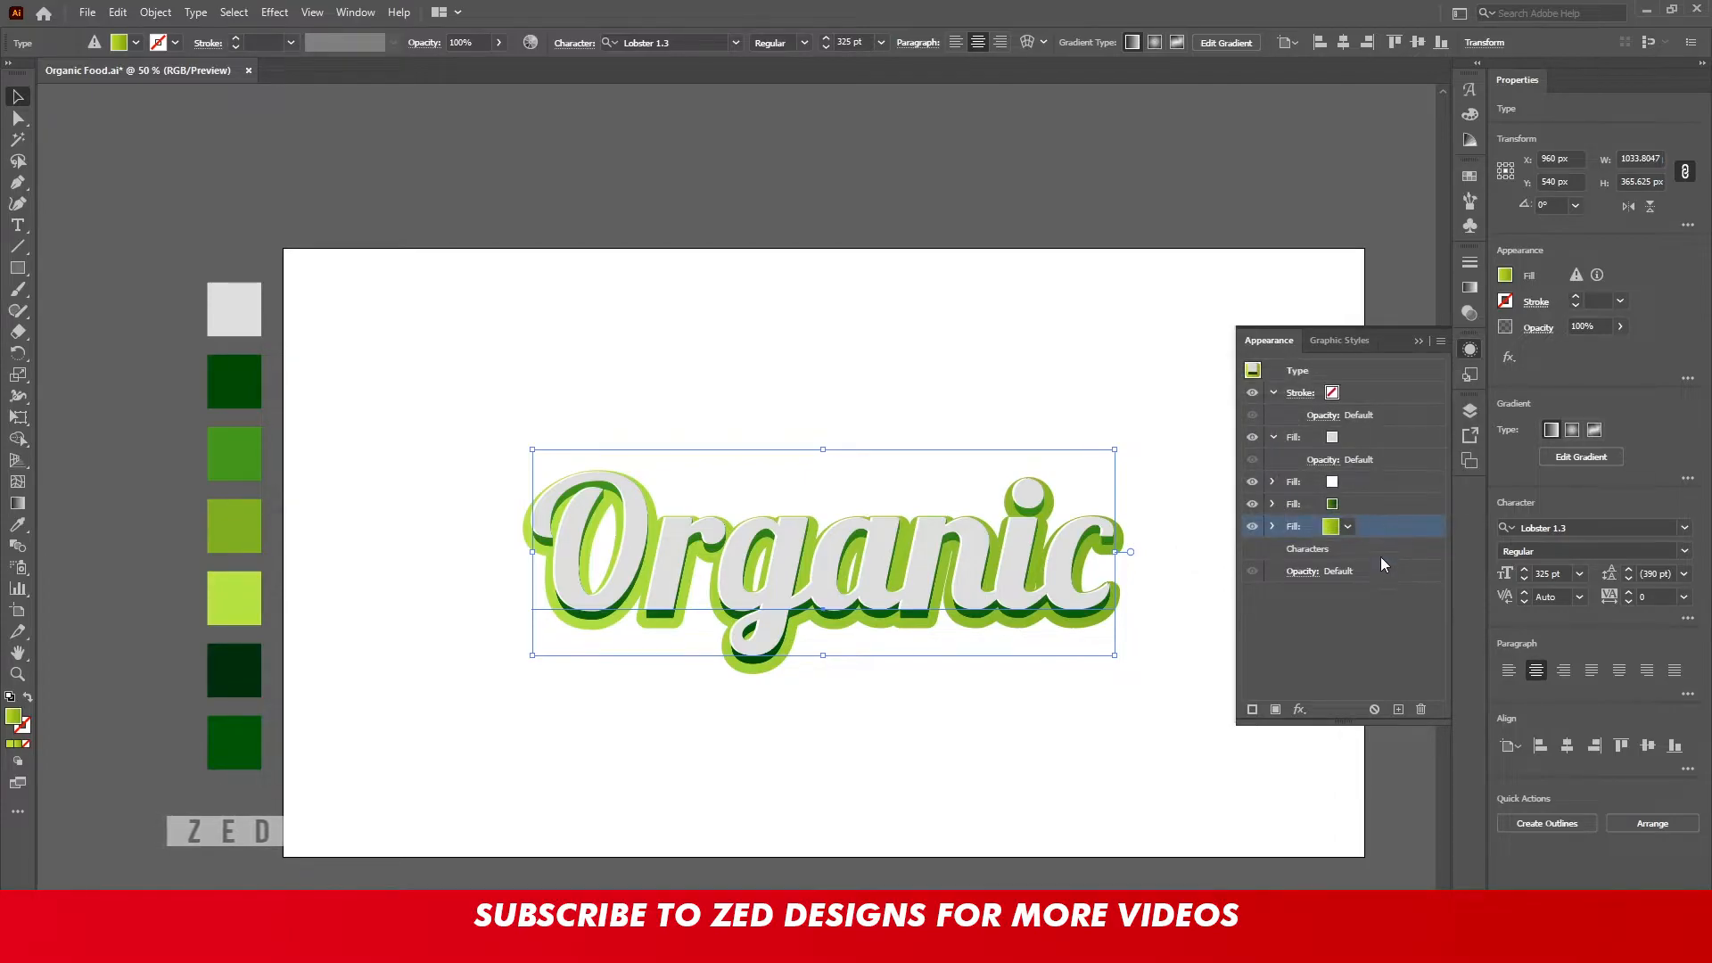
Duplicate the lime gradient fill and colour the lower copy white
{"action": "left_click", "coordinate": [1398, 710]}
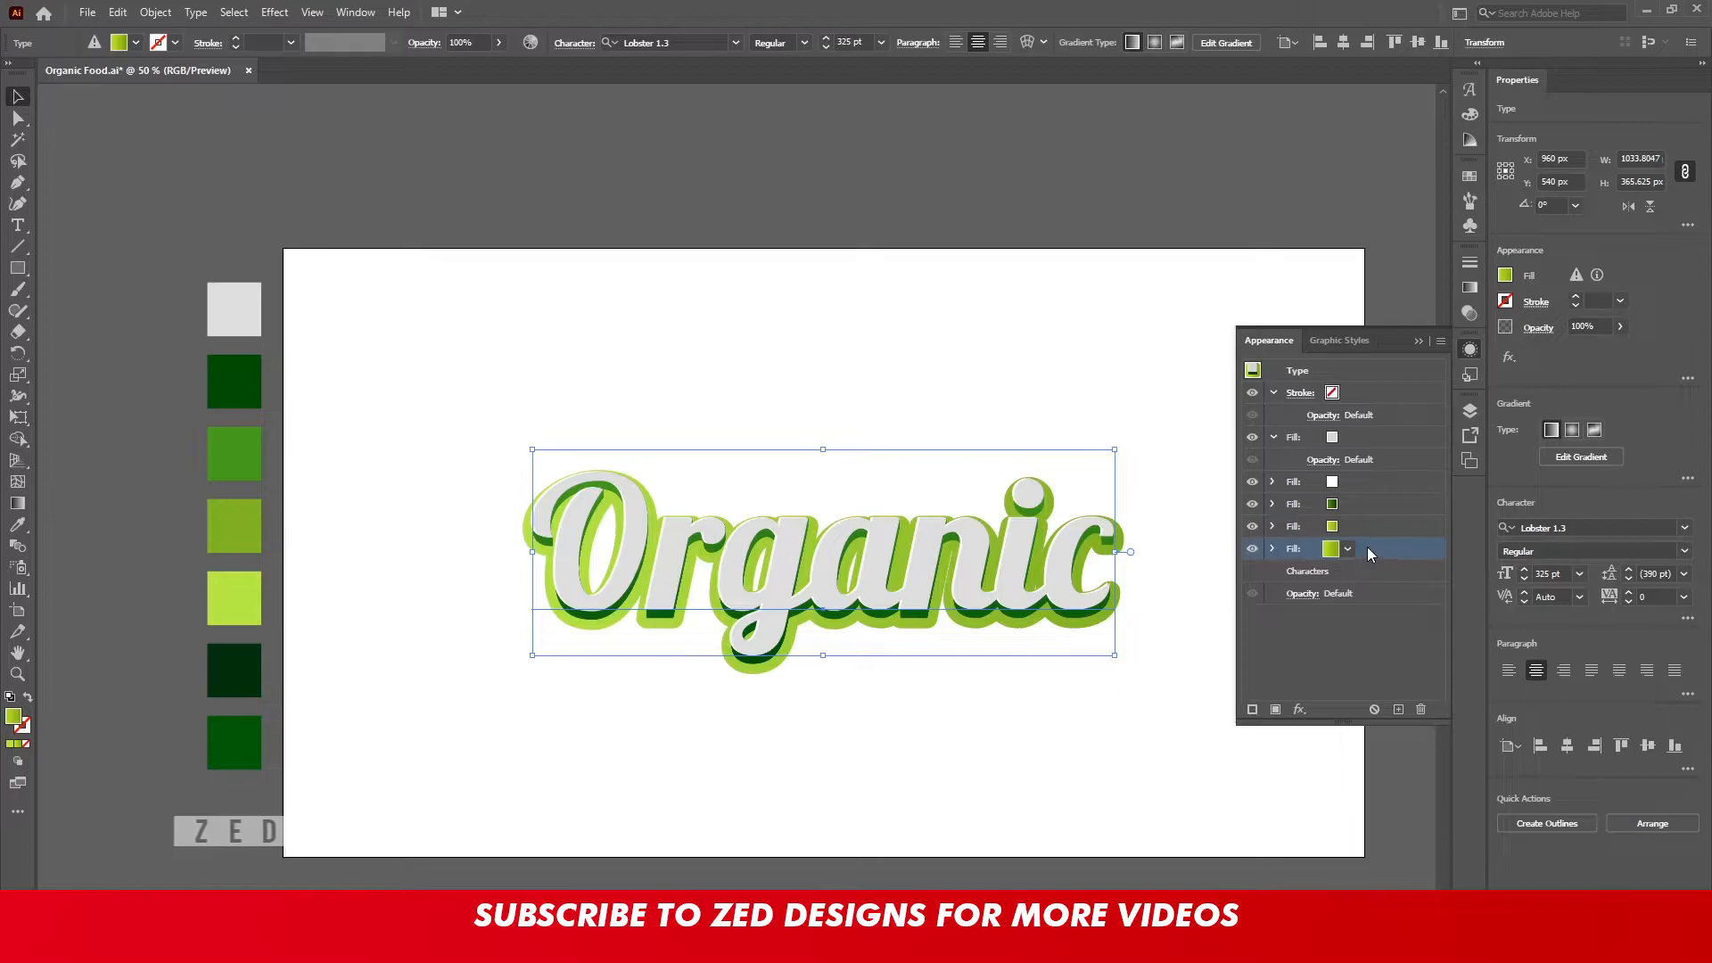
{"action": "left_click", "coordinate": [1346, 548]}
{"action": "left_click", "coordinate": [1183, 579]}
{"action": "left_click", "coordinate": [1401, 602]}
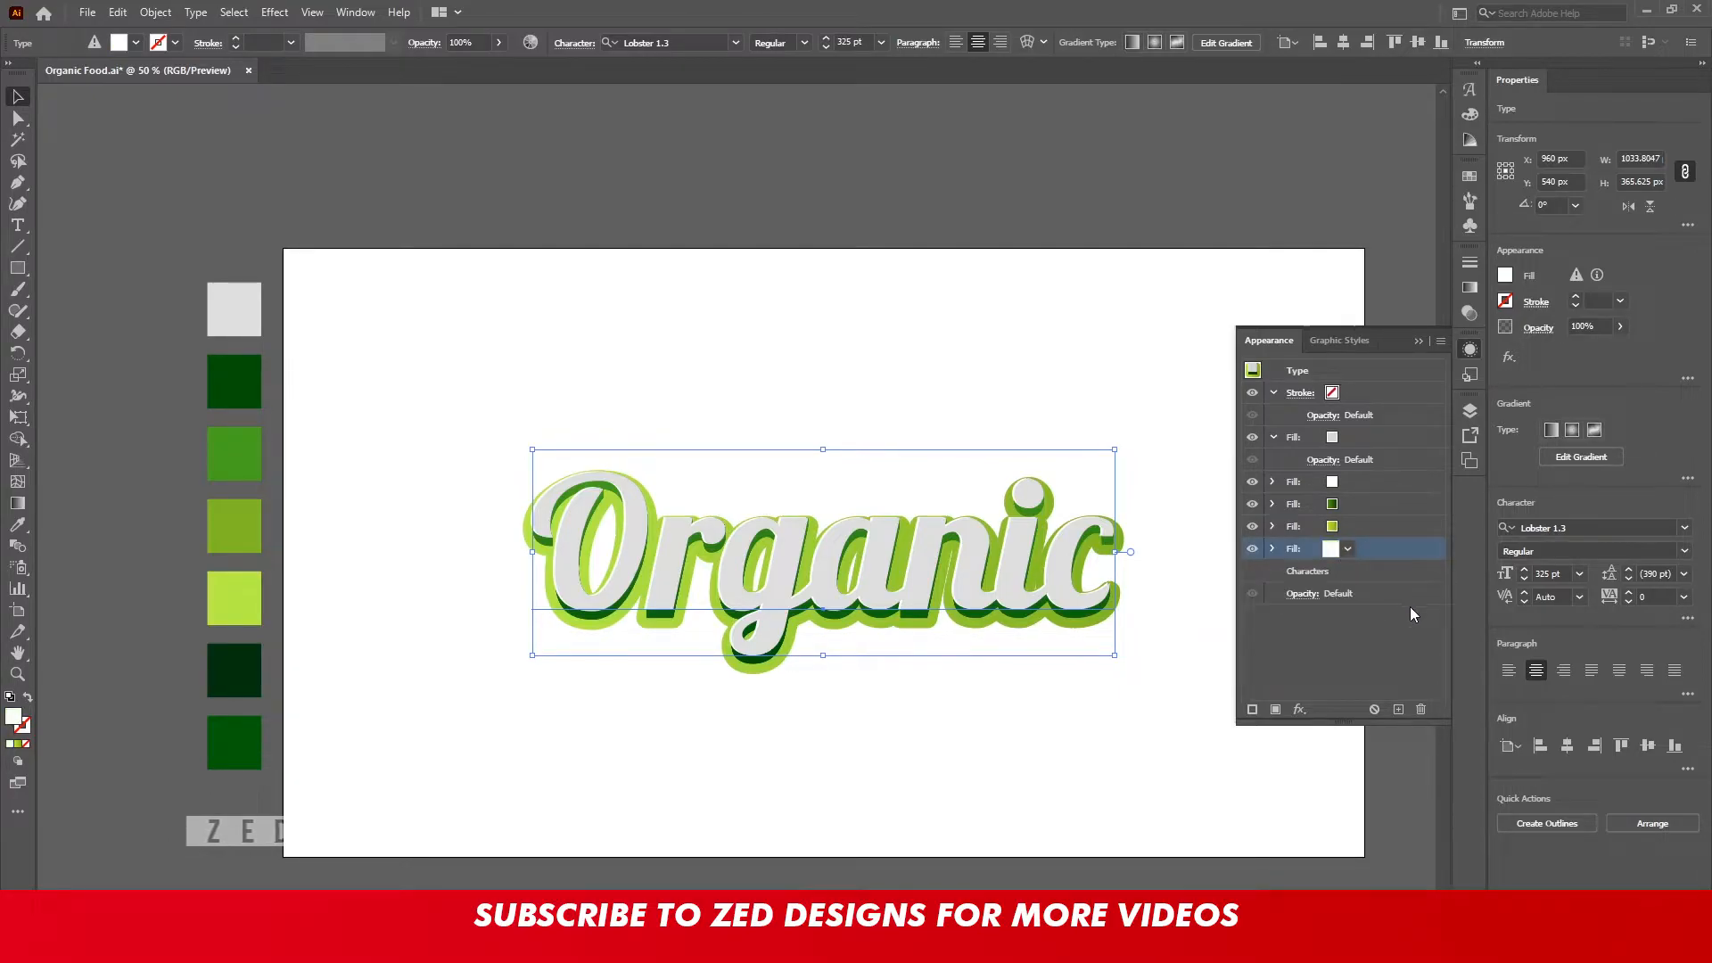
Set the horizontal move to -5 px in the bottom white fill's Transform effect and apply it
{"action": "left_click", "coordinate": [1273, 548]}
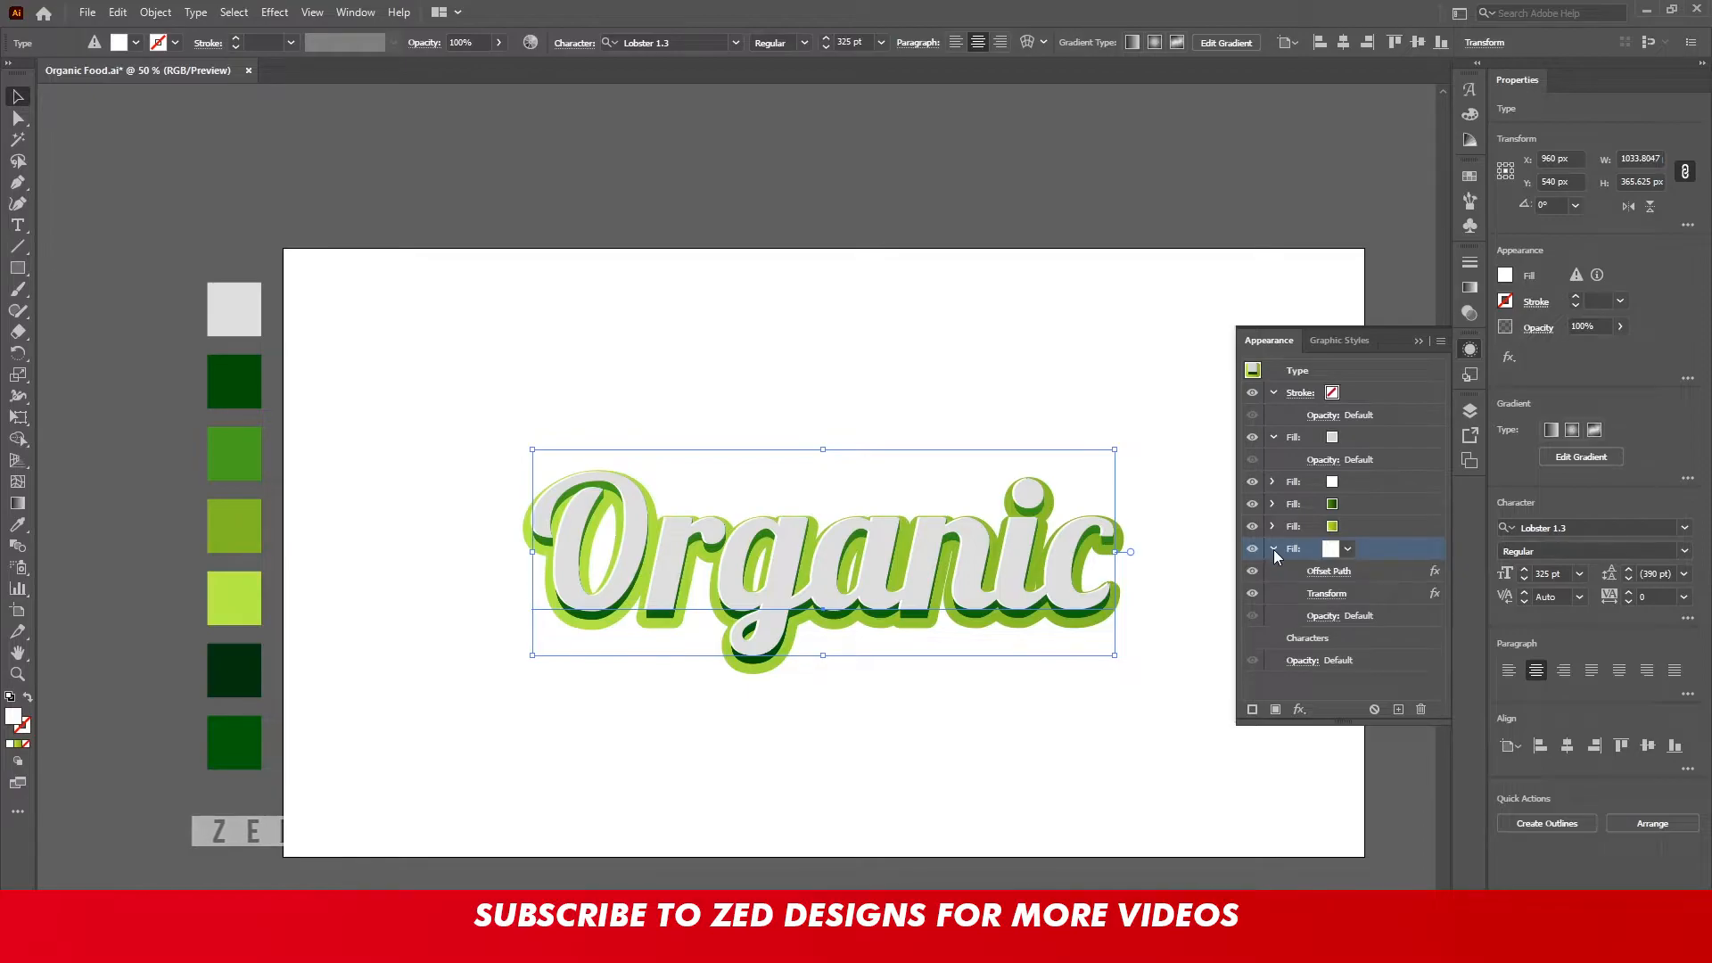
{"action": "left_click", "coordinate": [1327, 593]}
{"action": "key", "text": "Tab"}
{"action": "key", "text": "Tab"}
{"action": "type", "text": "-5"}
{"action": "key", "text": "Tab"}
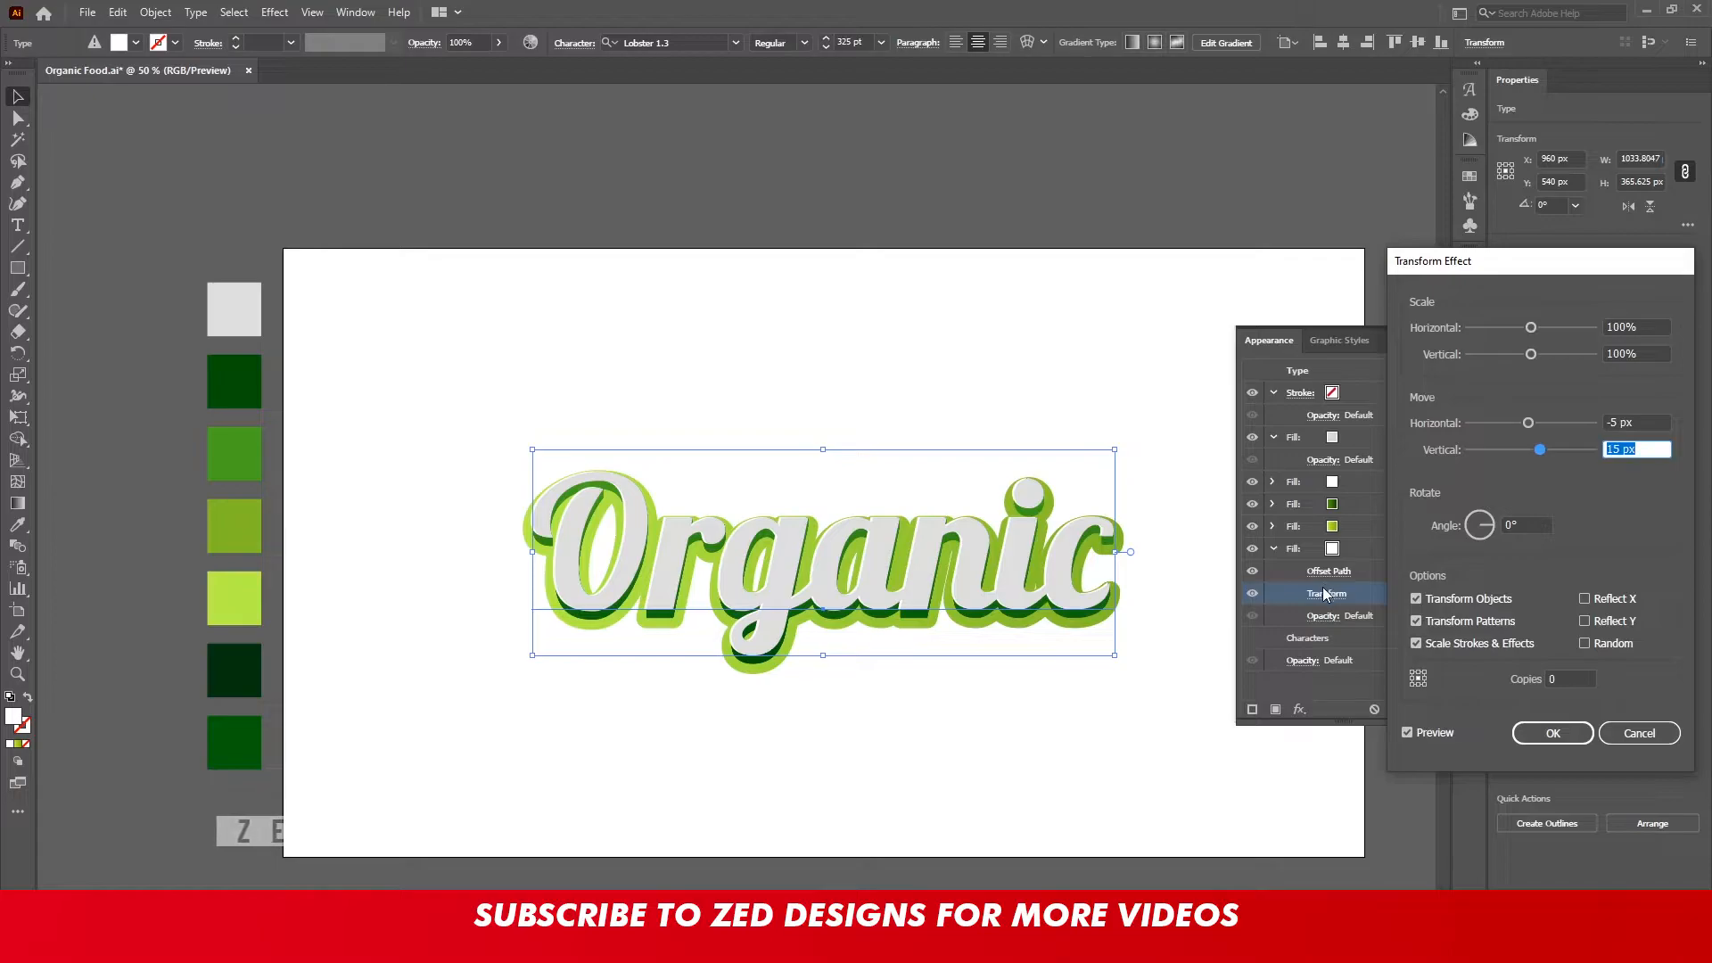
{"action": "left_click", "coordinate": [1552, 733]}
{"action": "left_click", "coordinate": [1367, 548]}
{"action": "left_click", "coordinate": [1273, 549]}
Duplicate the lime gradient fill and move the copy below the bottom white fill
{"action": "left_click", "coordinate": [1395, 531]}
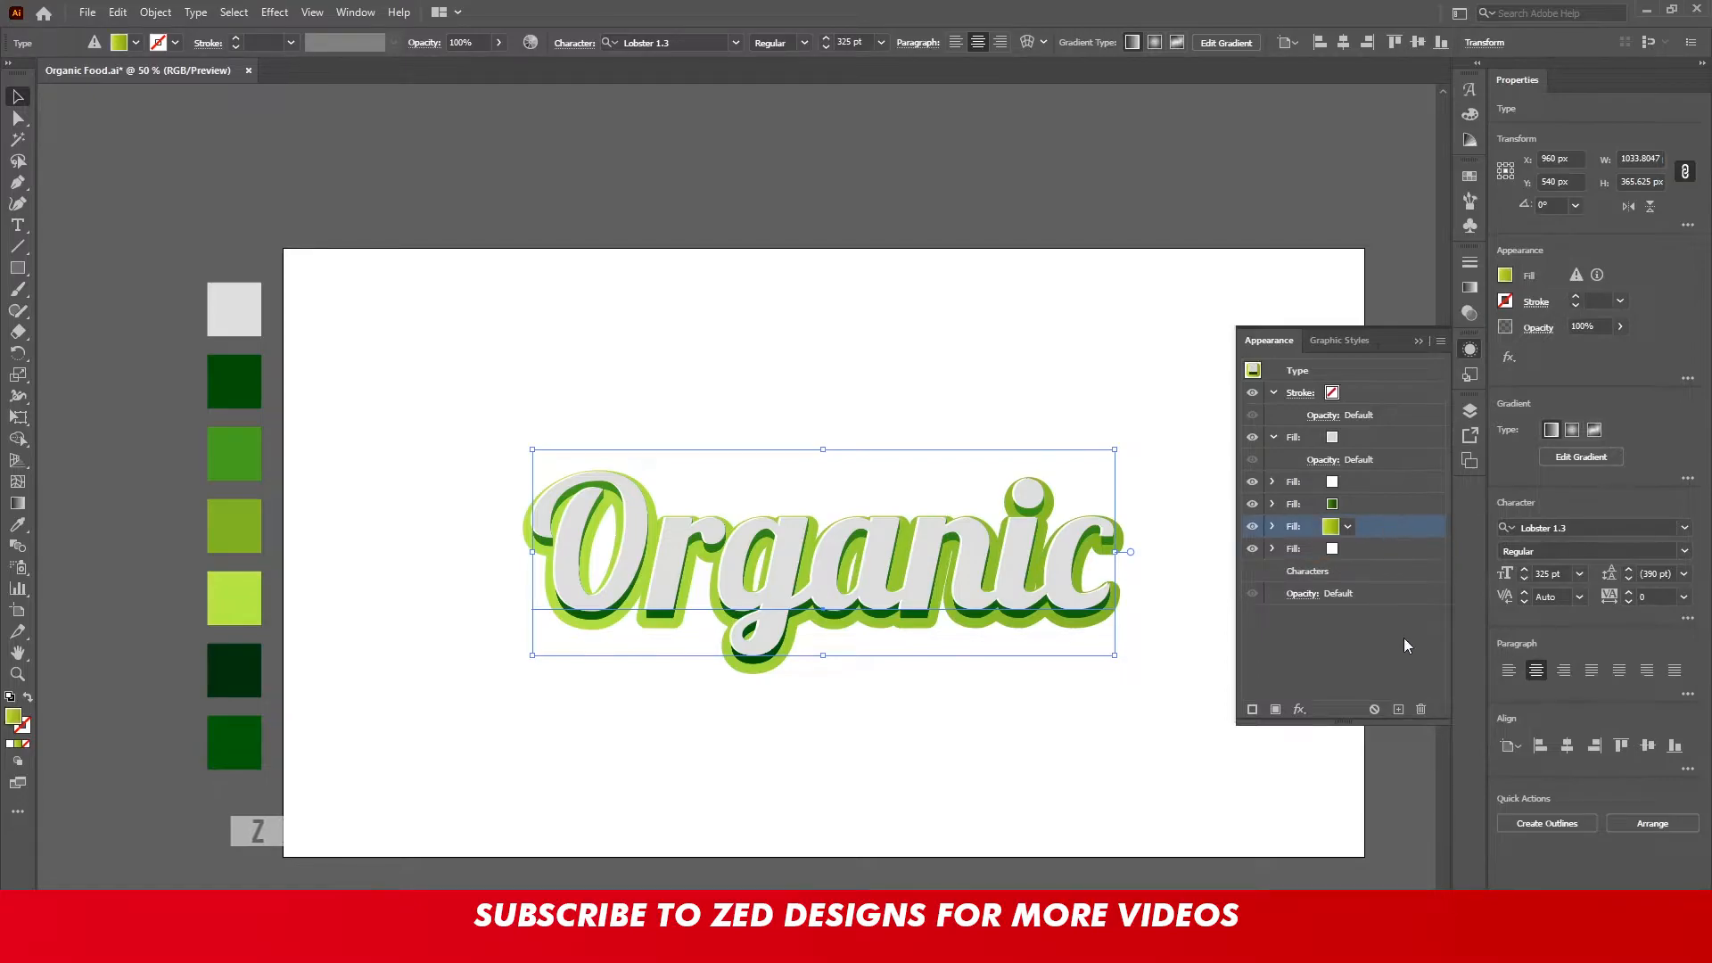
{"action": "left_click", "coordinate": [1399, 709]}
{"action": "left_click_drag", "start_coordinate": [1387, 543], "coordinate": [1366, 580]}
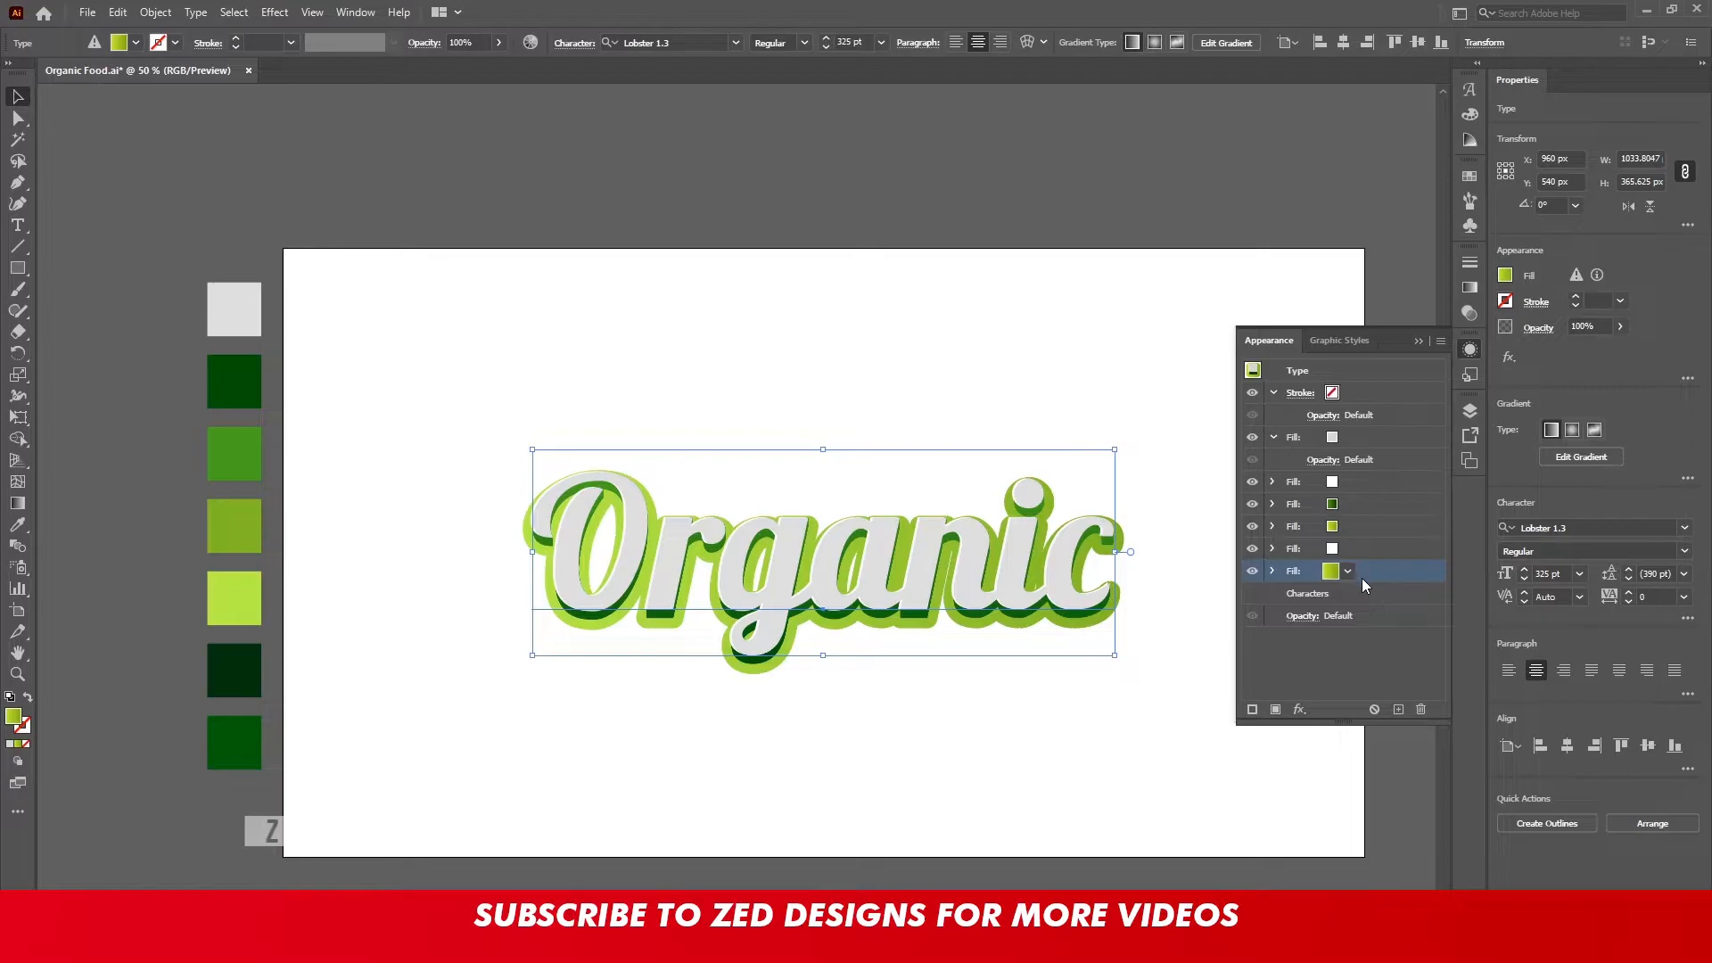
Recolour the bottom fill's gradient, sampling the darkest green swatch for the end stop and the medium dark green swatch beneath it for the start
{"action": "left_click", "coordinate": [1273, 571]}
{"action": "left_click", "coordinate": [1469, 287]}
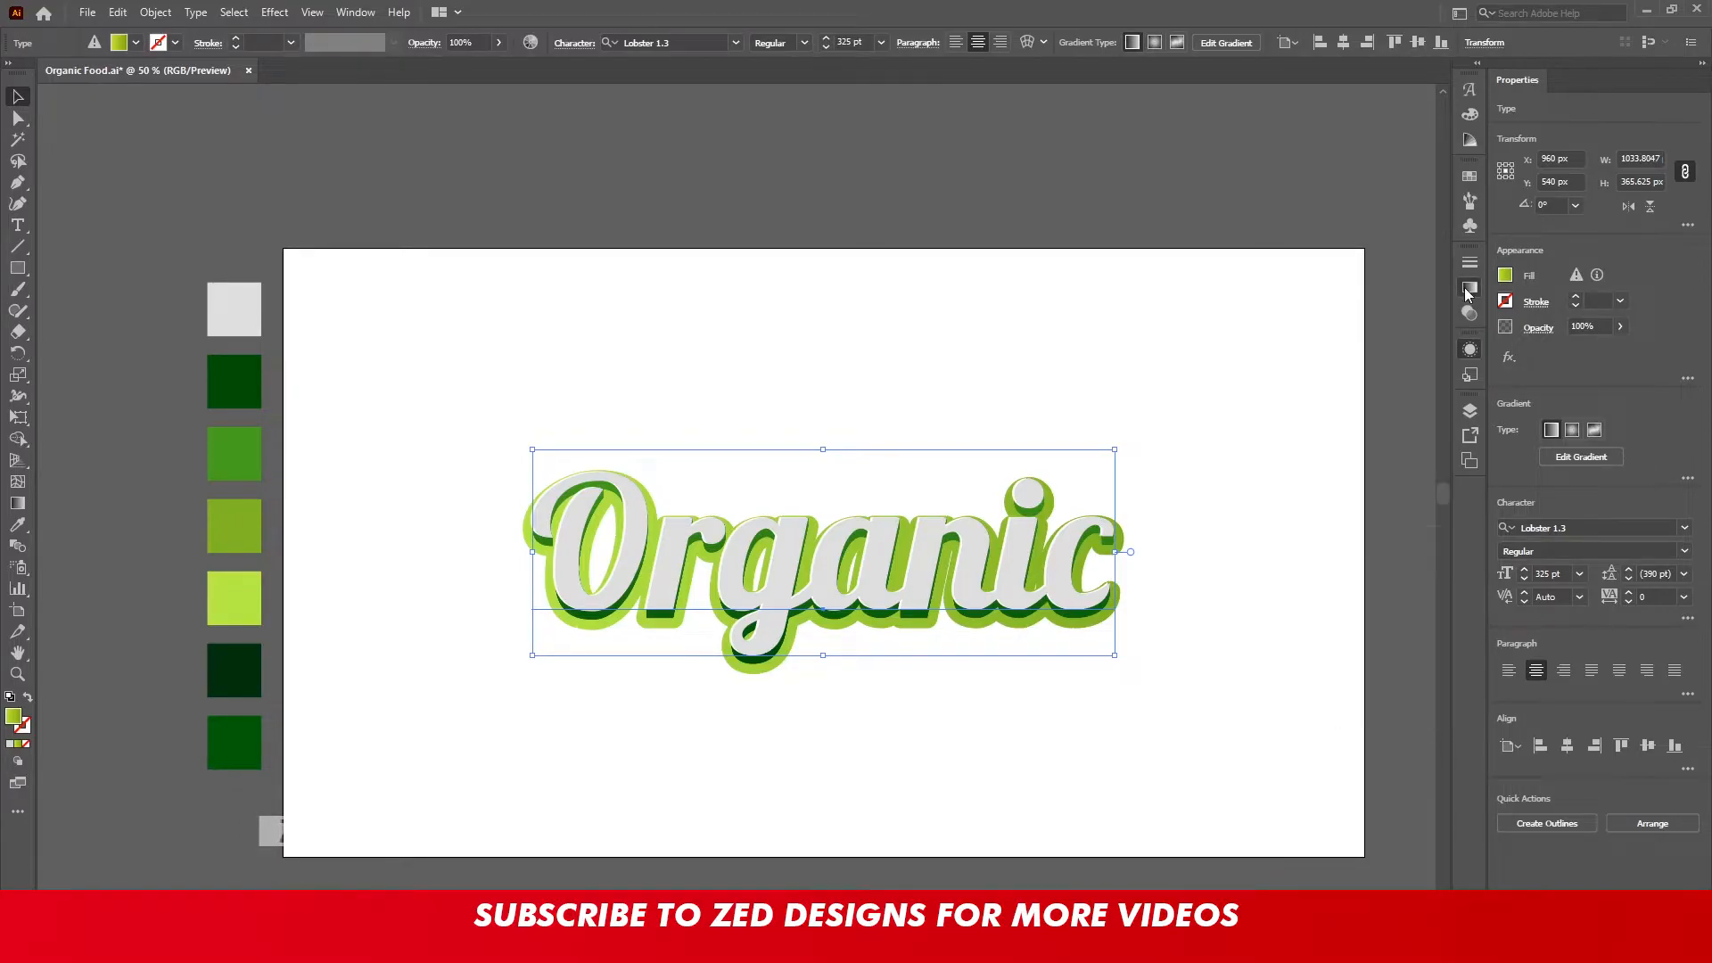
{"action": "left_click", "coordinate": [1416, 424]}
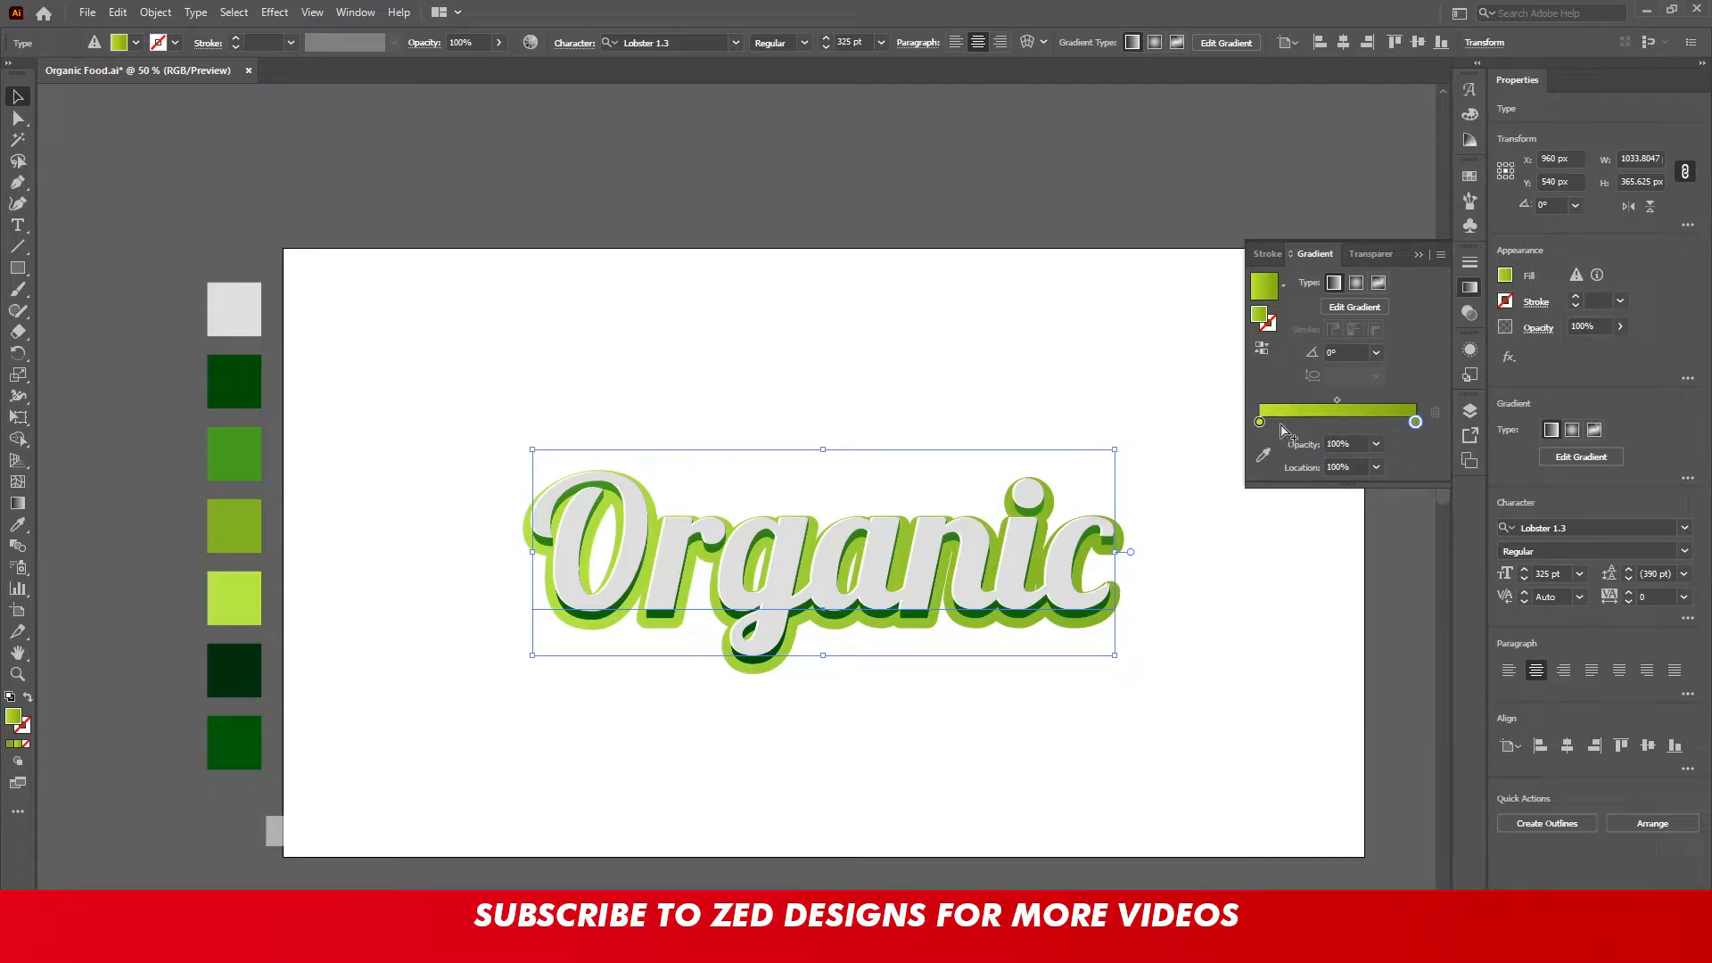
{"action": "left_click", "coordinate": [1262, 457]}
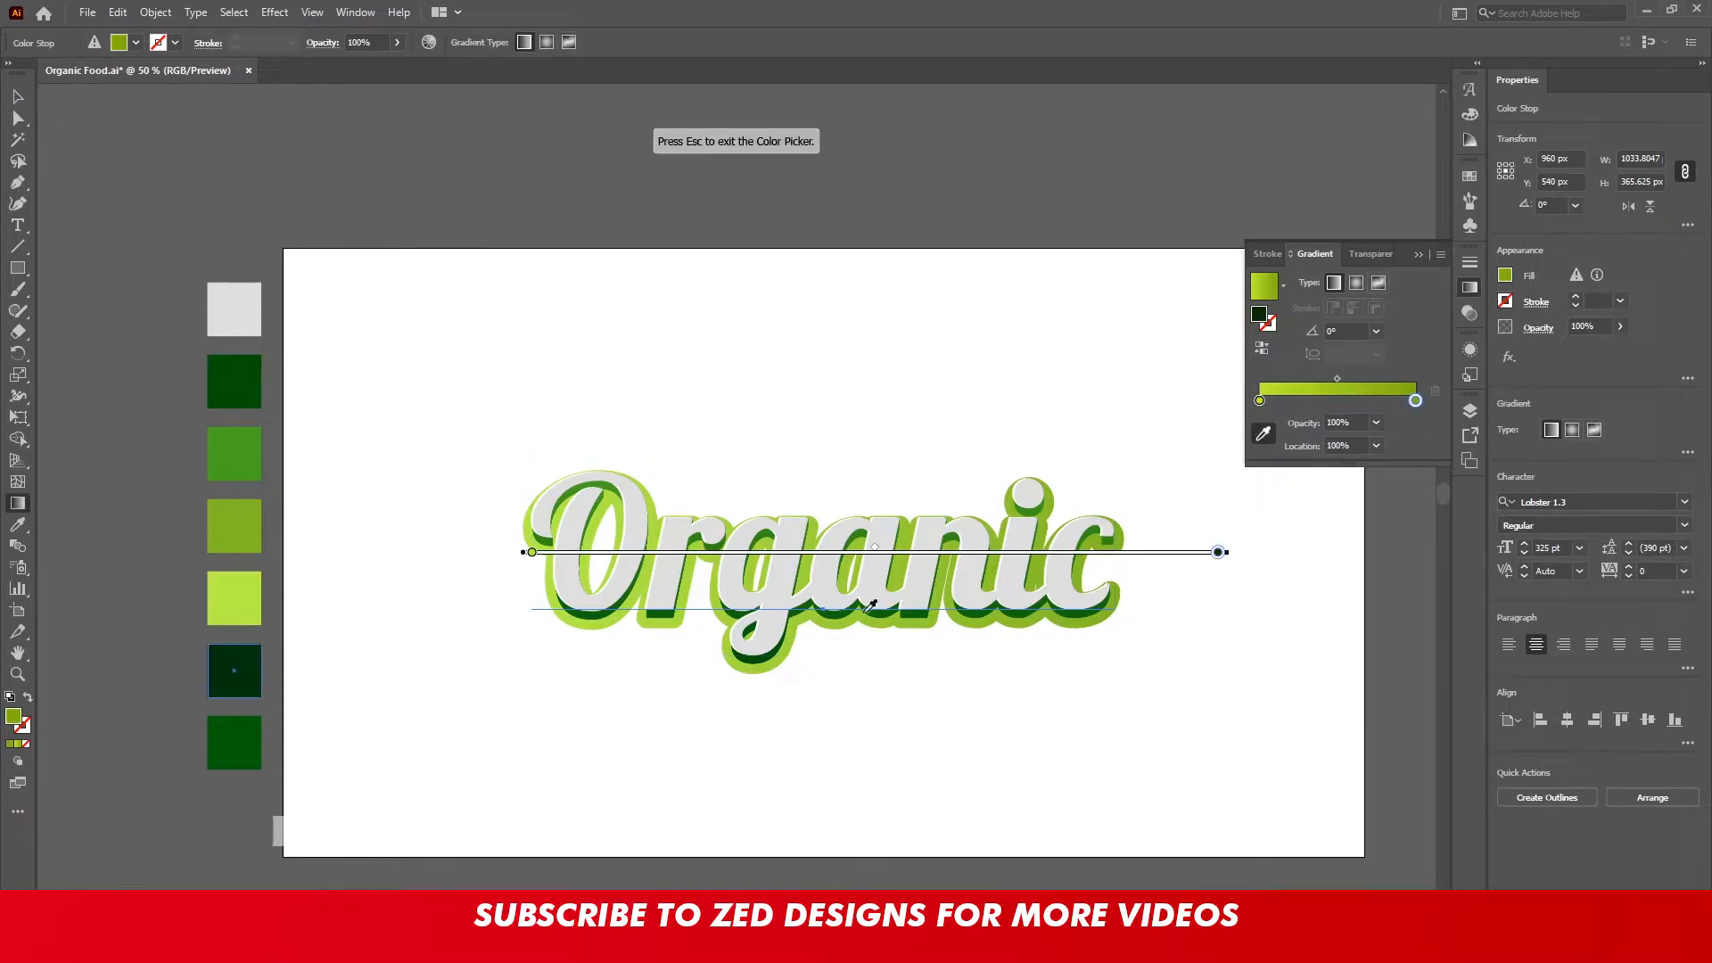
{"action": "left_click", "coordinate": [234, 671]}
{"action": "left_click", "coordinate": [1259, 401]}
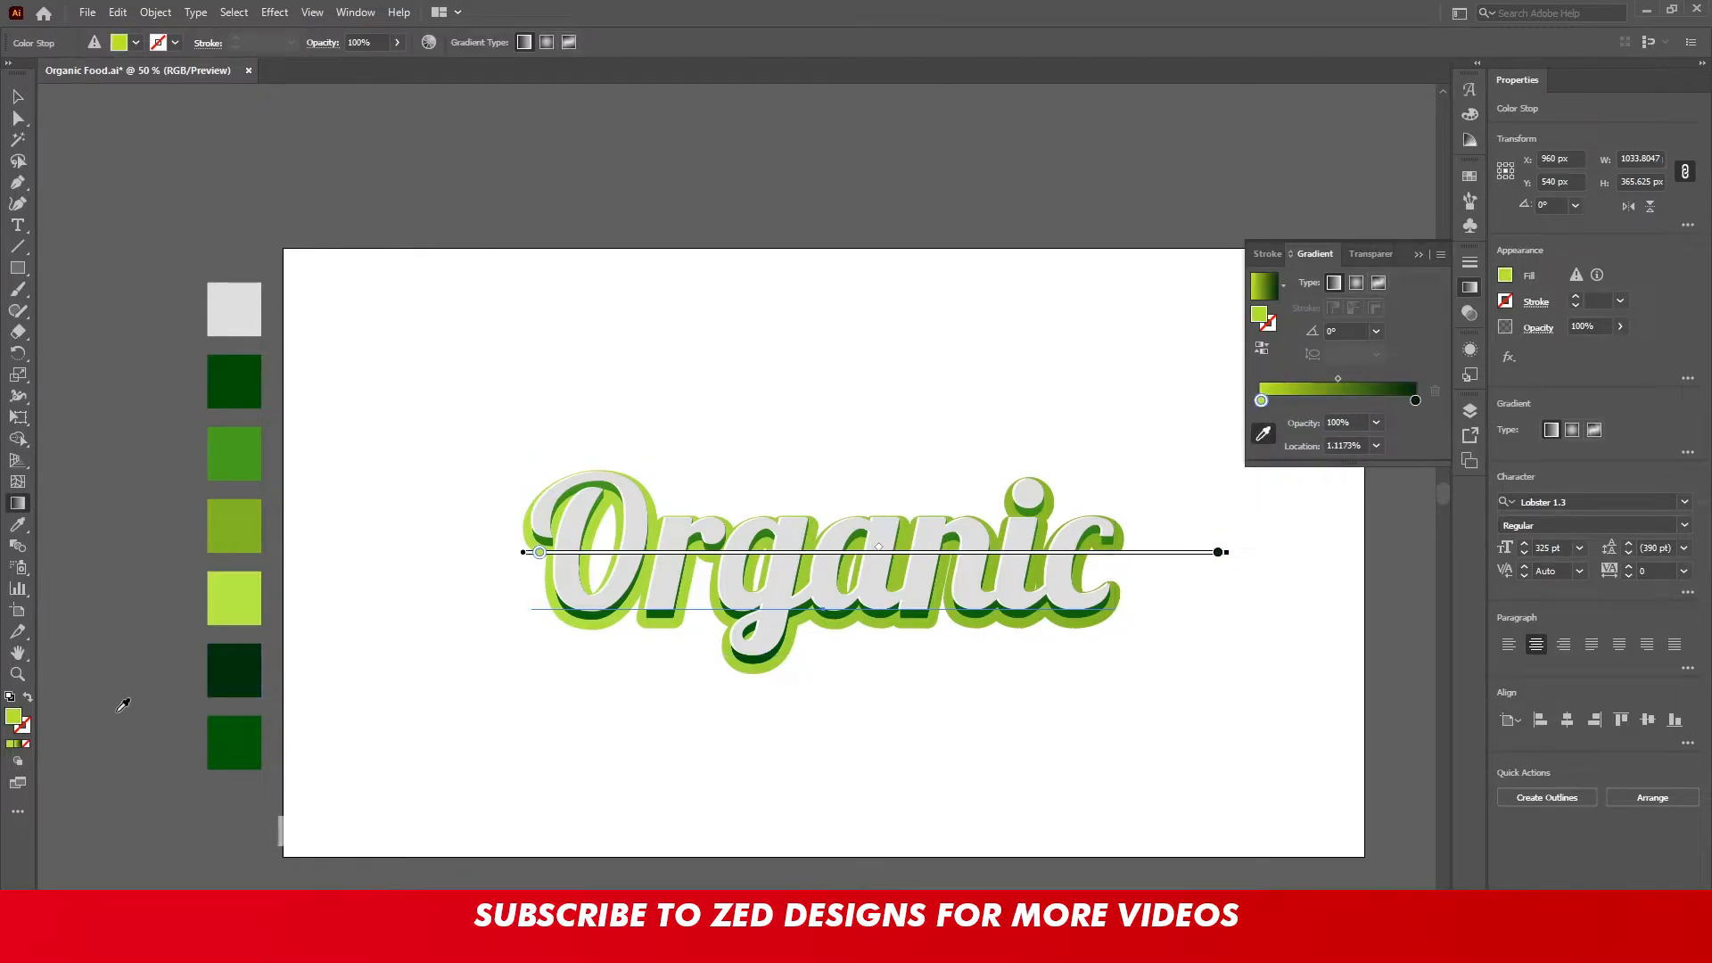
{"action": "left_click", "coordinate": [232, 729]}
{"action": "key", "text": "v"}
Set the bottom dark green fill's Offset Path effect to 25 px and apply it
{"action": "left_click", "coordinate": [1469, 349]}
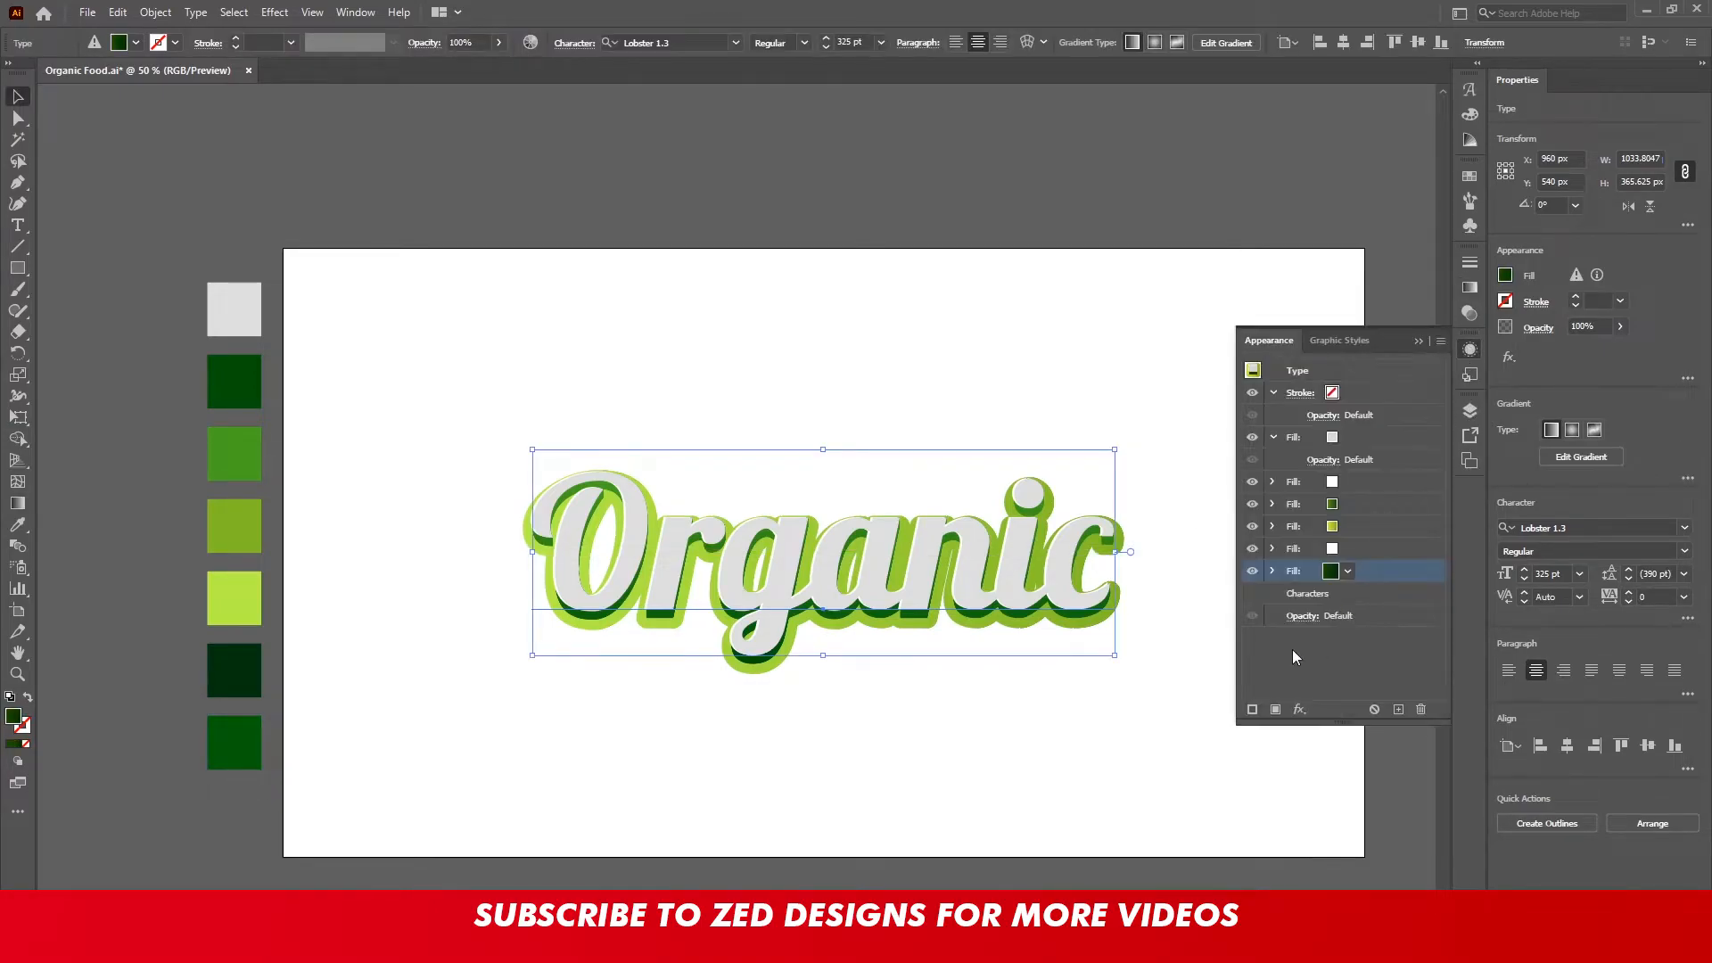
{"action": "left_click", "coordinate": [1271, 570]}
{"action": "left_click", "coordinate": [1335, 592]}
{"action": "key", "text": "Up"}
{"action": "key", "text": "Up"}
{"action": "key", "text": "Up"}
{"action": "key", "text": "Up"}
{"action": "key", "text": "Up"}
{"action": "key", "text": "Up"}
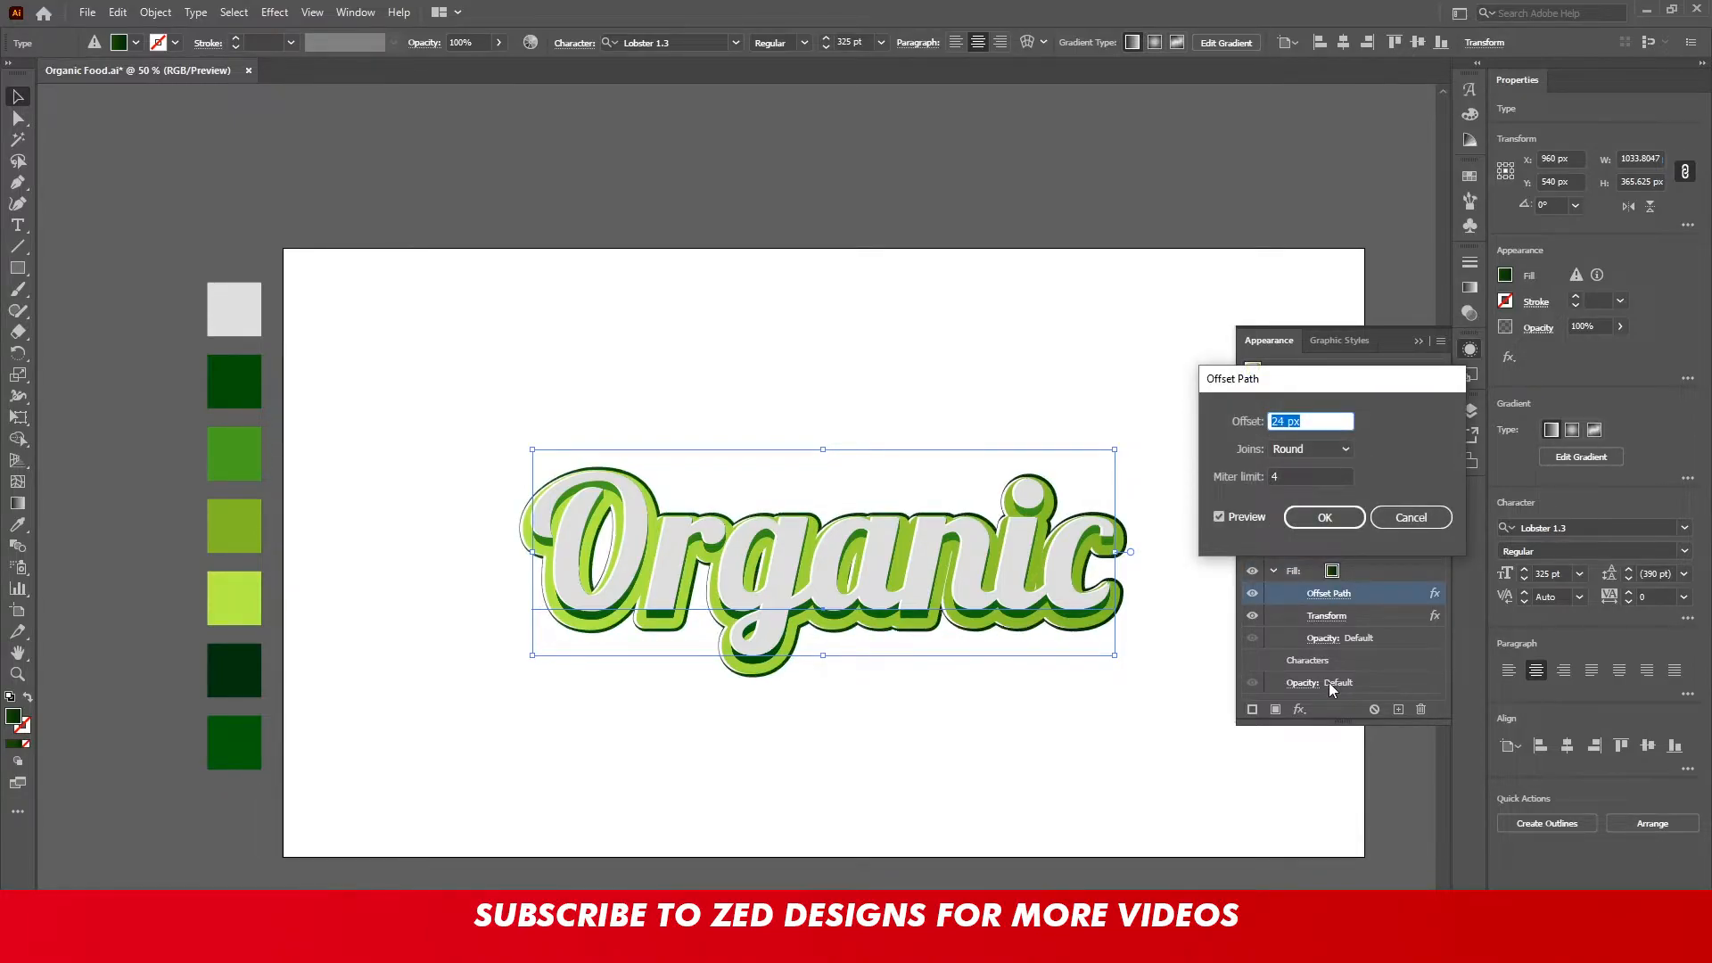
{"action": "key", "text": "Up"}
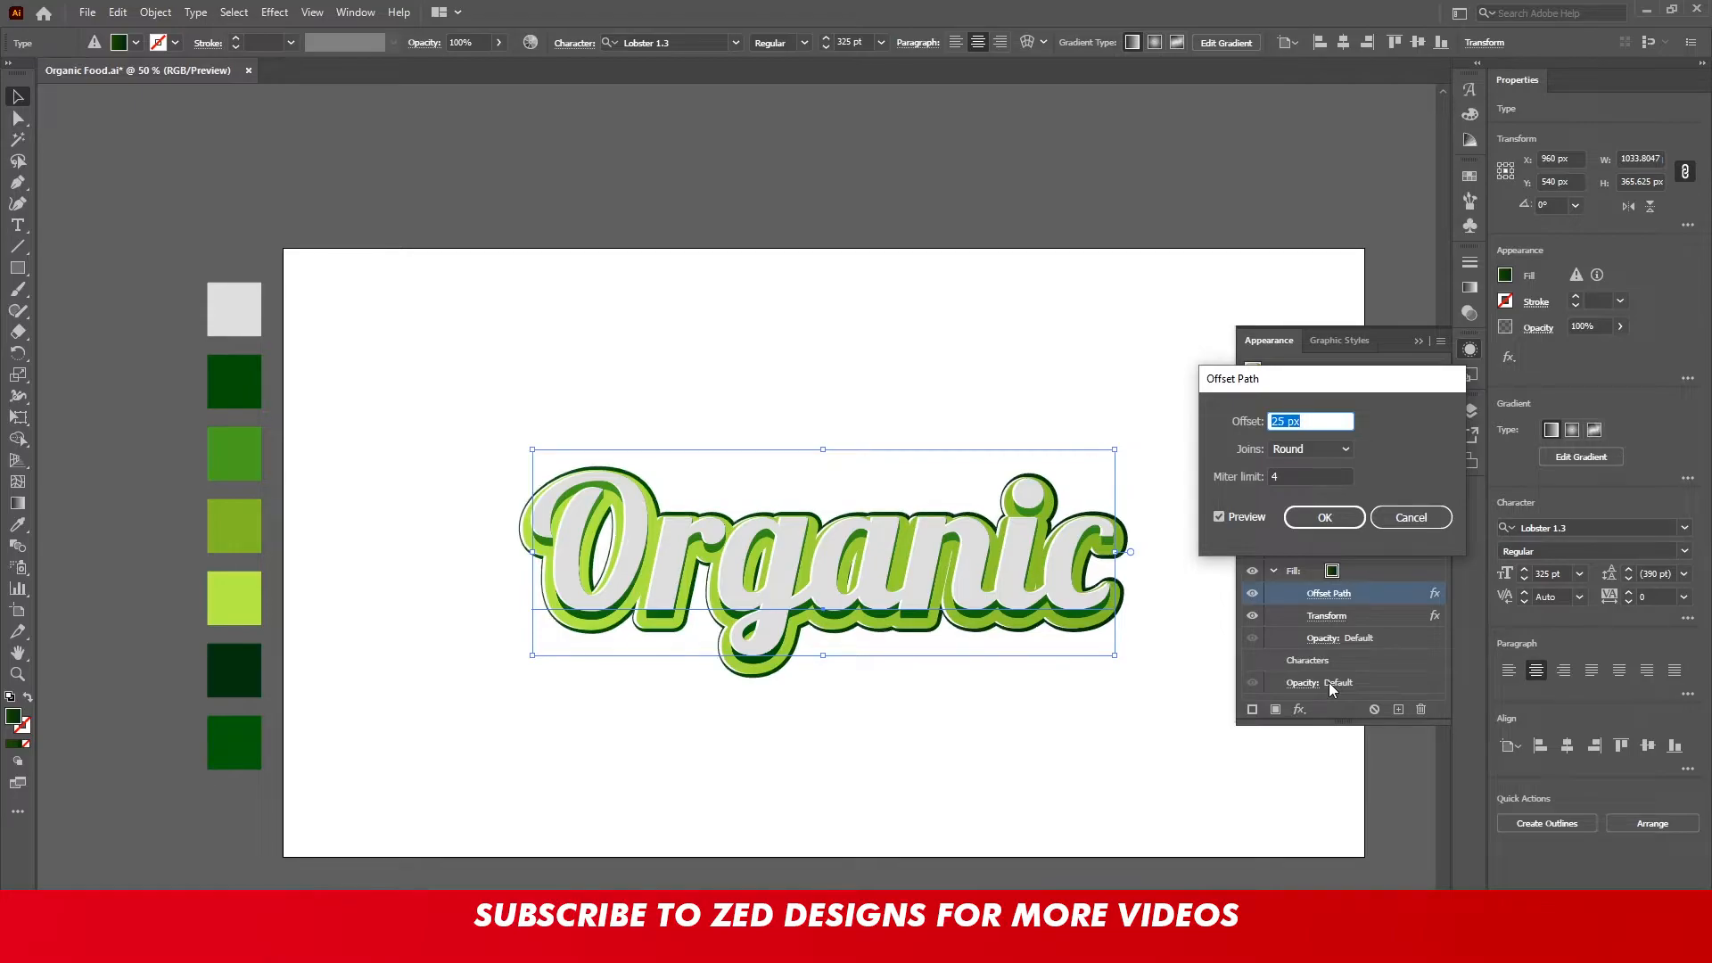
{"action": "left_click", "coordinate": [1327, 518]}
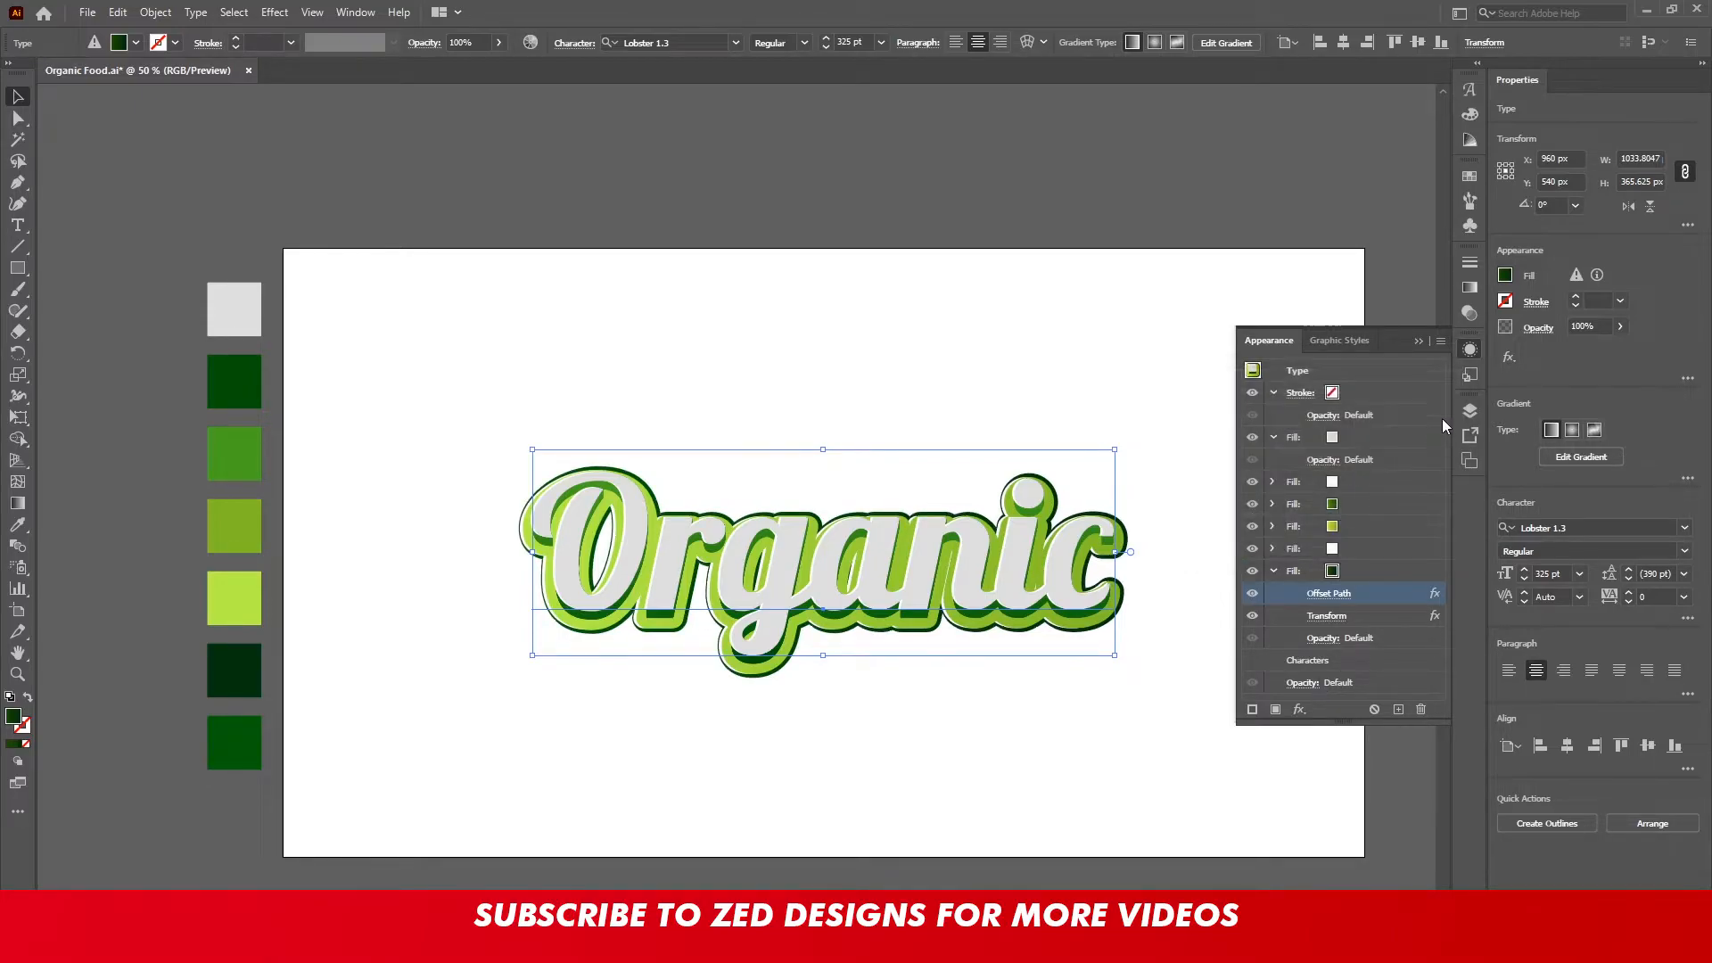
{"action": "left_click", "coordinate": [1469, 289]}
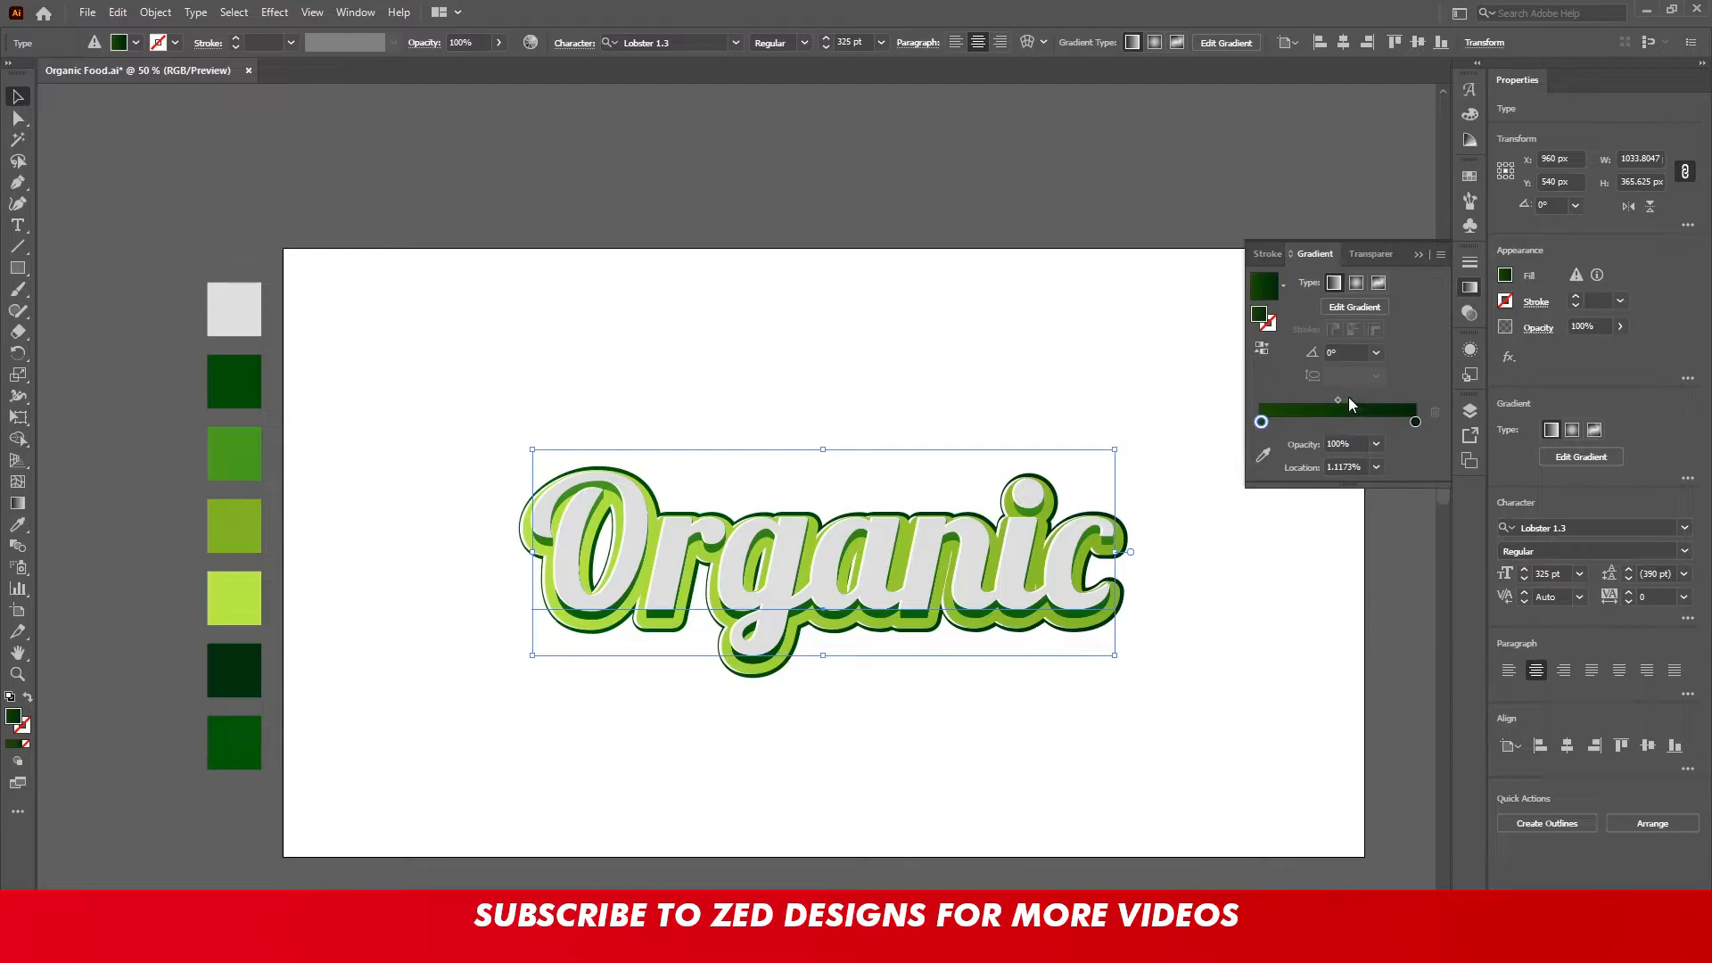
{"action": "left_click", "coordinate": [1377, 354]}
{"action": "left_click", "coordinate": [1470, 350]}
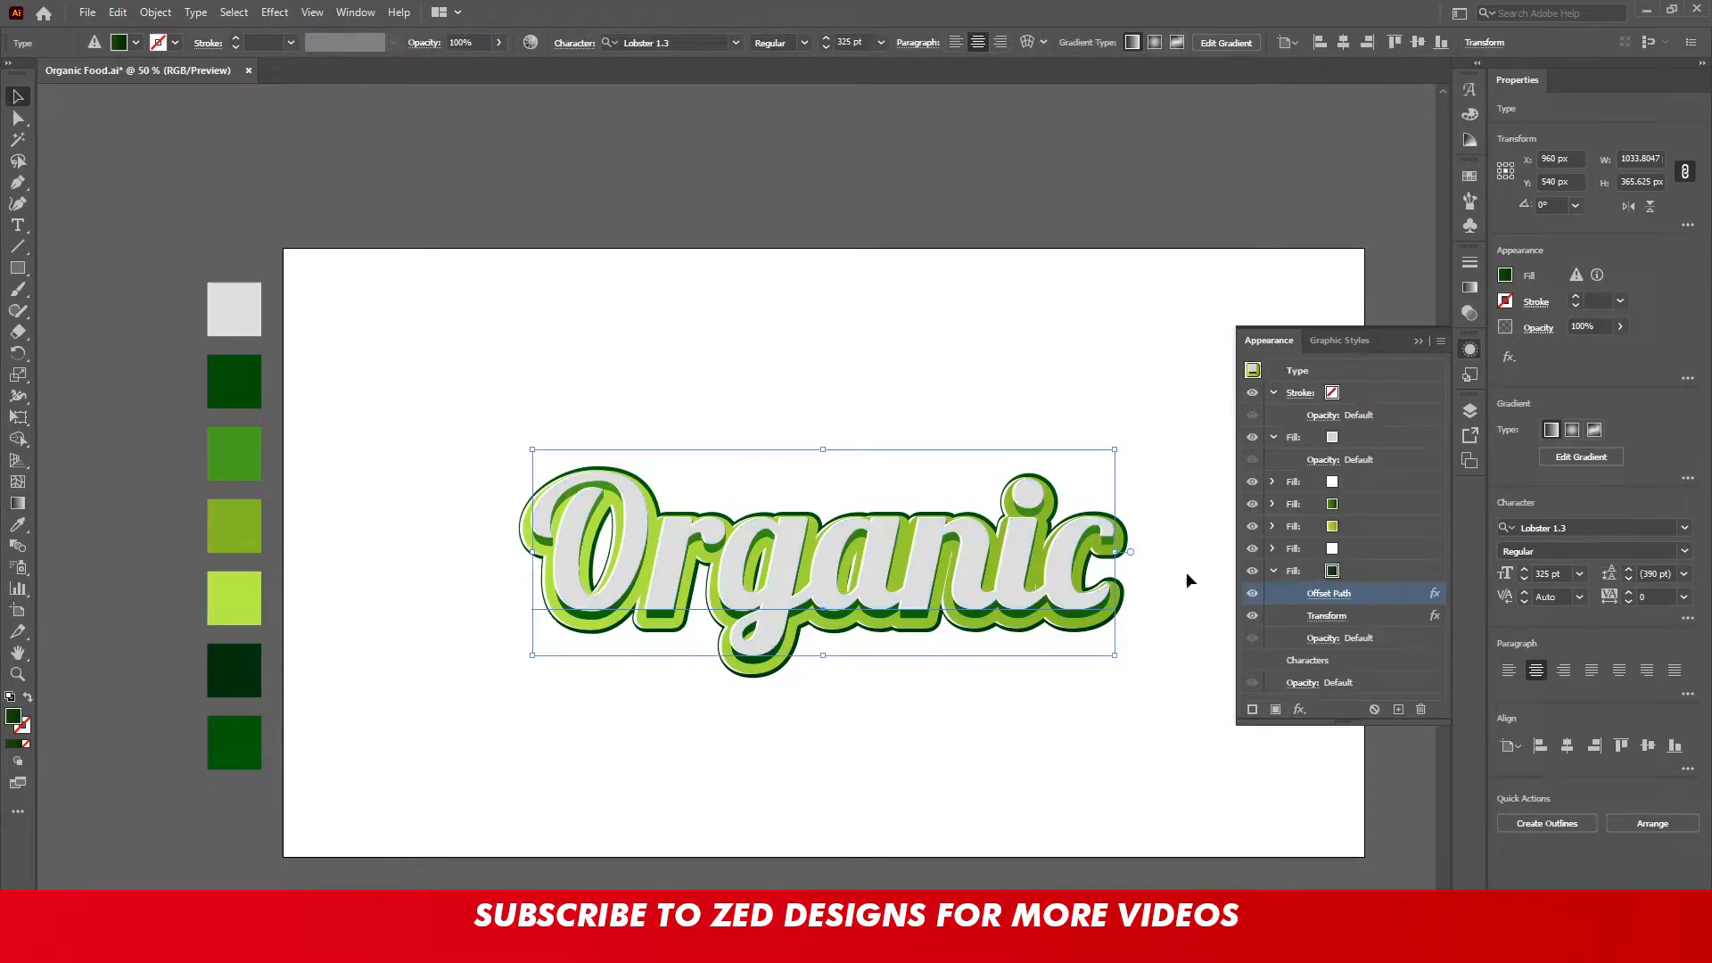
{"action": "left_click", "coordinate": [1326, 617]}
{"action": "key", "text": "Escape"}
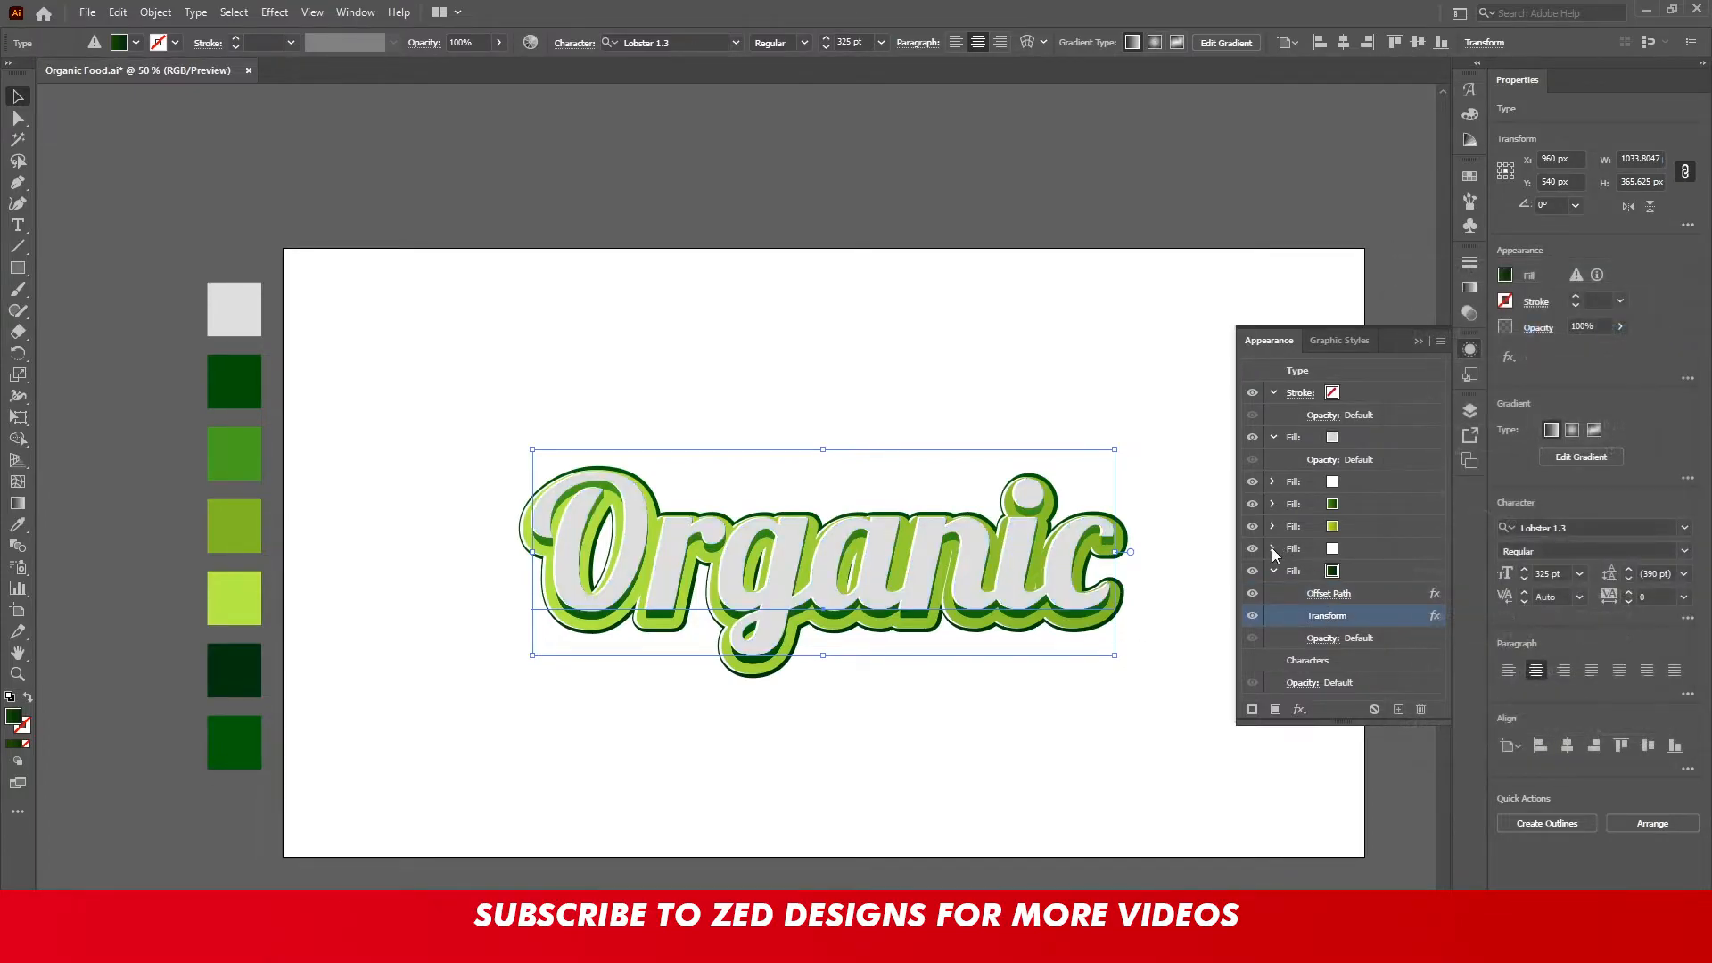
Set the horizontal move to -3 px in the lower white fill's Transform effect and apply it
{"action": "left_click", "coordinate": [1272, 547]}
{"action": "left_click", "coordinate": [1330, 594]}
{"action": "key", "text": "Tab"}
{"action": "key", "text": "Tab"}
{"action": "type", "text": "-3"}
{"action": "key", "text": "Tab"}
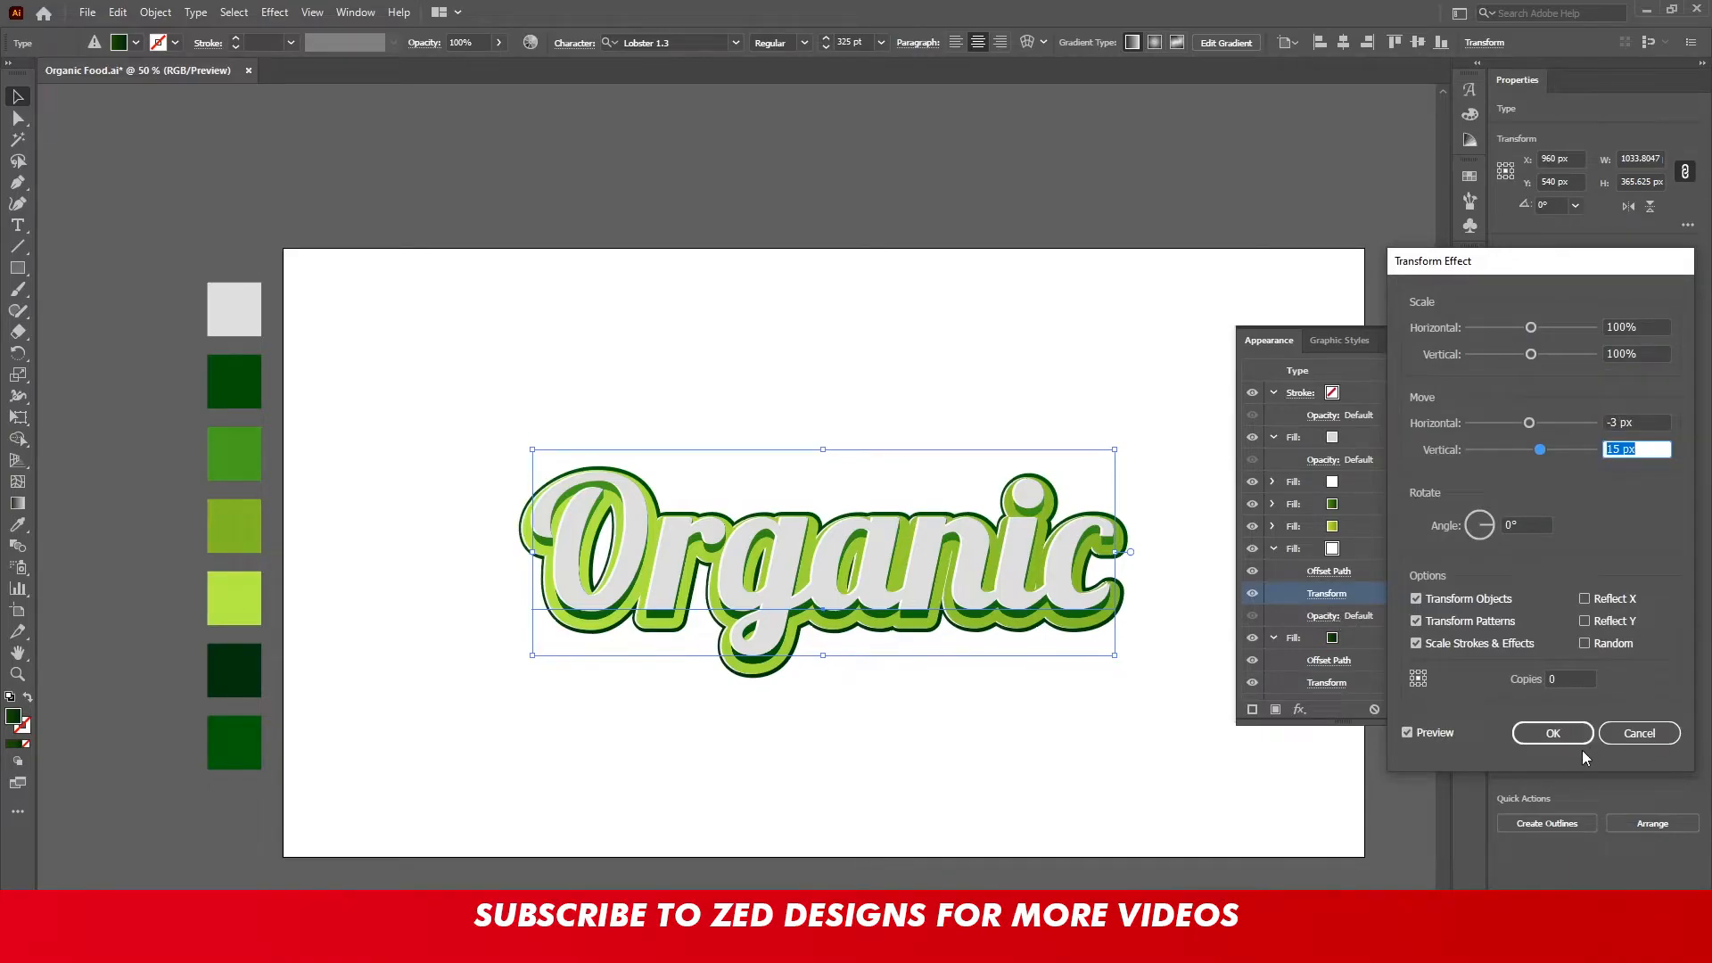
{"action": "left_click", "coordinate": [1549, 734]}
{"action": "left_click", "coordinate": [1273, 548]}
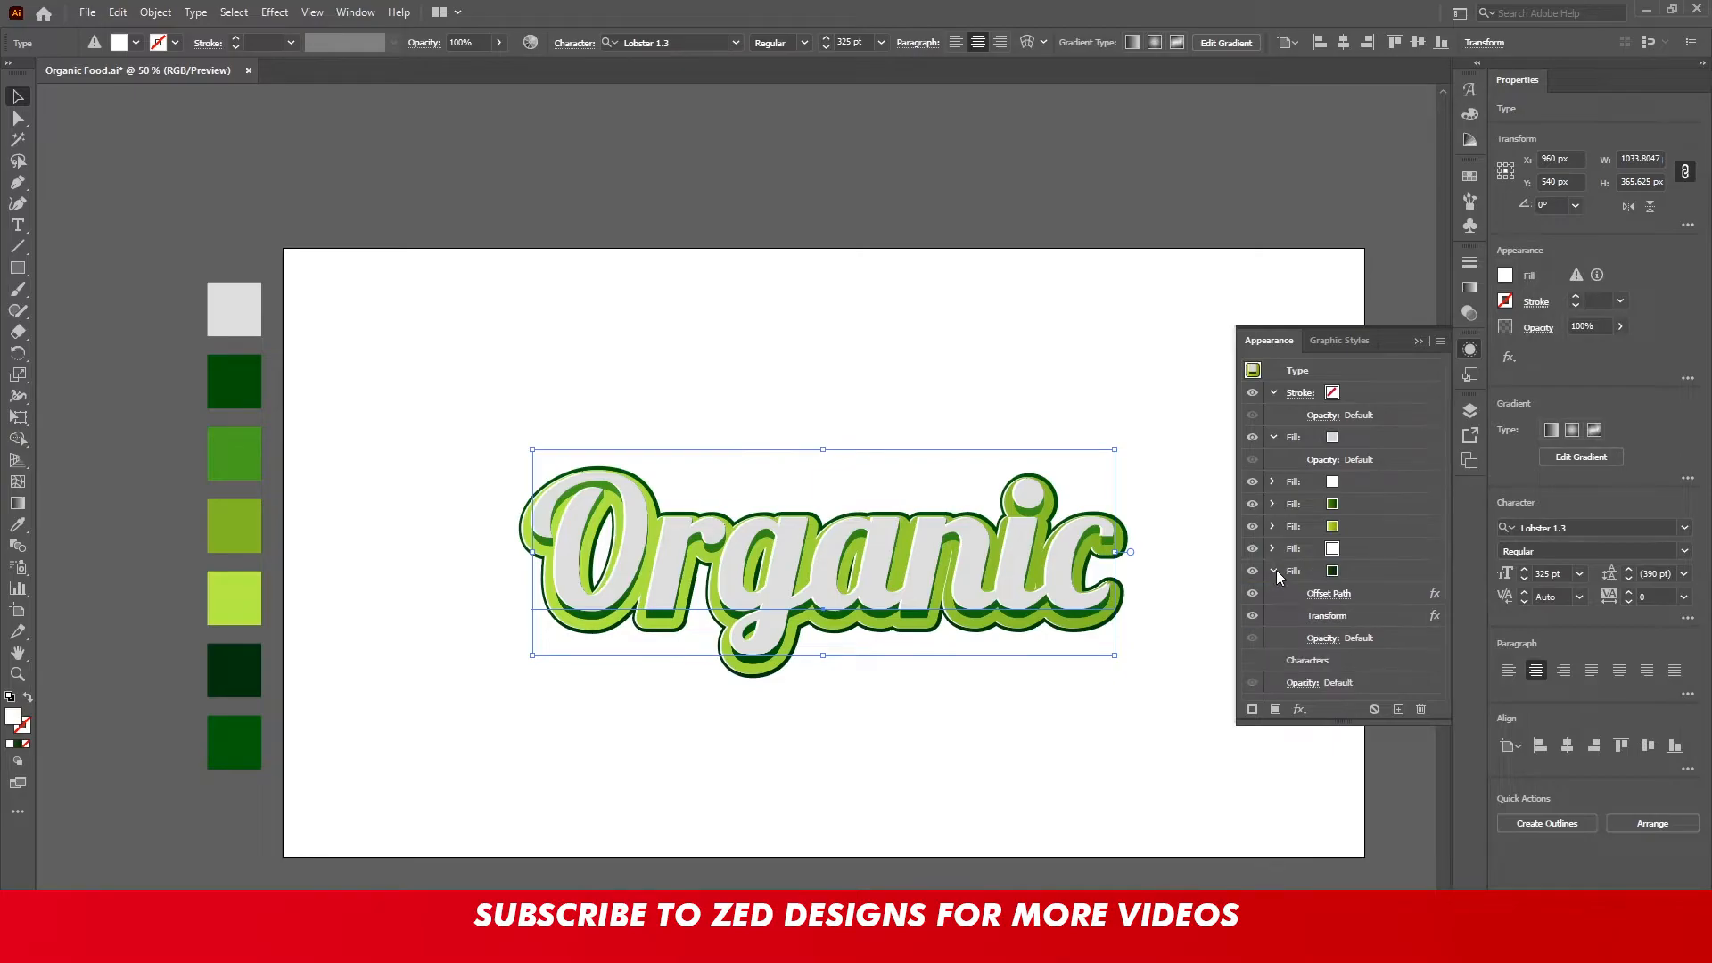
Recolour the bottom fill's gradient, sampling the upper dark green swatch for the end stop and the medium green swatch beneath it for the start
{"action": "left_click", "coordinate": [1371, 574]}
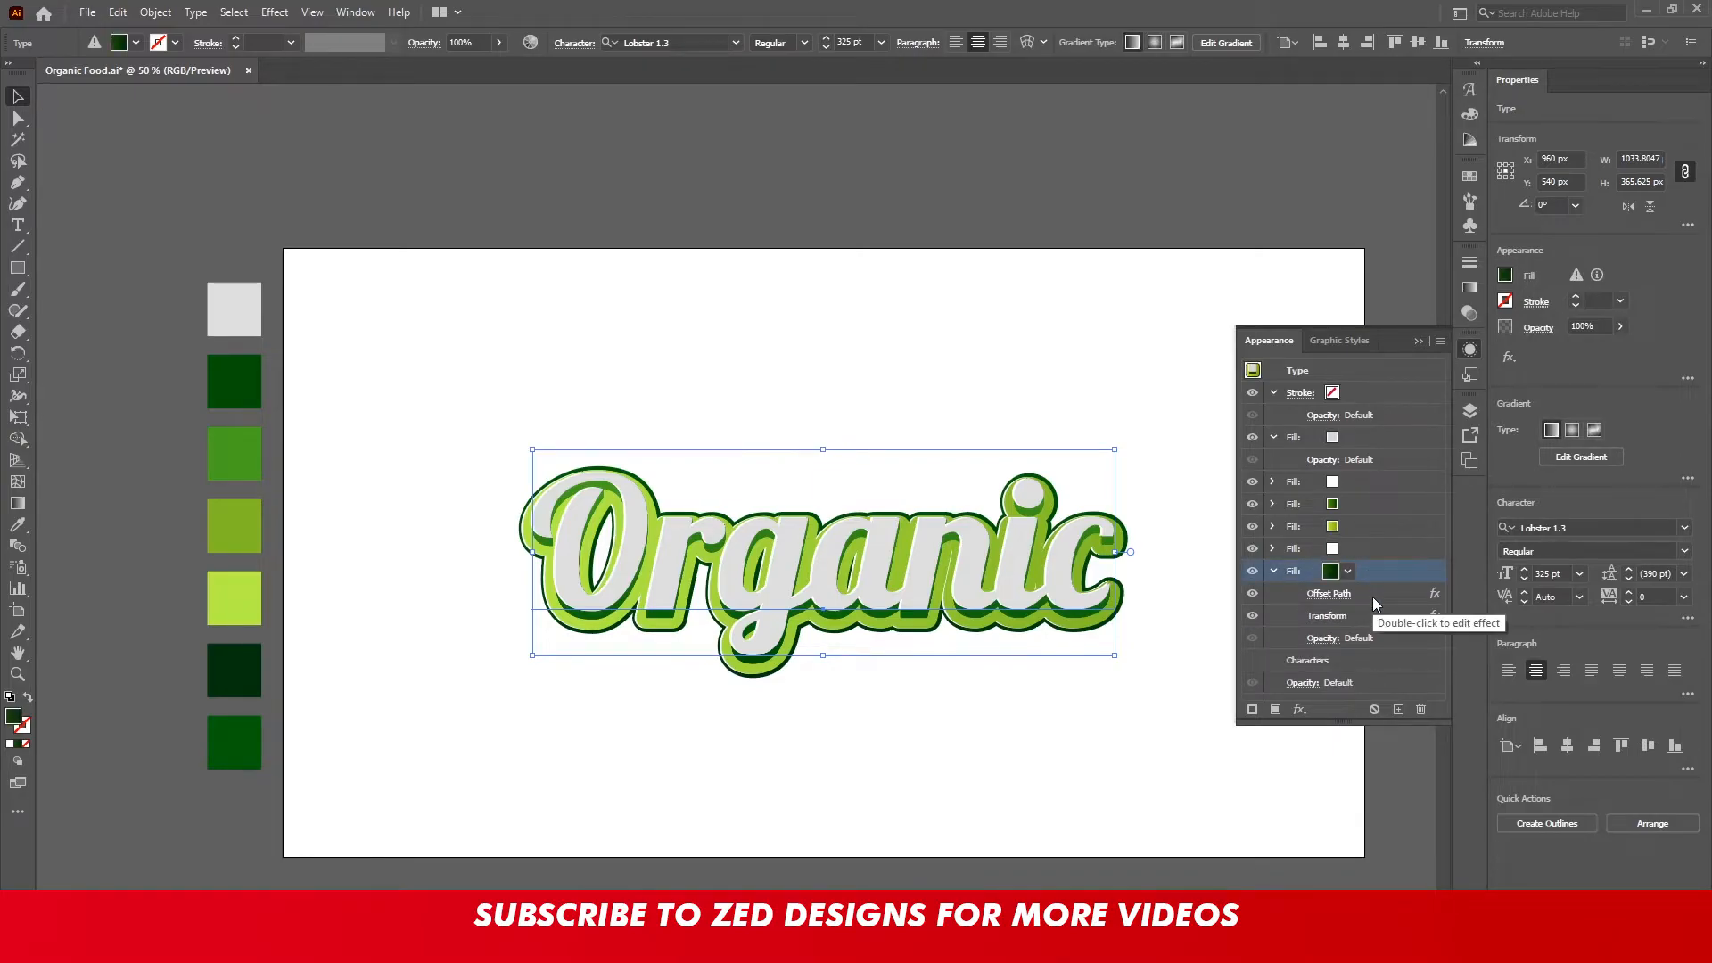
{"action": "left_click", "coordinate": [1273, 572]}
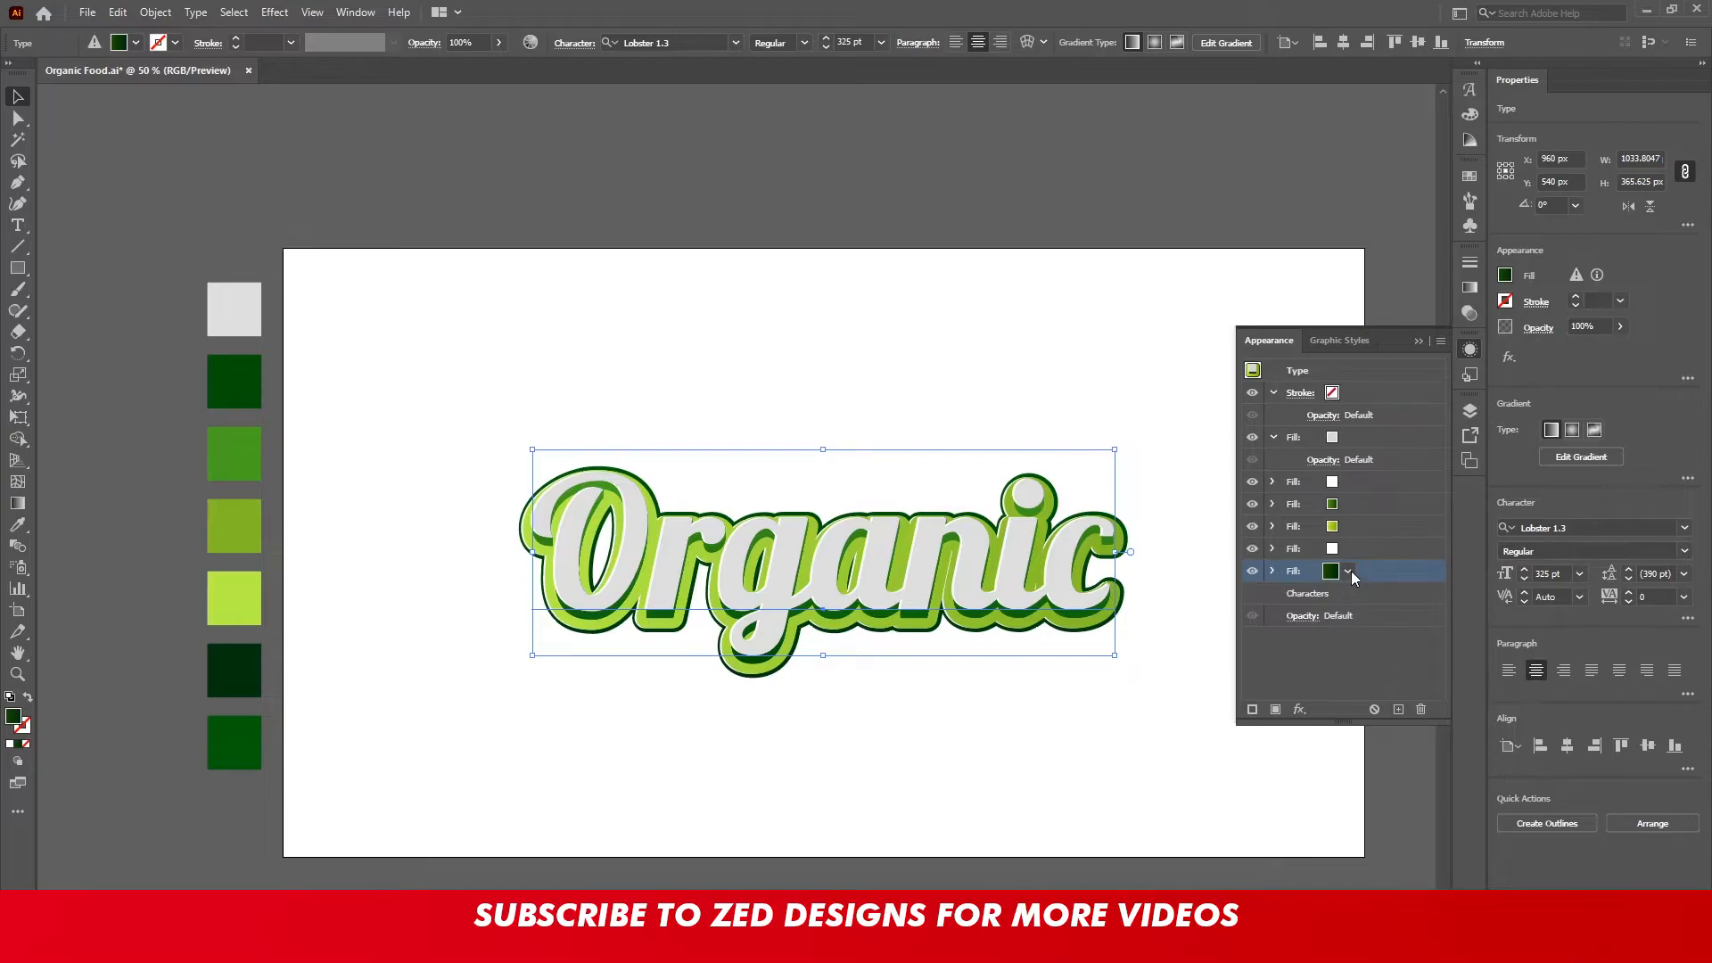
{"action": "left_click", "coordinate": [1471, 287]}
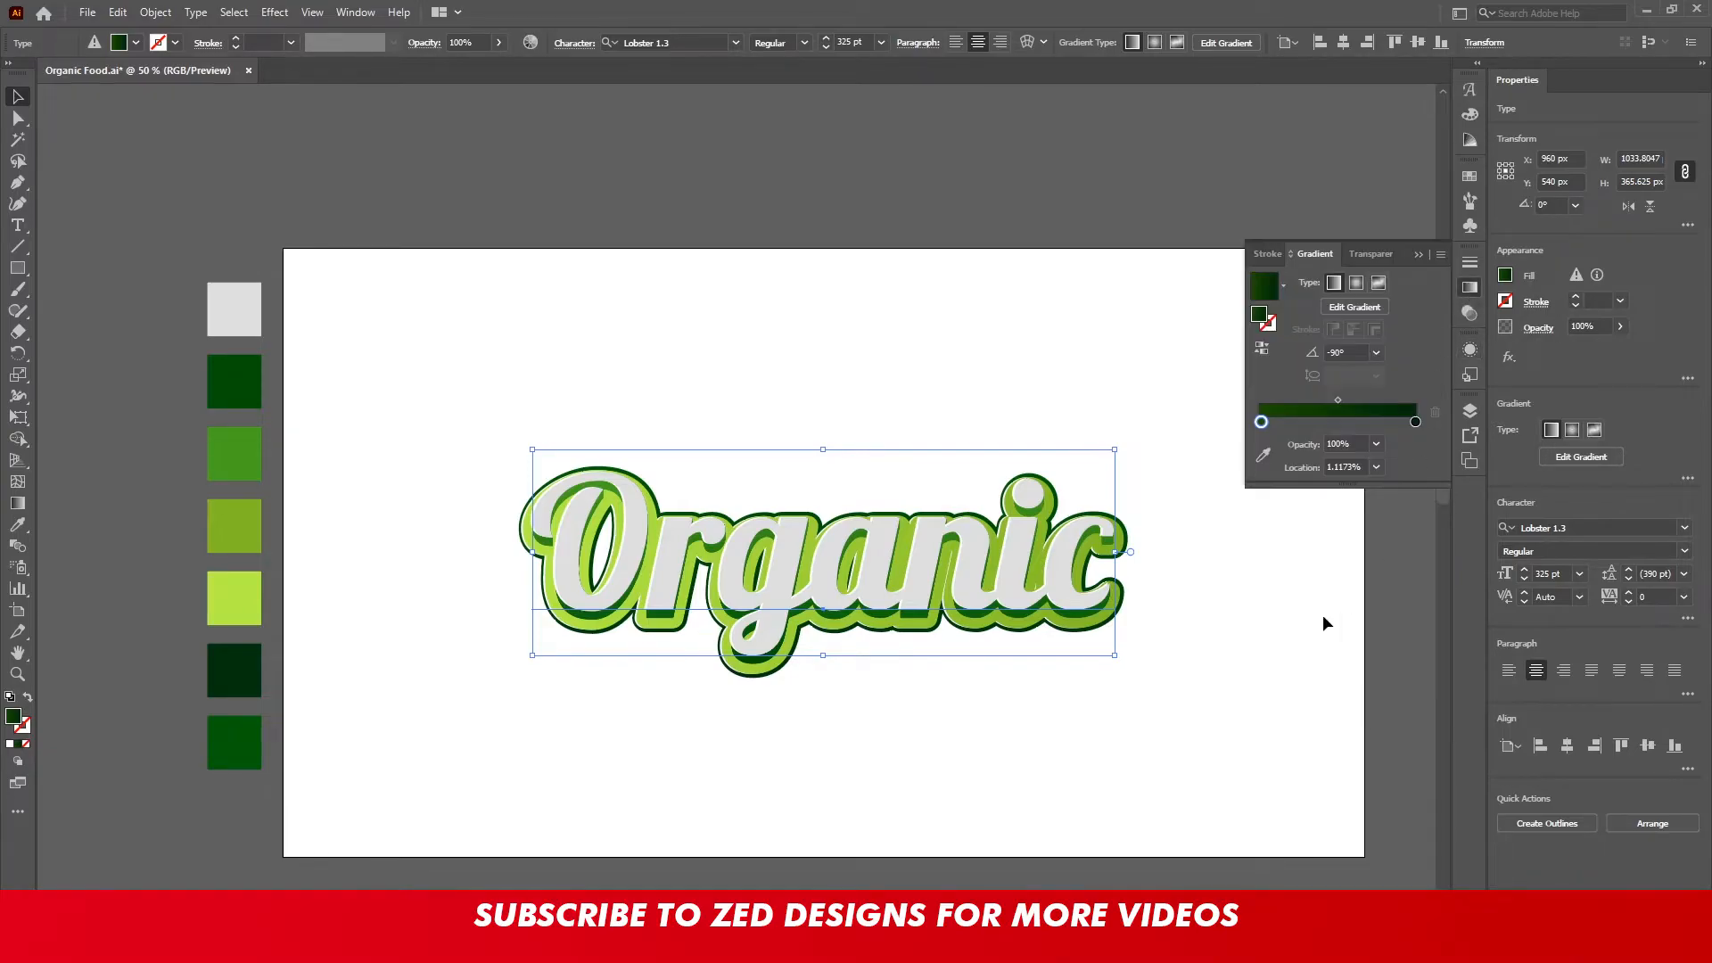
{"action": "left_click", "coordinate": [1414, 422]}
{"action": "left_click", "coordinate": [1263, 457]}
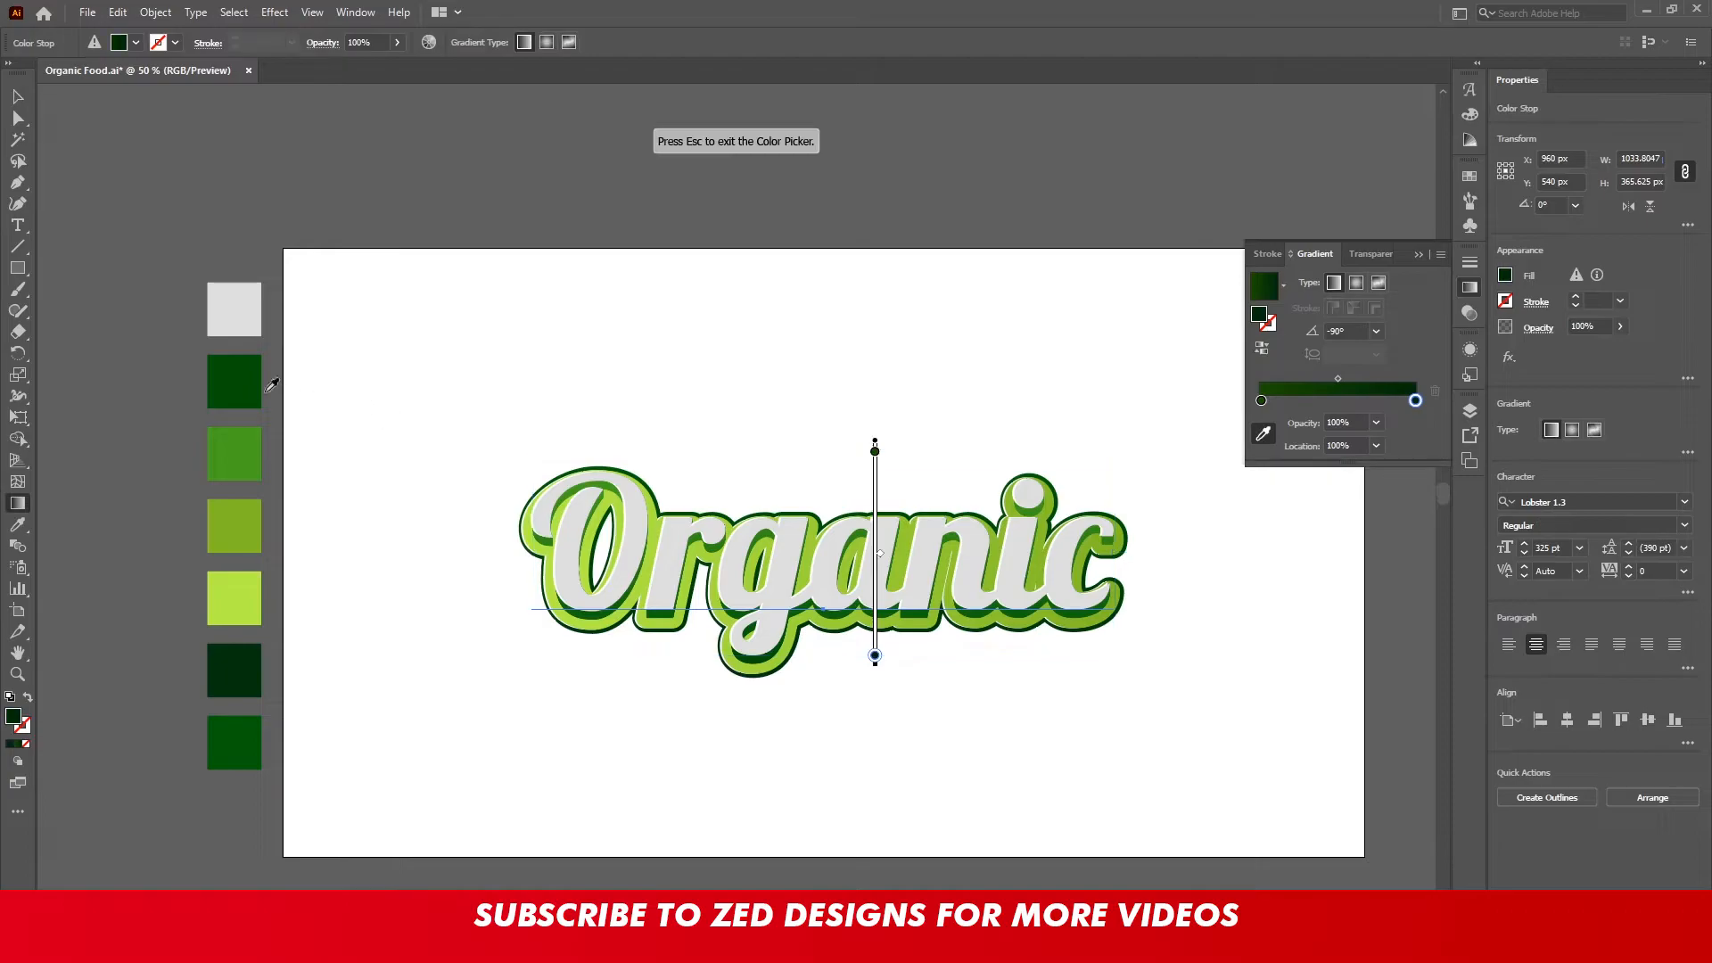
{"action": "left_click", "coordinate": [234, 381]}
{"action": "left_click", "coordinate": [1261, 401]}
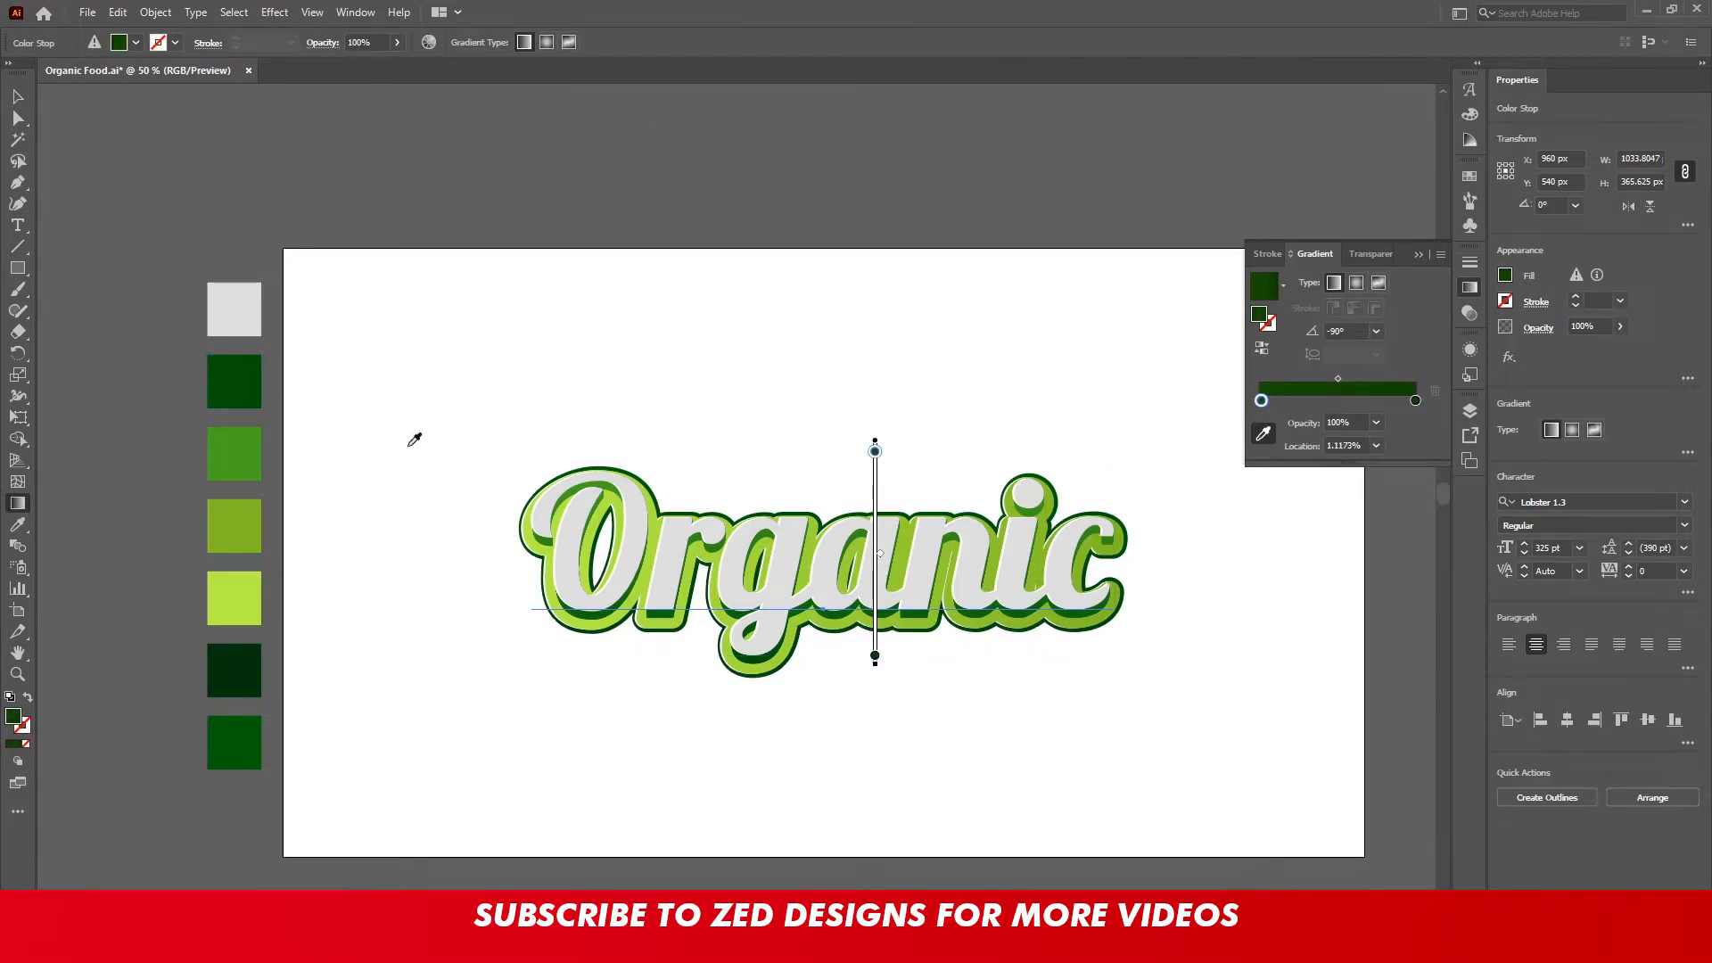
{"action": "left_click", "coordinate": [254, 445]}
{"action": "key", "text": "v"}
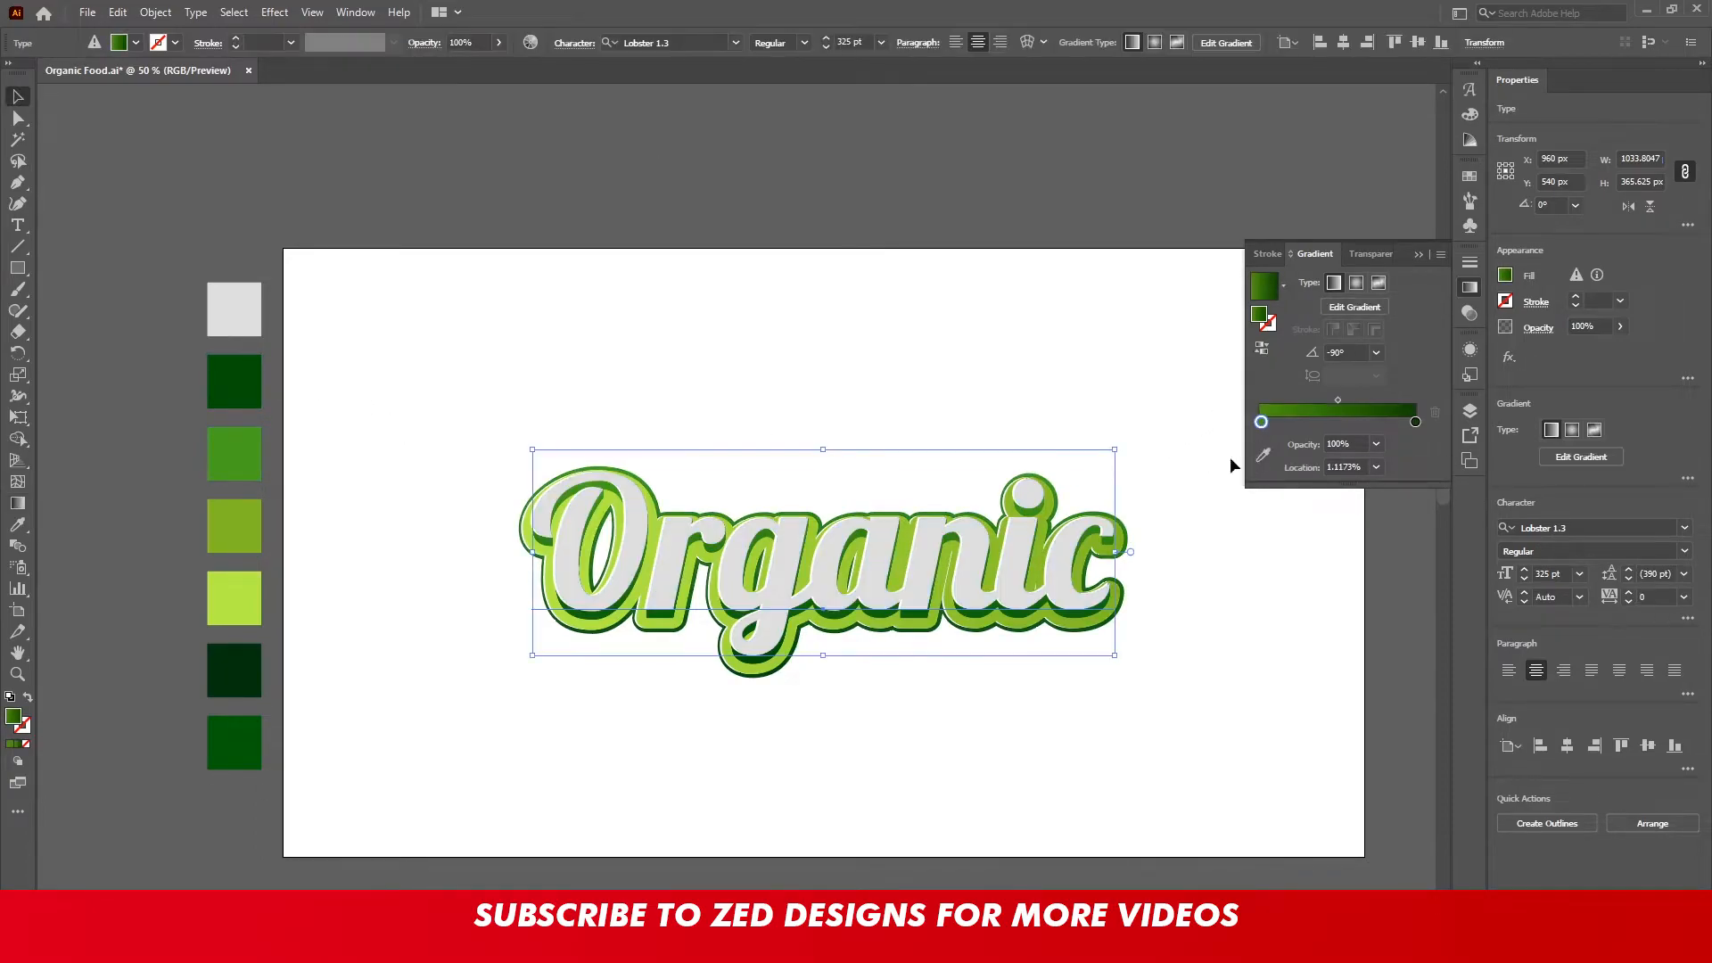
Duplicate the bottom green gradient fill and start a Transform effect on the lower copy with a 0.3 px vertical move
{"action": "left_click", "coordinate": [1471, 348]}
{"action": "left_click", "coordinate": [1398, 708]}
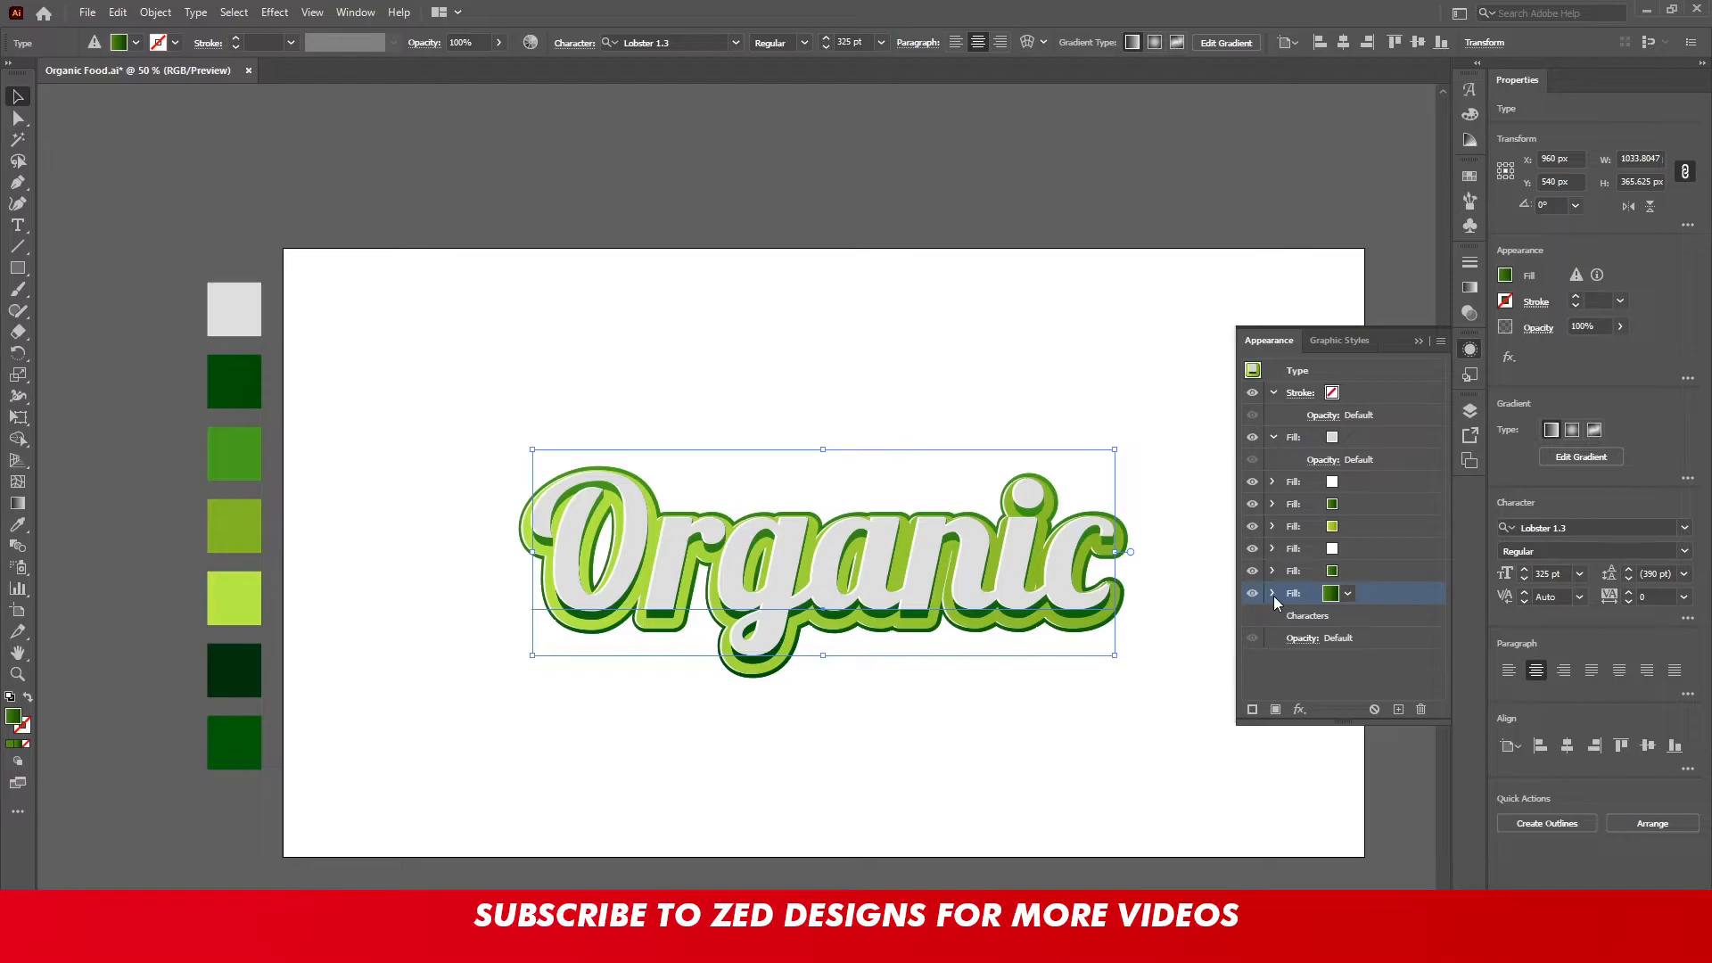
{"action": "left_click", "coordinate": [1301, 708]}
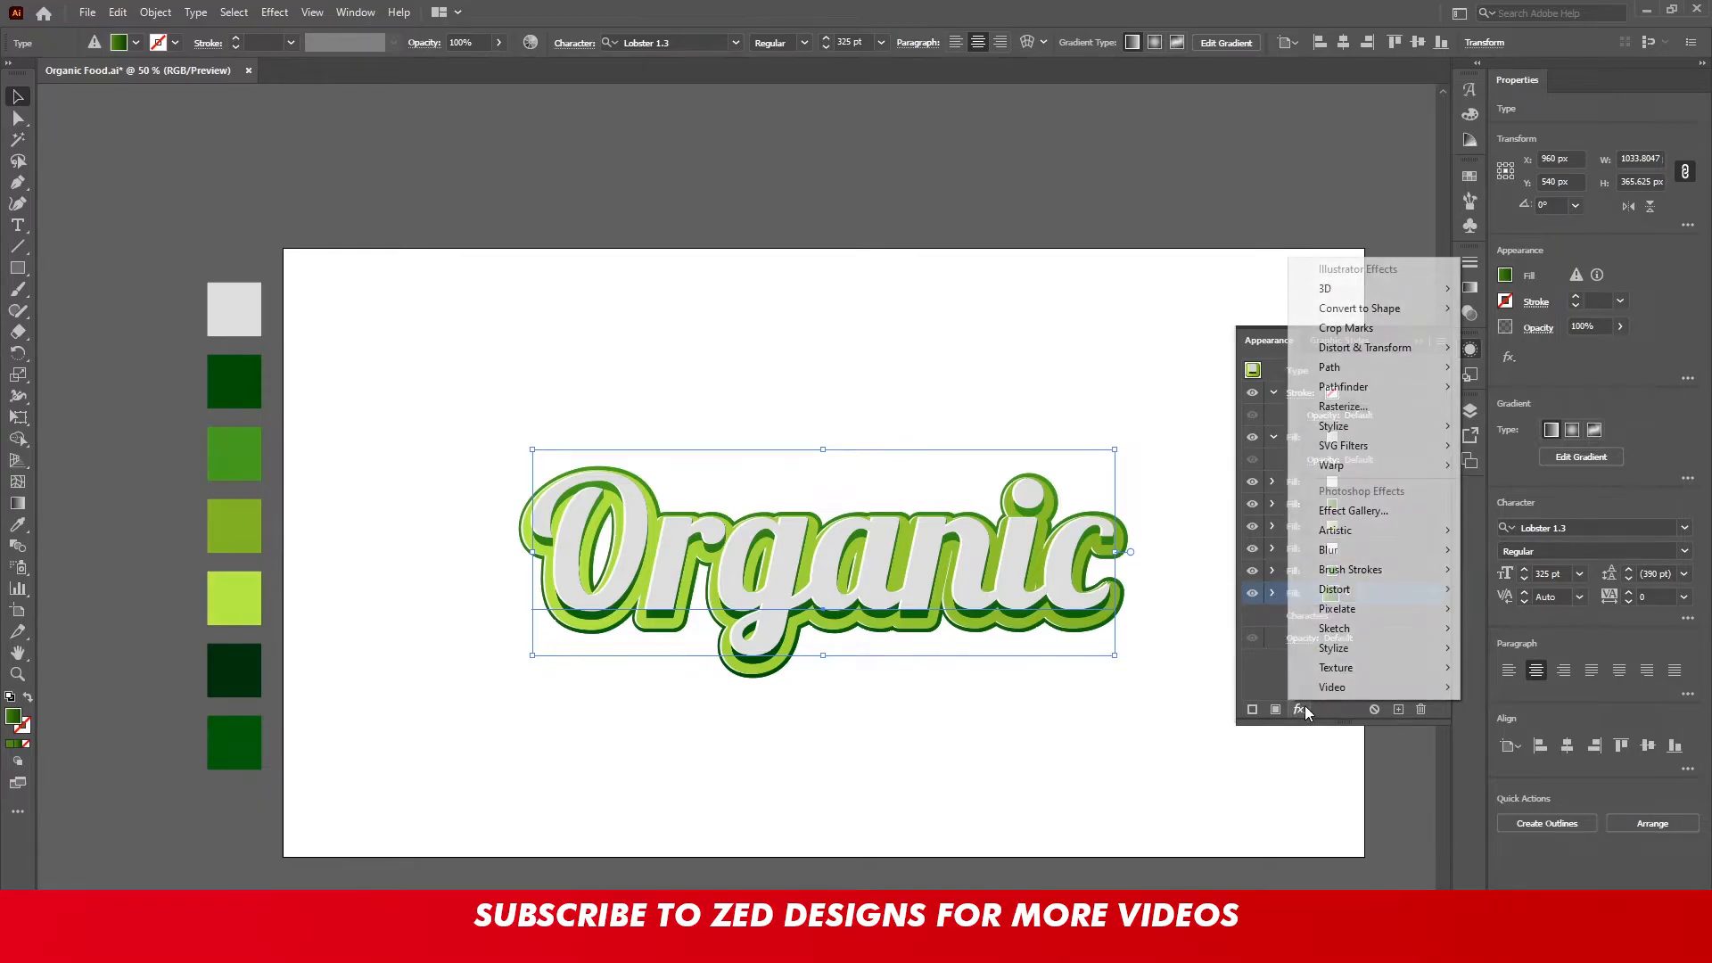
{"action": "mouse_move", "coordinate": [1412, 350]}
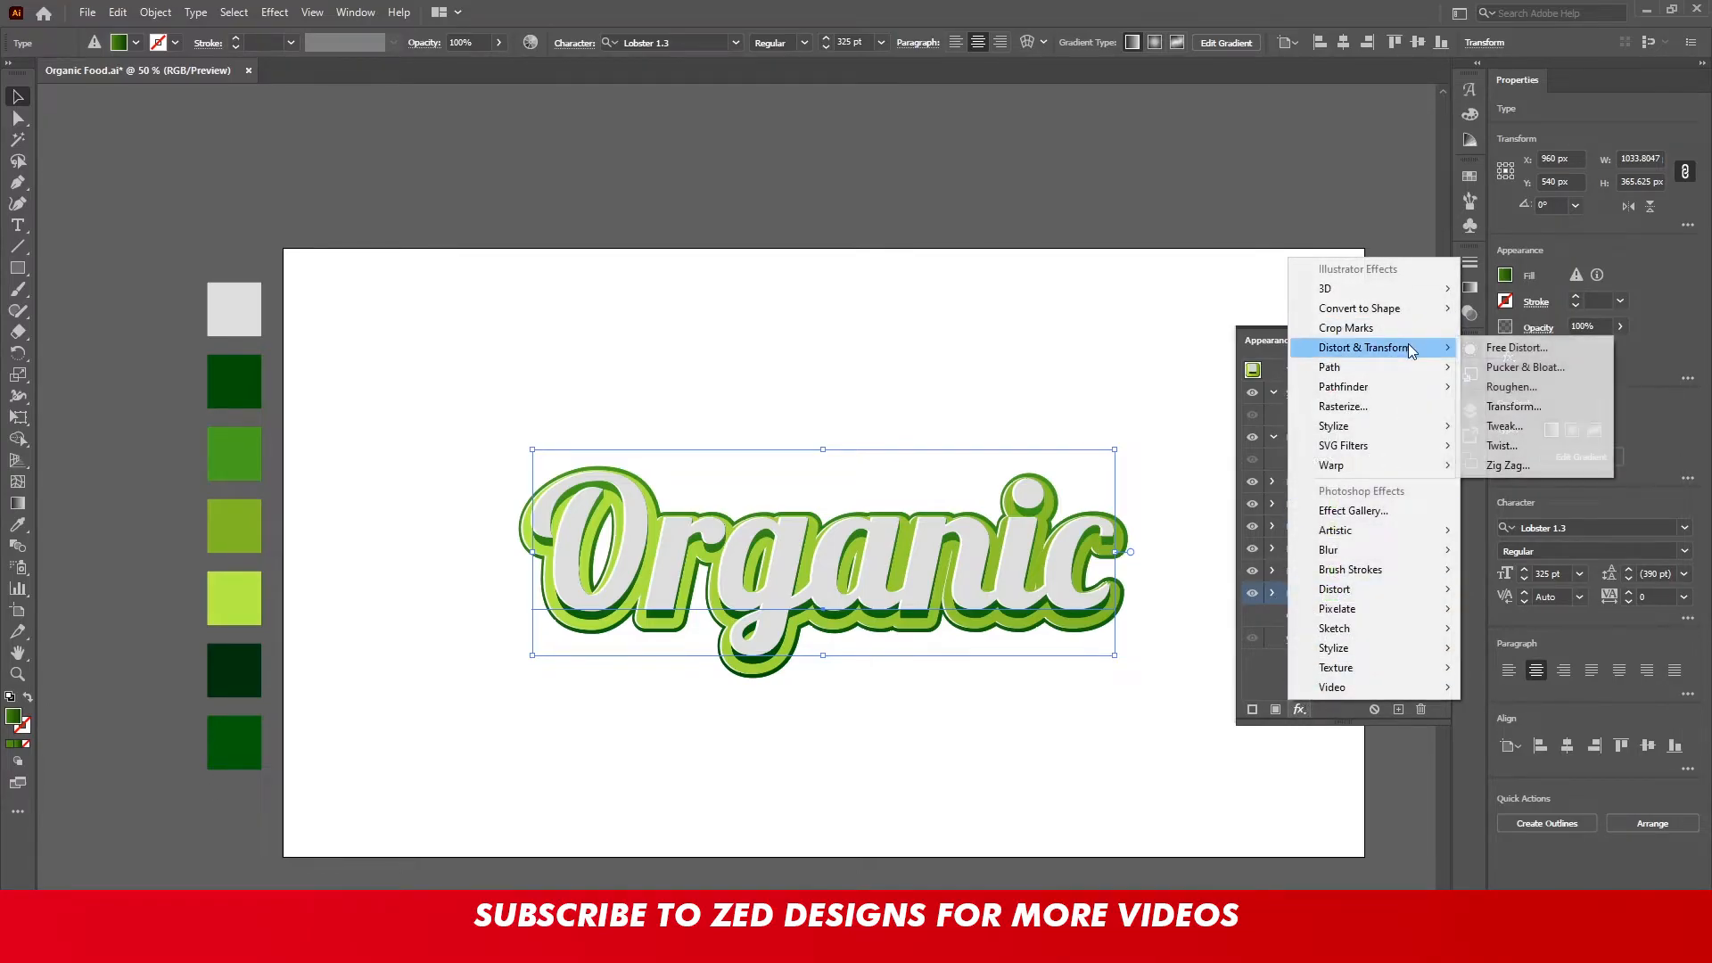
{"action": "left_click", "coordinate": [1516, 406]}
{"action": "left_click", "coordinate": [916, 612]}
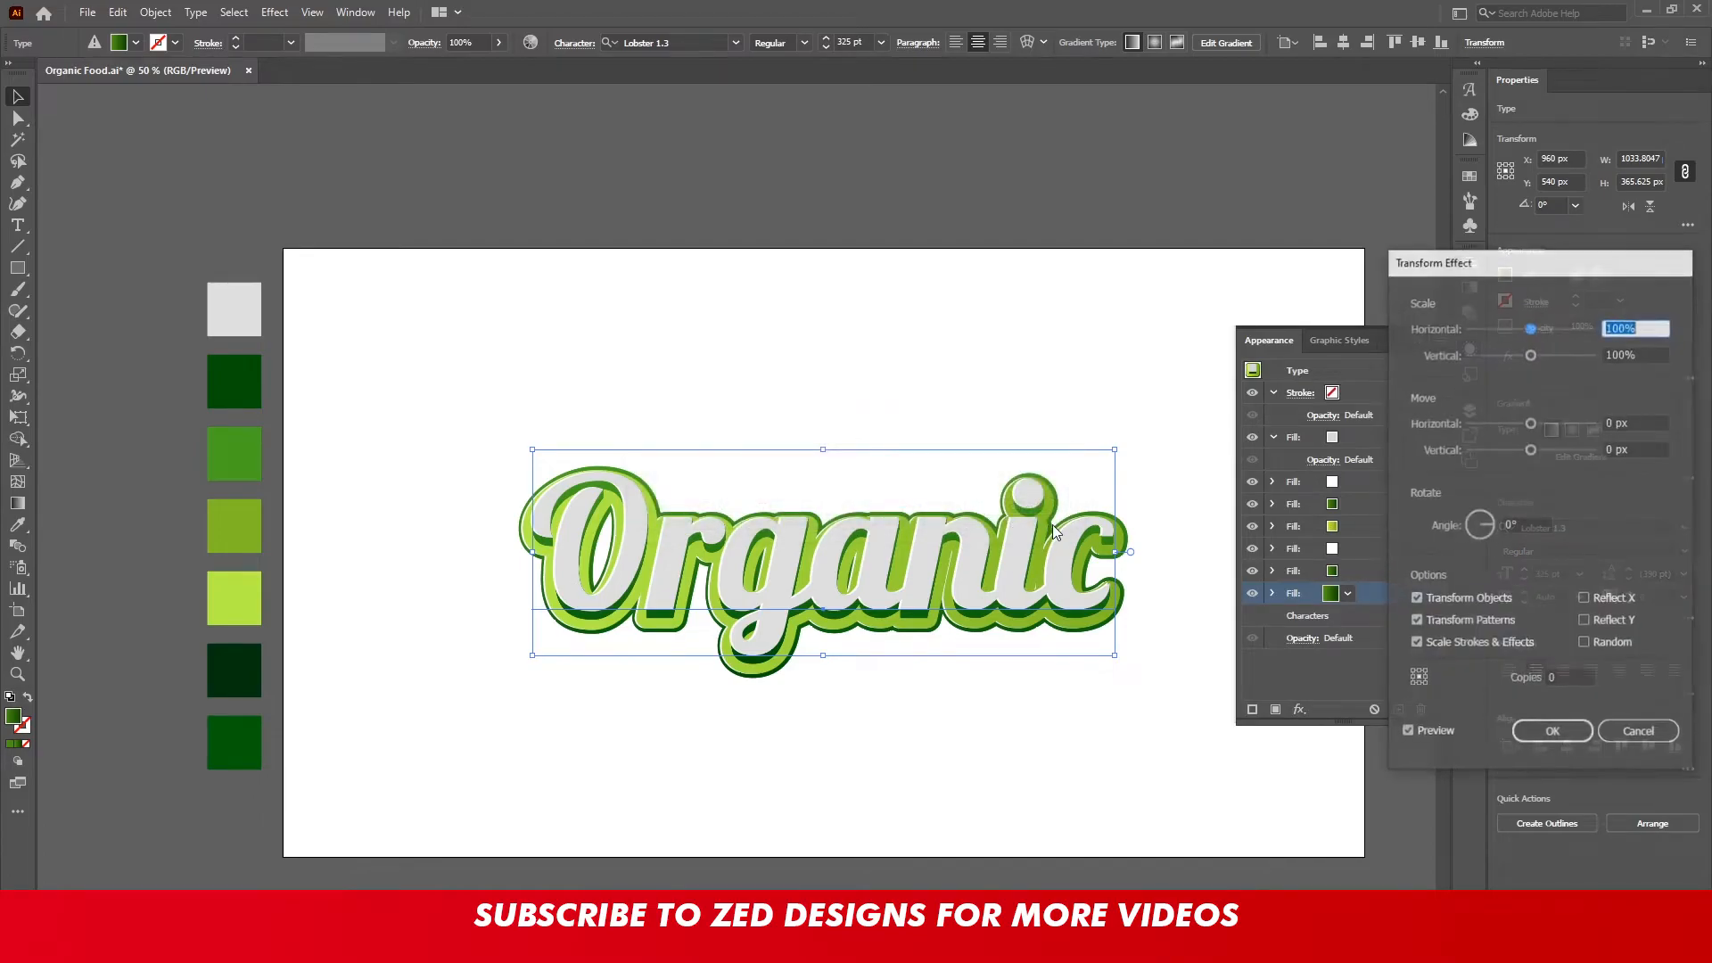
{"action": "key", "text": "Tab"}
{"action": "key", "text": "Tab"}
{"action": "key", "text": "Tab"}
{"action": "type", "text": "0.3"}
Set the bottom fill's Transform effect to 60 copies and apply it
{"action": "key", "text": "Tab"}
{"action": "key", "text": "Tab"}
{"action": "key", "text": "Tab"}
{"action": "key", "text": "Tab"}
{"action": "key", "text": "Tab"}
{"action": "key", "text": "Tab"}
{"action": "key", "text": "Tab"}
{"action": "key", "text": "Tab"}
{"action": "type", "text": "50"}
{"action": "key", "text": "Tab"}
{"action": "key", "text": "shift+Tab"}
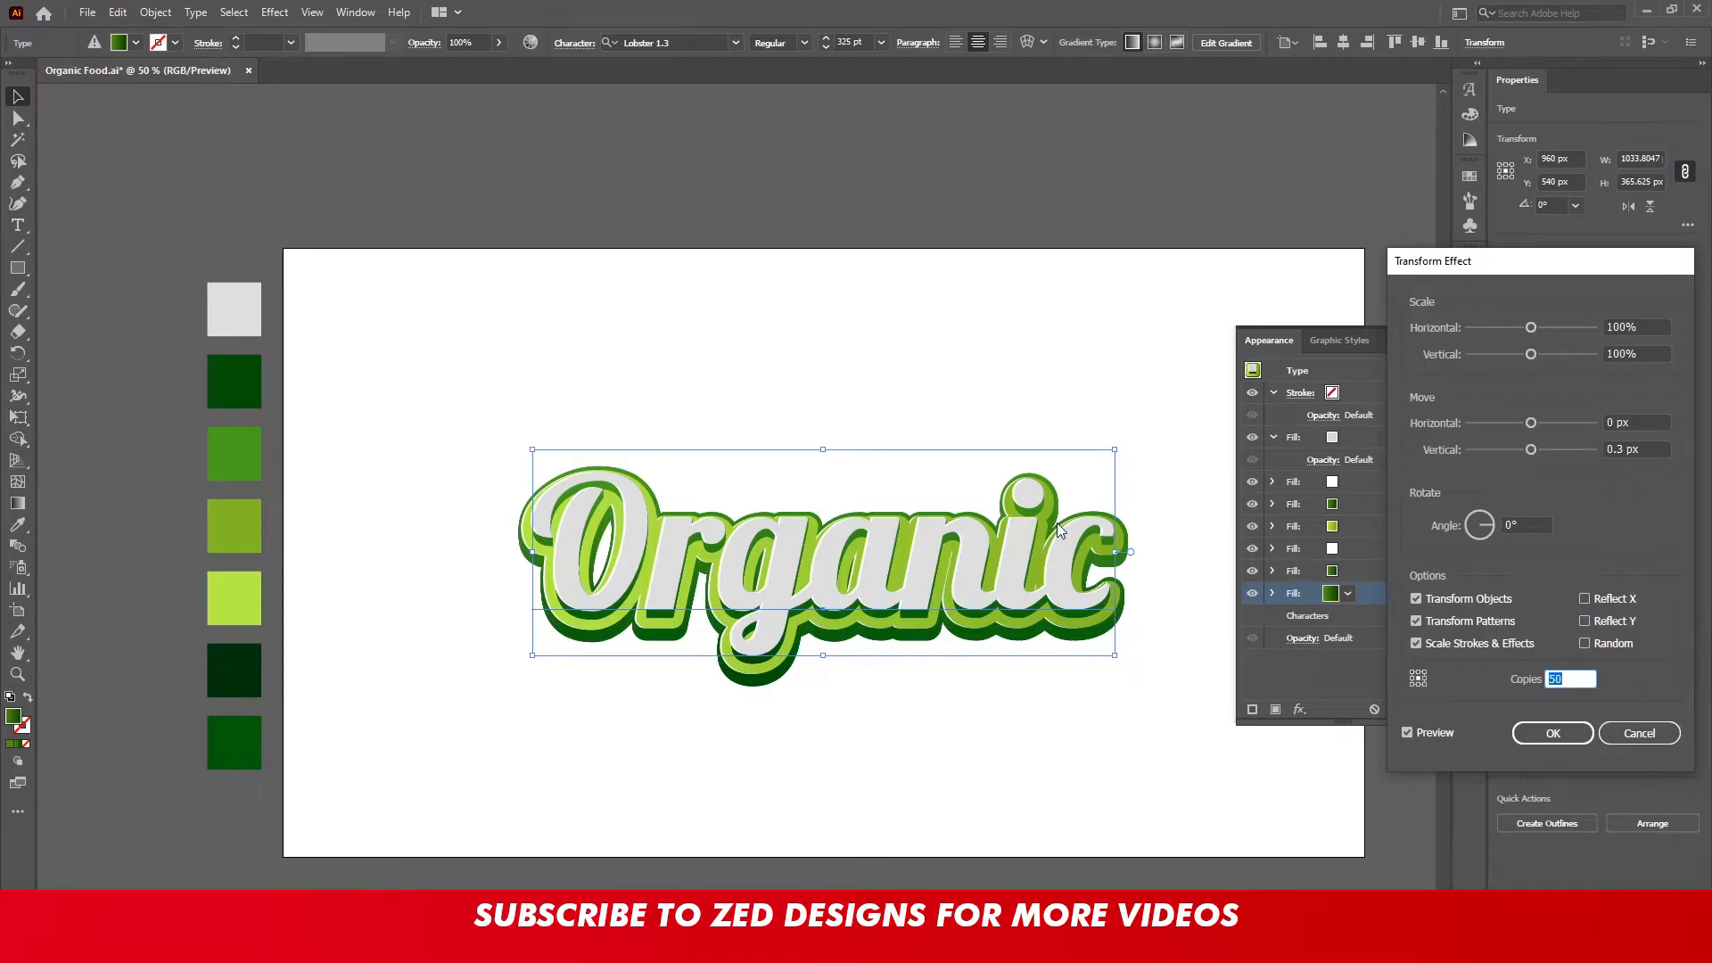
{"action": "type", "text": "60"}
{"action": "key", "text": "Tab"}
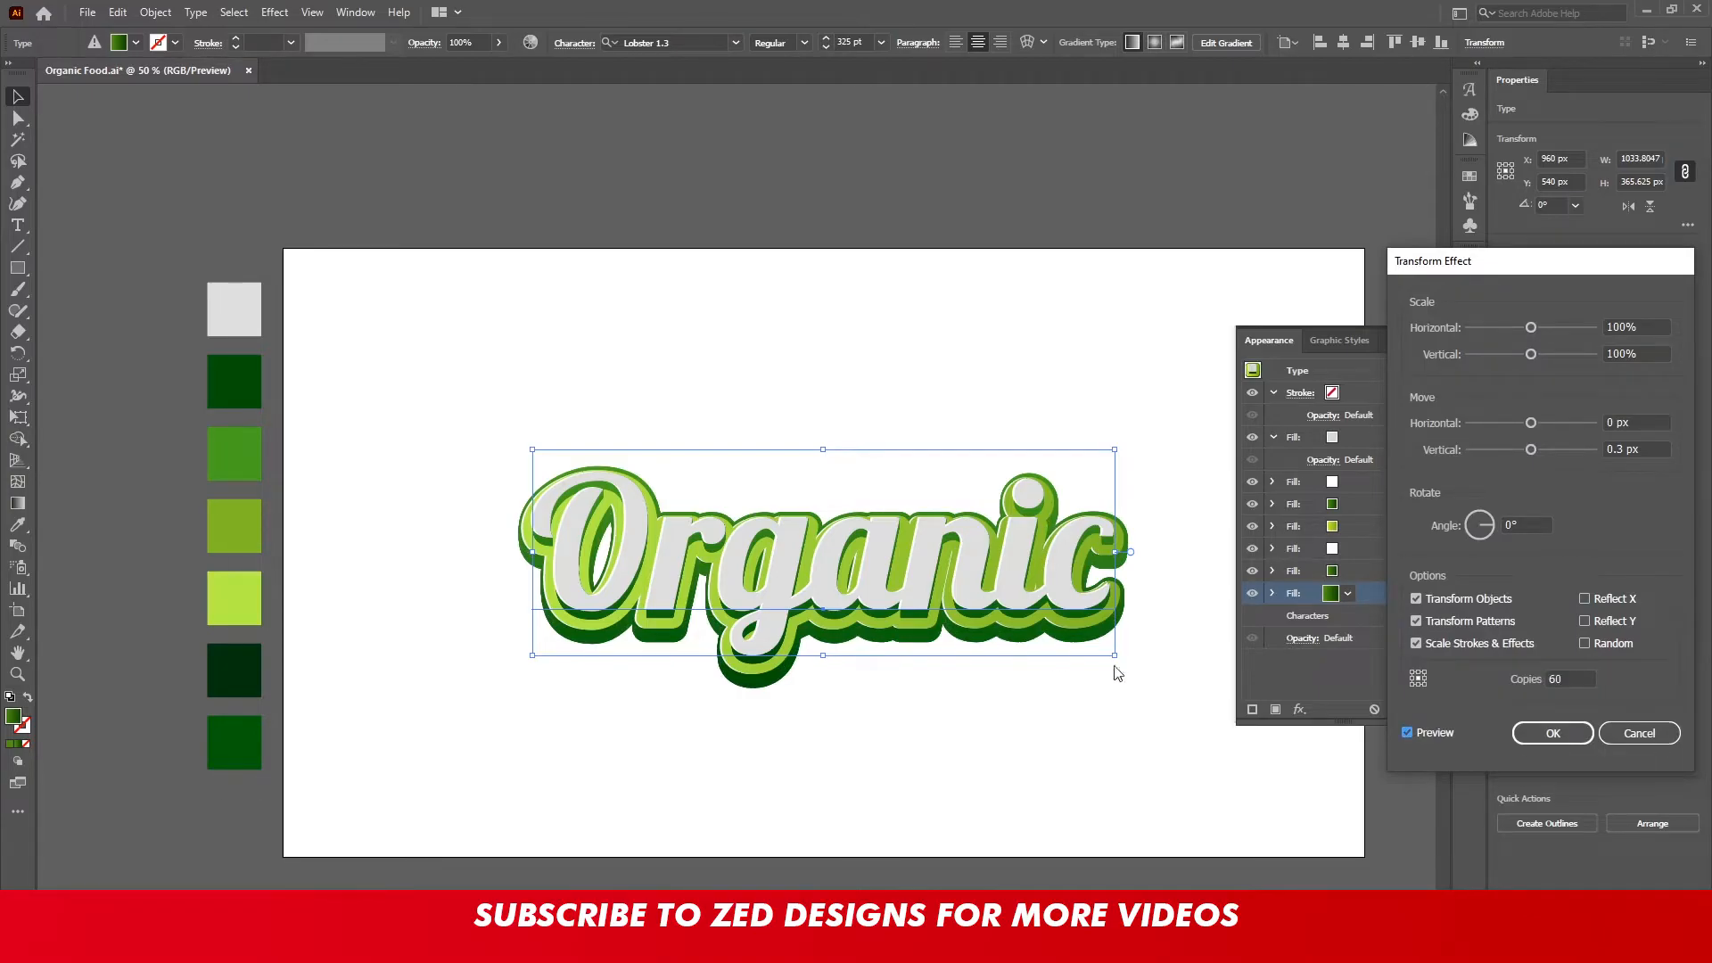
{"action": "left_click", "coordinate": [1525, 736]}
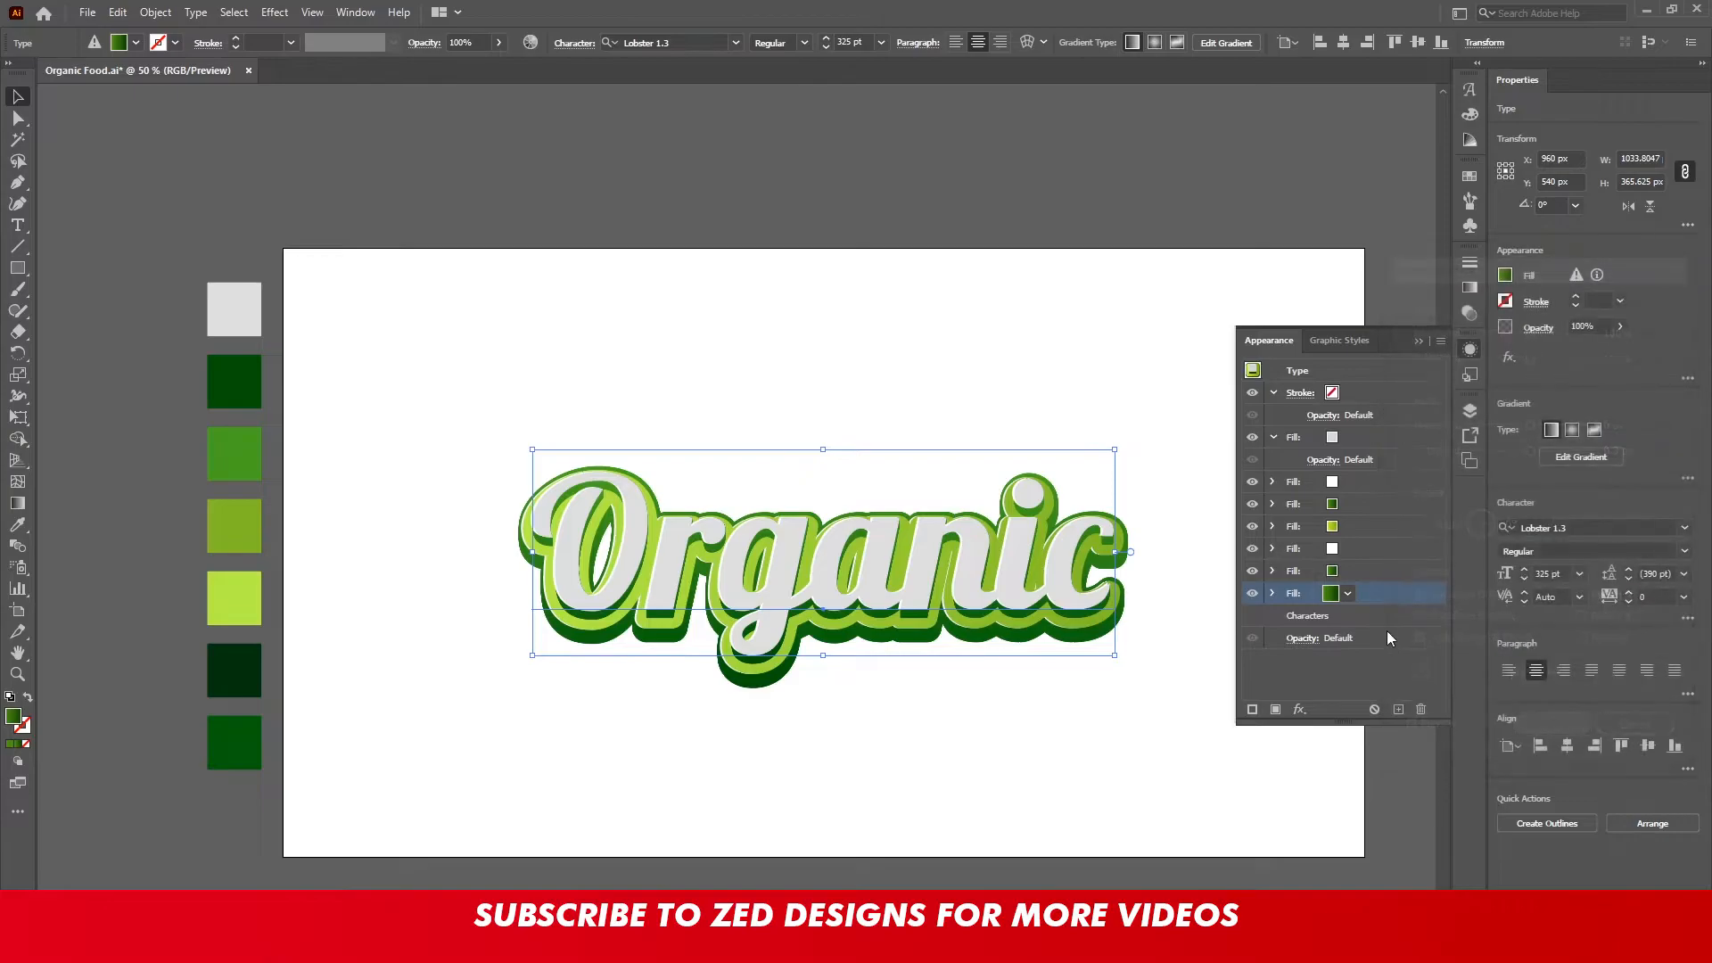
Recolour the extruded bottom fill's gradient, sampling the darkest green swatch for the end stop and the dark green swatch beneath it for the start
{"action": "left_click", "coordinate": [1469, 286]}
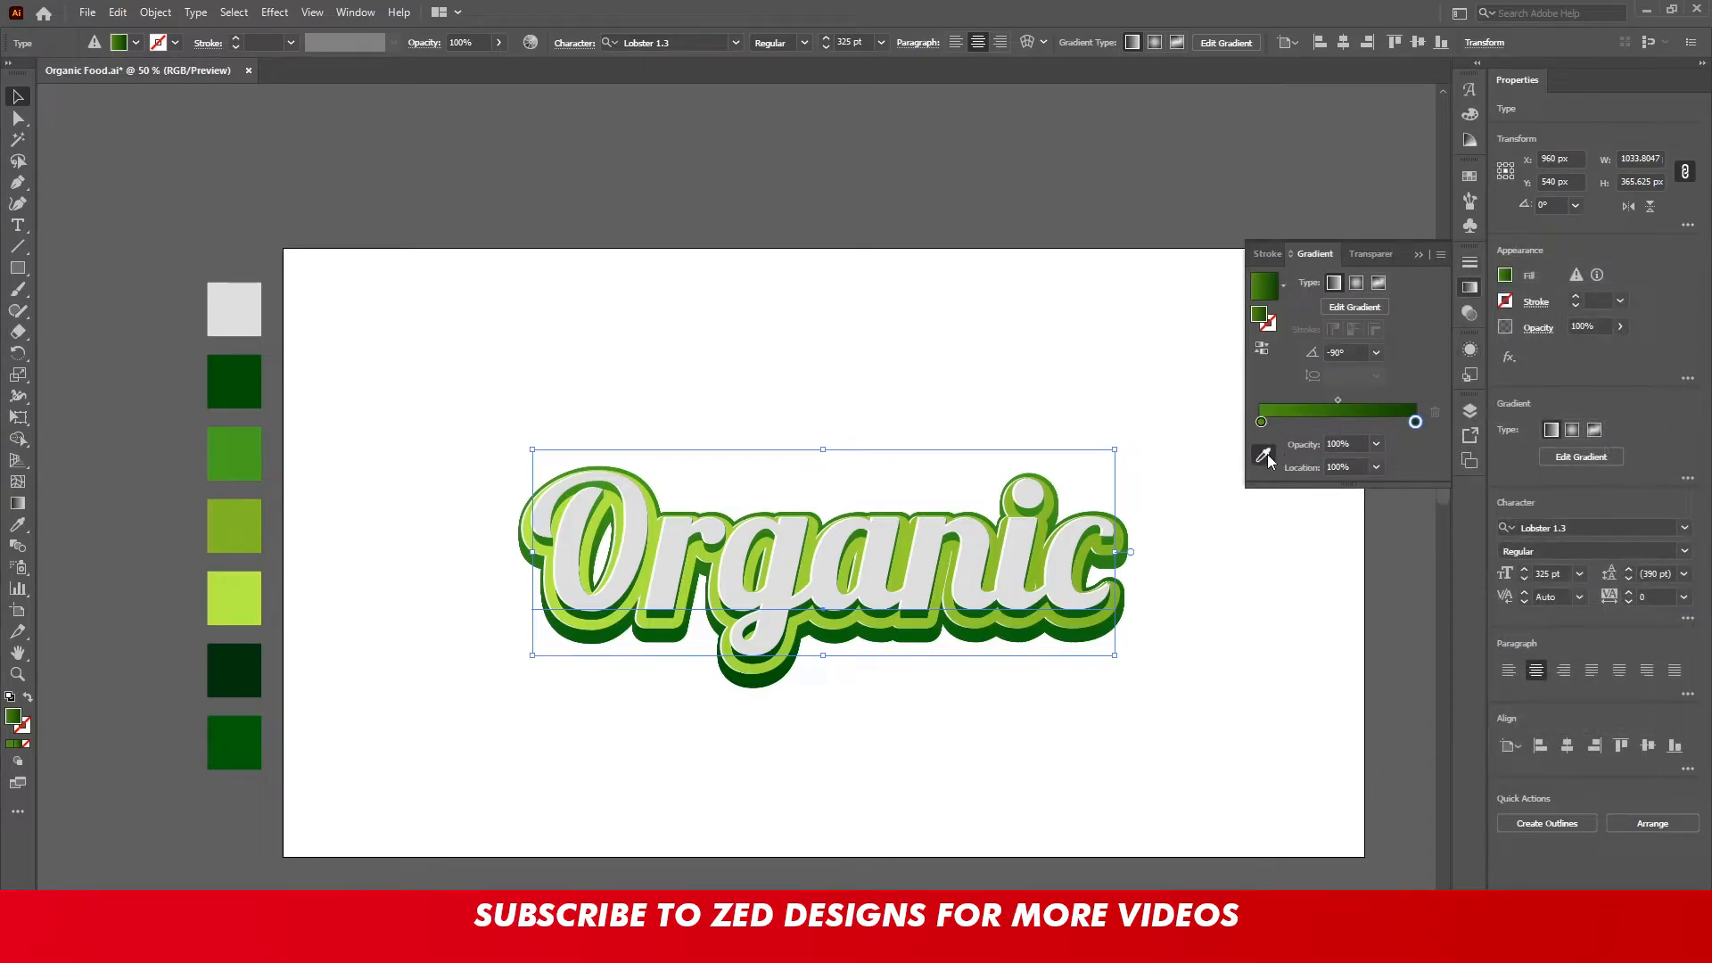
{"action": "left_click", "coordinate": [1264, 456]}
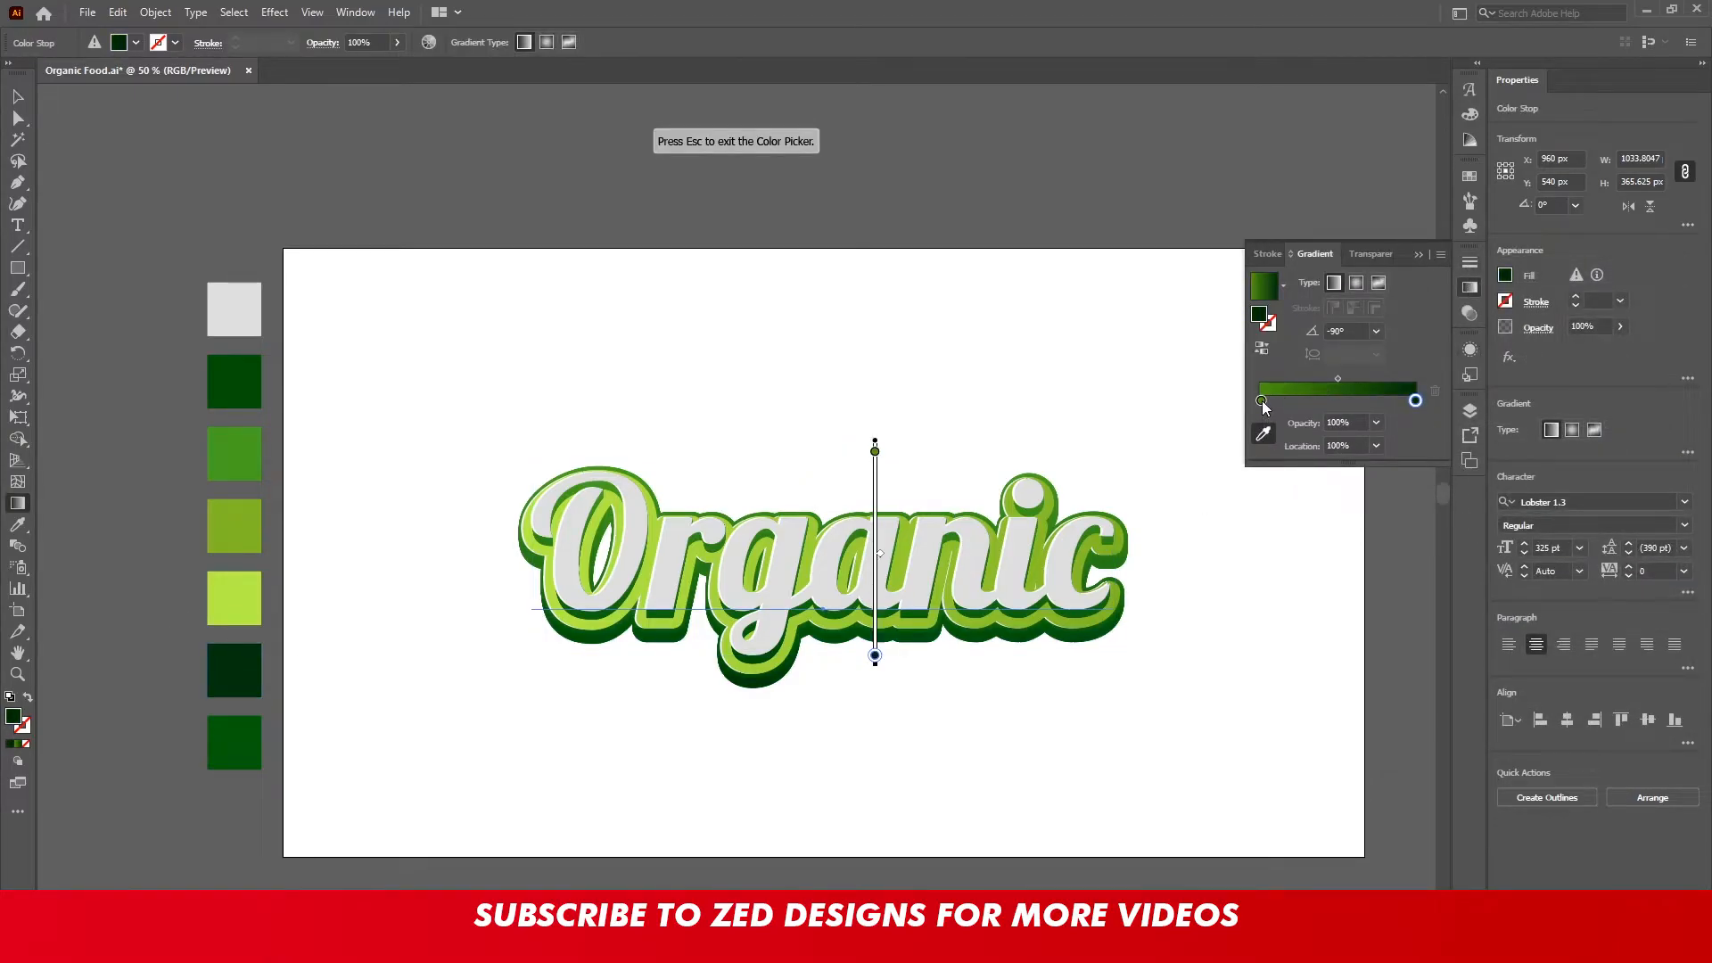
{"action": "left_click", "coordinate": [234, 729]}
{"action": "key", "text": "v"}
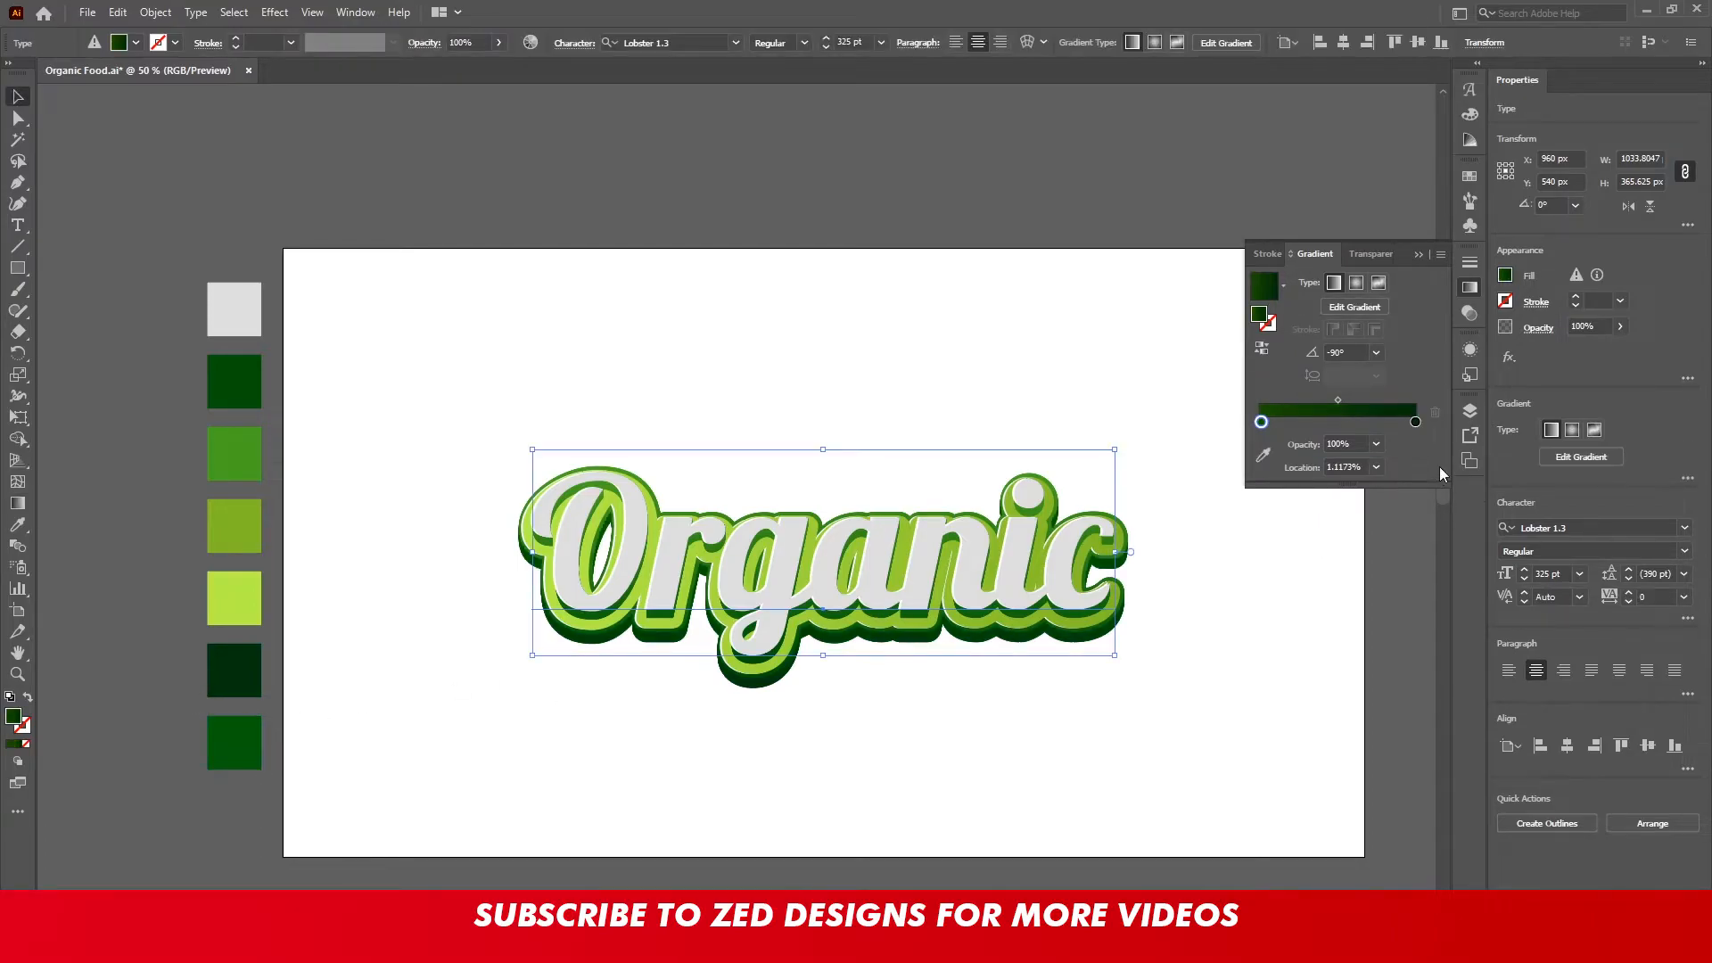
{"action": "left_click", "coordinate": [1469, 349]}
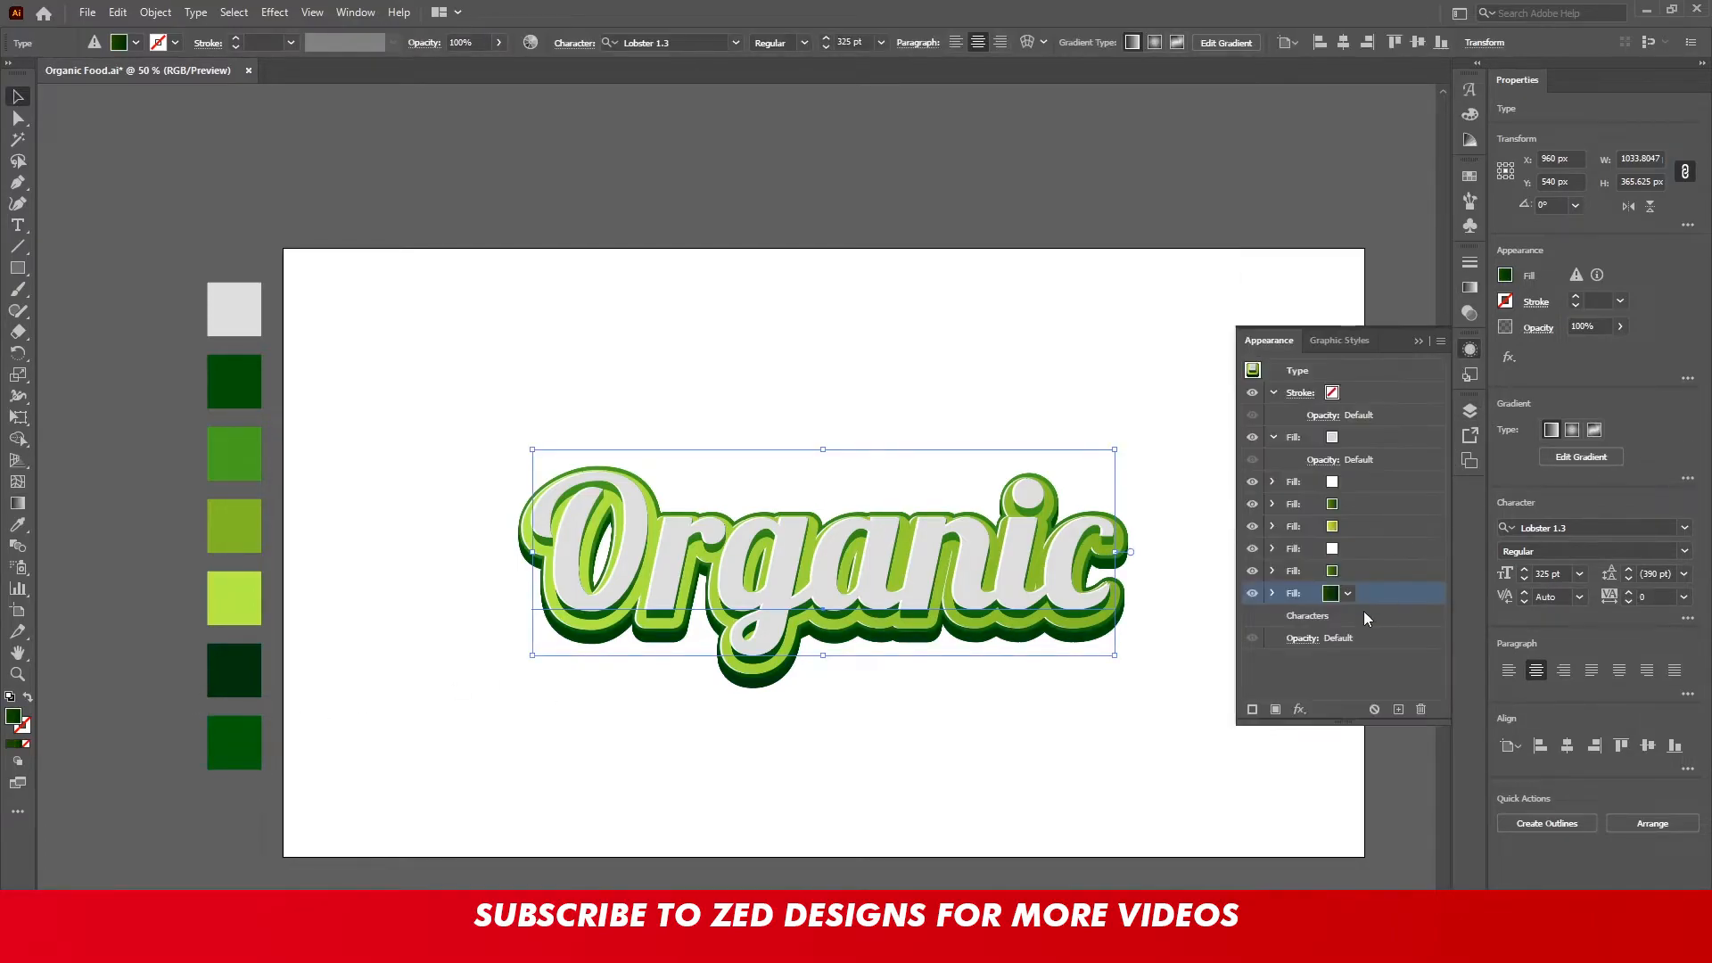
{"action": "left_click", "coordinate": [1372, 661]}
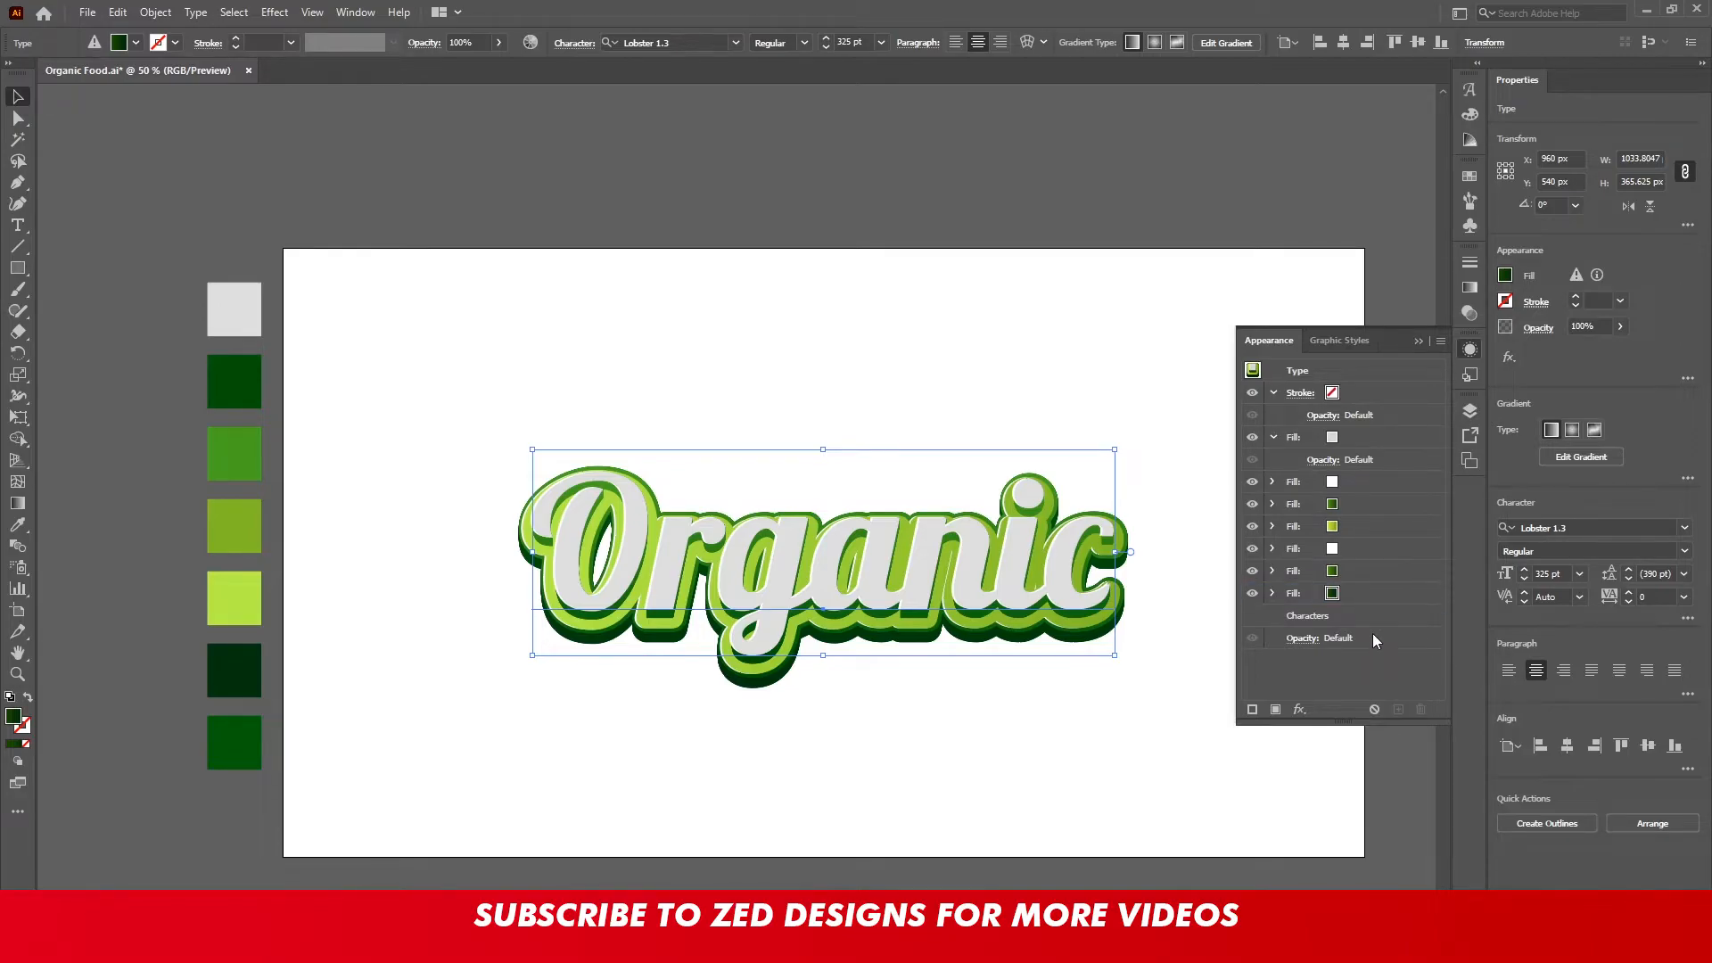
Duplicate the top light grey fill, recolour the copy red and place it above all other fills
{"action": "left_click", "coordinate": [1357, 505]}
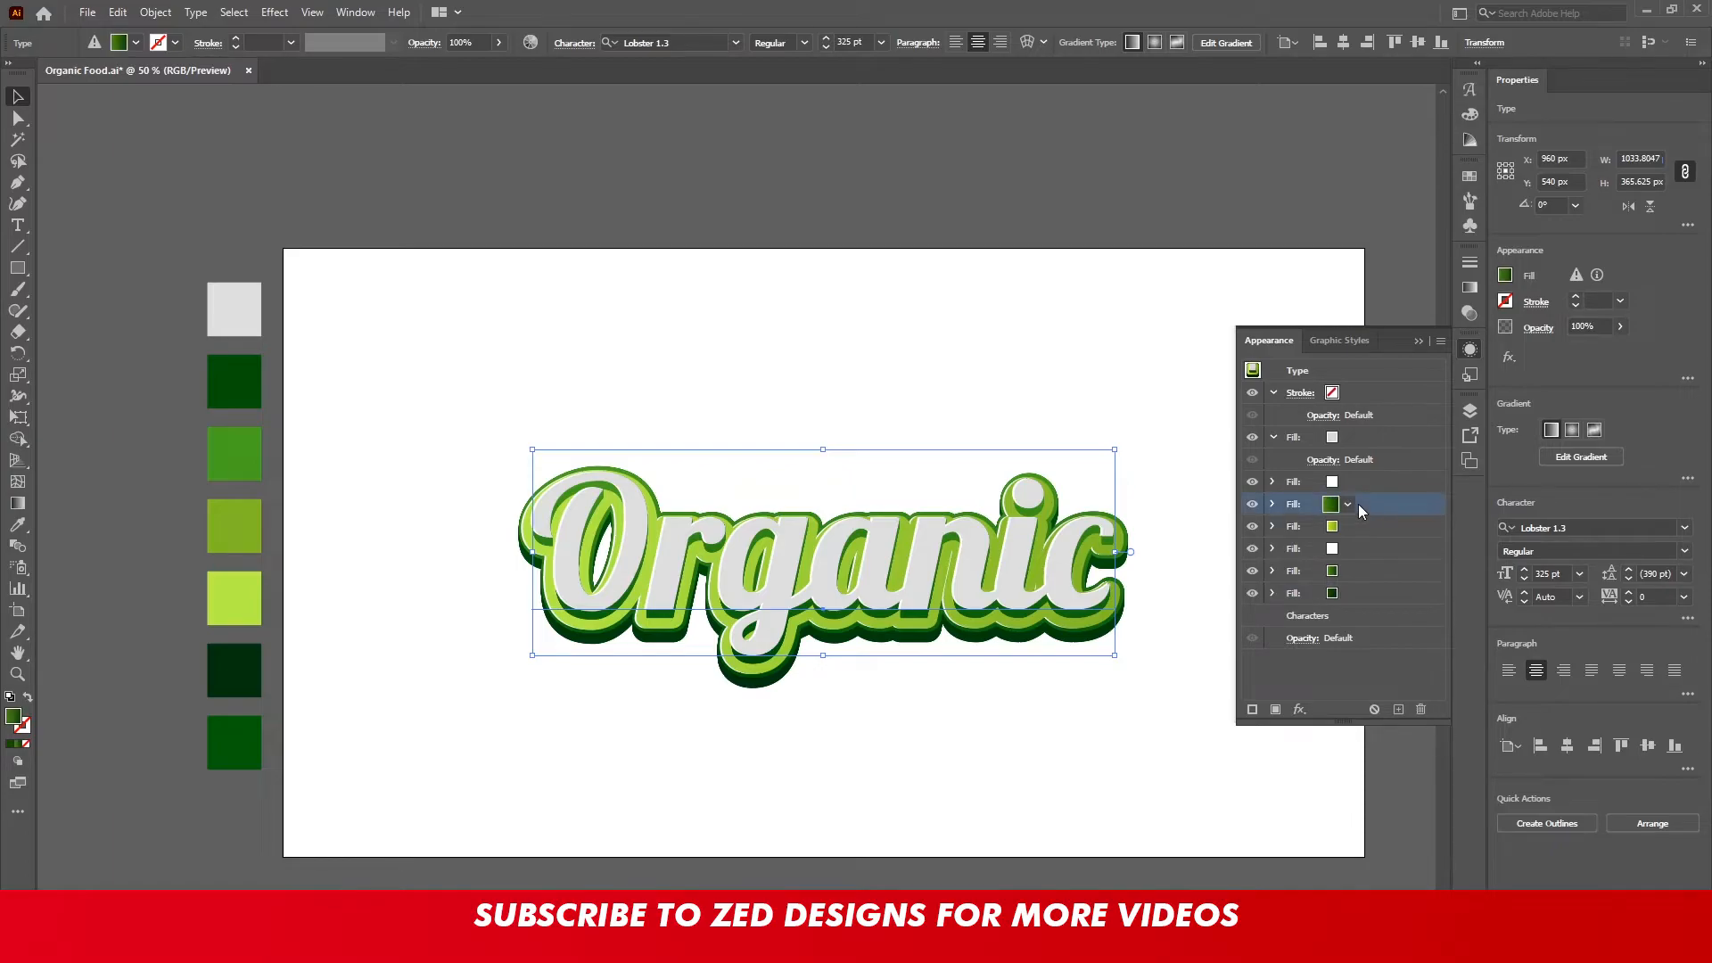
{"action": "left_click", "coordinate": [1349, 437]}
{"action": "left_click", "coordinate": [1397, 709]}
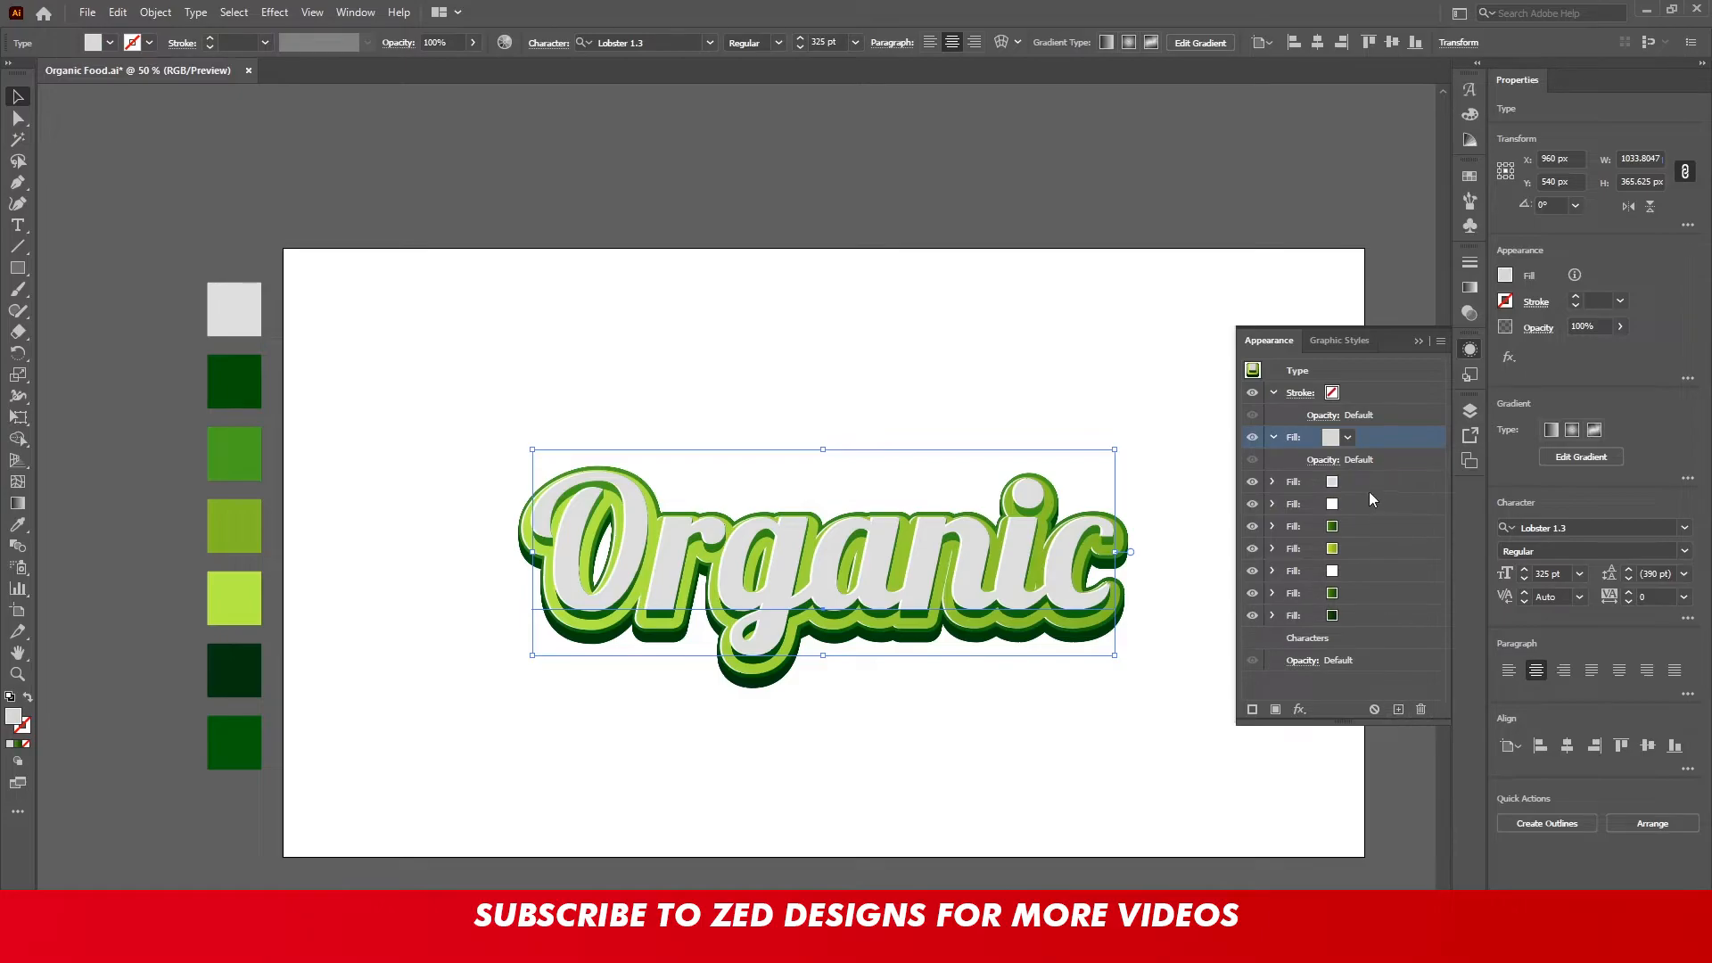
{"action": "left_click", "coordinate": [1338, 483]}
{"action": "left_click", "coordinate": [1341, 487]}
{"action": "left_click", "coordinate": [1190, 510]}
{"action": "left_click", "coordinate": [1386, 694]}
{"action": "left_click_drag", "start_coordinate": [1382, 484], "coordinate": [1371, 433]}
Add a Transform effect with a 15 px vertical move to the red fill, and move that fill between the upper green and lime gradient fills
{"action": "left_click", "coordinate": [1299, 708]}
{"action": "mouse_move", "coordinate": [1391, 347]}
{"action": "left_click", "coordinate": [1510, 403]}
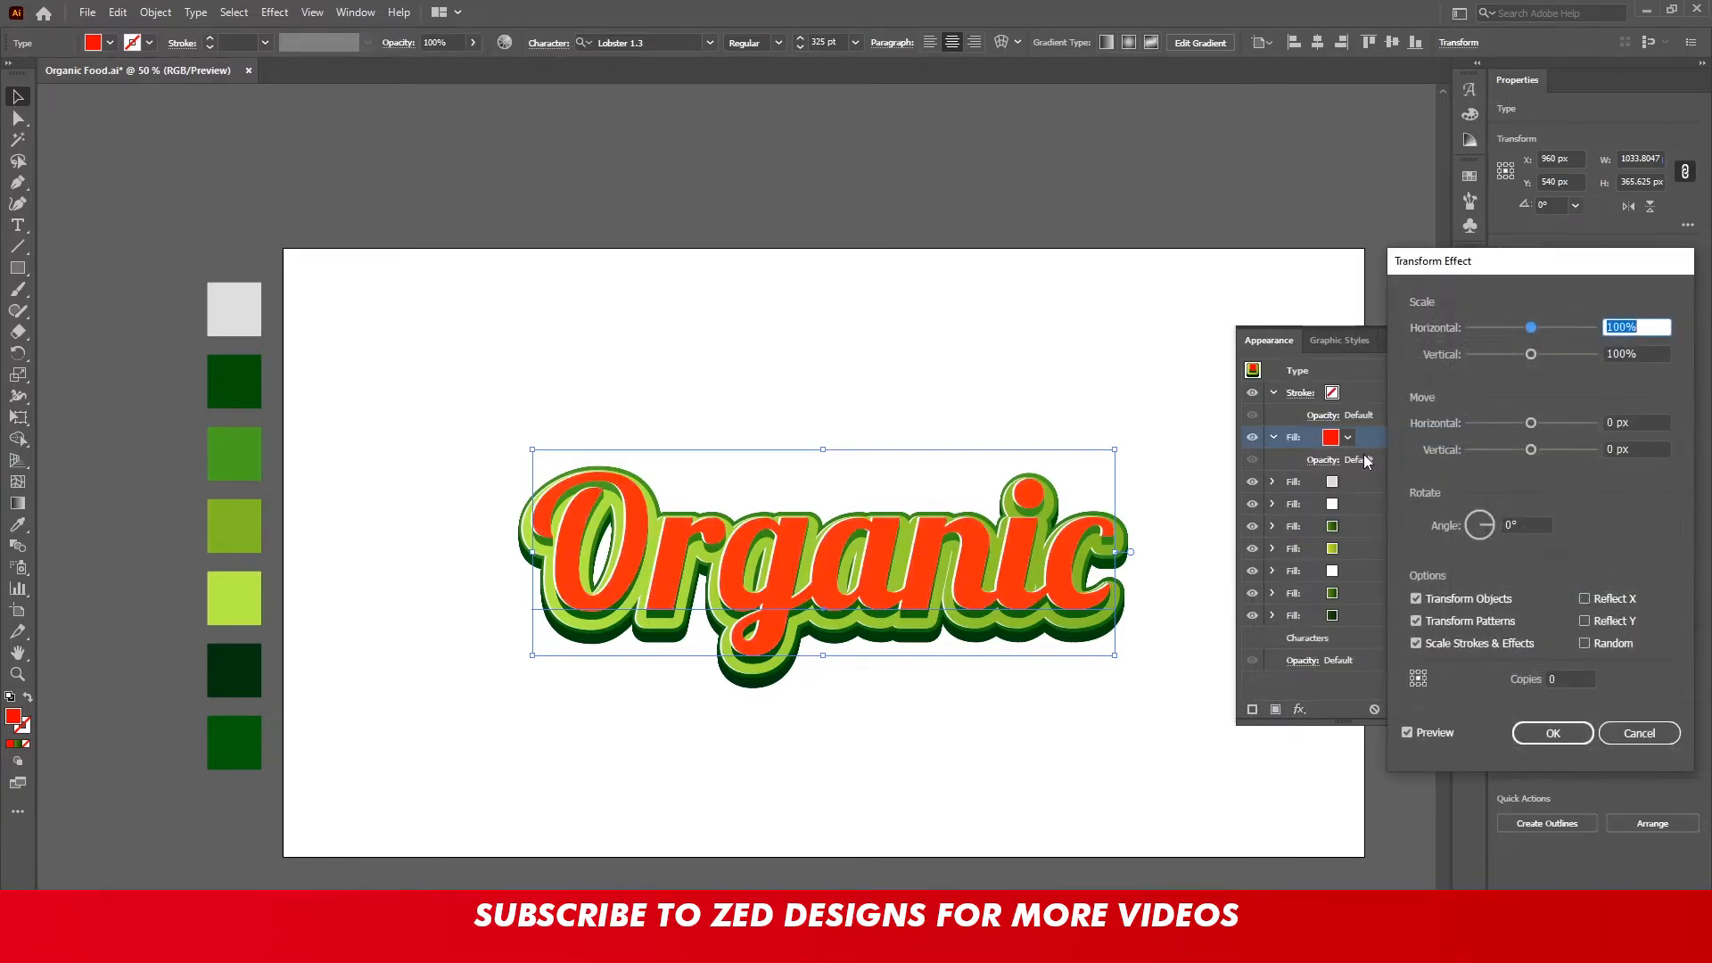
{"action": "key", "text": "Tab"}
{"action": "key", "text": "Tab"}
{"action": "key", "text": "Tab"}
{"action": "type", "text": "15"}
{"action": "key", "text": "Tab"}
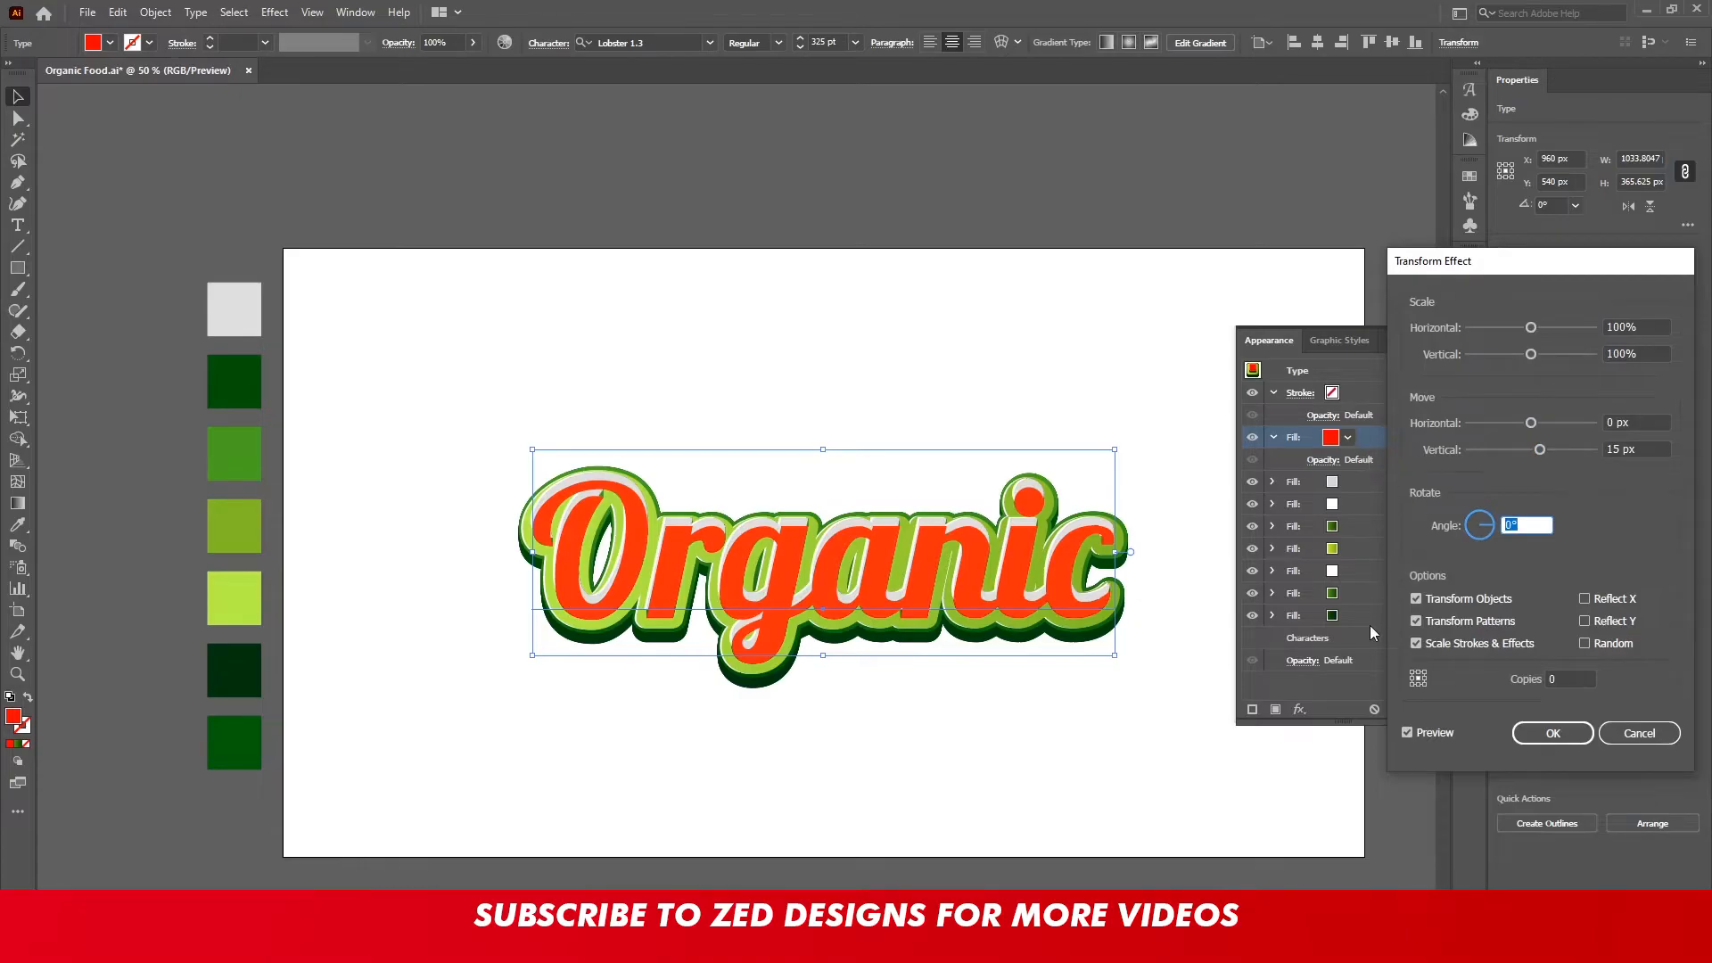
{"action": "left_click", "coordinate": [1552, 732]}
{"action": "left_click_drag", "start_coordinate": [1348, 437], "coordinate": [1339, 538]}
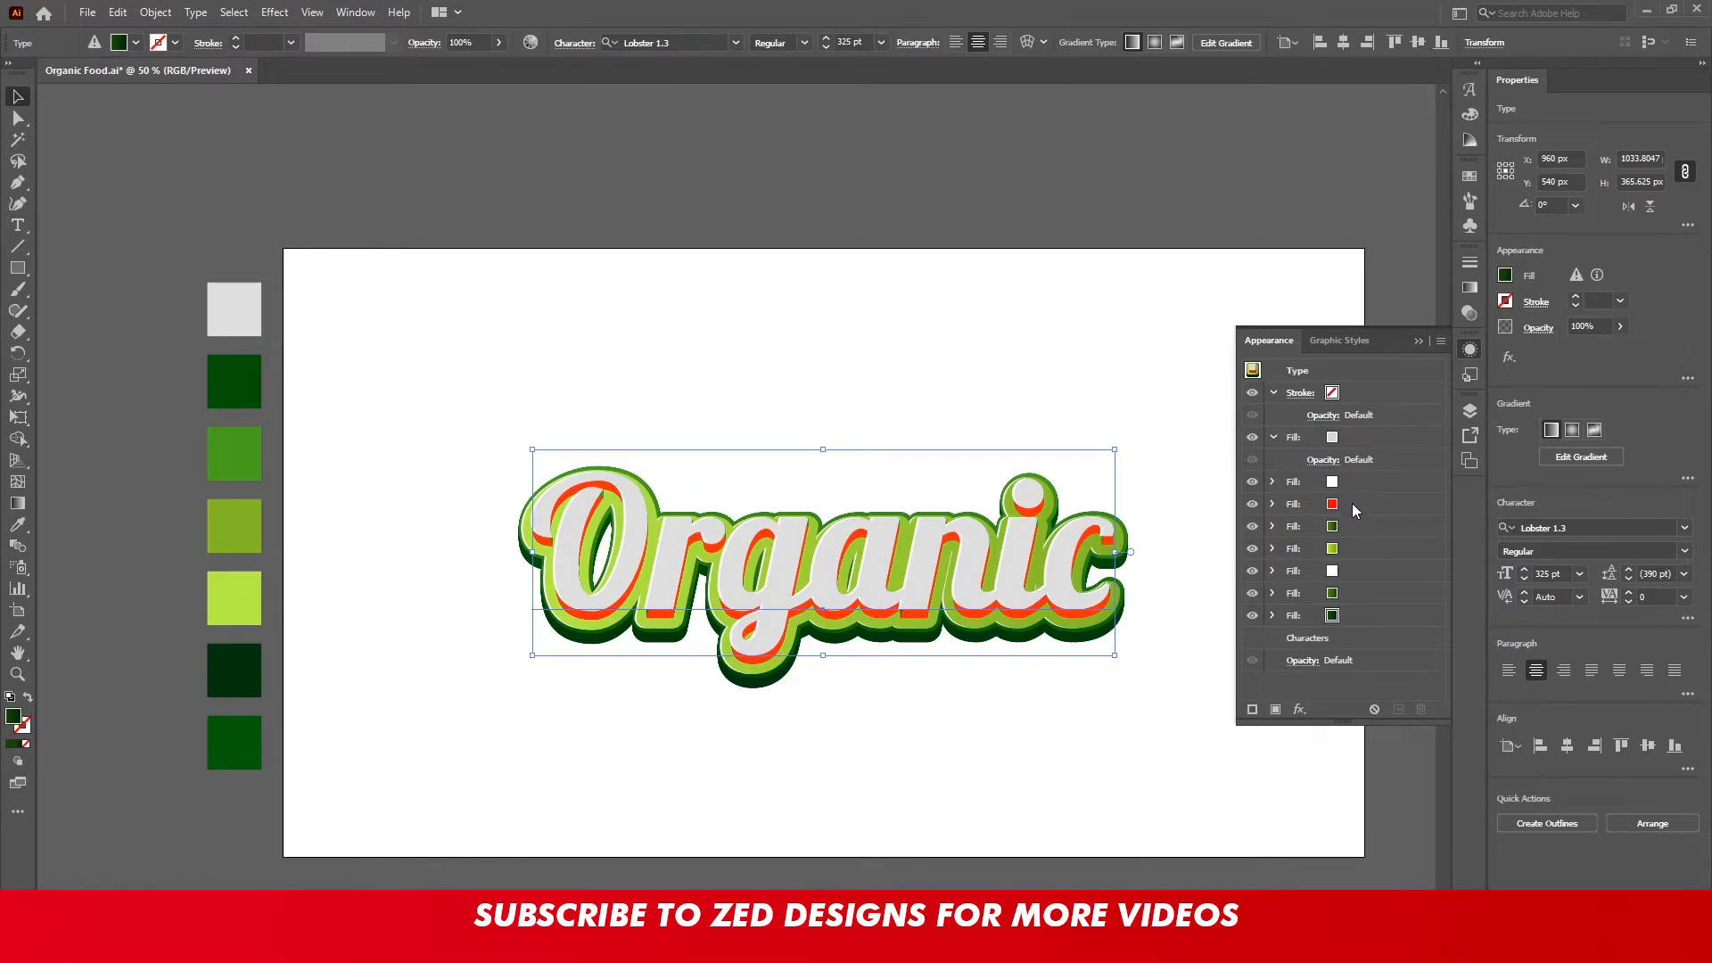
{"action": "left_click_drag", "start_coordinate": [1351, 506], "coordinate": [1346, 529]}
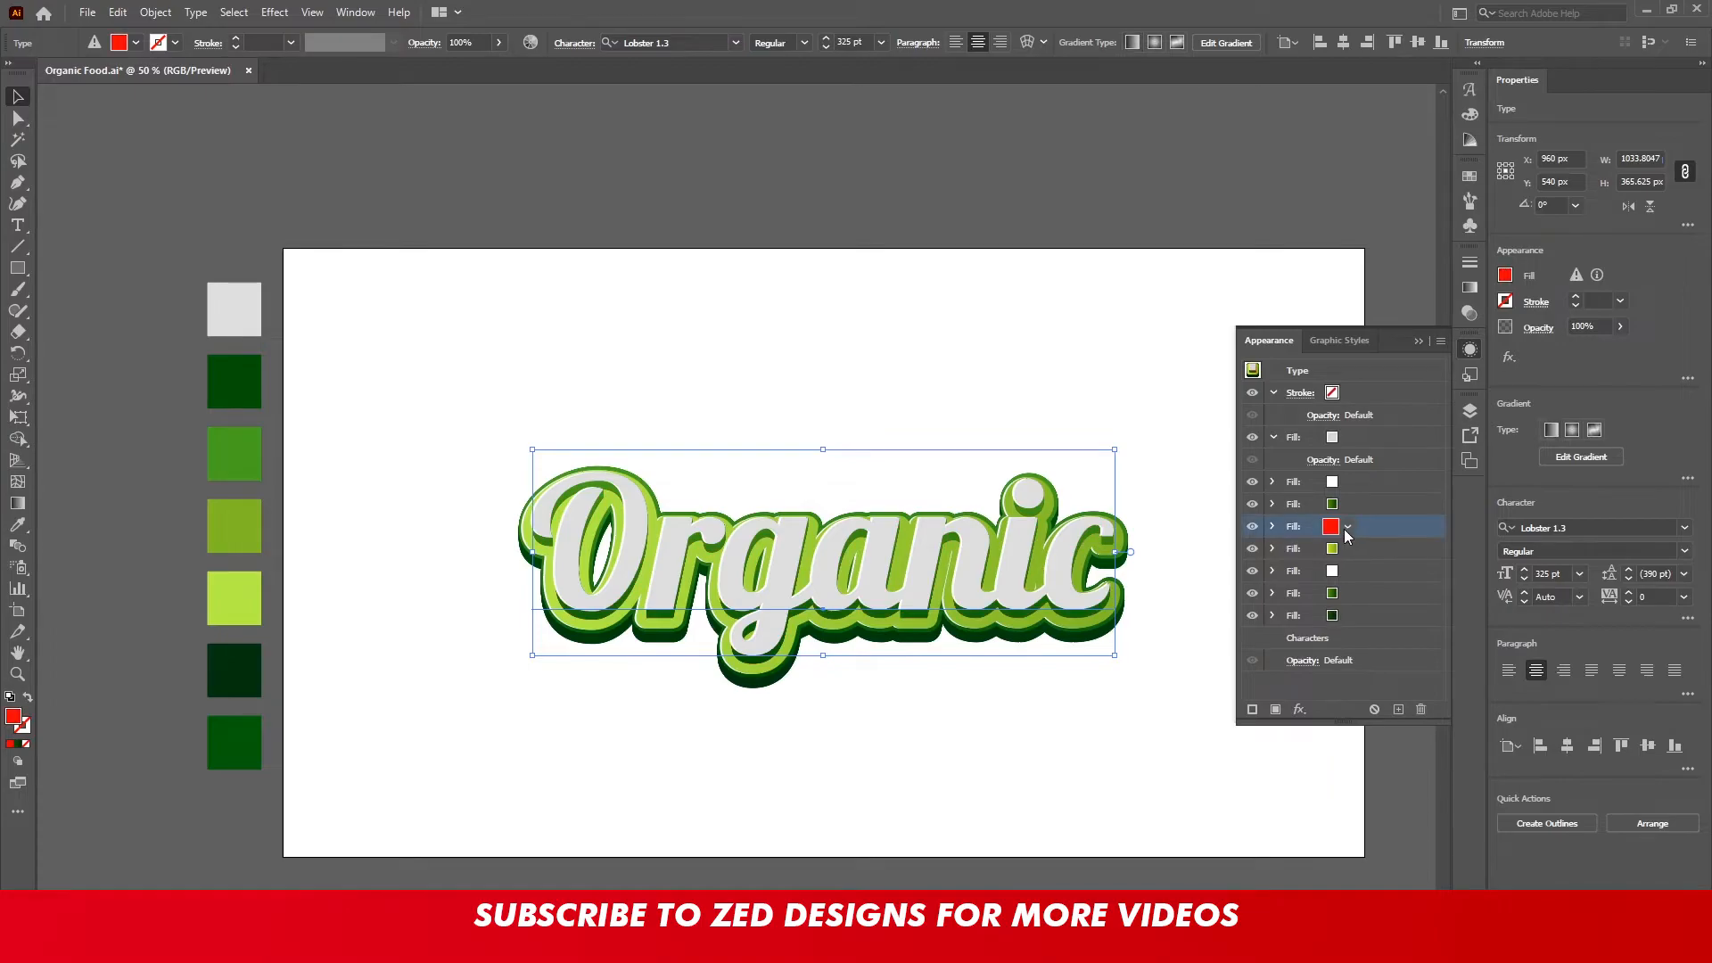
{"action": "left_click", "coordinate": [1301, 709]}
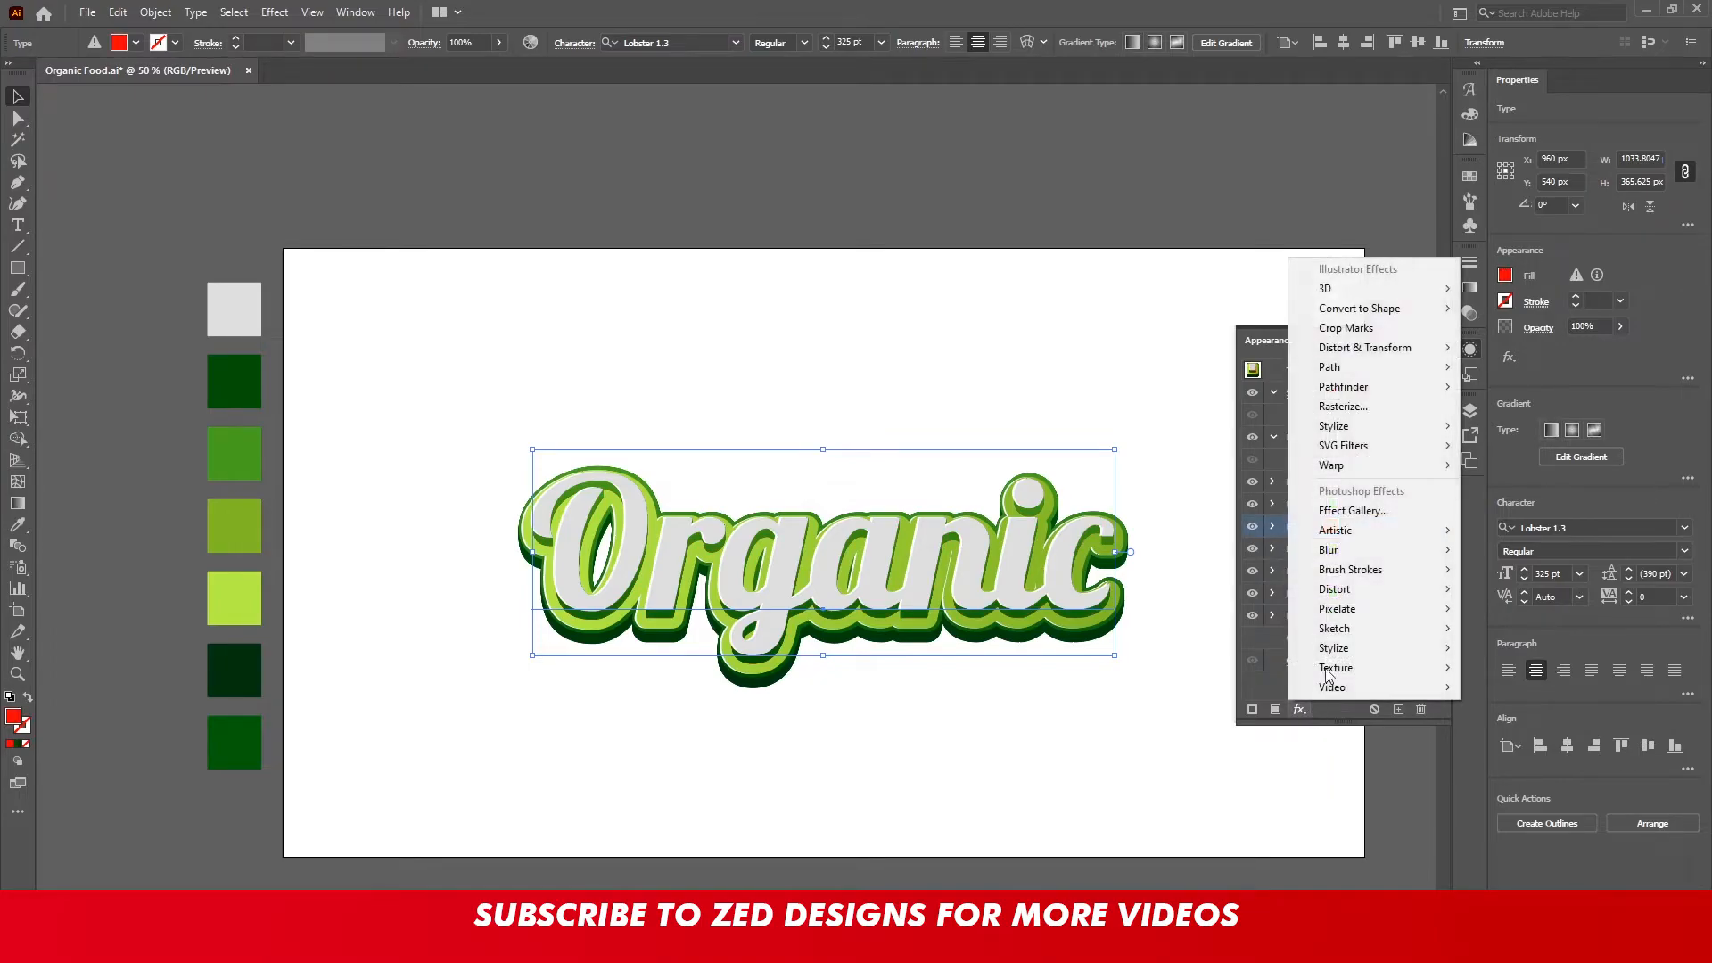
{"action": "mouse_move", "coordinate": [1407, 349]}
{"action": "left_click", "coordinate": [1512, 407]}
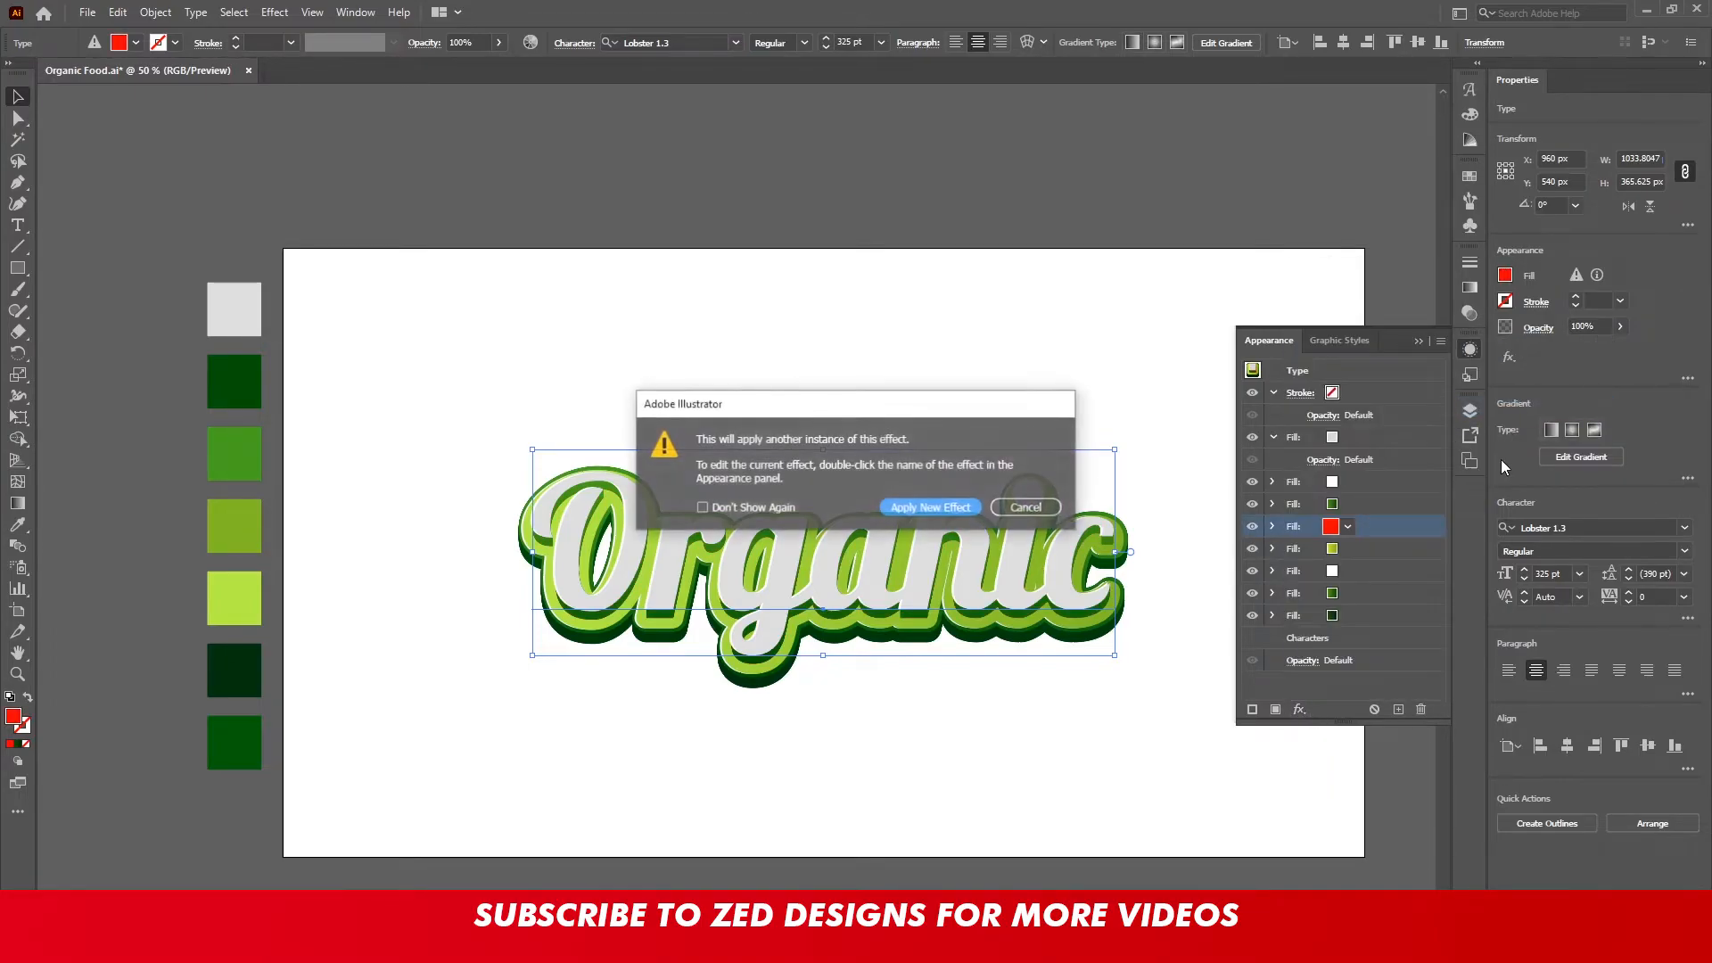
{"action": "key", "text": "Escape"}
Set the vertical move to 18 px in the red fill's existing Transform effect and apply it
{"action": "left_click", "coordinate": [1271, 527]}
{"action": "left_click", "coordinate": [1329, 549]}
{"action": "key", "text": "Tab"}
{"action": "key", "text": "Tab"}
{"action": "key", "text": "Tab"}
{"action": "key", "text": "Up"}
{"action": "key", "text": "Up"}
{"action": "key", "text": "Tab"}
{"action": "key", "text": "shift+Tab"}
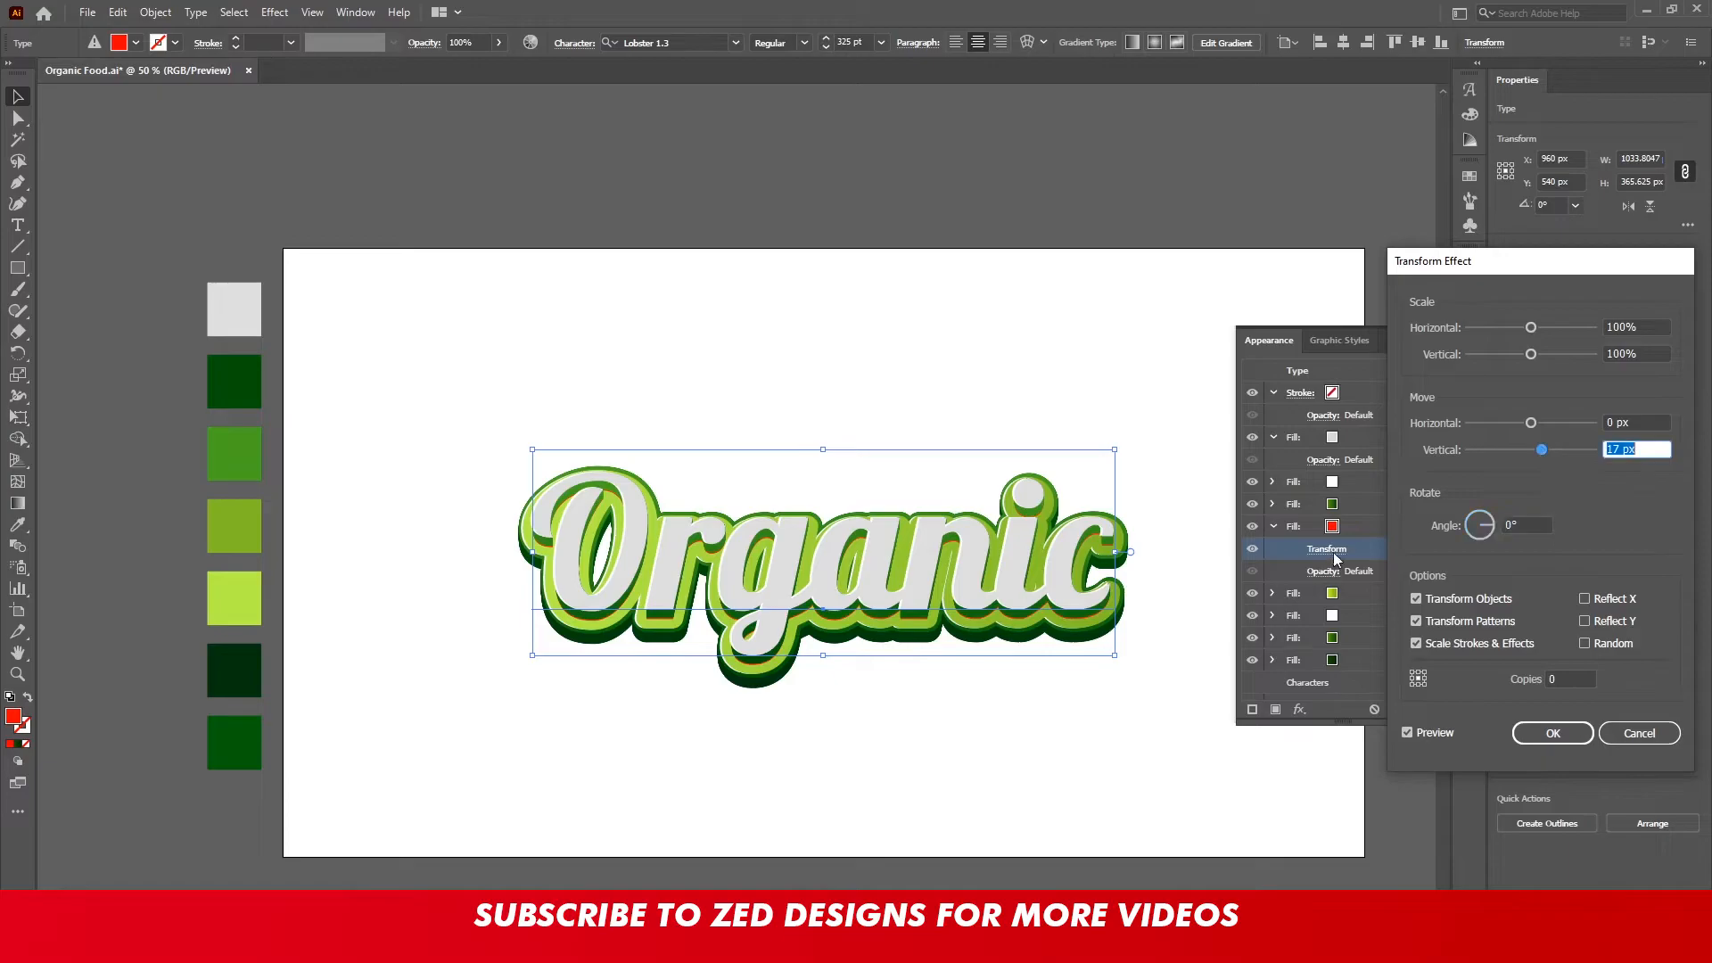
{"action": "key", "text": "Up"}
{"action": "key", "text": "Tab"}
{"action": "left_click", "coordinate": [1564, 731]}
Recolour the red fill black
{"action": "left_click", "coordinate": [1340, 528]}
{"action": "left_click", "coordinate": [1348, 526]}
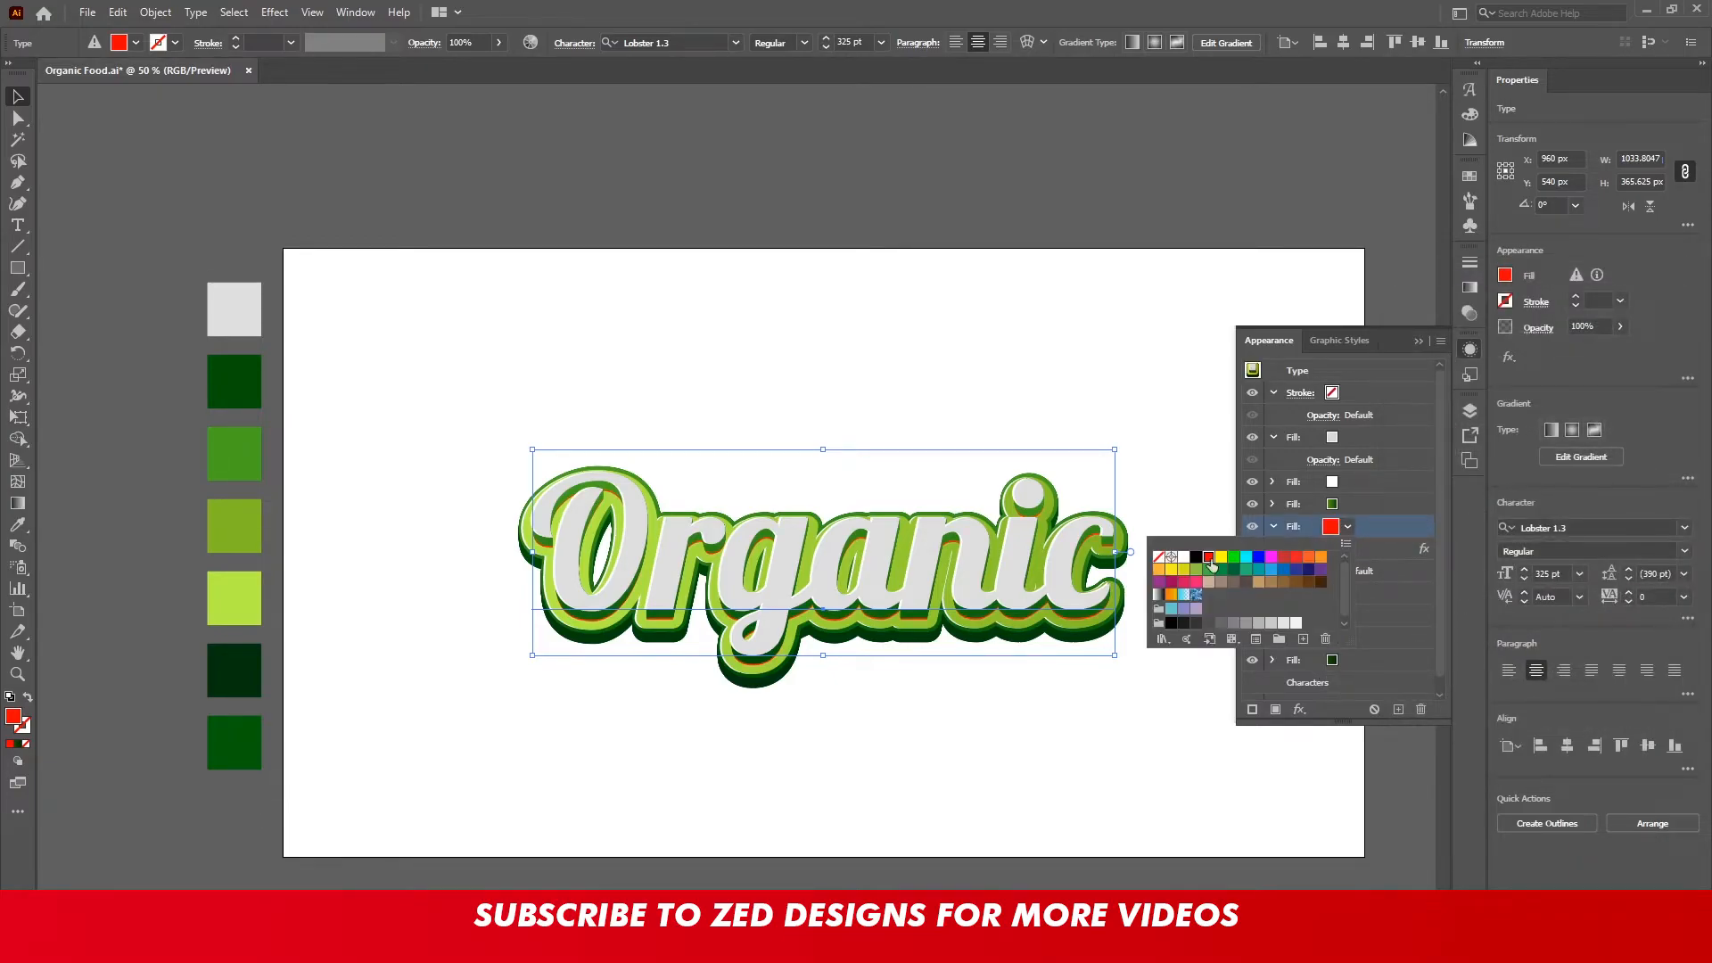
{"action": "left_click", "coordinate": [1196, 558]}
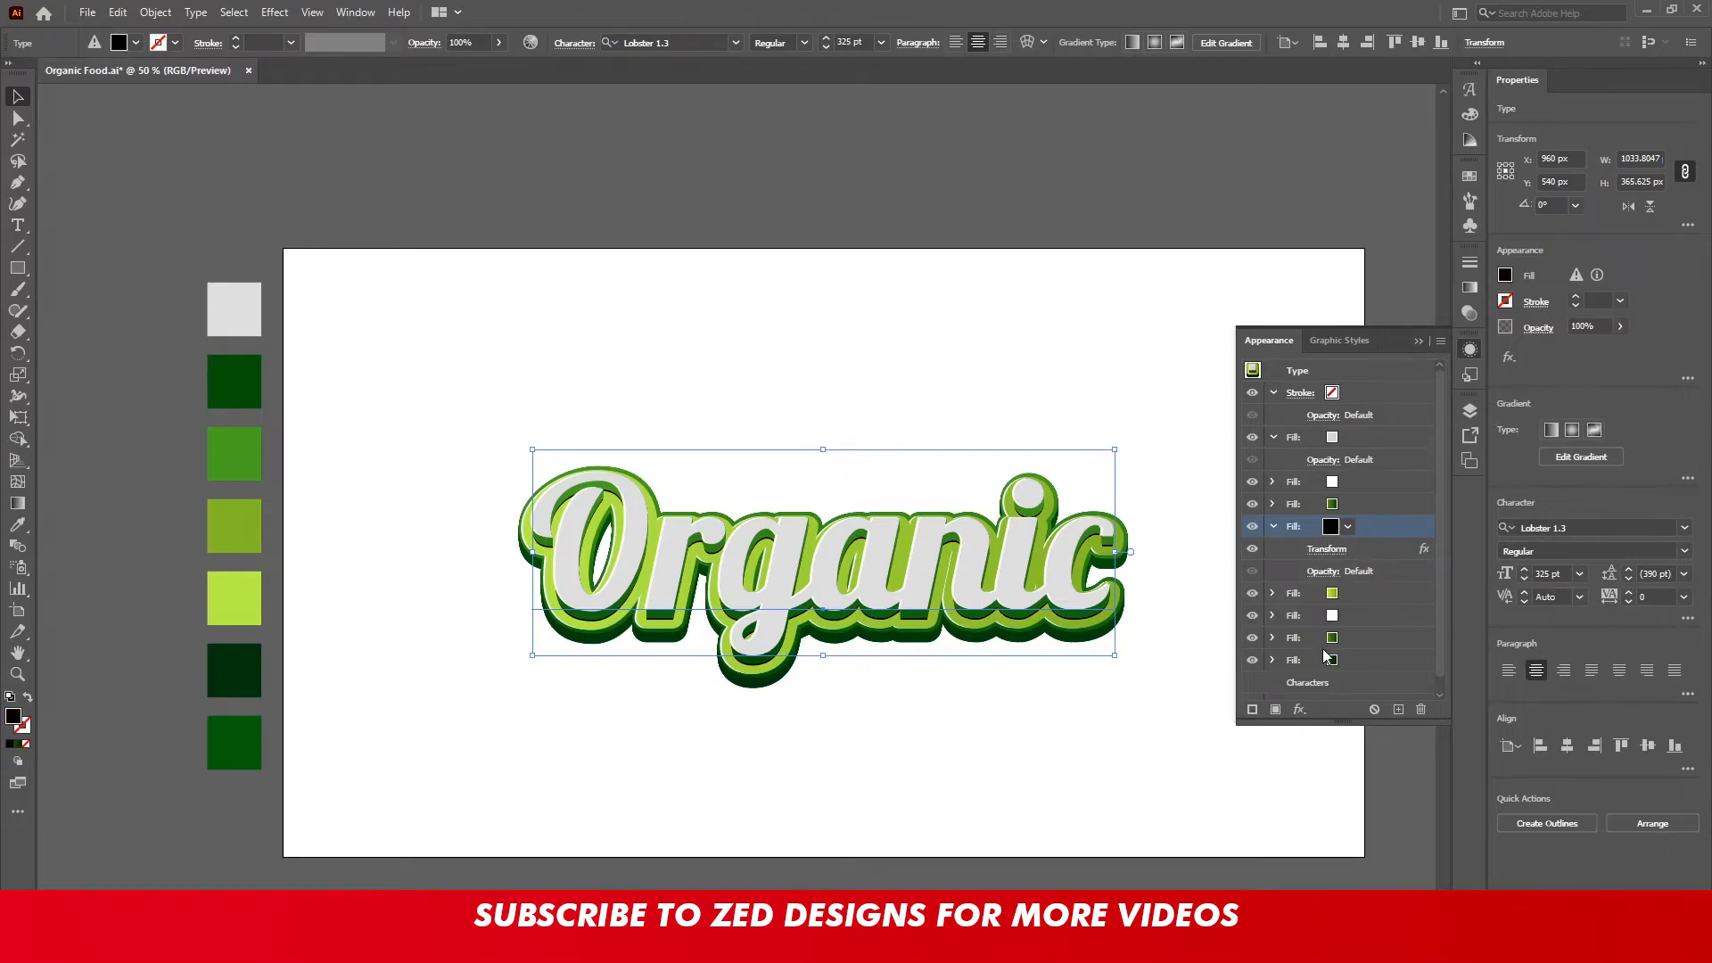
Apply a Gaussian Blur with a radius of 15 pixels to the black fill and keep that fill selected
{"action": "left_click", "coordinate": [1301, 707]}
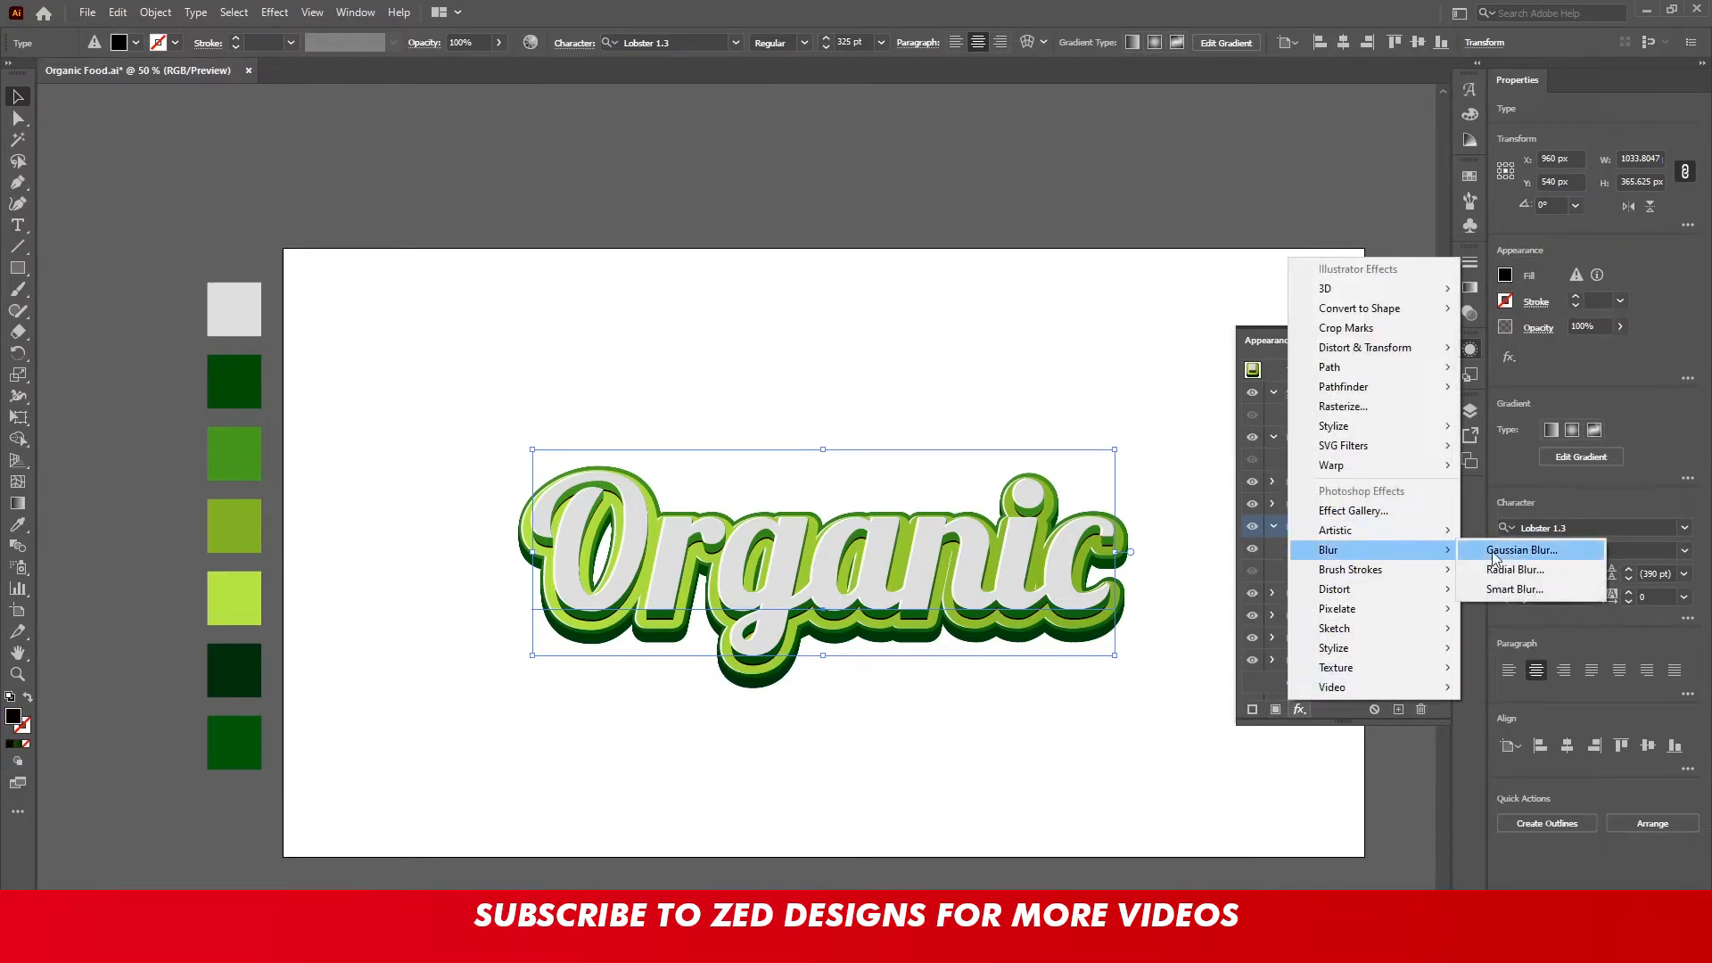
{"action": "left_click", "coordinate": [1506, 548]}
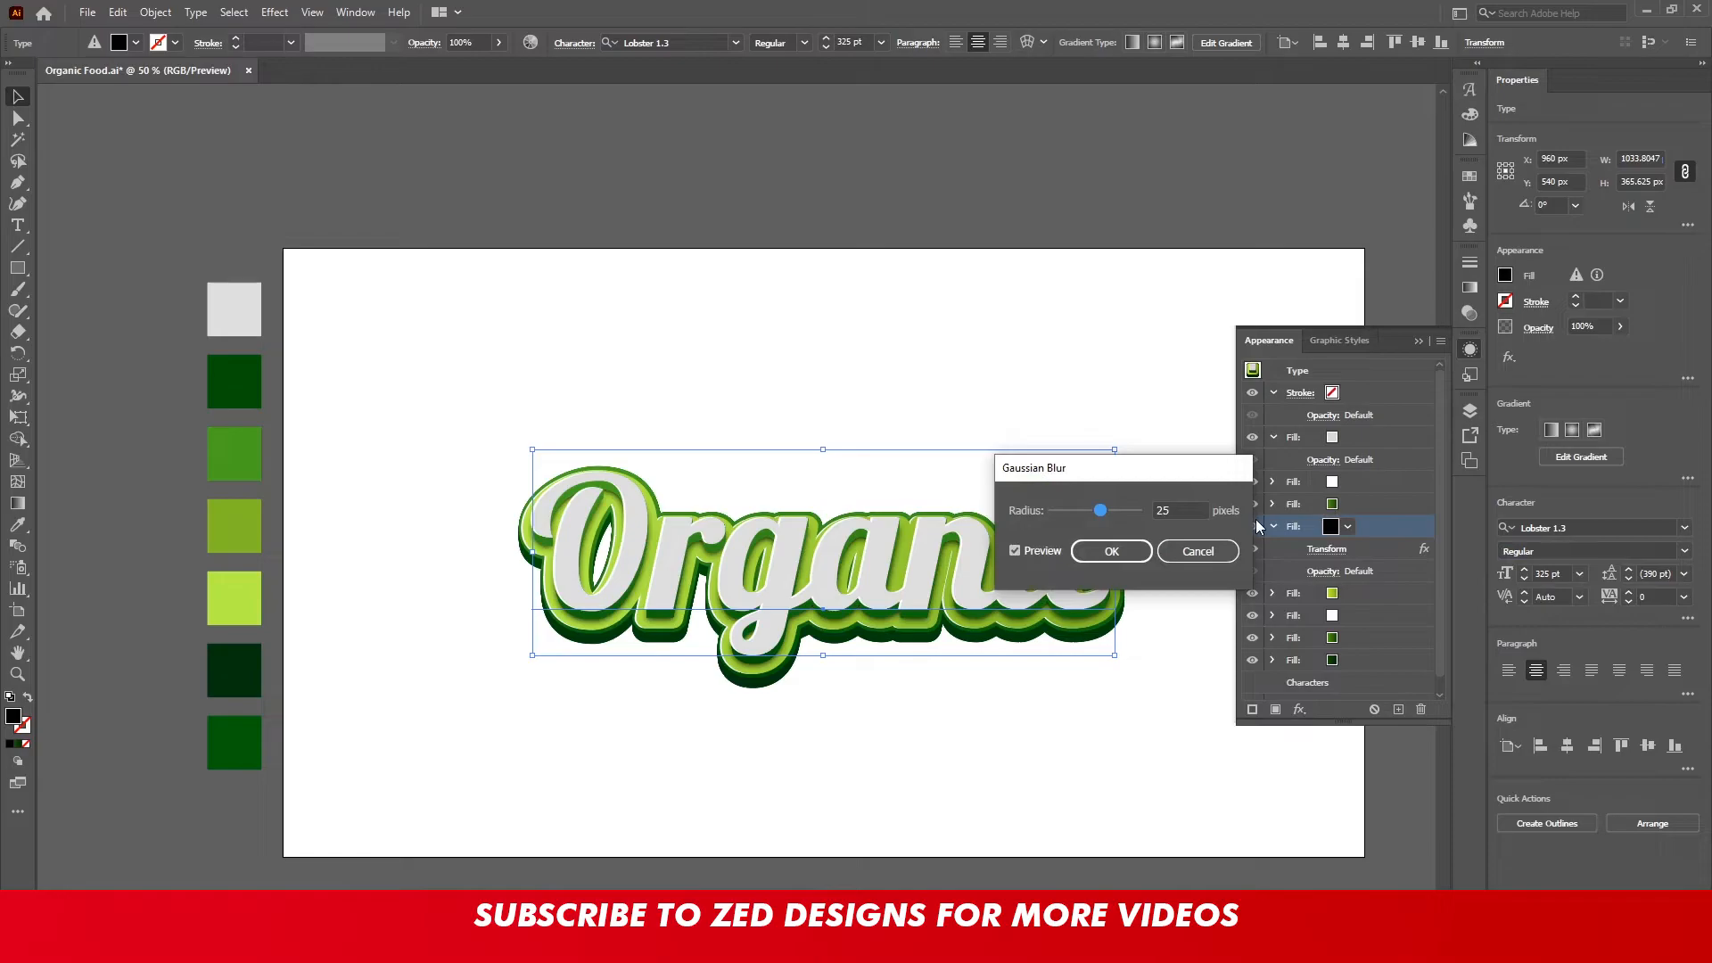
{"action": "double_click", "coordinate": [1148, 517]}
{"action": "type", "text": "15"}
{"action": "key", "text": "Tab"}
{"action": "left_click", "coordinate": [1105, 552]}
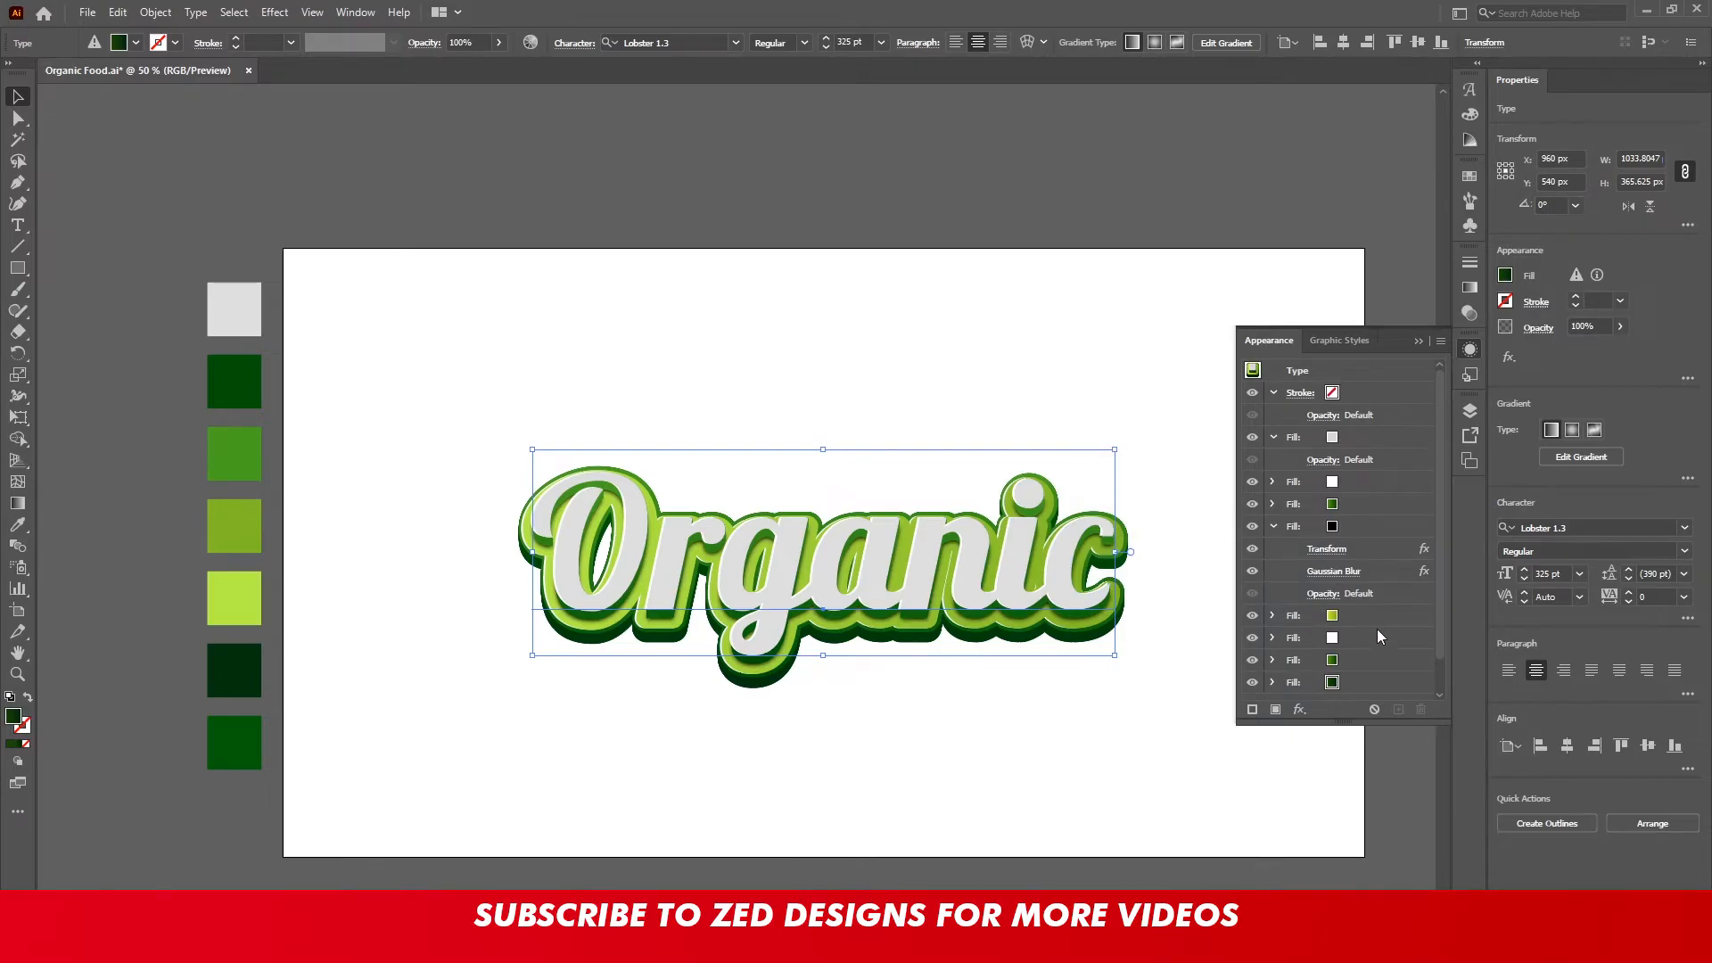
{"action": "left_click", "coordinate": [1289, 534]}
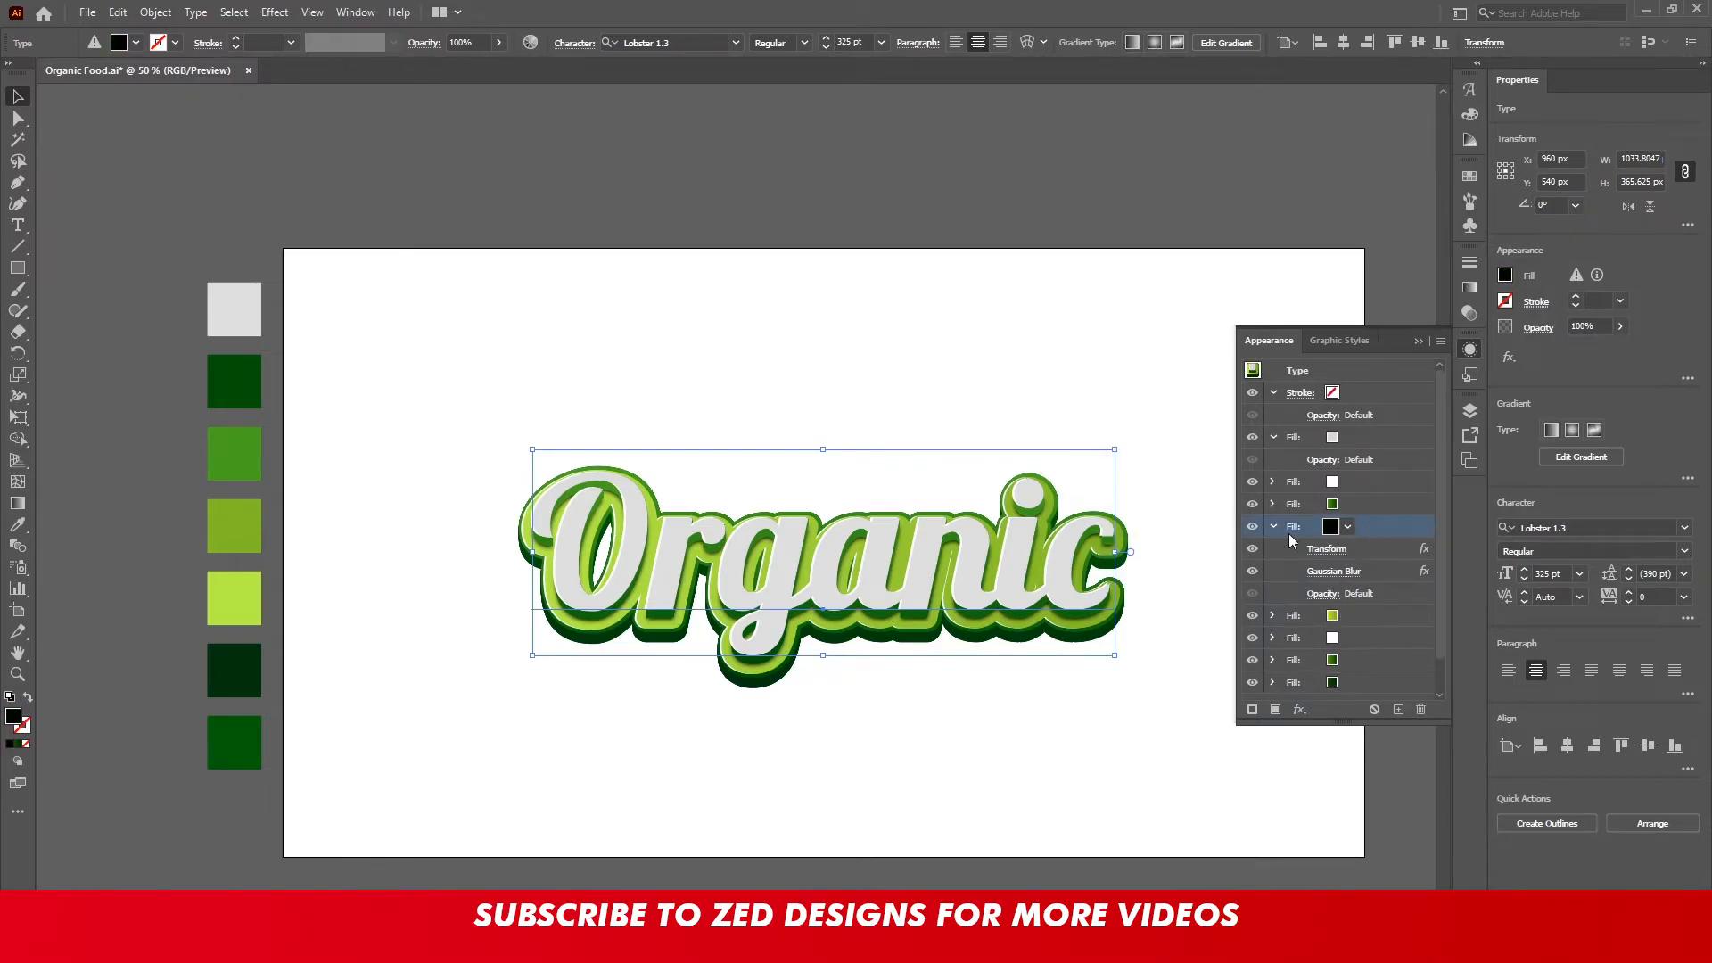
Duplicate the bottommost dark green gradient fill and recolour the lower copy black
{"action": "left_click", "coordinate": [1273, 527]}
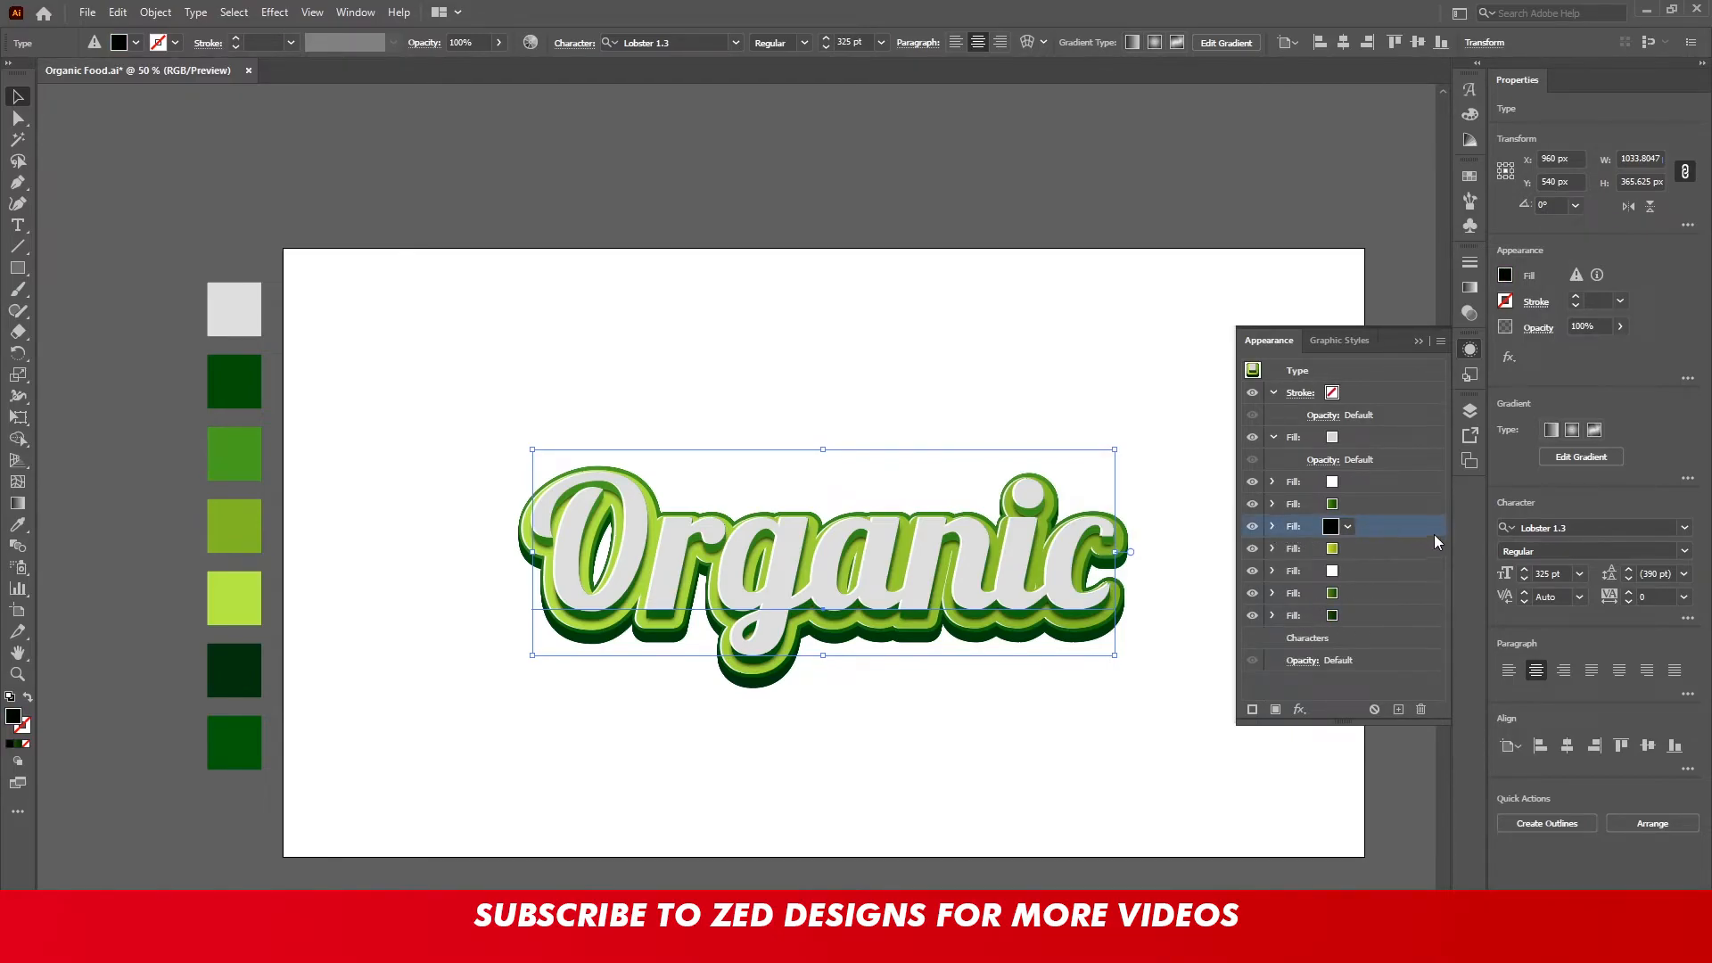
{"action": "left_click", "coordinate": [1323, 618]}
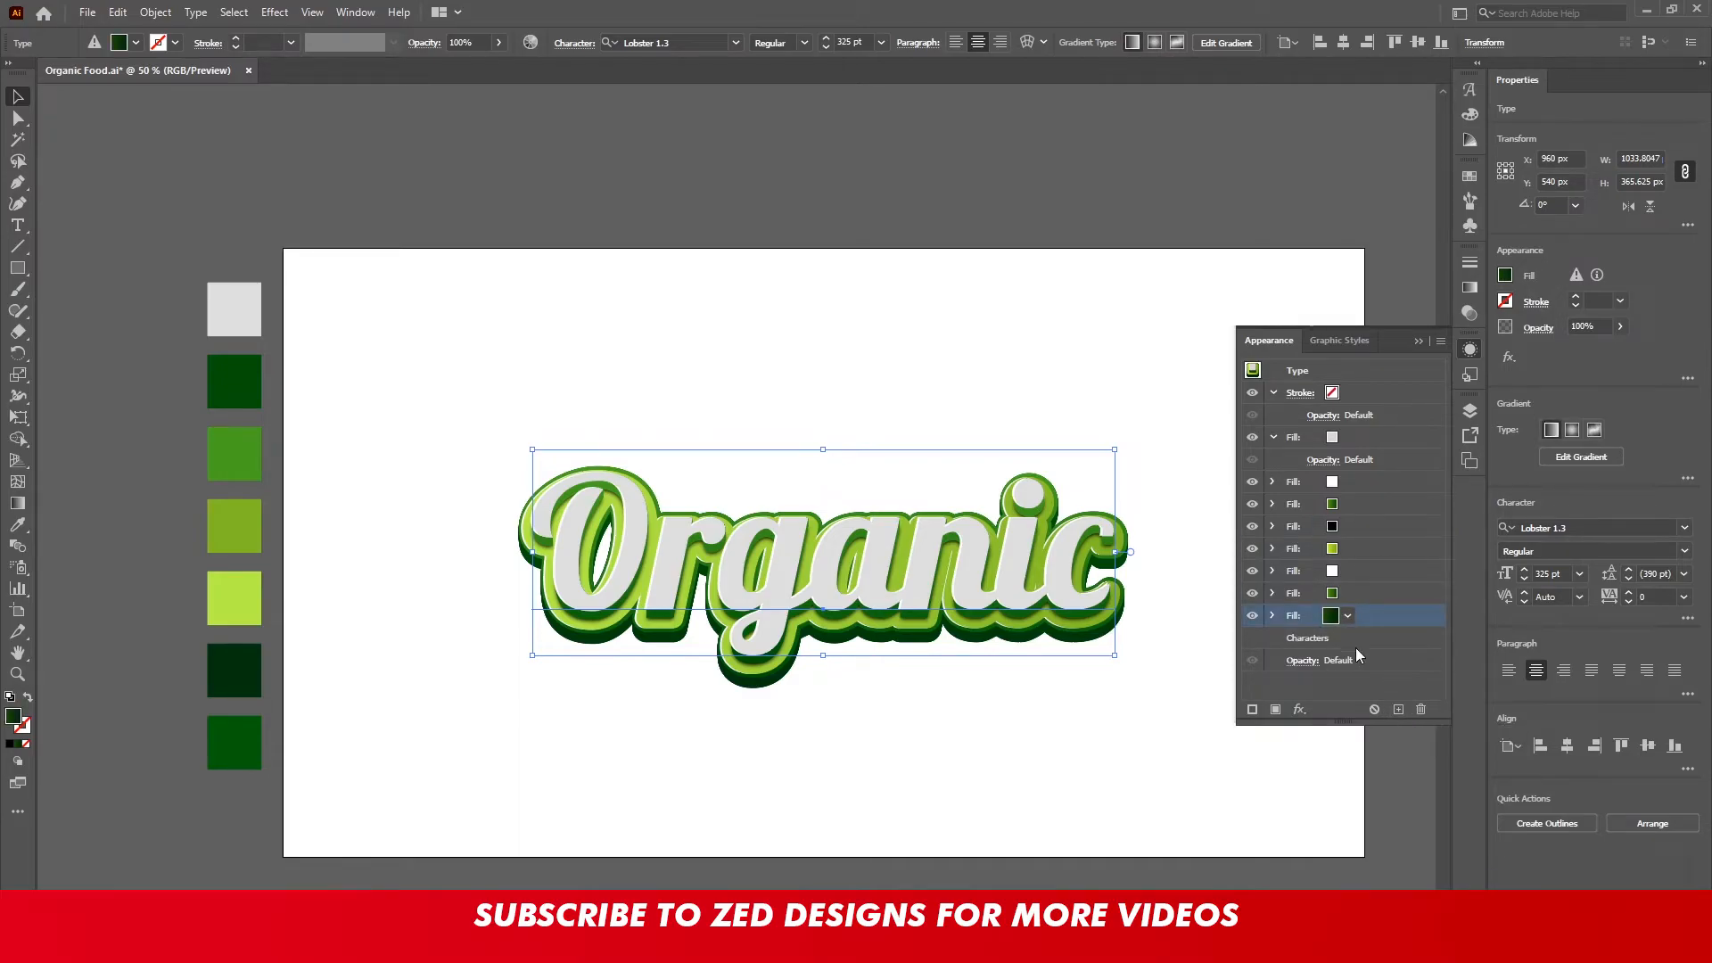
{"action": "left_click", "coordinate": [1397, 710]}
{"action": "left_click", "coordinate": [1335, 643]}
{"action": "left_click", "coordinate": [1343, 642]}
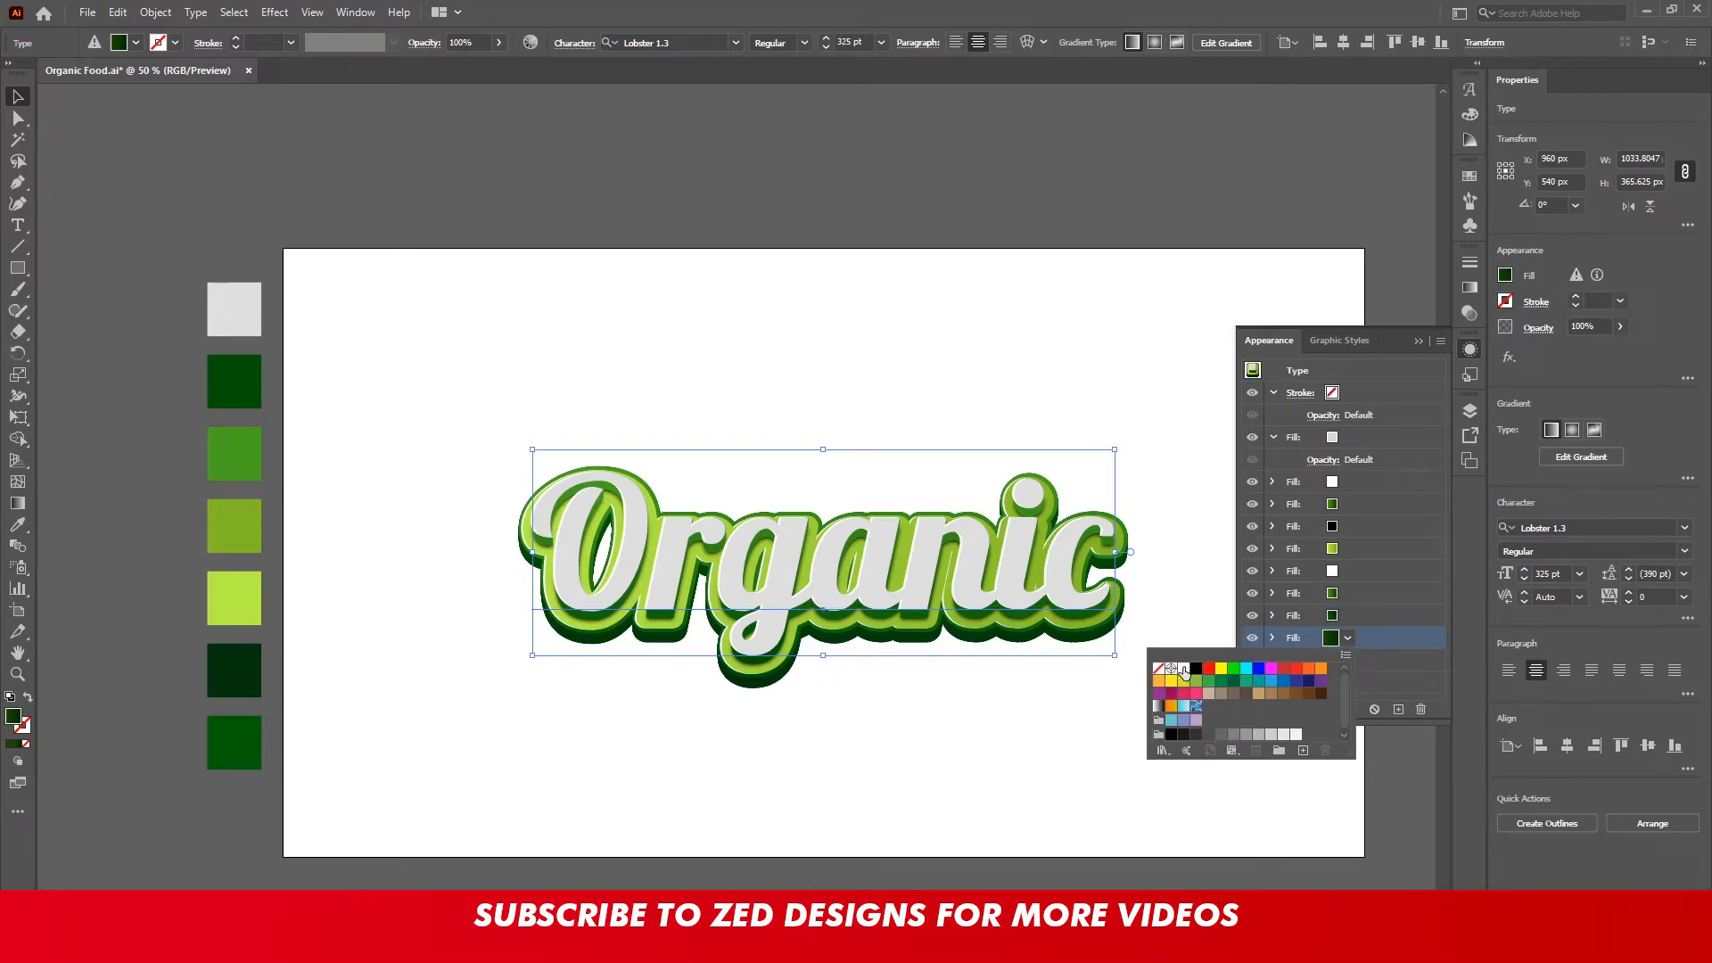
{"action": "left_click", "coordinate": [1376, 638]}
Set the vertical move to 18 px in the first Transform effect of the bottommost black fill
{"action": "left_click", "coordinate": [1273, 638]}
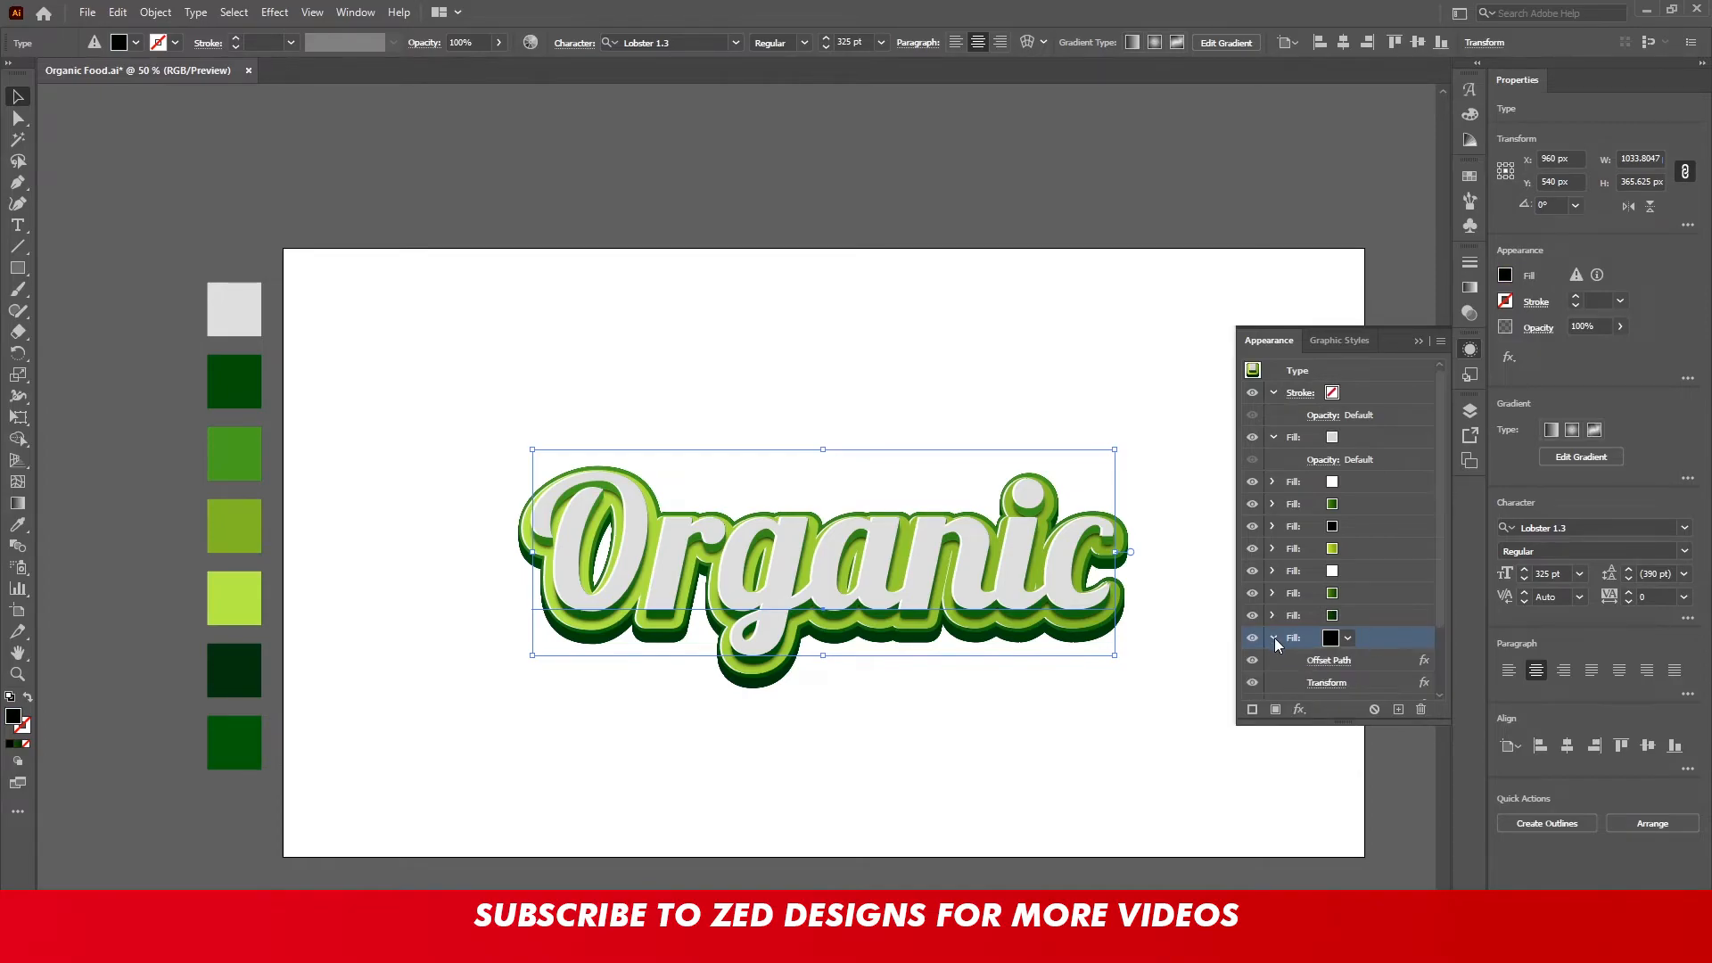
{"action": "scroll", "coordinate": [1375, 624], "scroll_direction": "down", "scroll_amount": 2}
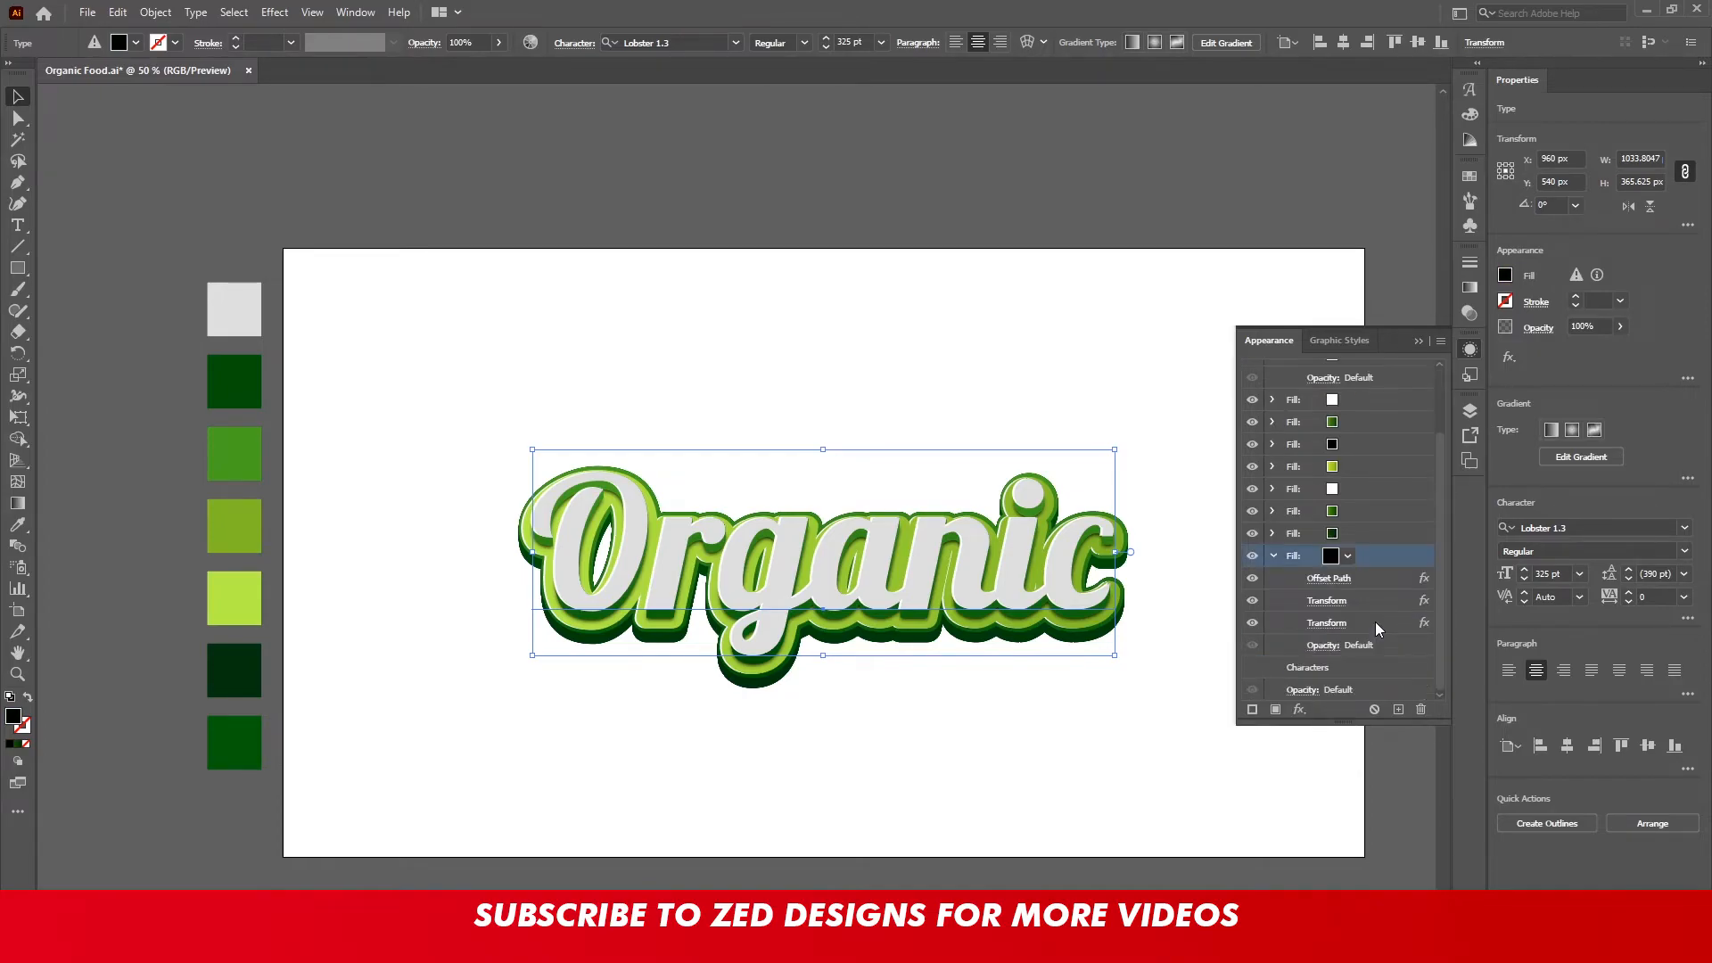
{"action": "left_click", "coordinate": [1327, 601]}
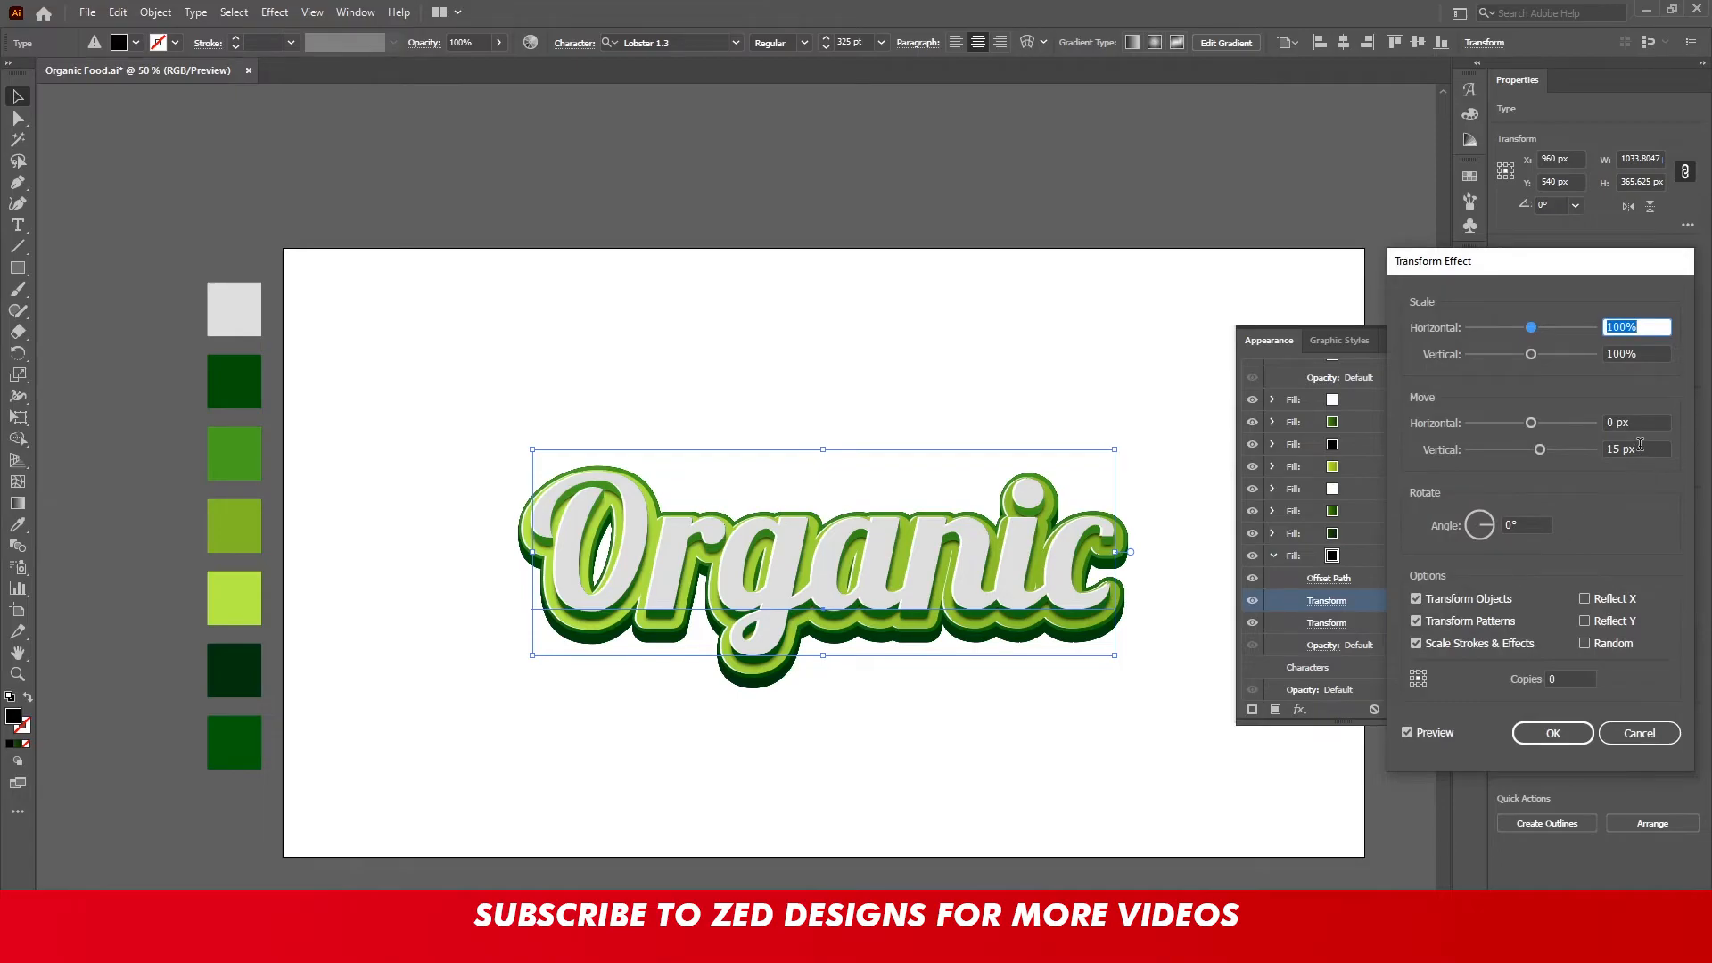
{"action": "left_click", "coordinate": [1641, 449]}
{"action": "type", "text": "18"}
{"action": "key", "text": "Tab"}
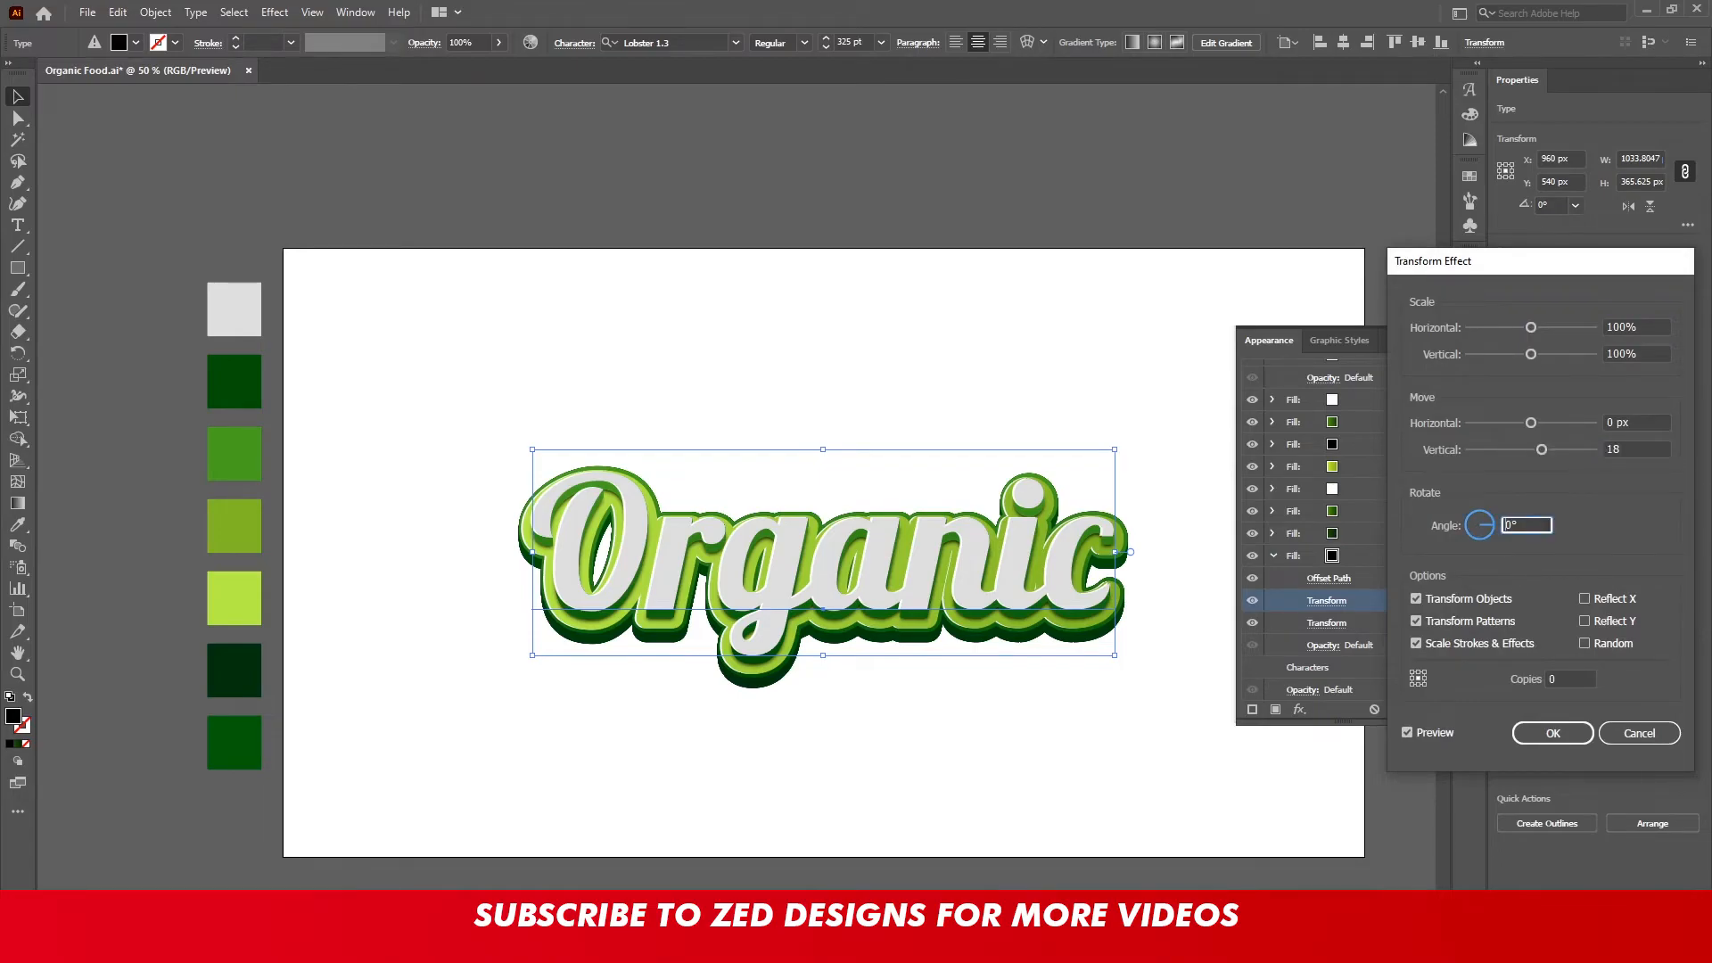
{"action": "left_click", "coordinate": [1553, 732]}
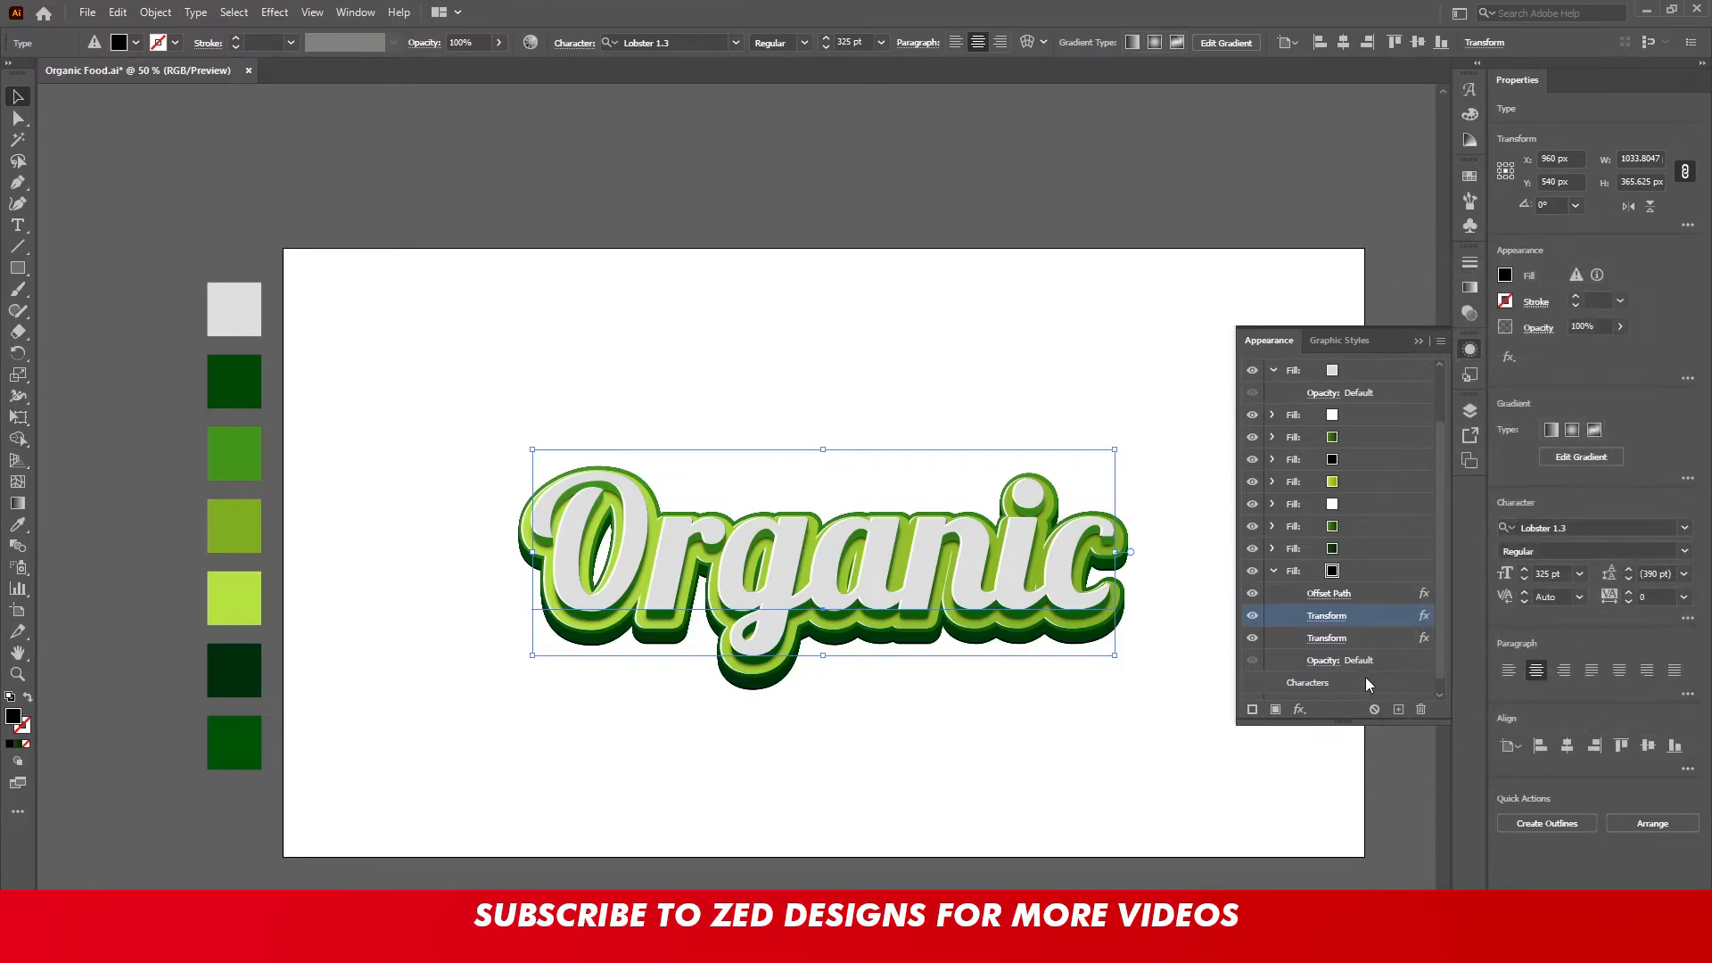
Add a Gaussian Blur with a radius of 18 pixels to the bottommost black fill
{"action": "left_click", "coordinate": [1358, 574]}
{"action": "left_click", "coordinate": [1299, 709]}
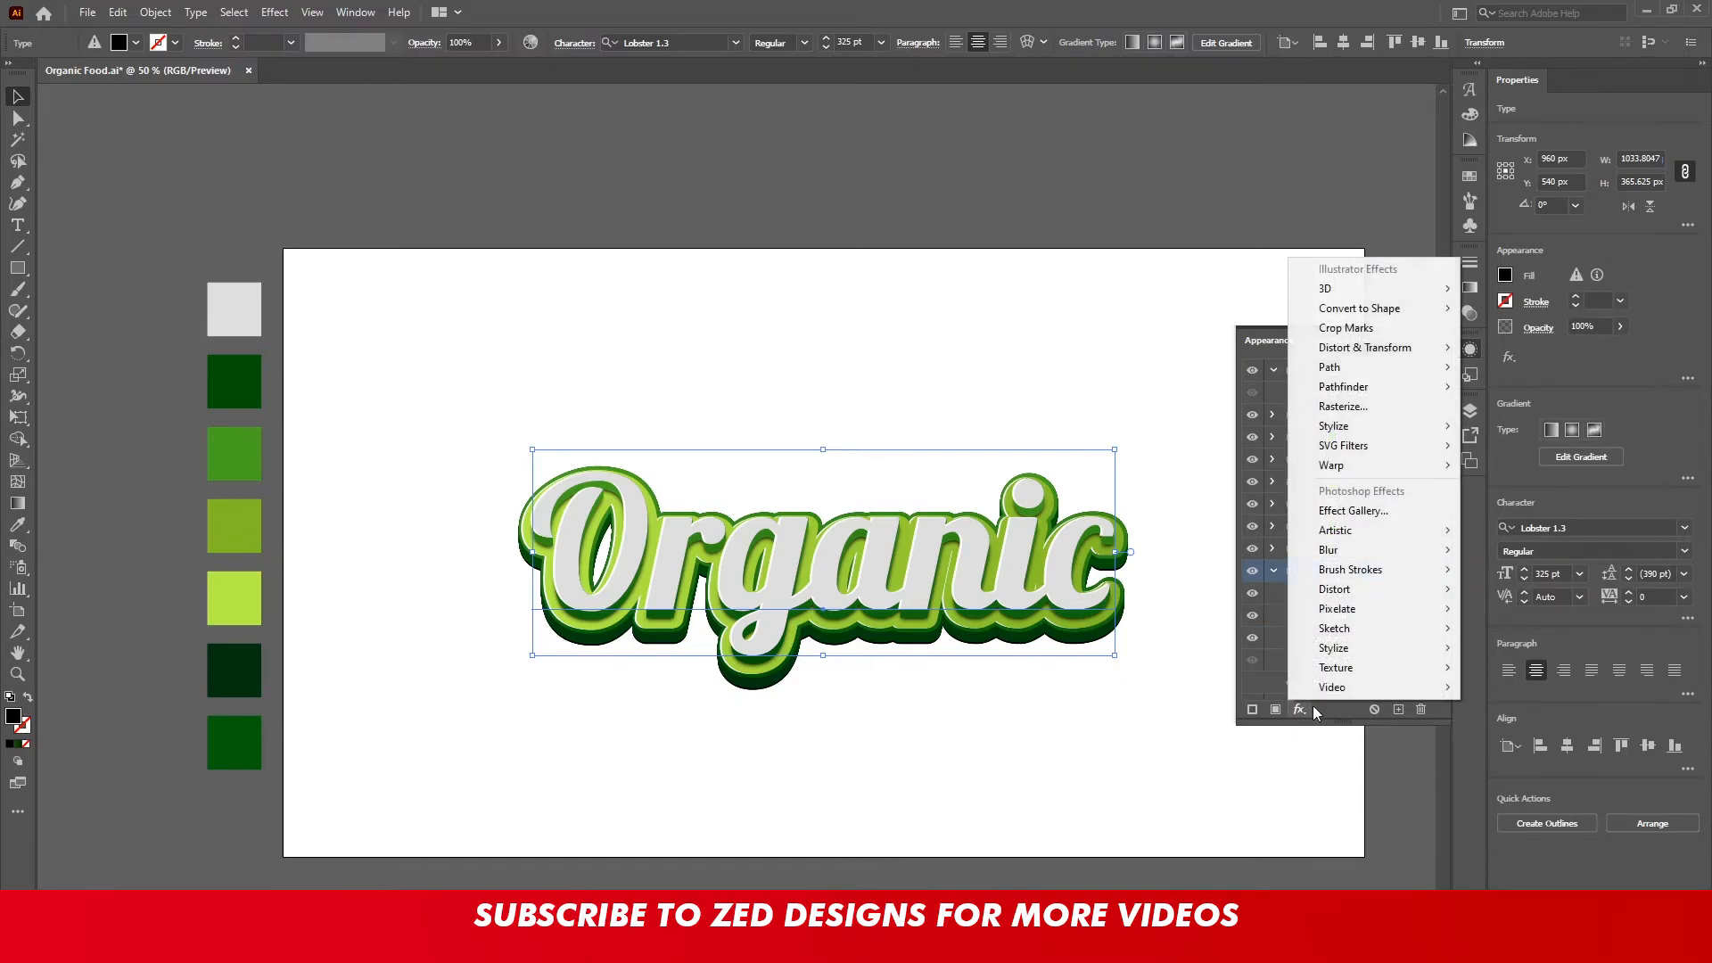
{"action": "mouse_move", "coordinate": [1446, 554]}
{"action": "left_click", "coordinate": [1498, 551]}
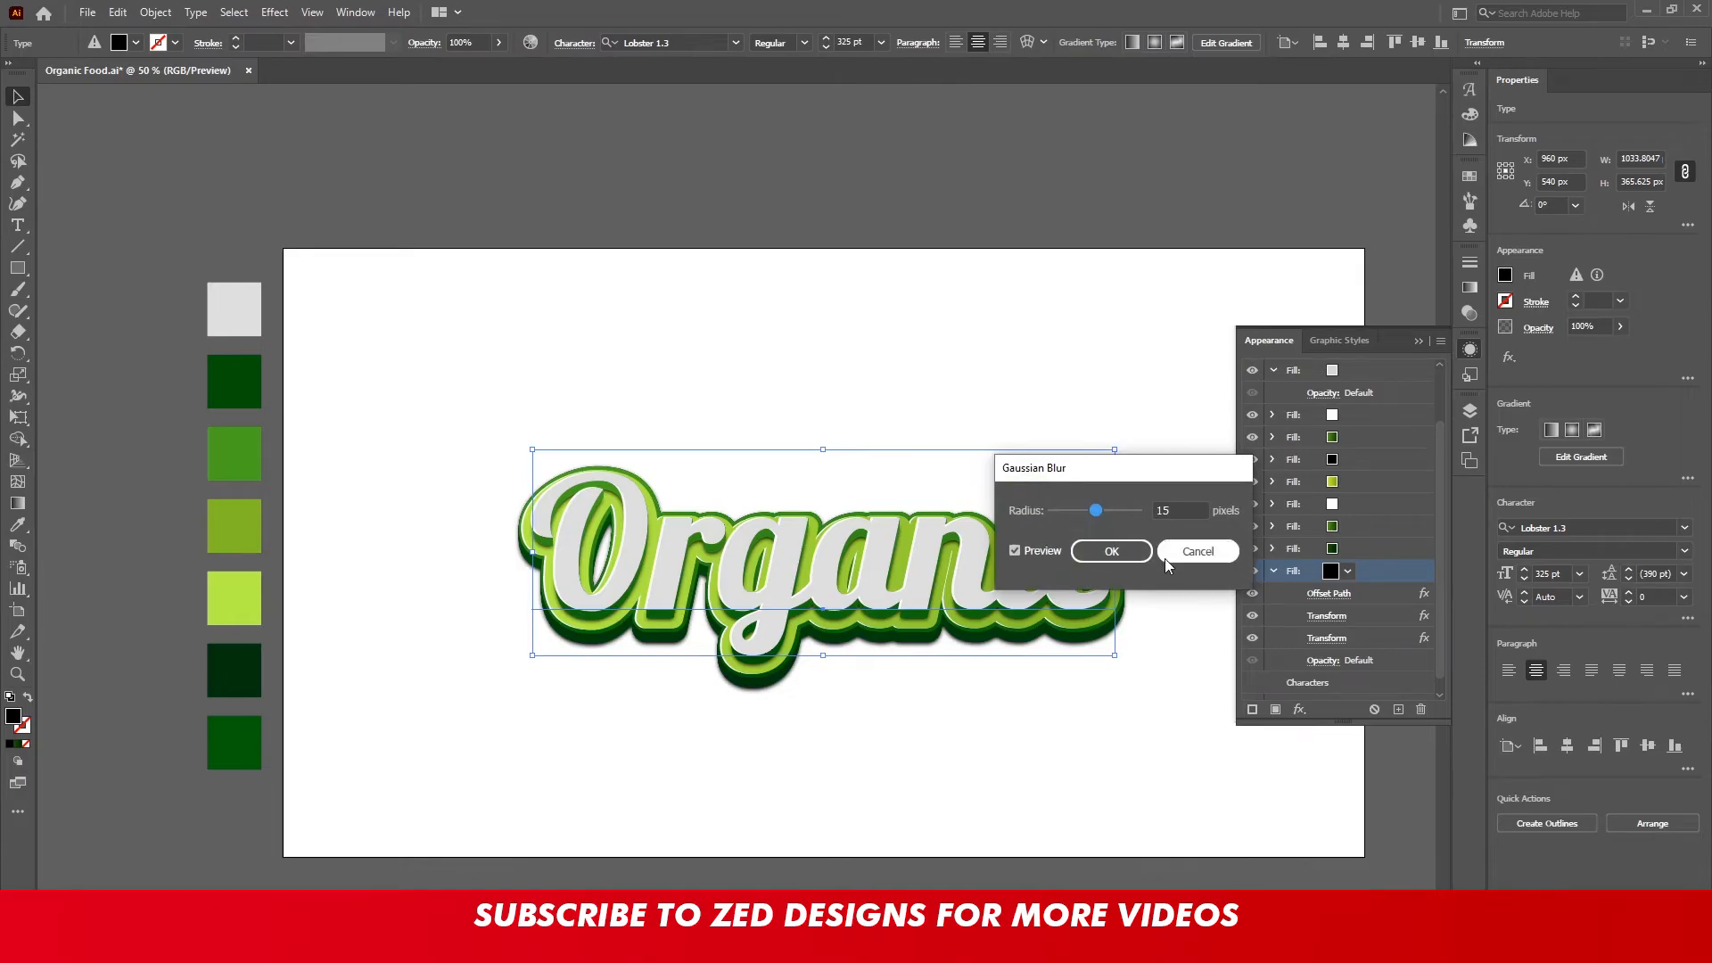
{"action": "type", "text": "18"}
{"action": "key", "text": "Tab"}
{"action": "left_click", "coordinate": [1111, 551]}
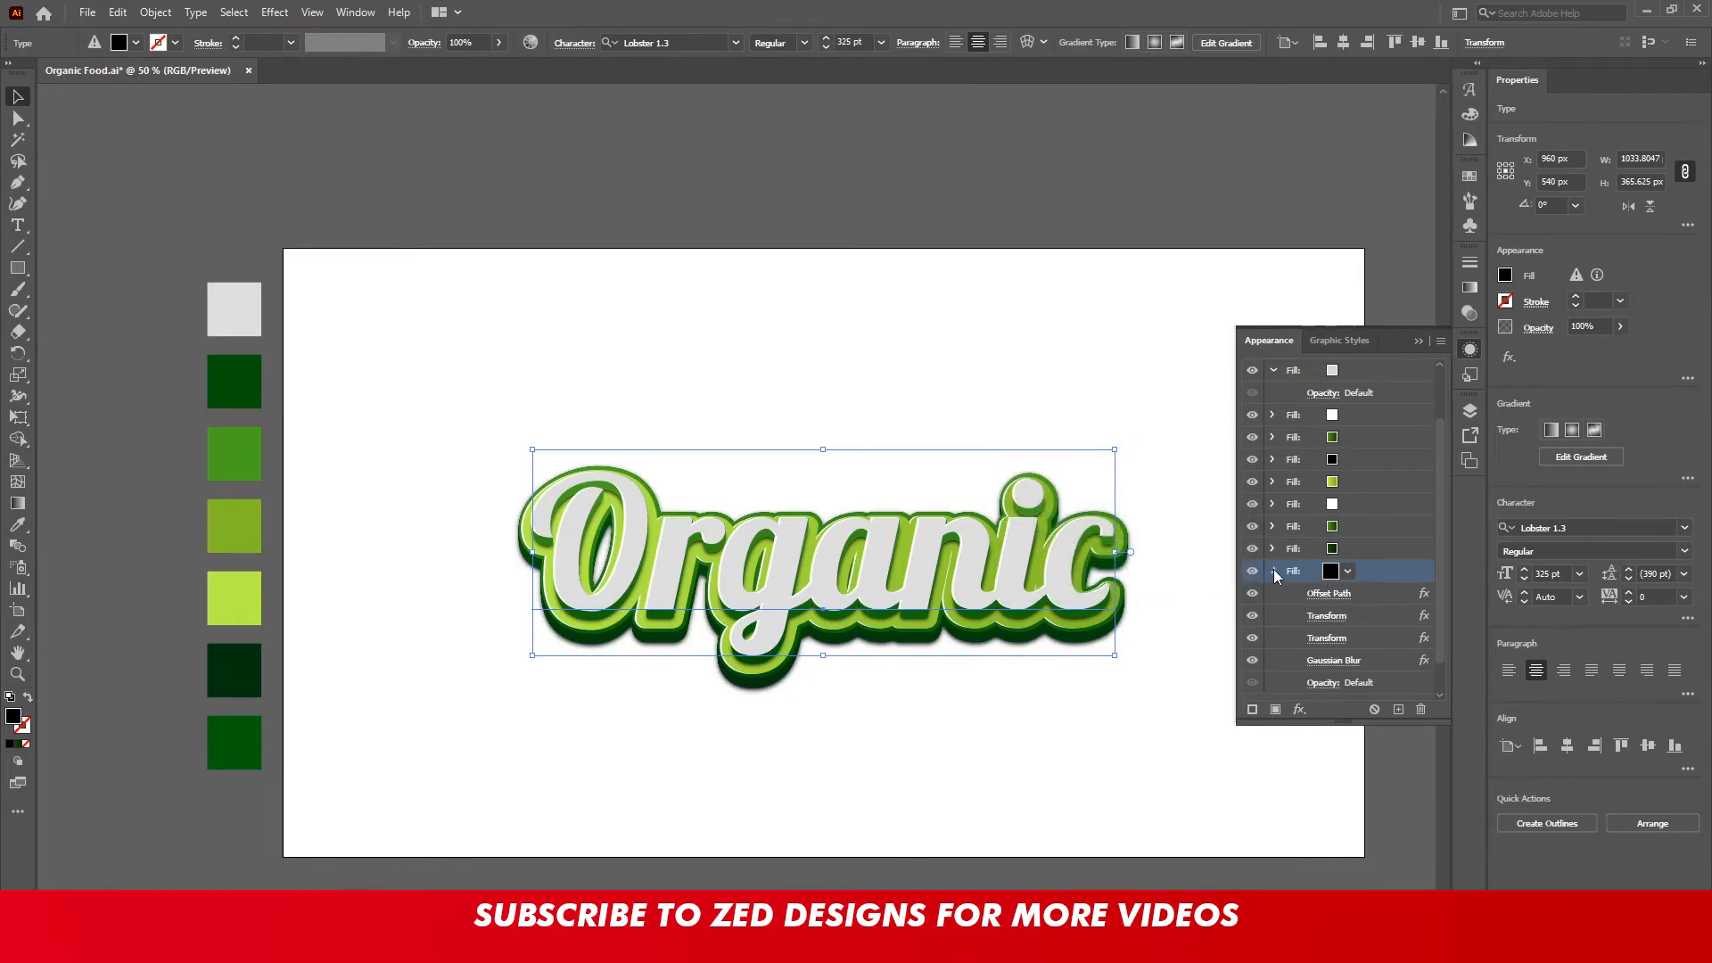
Duplicate the blurred bottommost black fill and set the lower copy's Gaussian Blur radius to 25 pixels
{"action": "left_click", "coordinate": [1273, 571]}
{"action": "left_click", "coordinate": [1398, 709]}
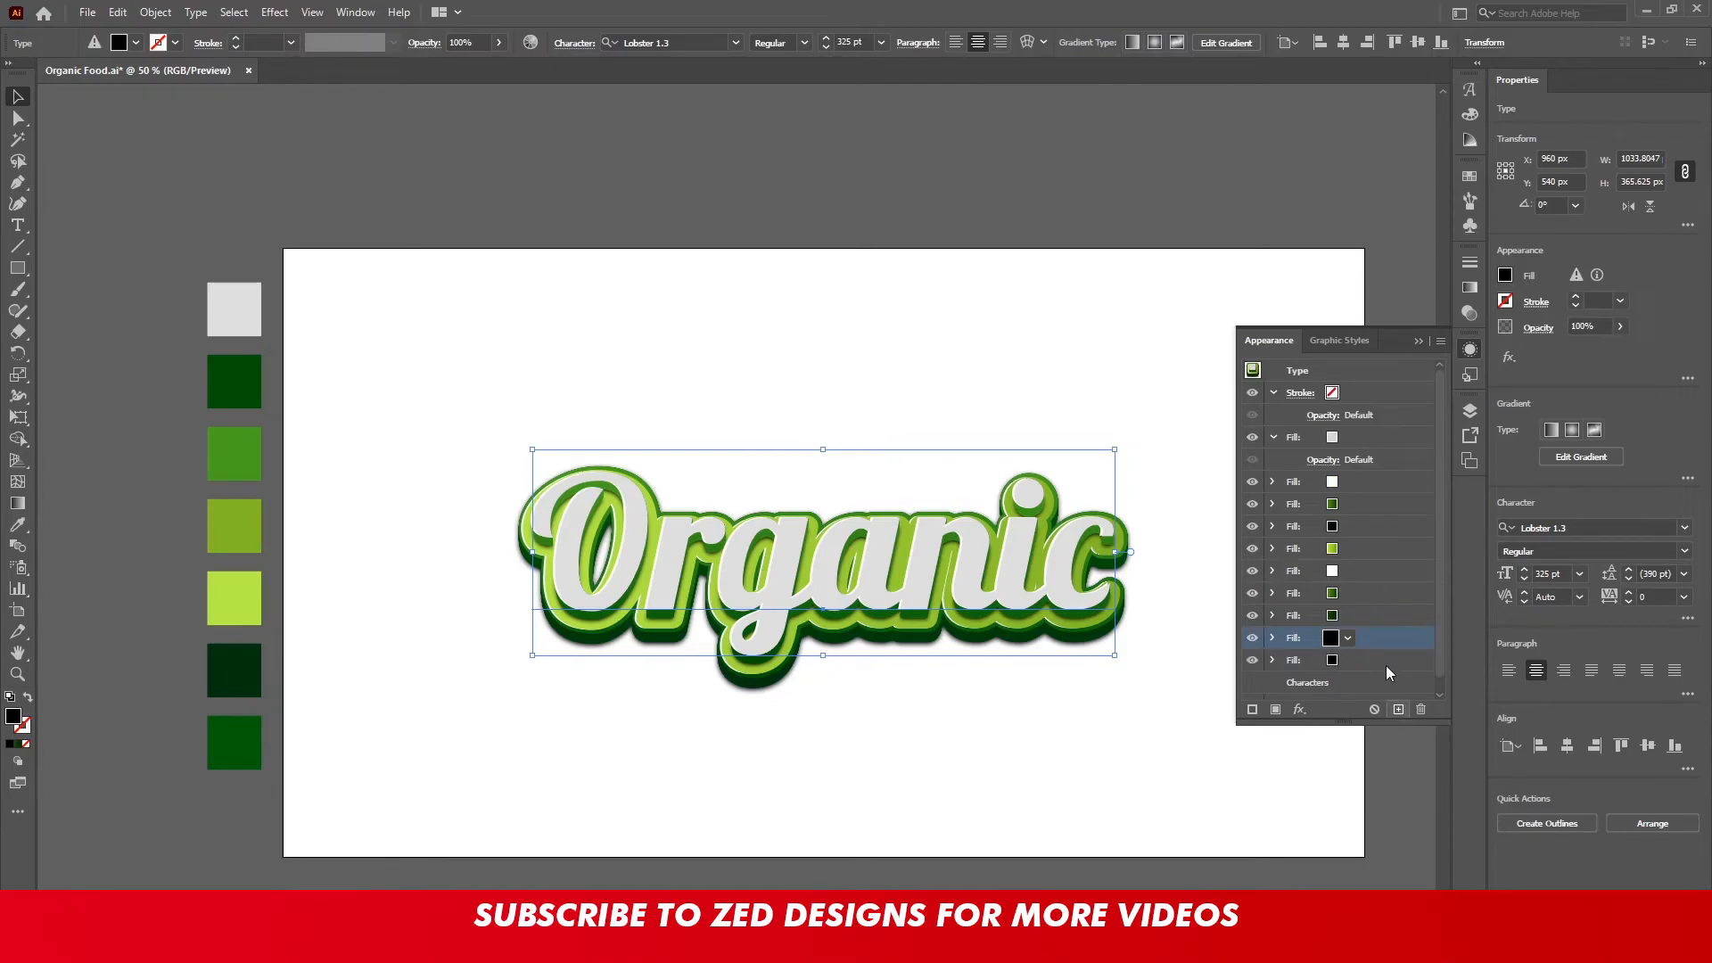
{"action": "left_click", "coordinate": [1275, 642]}
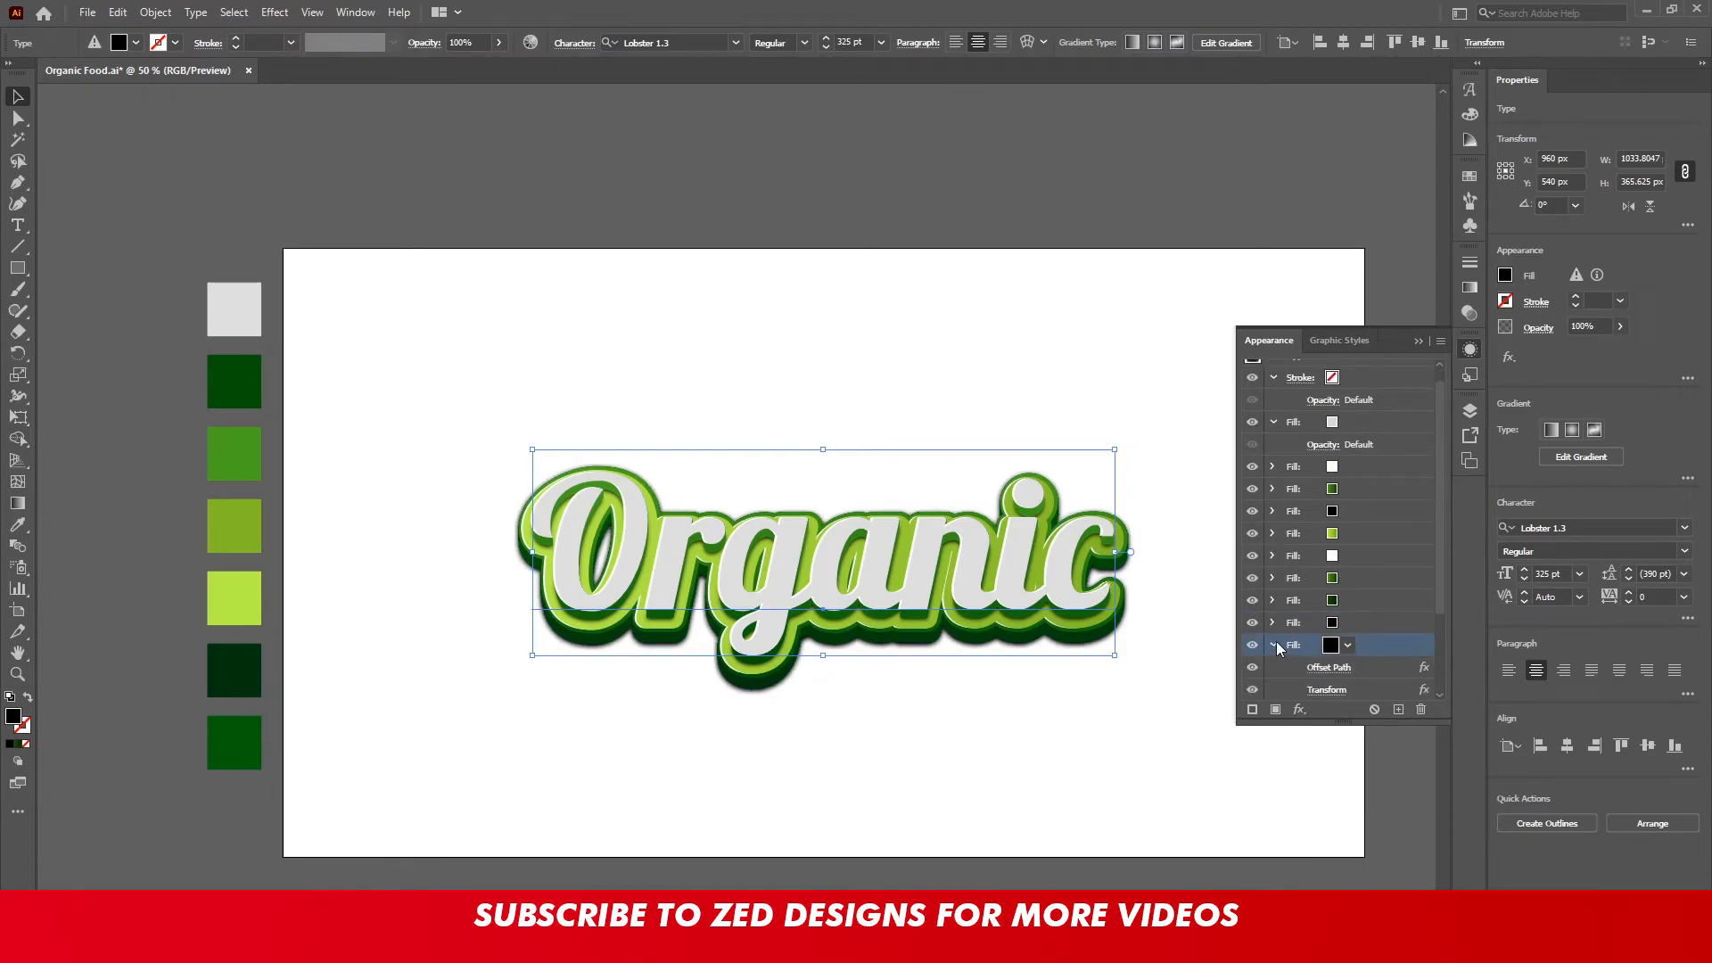
{"action": "scroll", "coordinate": [1369, 642], "scroll_direction": "down", "scroll_amount": 3}
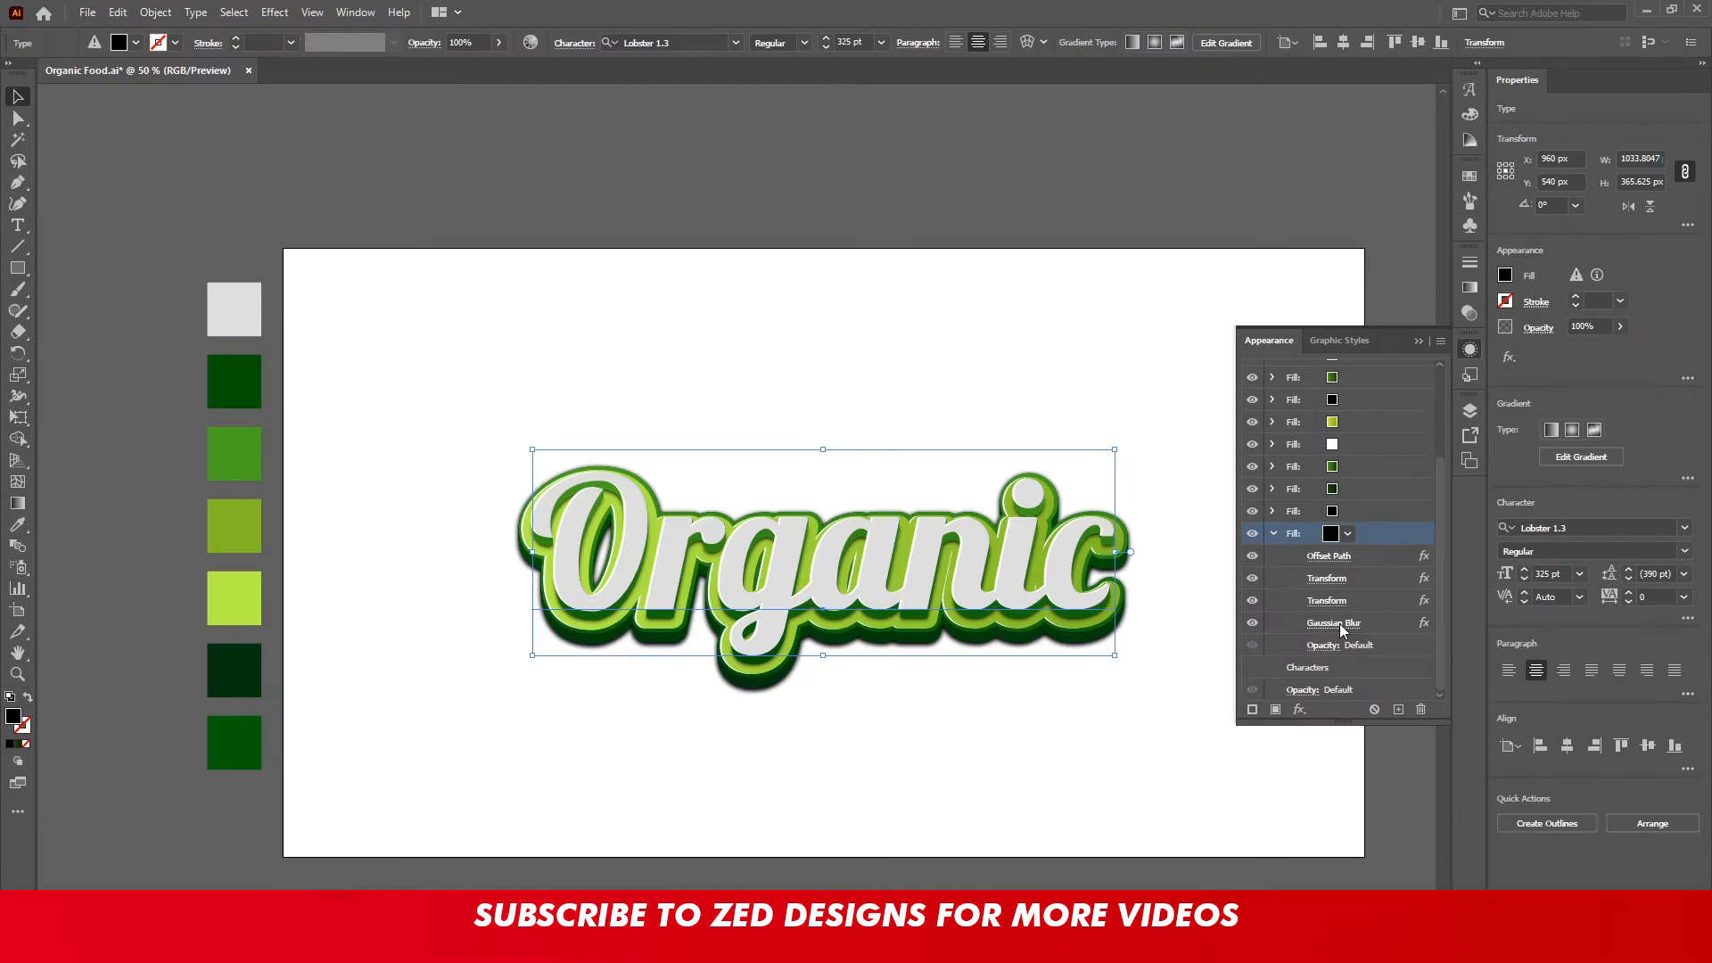
{"action": "left_click", "coordinate": [1339, 623]}
{"action": "type", "text": "25"}
{"action": "key", "text": "Tab"}
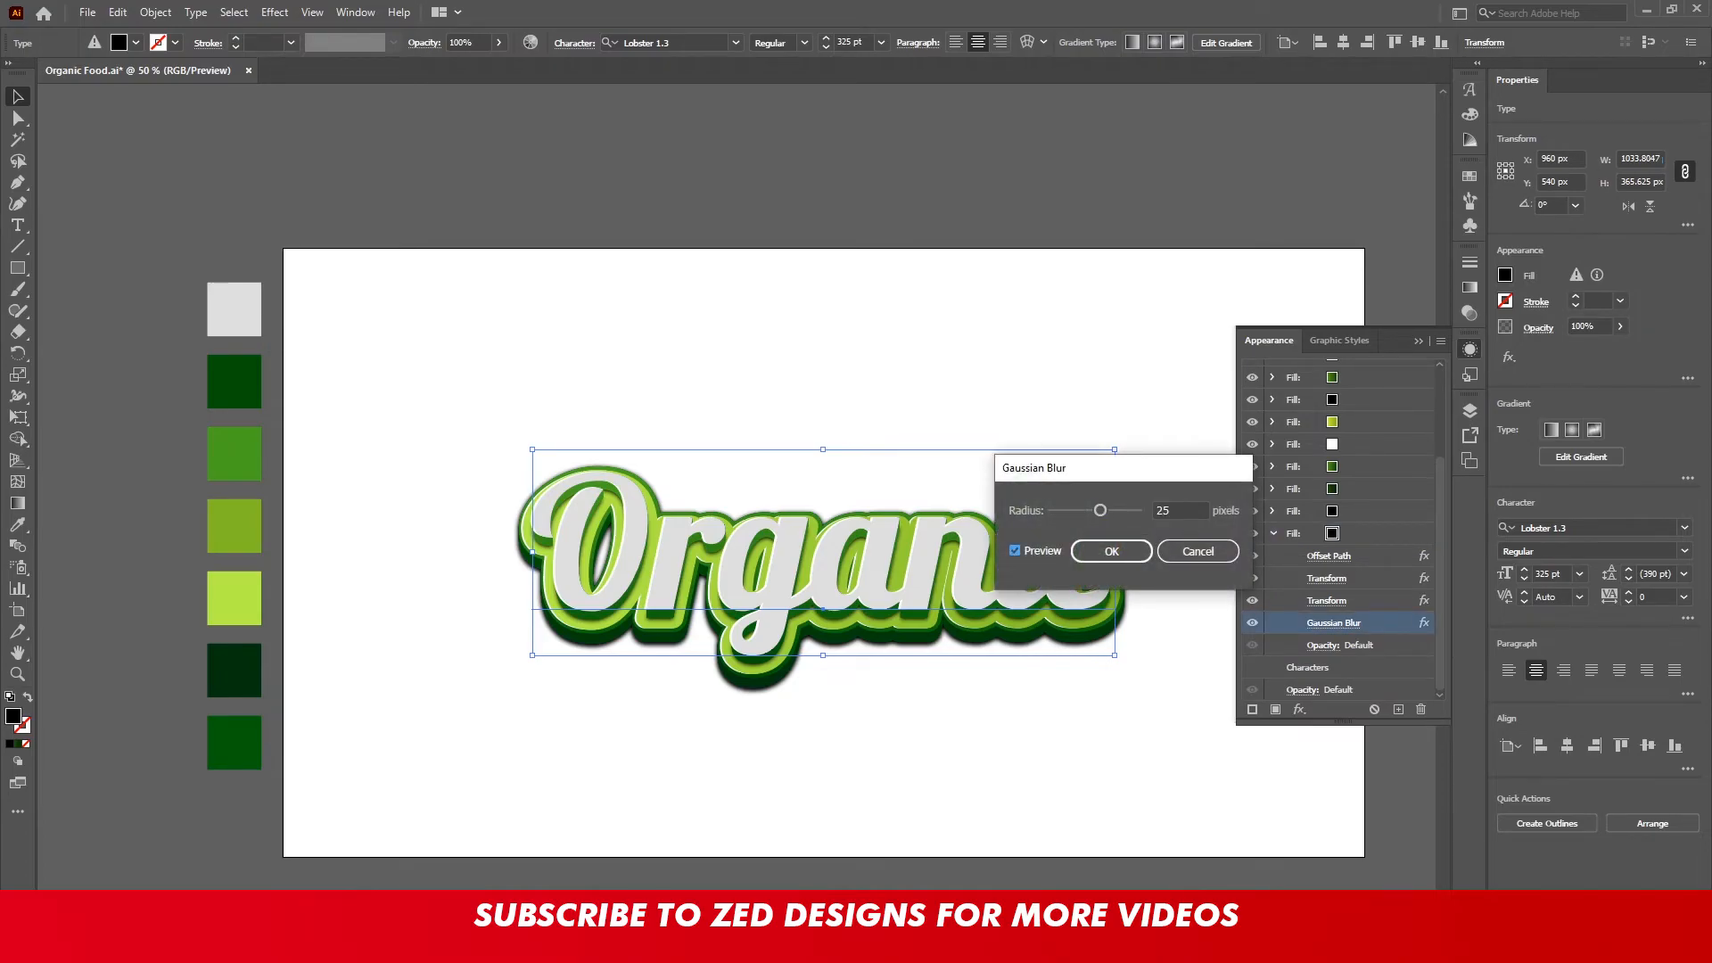
{"action": "key", "text": "Return"}
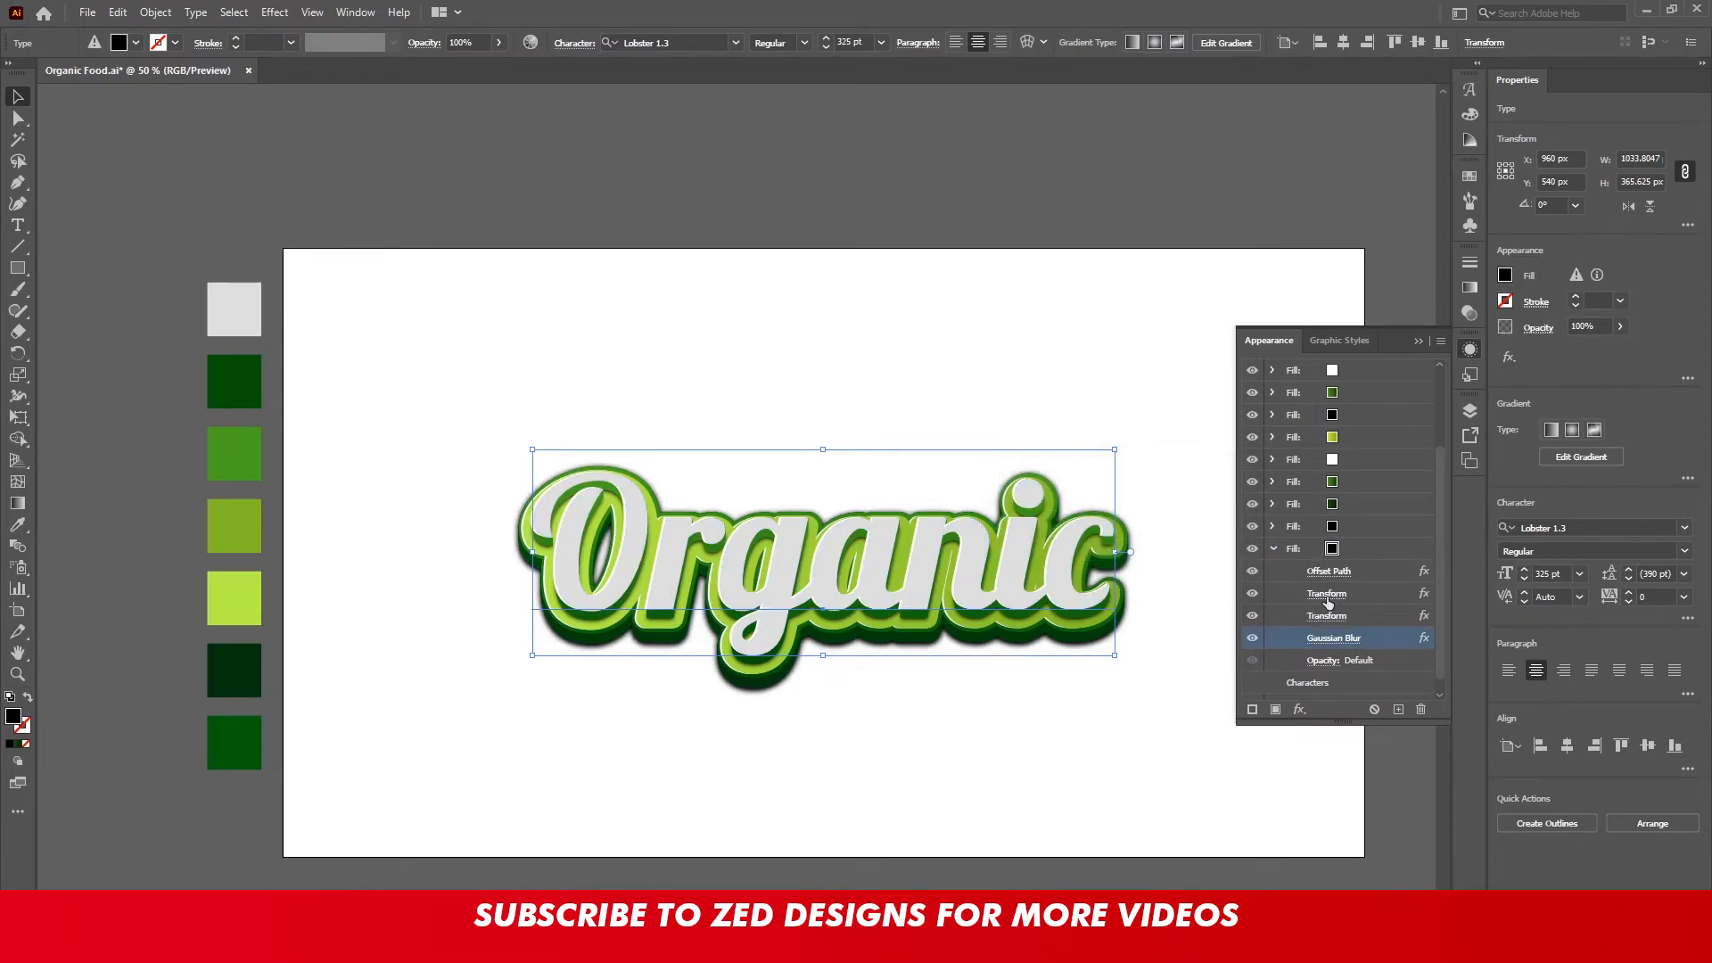
Set the vertical move to 30 px in the first Transform effect of the new bottommost black fill
{"action": "left_click", "coordinate": [1329, 595]}
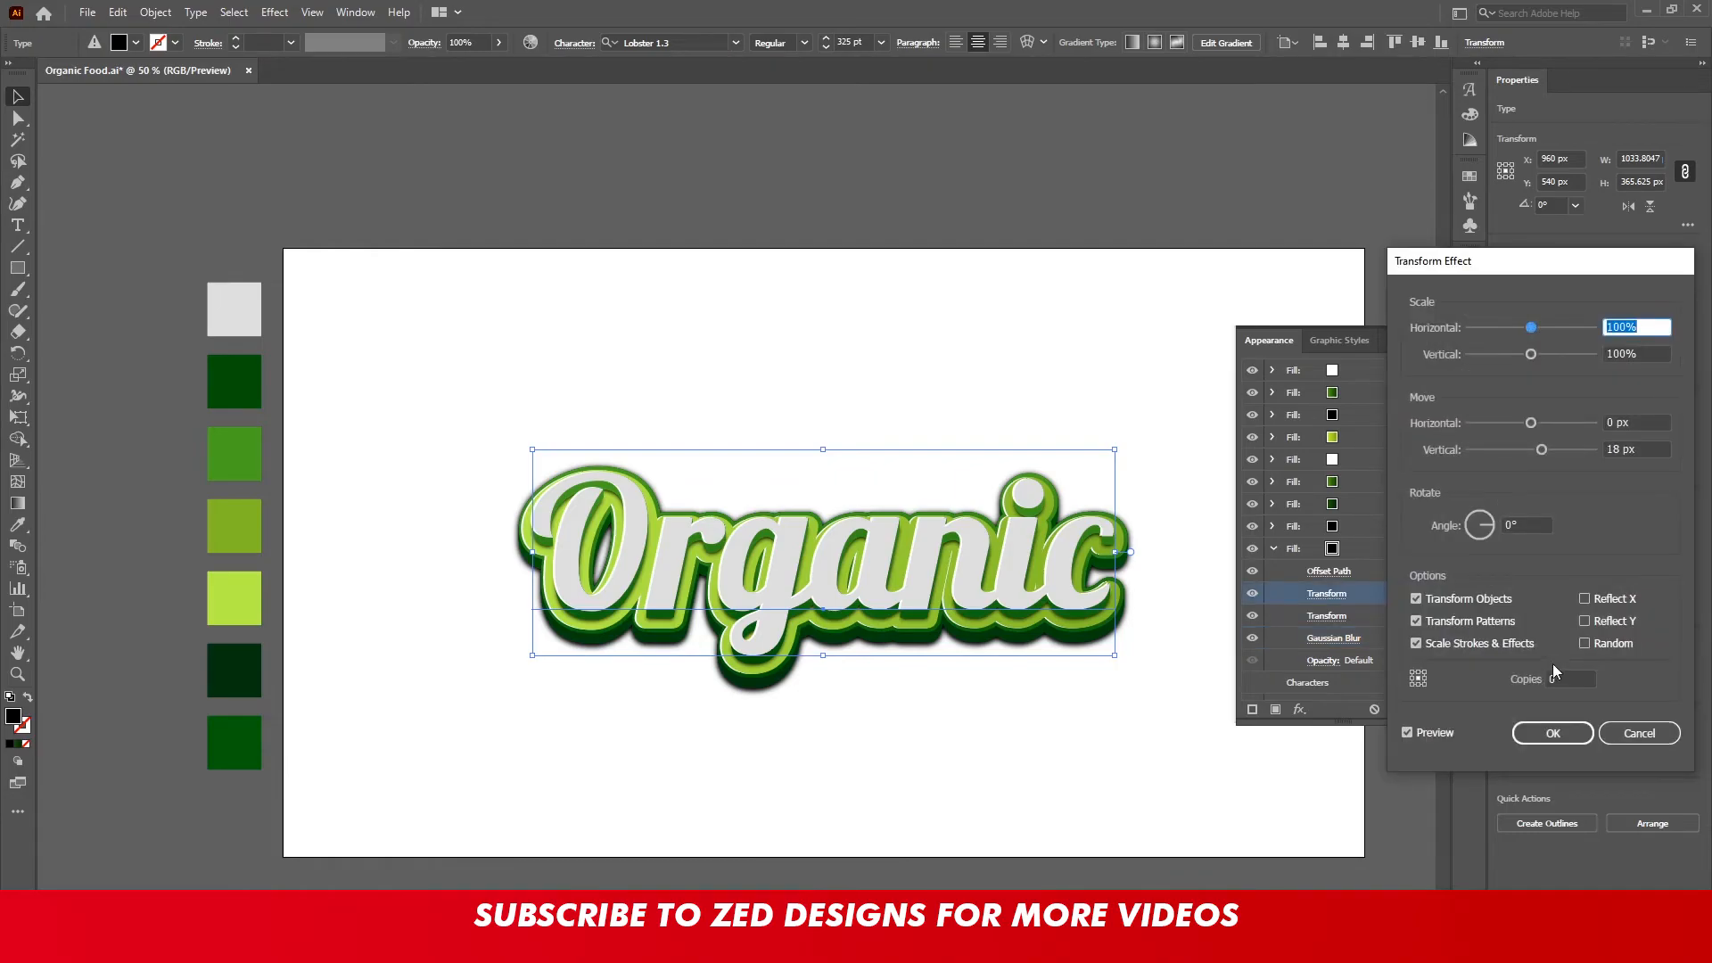
{"action": "left_click", "coordinate": [1636, 449]}
{"action": "type", "text": "25"}
{"action": "key", "text": "Tab"}
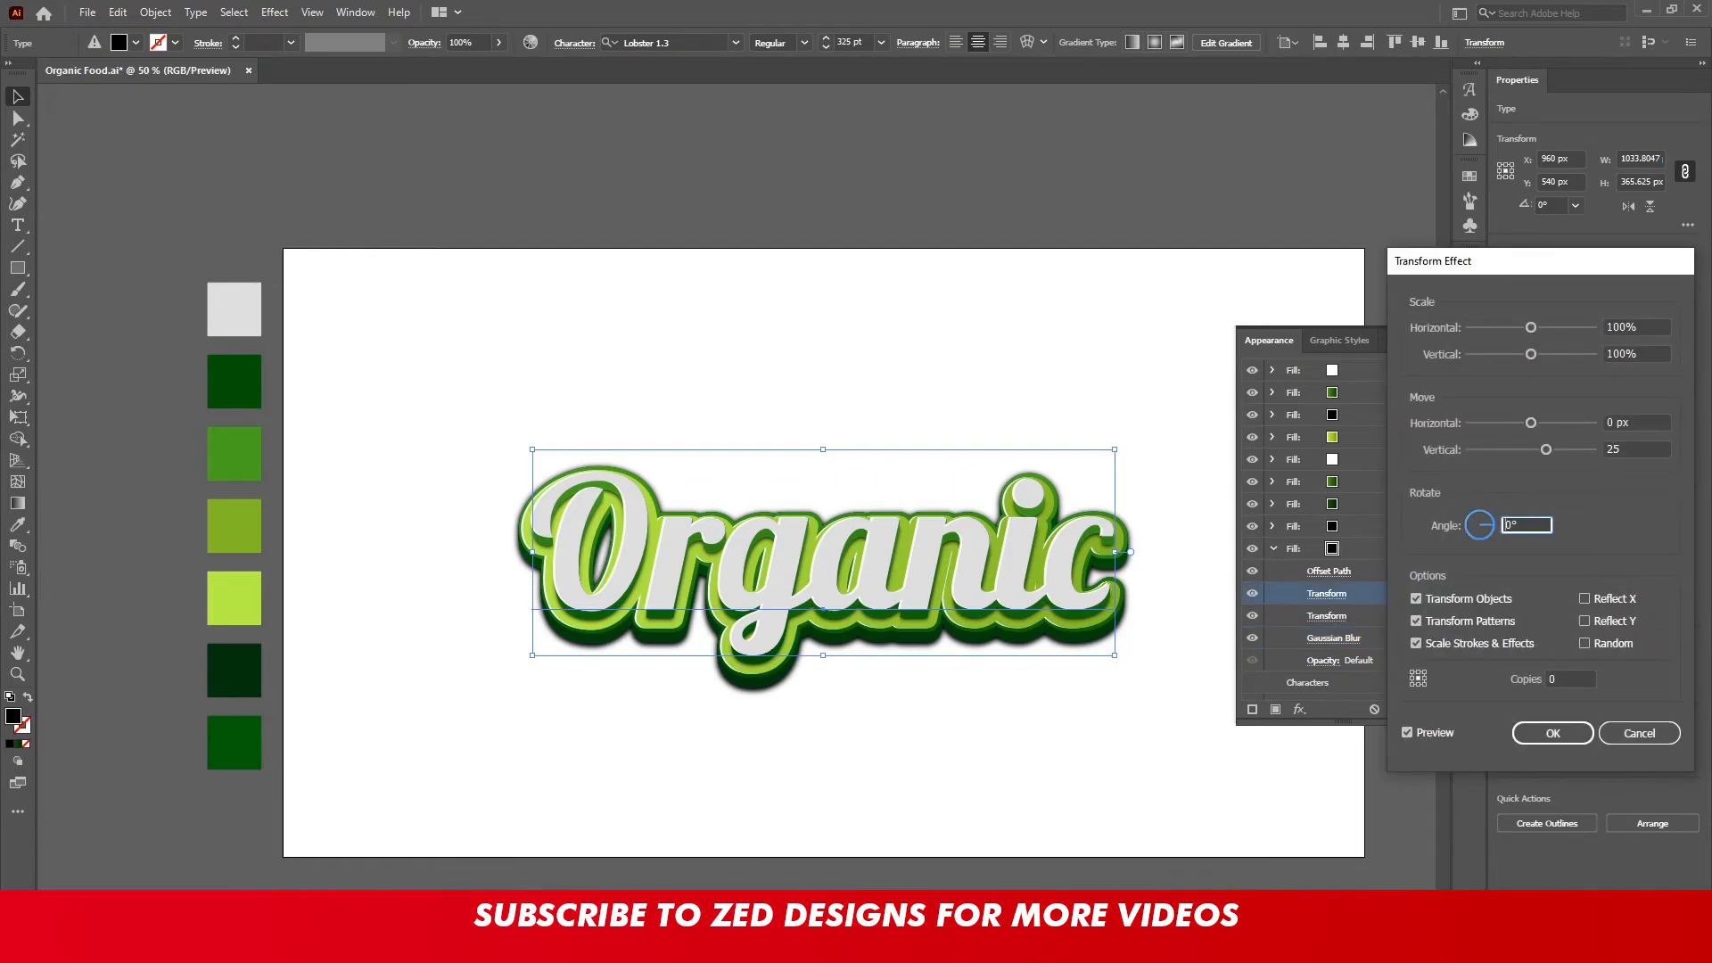
{"action": "key", "text": "shift+Tab"}
{"action": "type", "text": "30"}
{"action": "key", "text": "Tab"}
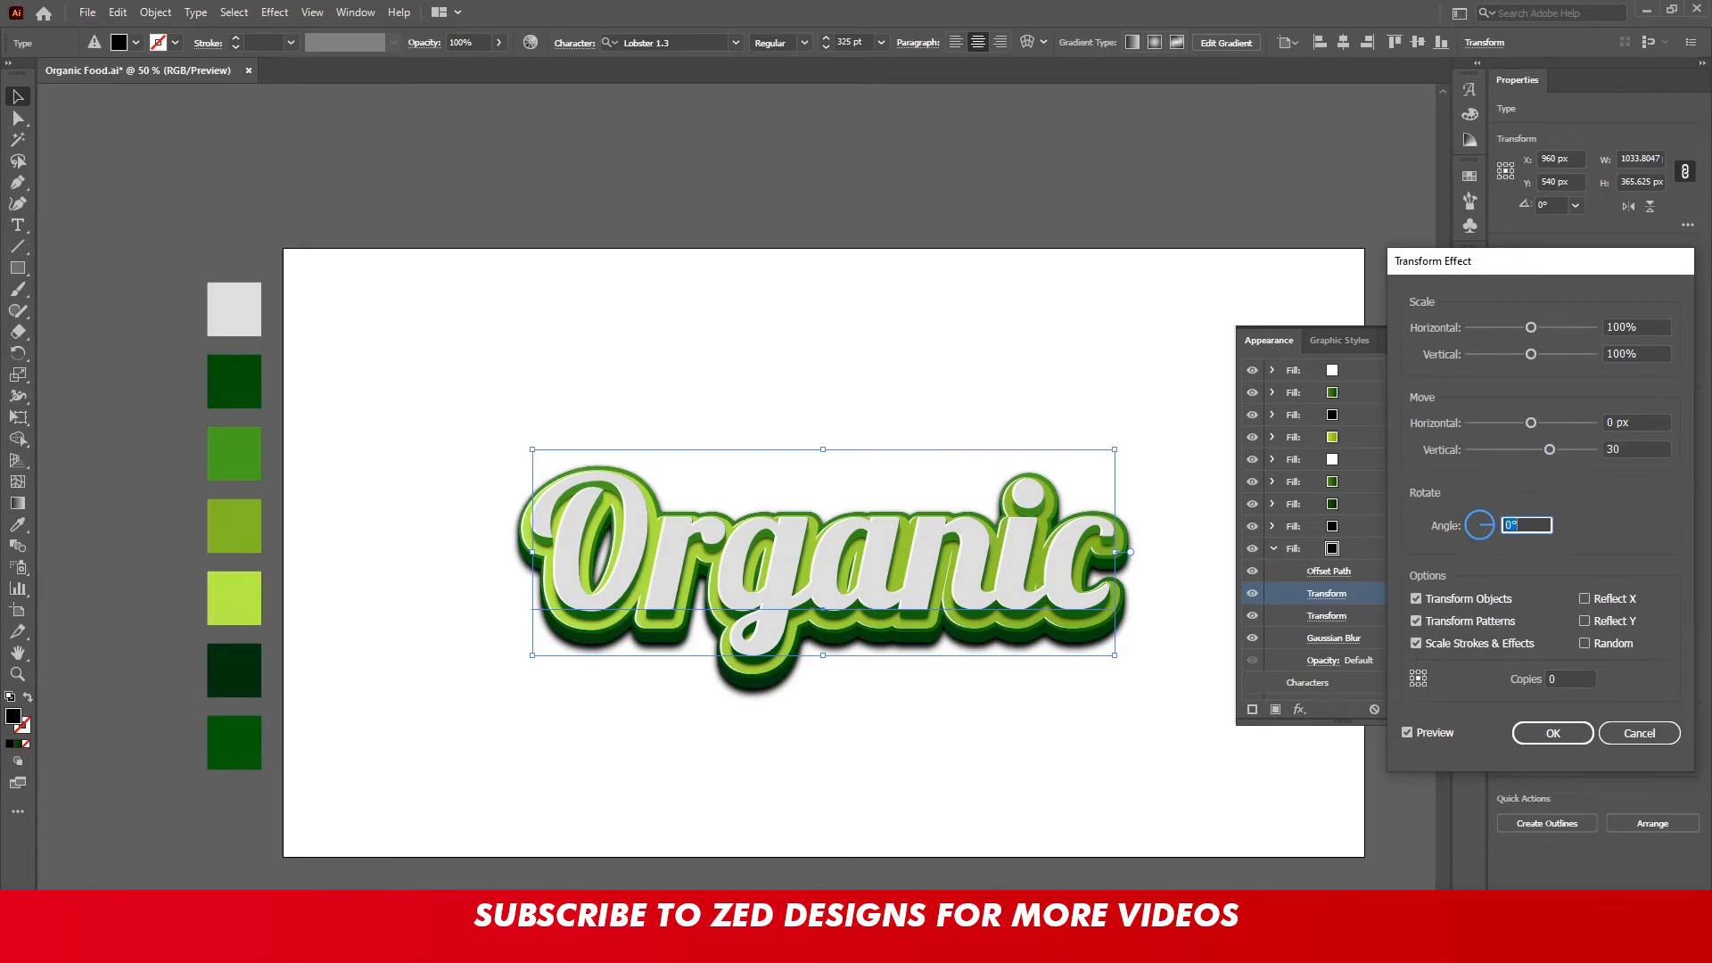
{"action": "left_click", "coordinate": [1553, 732]}
Set the opacity of the bottommost black fill to 80%
{"action": "left_click", "coordinate": [1324, 659]}
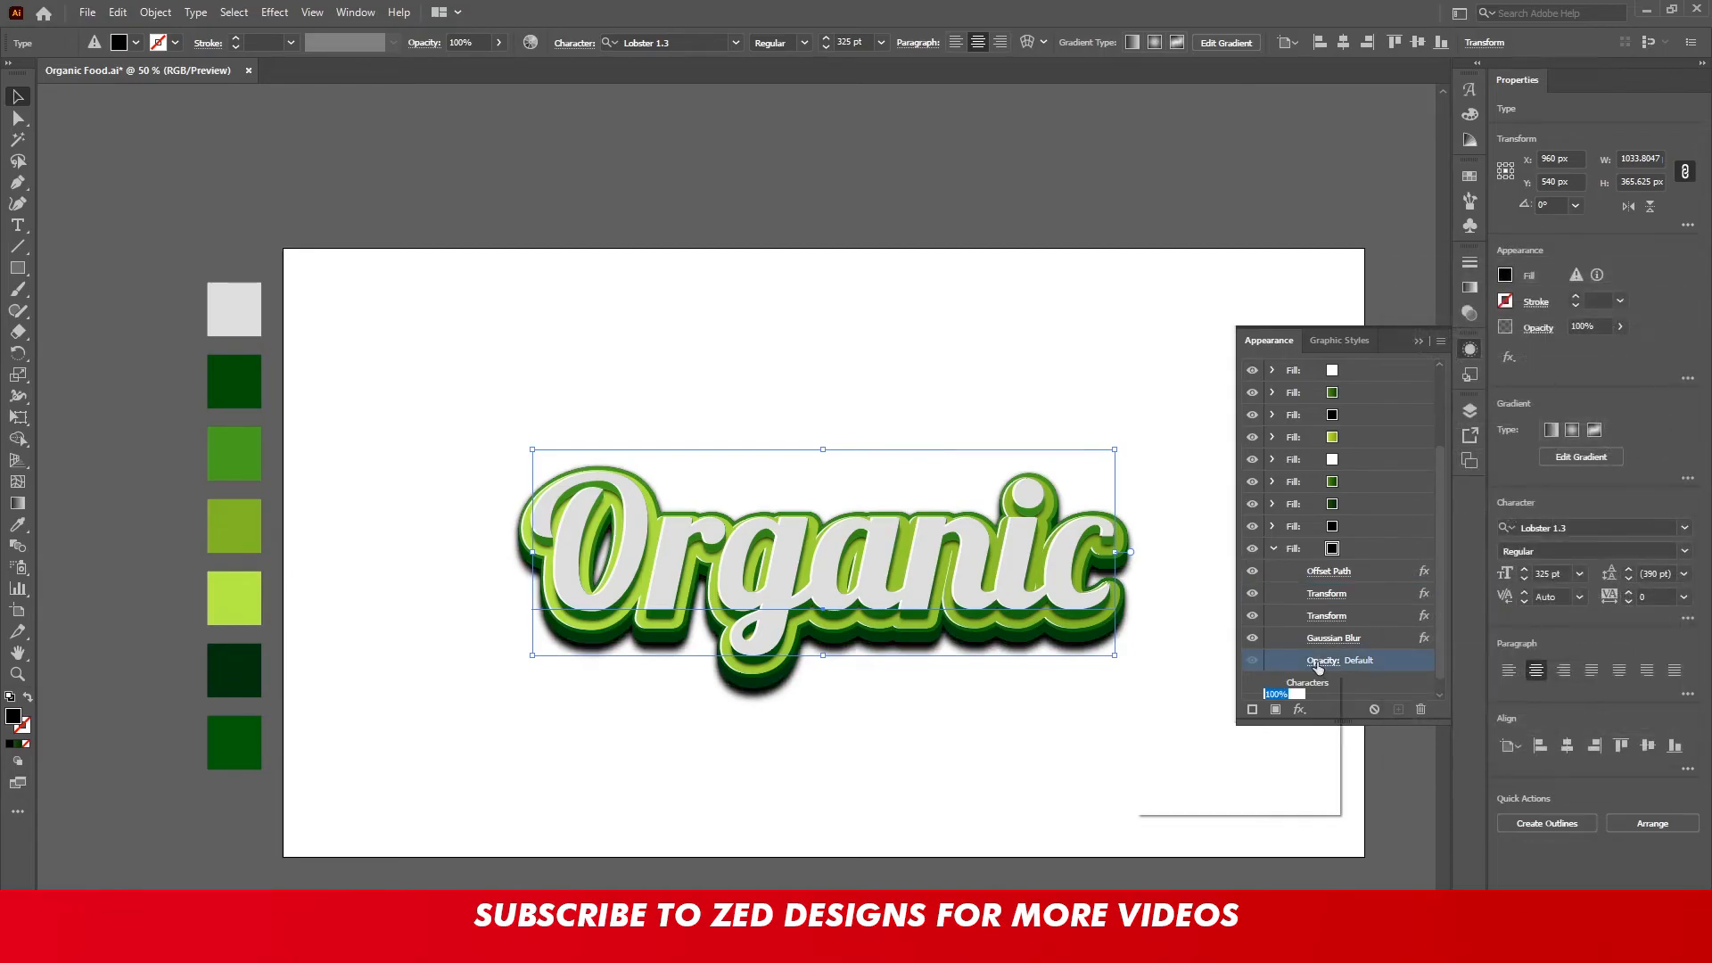
{"action": "type", "text": "80"}
{"action": "key", "text": "Tab"}
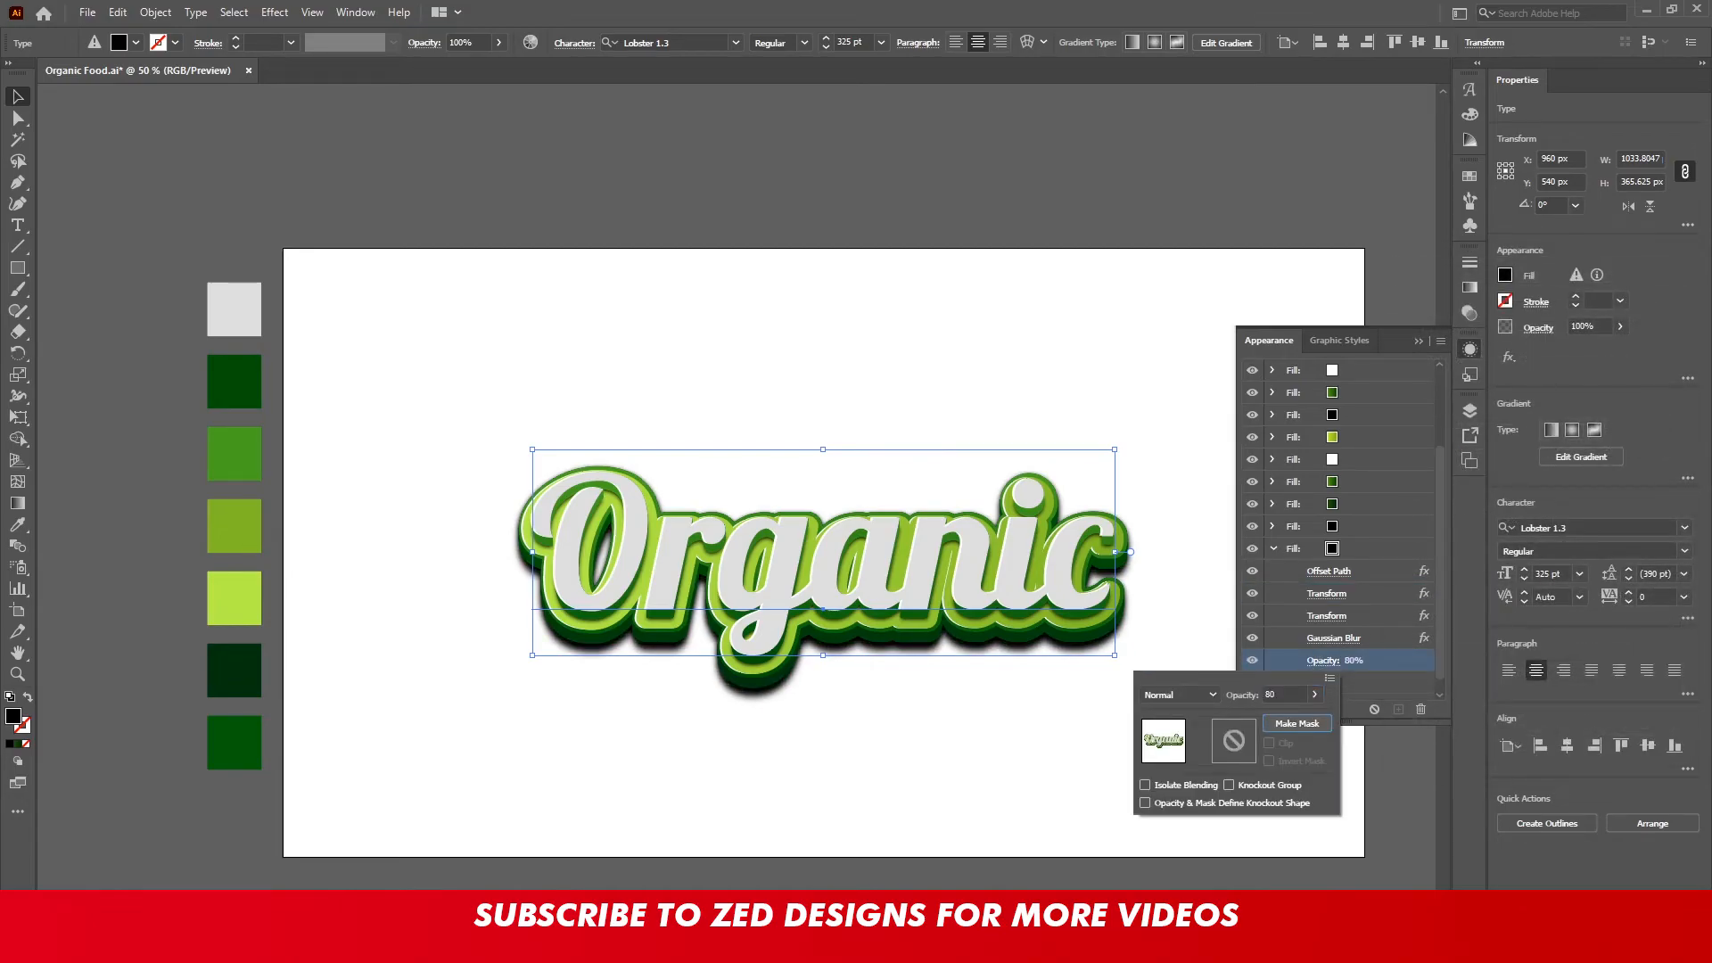
Duplicate the 80% opacity black fill and set the lower copy's opacity to 60%
{"action": "left_click", "coordinate": [1356, 553]}
{"action": "left_click", "coordinate": [1398, 709]}
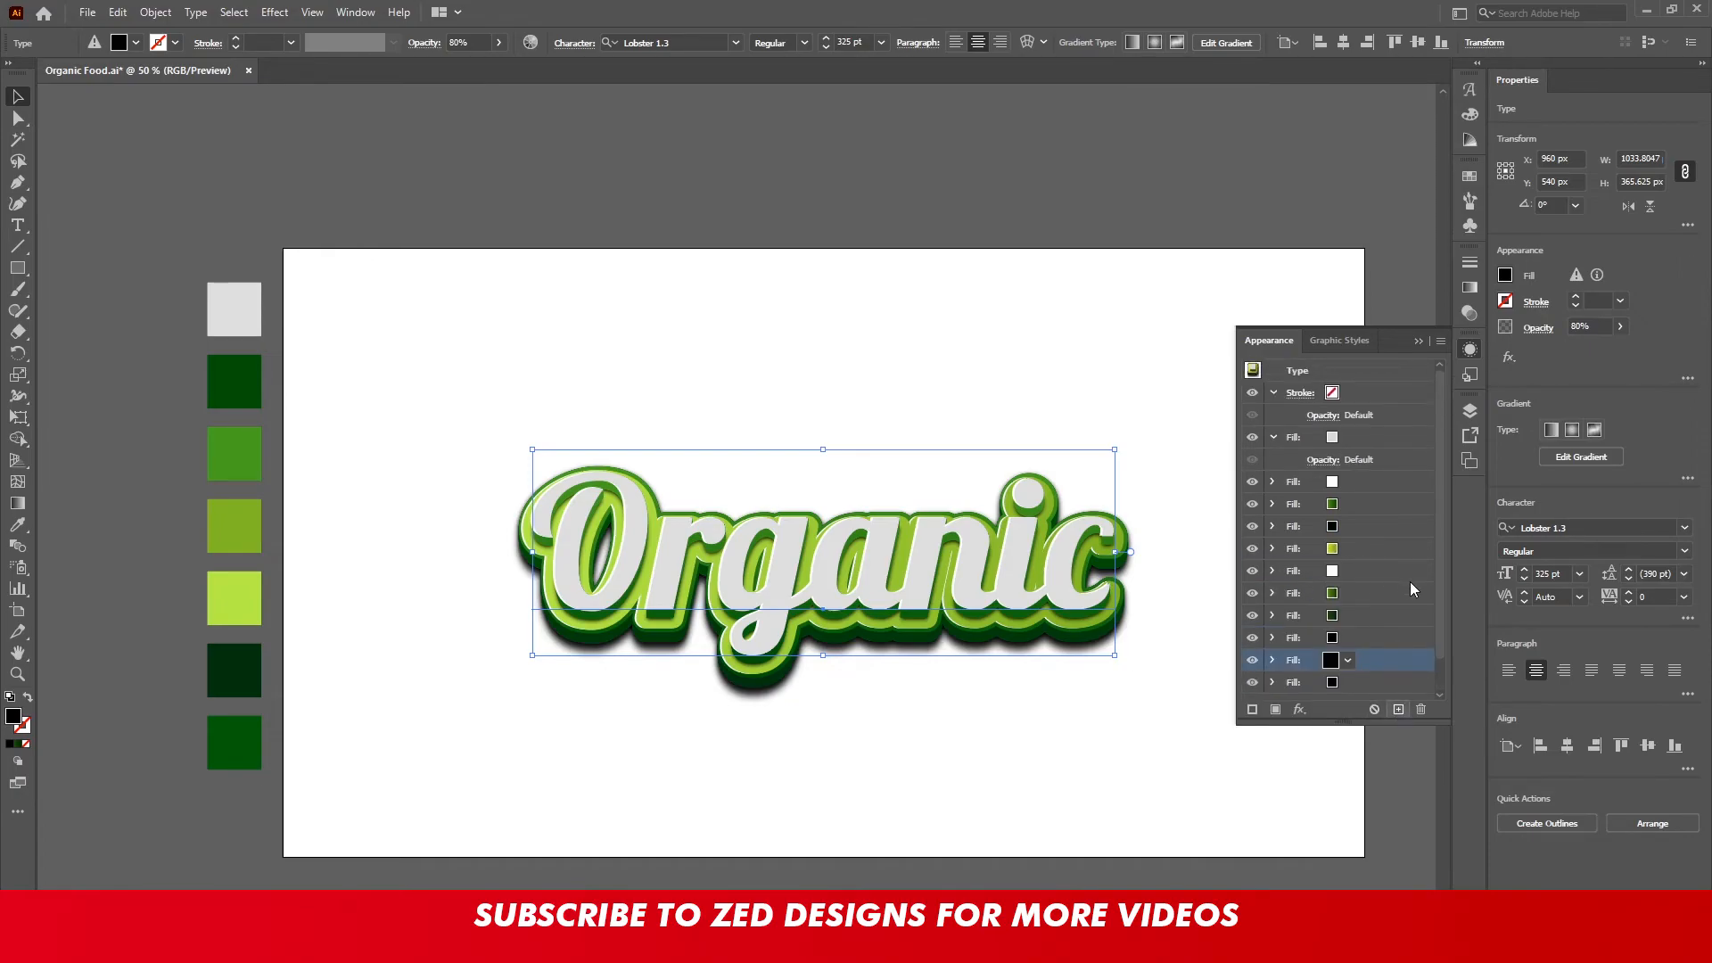
{"action": "scroll", "coordinate": [1410, 582], "scroll_direction": "down", "scroll_amount": 2}
{"action": "left_click", "coordinate": [1366, 645]}
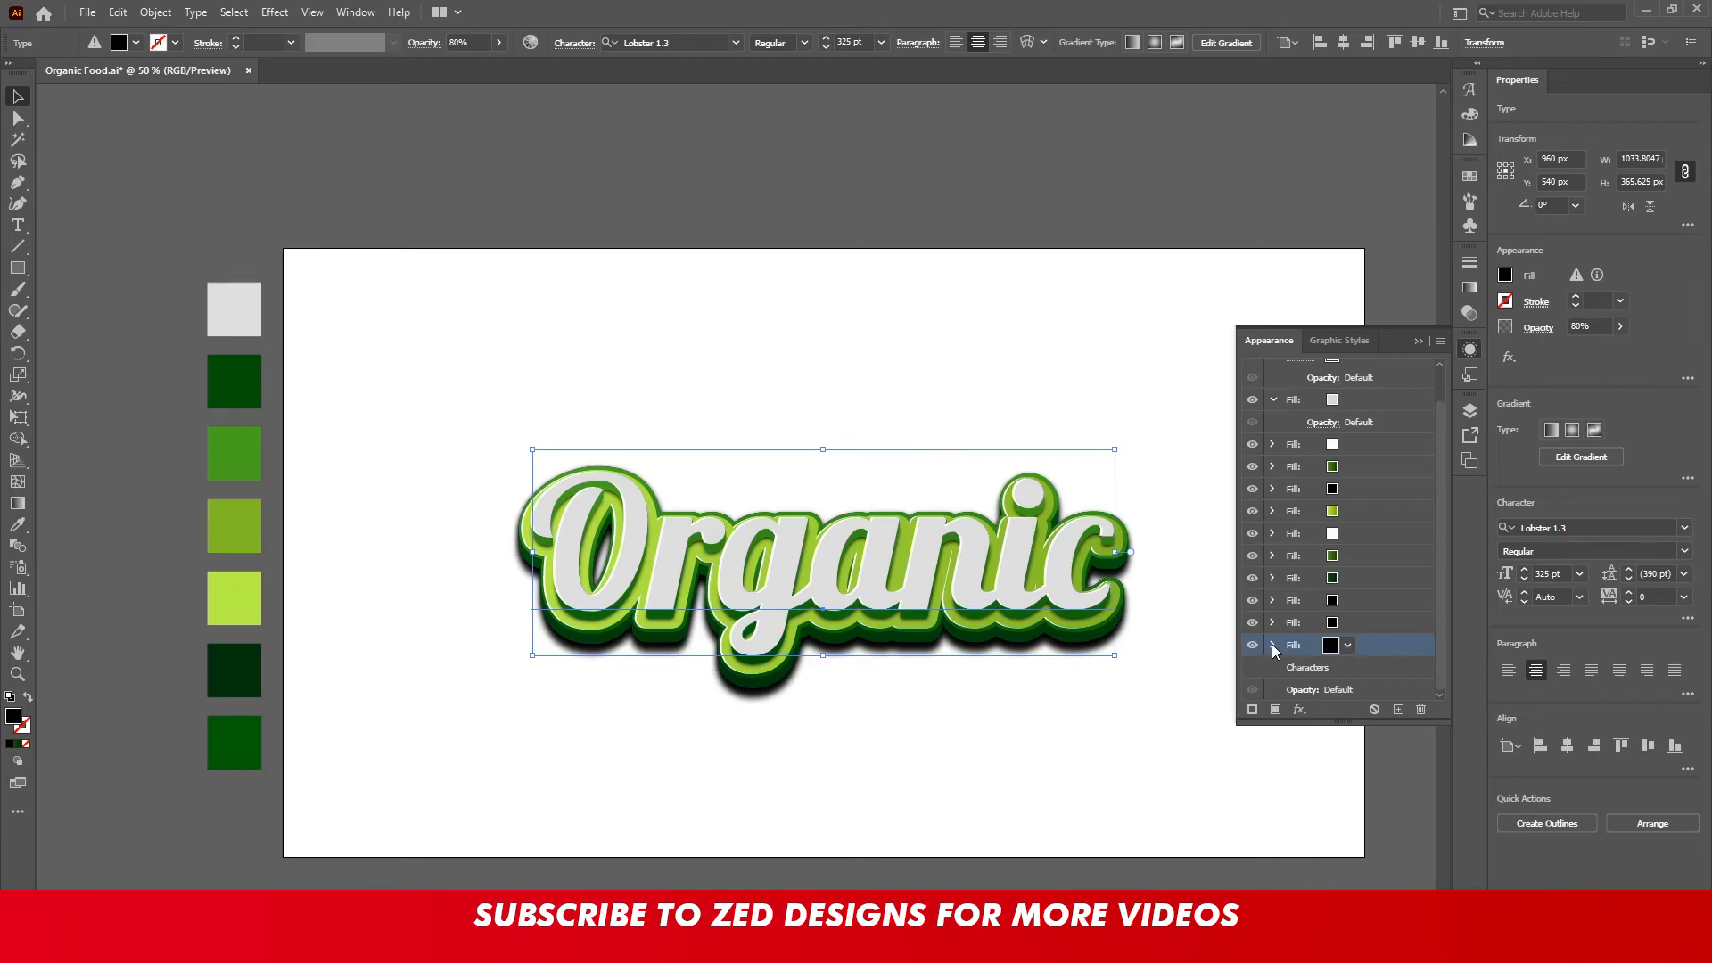
{"action": "left_click", "coordinate": [1272, 644]}
{"action": "left_click", "coordinate": [1323, 645]}
{"action": "type", "text": "60"}
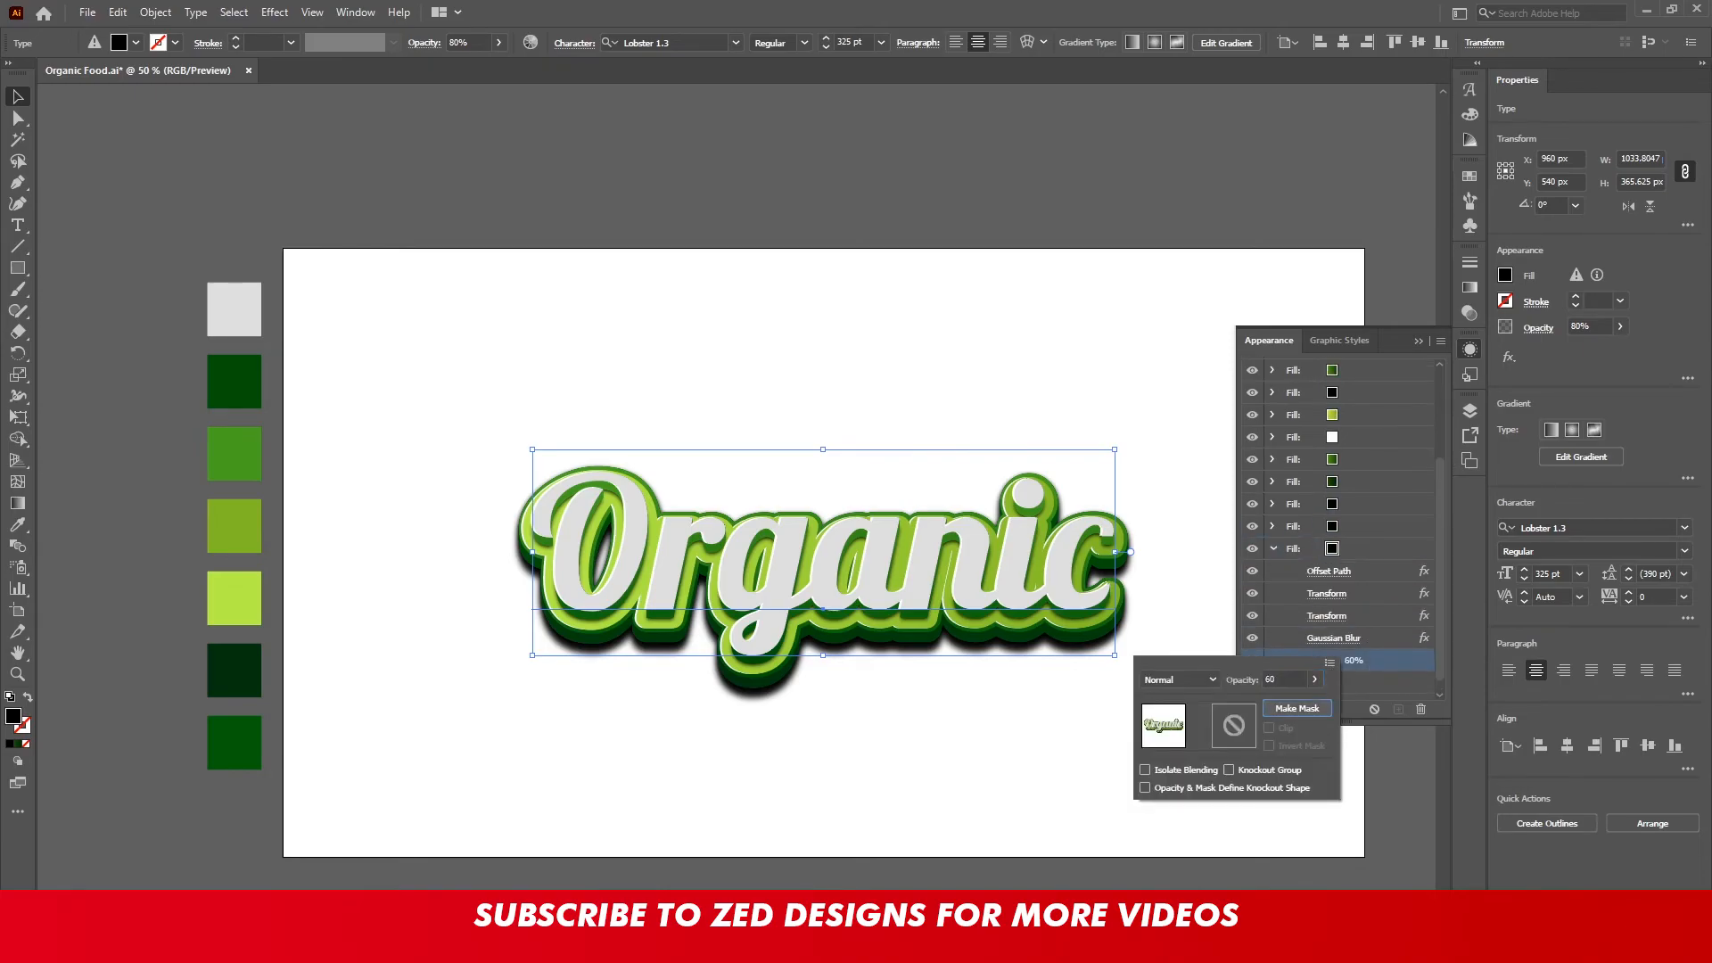
{"action": "key", "text": "Return"}
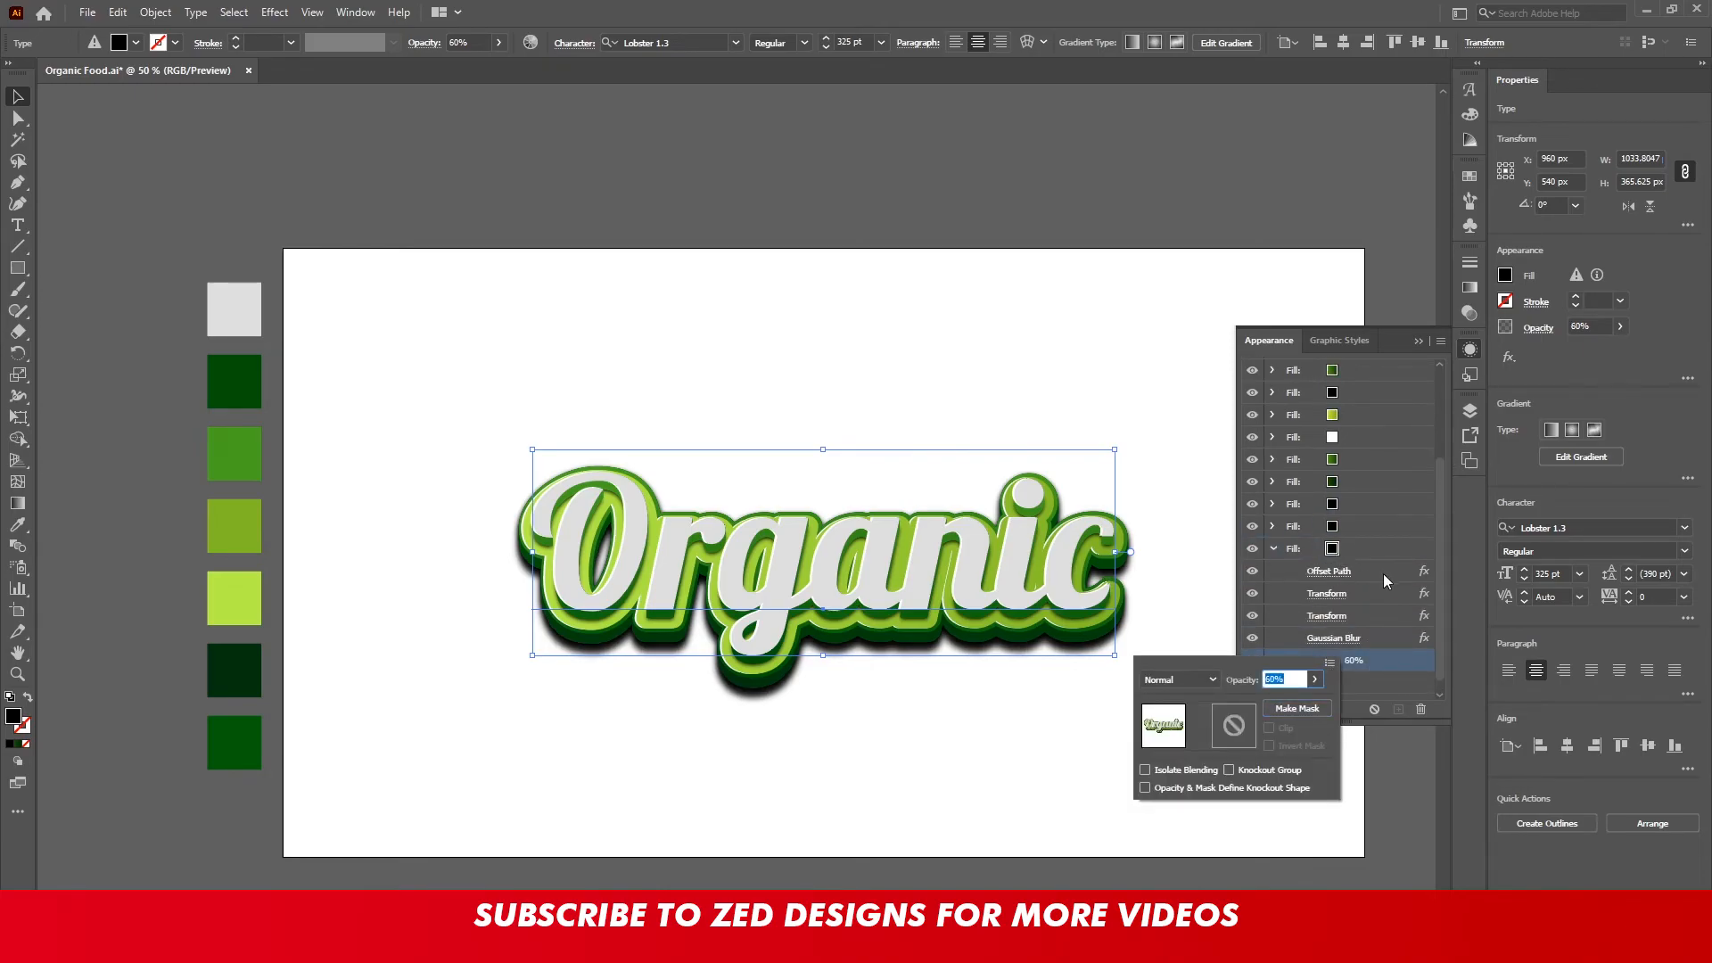
Set the Gaussian Blur radius of the bottommost black fill to 30 pixels
{"action": "left_click", "coordinate": [1329, 638]}
{"action": "type", "text": "30"}
{"action": "key", "text": "Tab"}
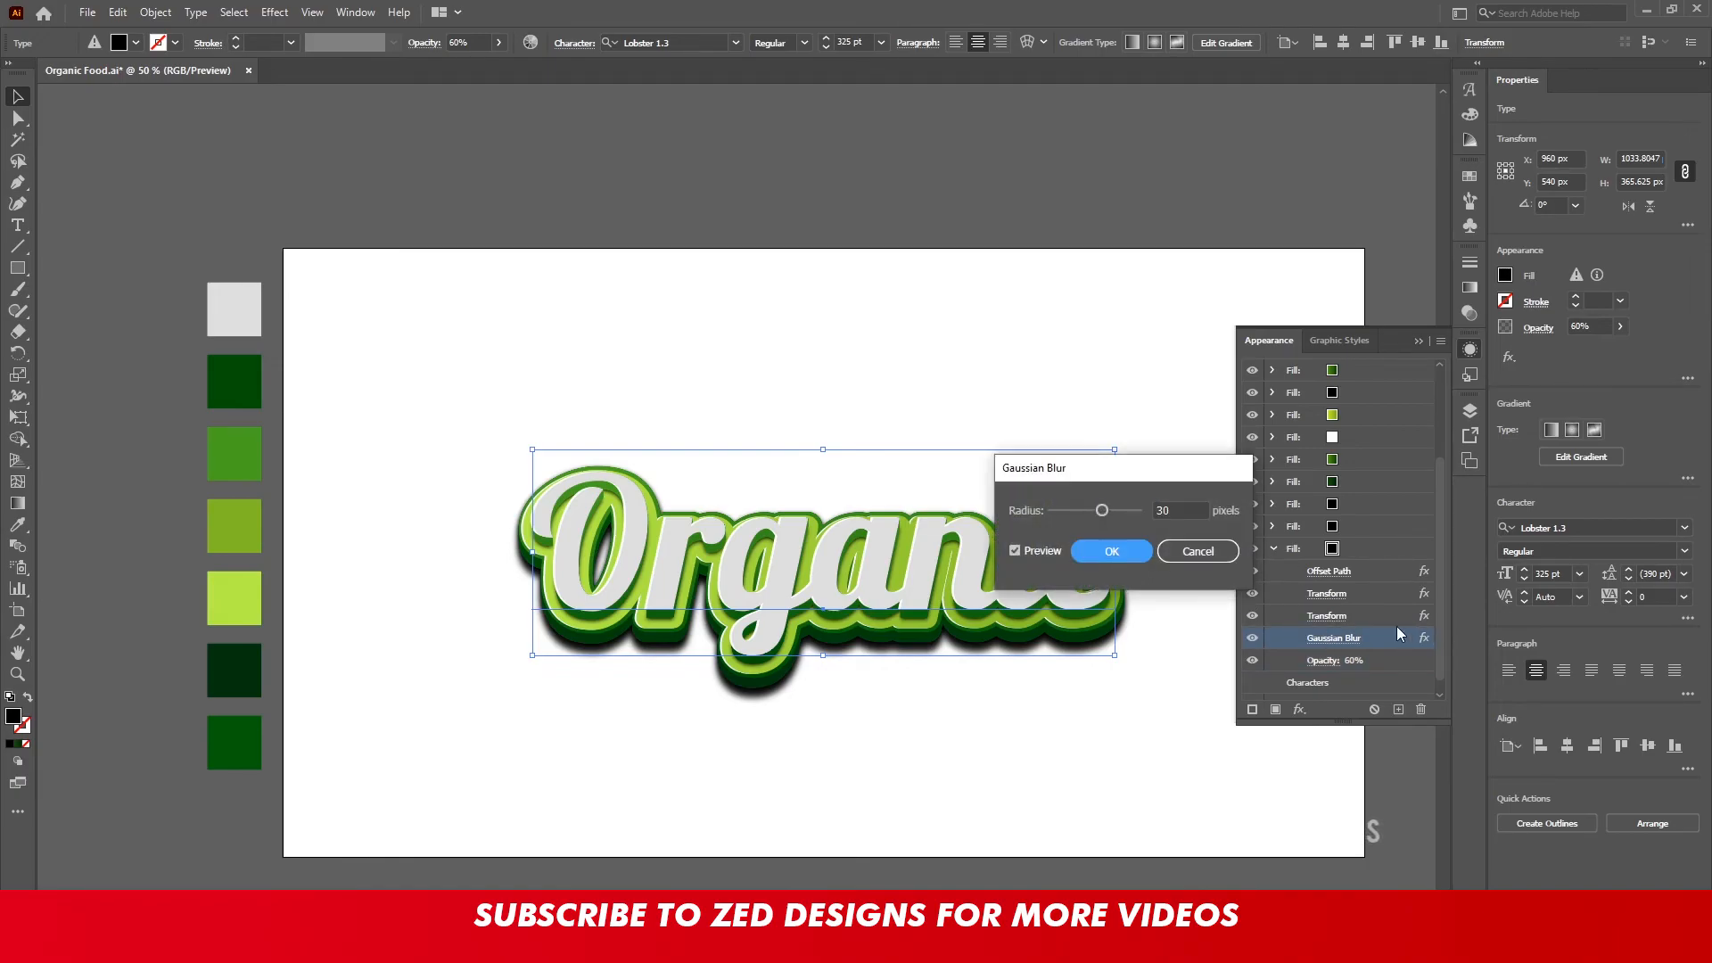
{"action": "key", "text": "Return"}
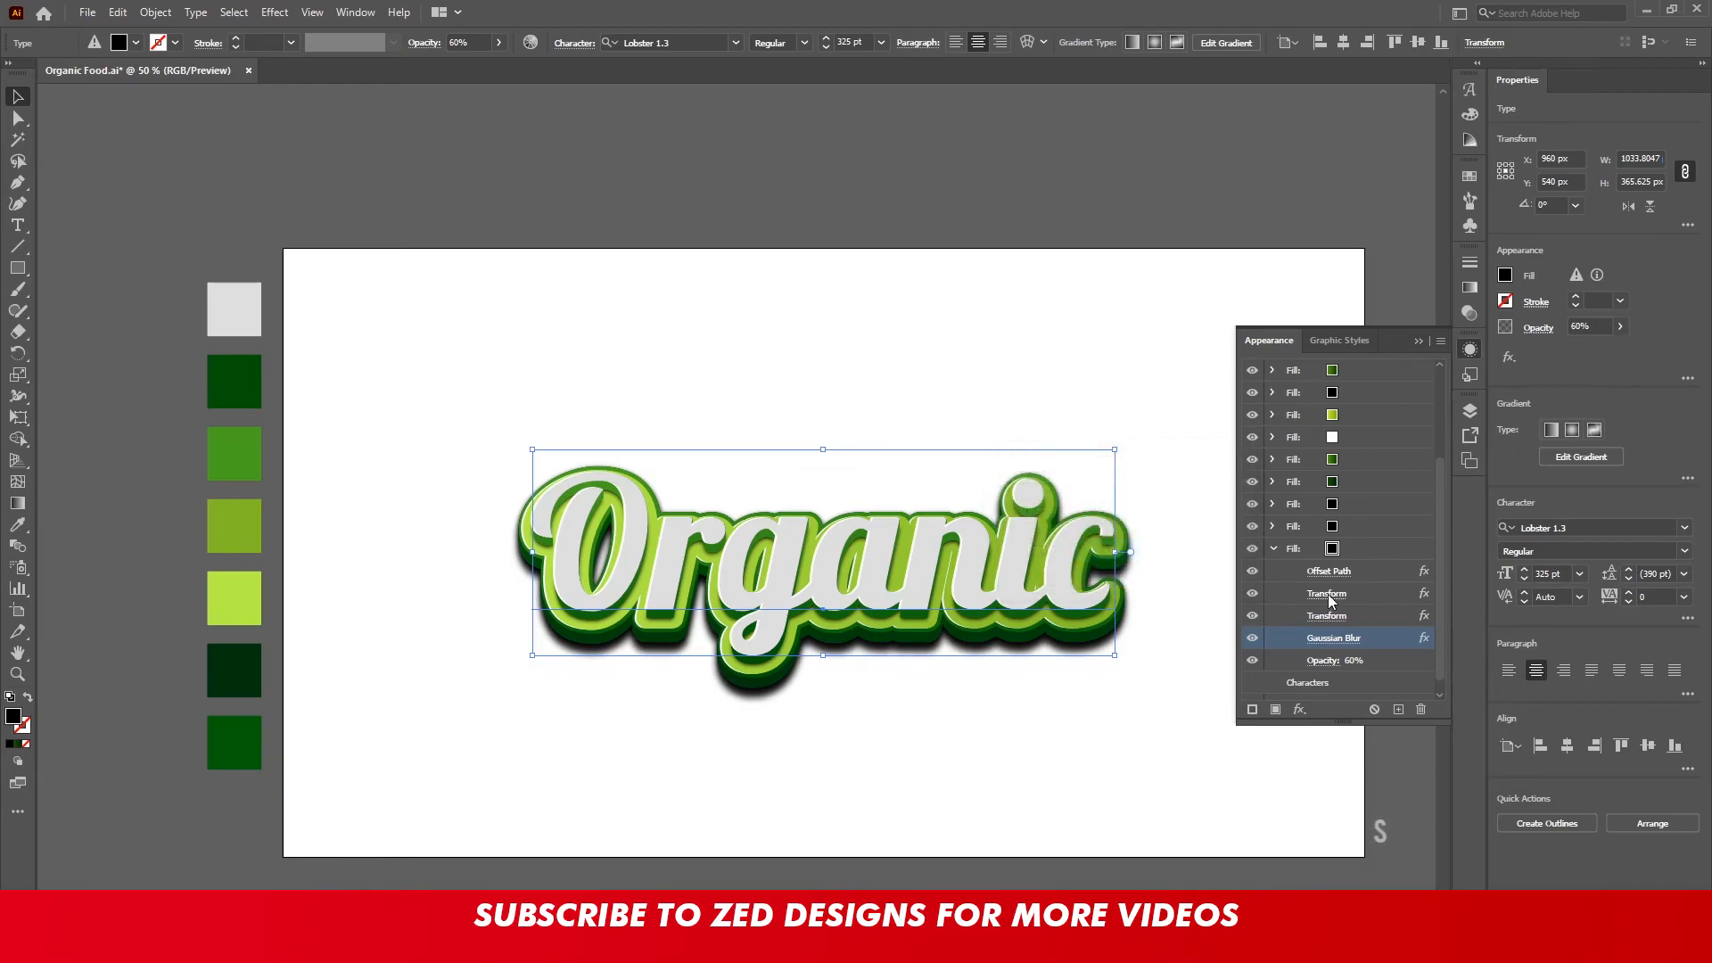
Set the vertical move to 40 px in the bottommost black fill's first Transform effect
{"action": "left_click", "coordinate": [1327, 594]}
{"action": "left_click", "coordinate": [1641, 449]}
{"action": "type", "text": "40"}
{"action": "key", "text": "shift+Tab"}
{"action": "left_click", "coordinate": [1521, 732]}
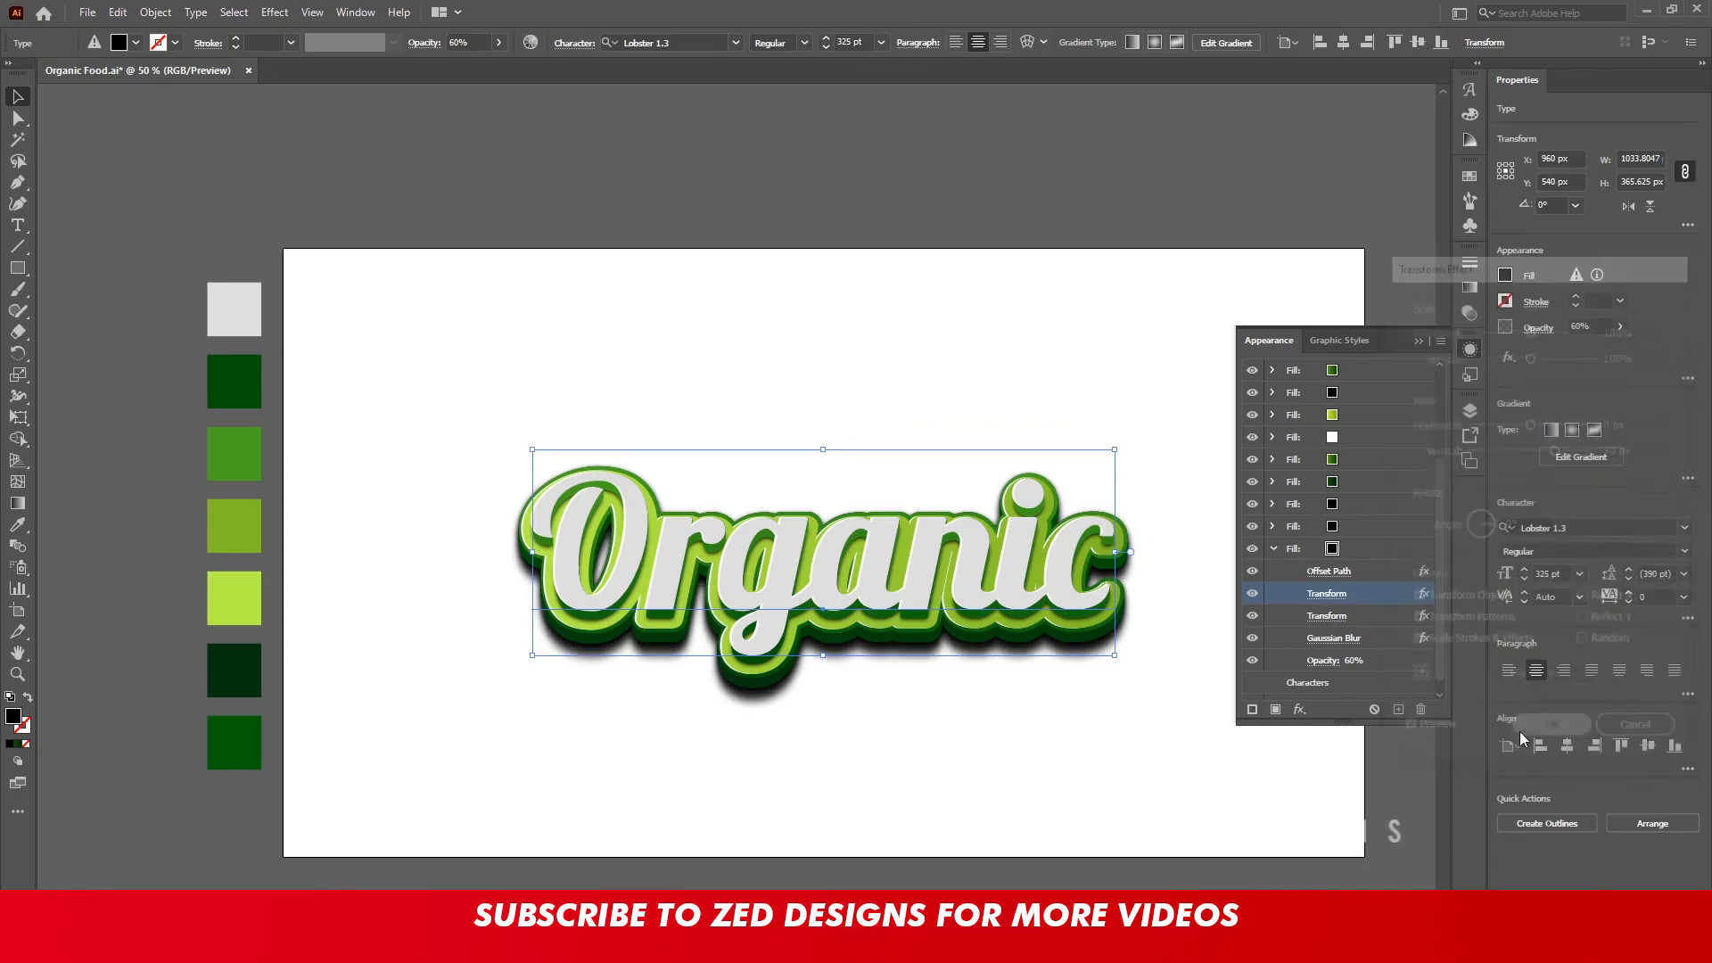
Set the opacity of the bottommost black fill to 40%
{"action": "left_click", "coordinate": [1320, 661]}
{"action": "type", "text": "40"}
{"action": "key", "text": "Return"}
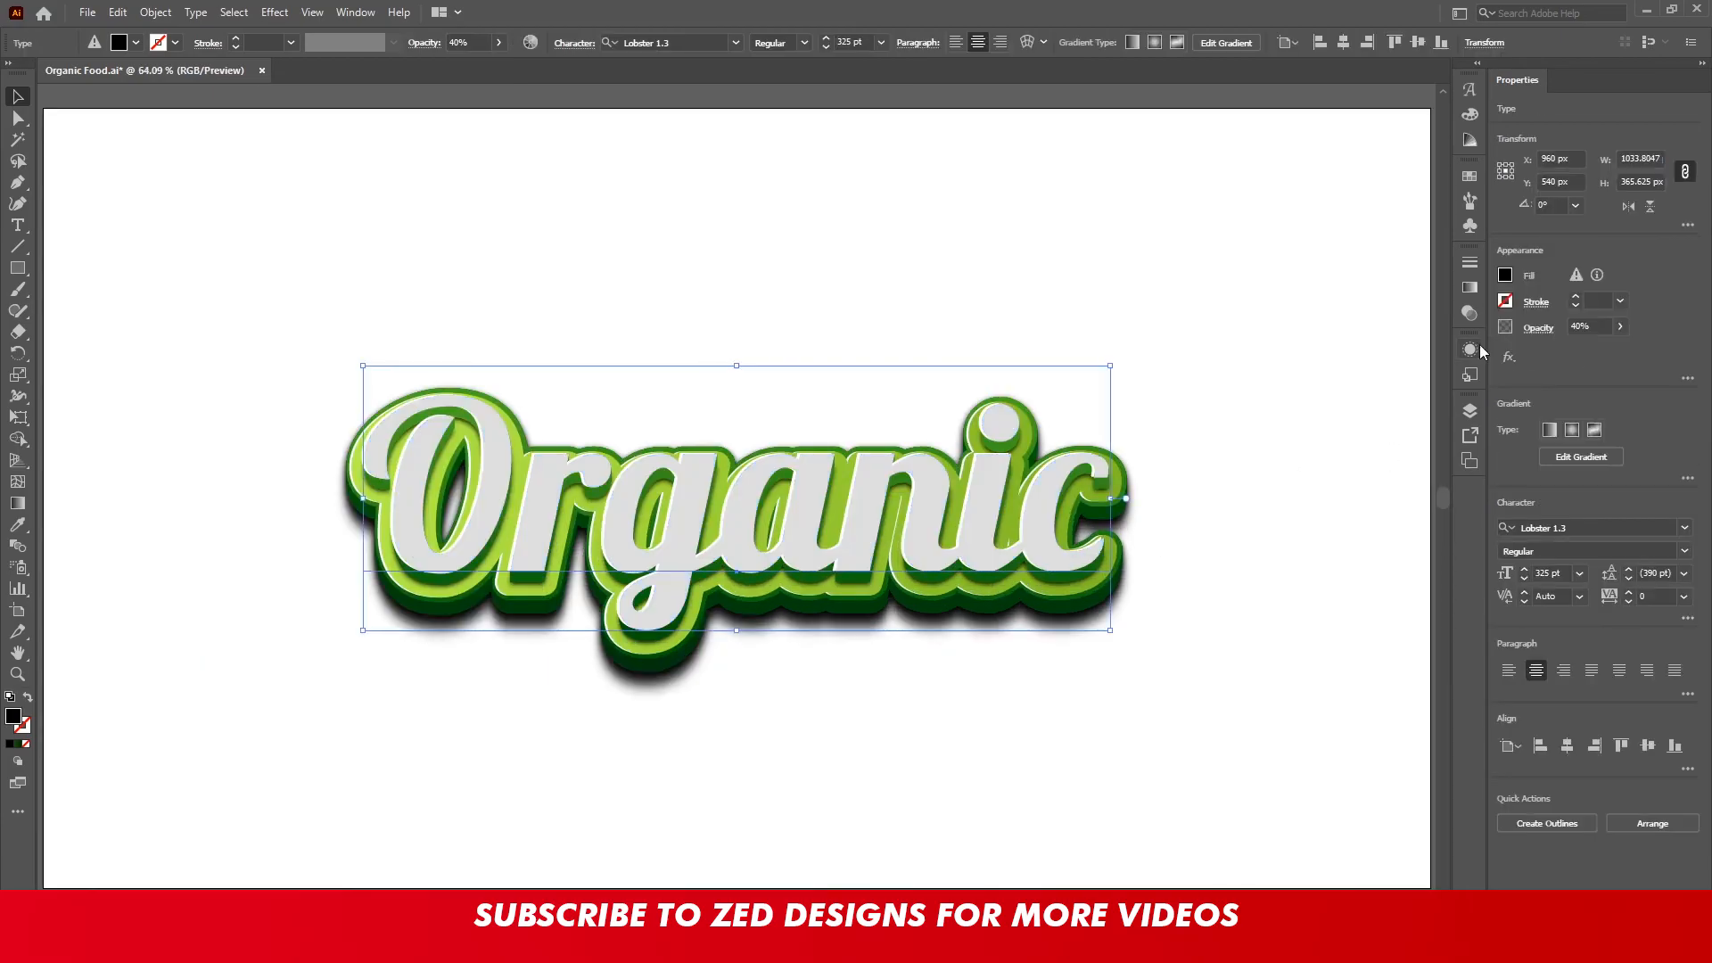
Apply a horizontal Arc warp with a 10% bend to the whole "Organic" text
{"action": "key", "text": "shift+F6"}
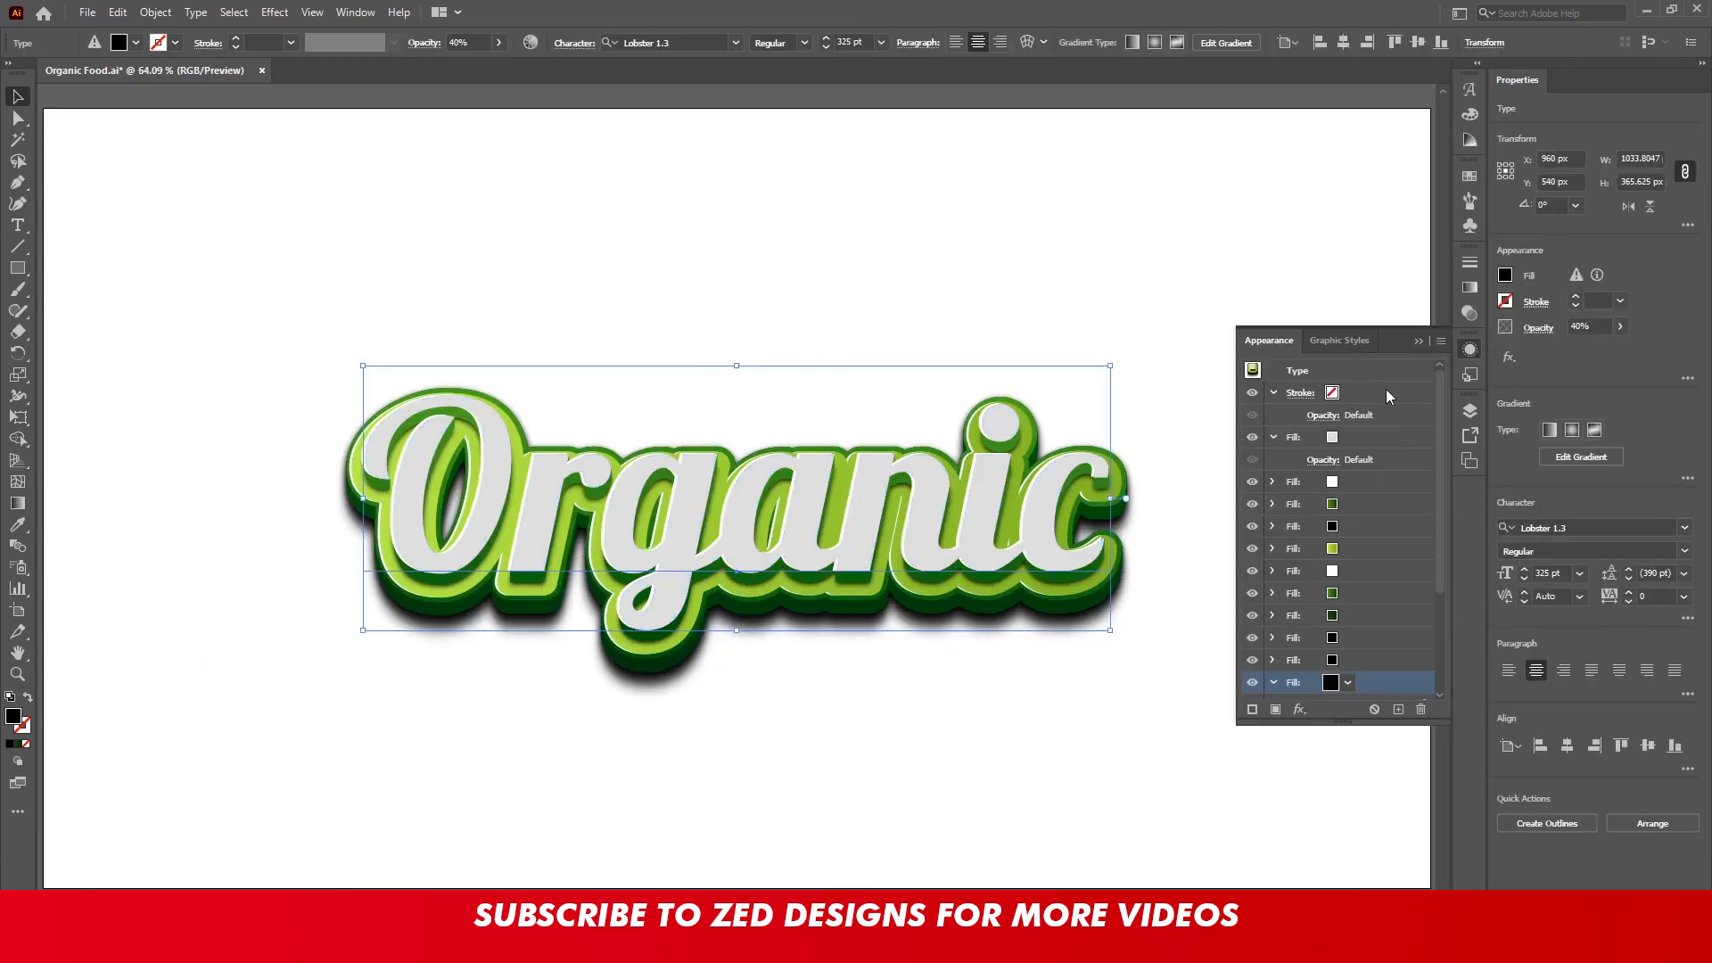
{"action": "left_click", "coordinate": [1298, 709]}
{"action": "left_click", "coordinate": [1271, 481]}
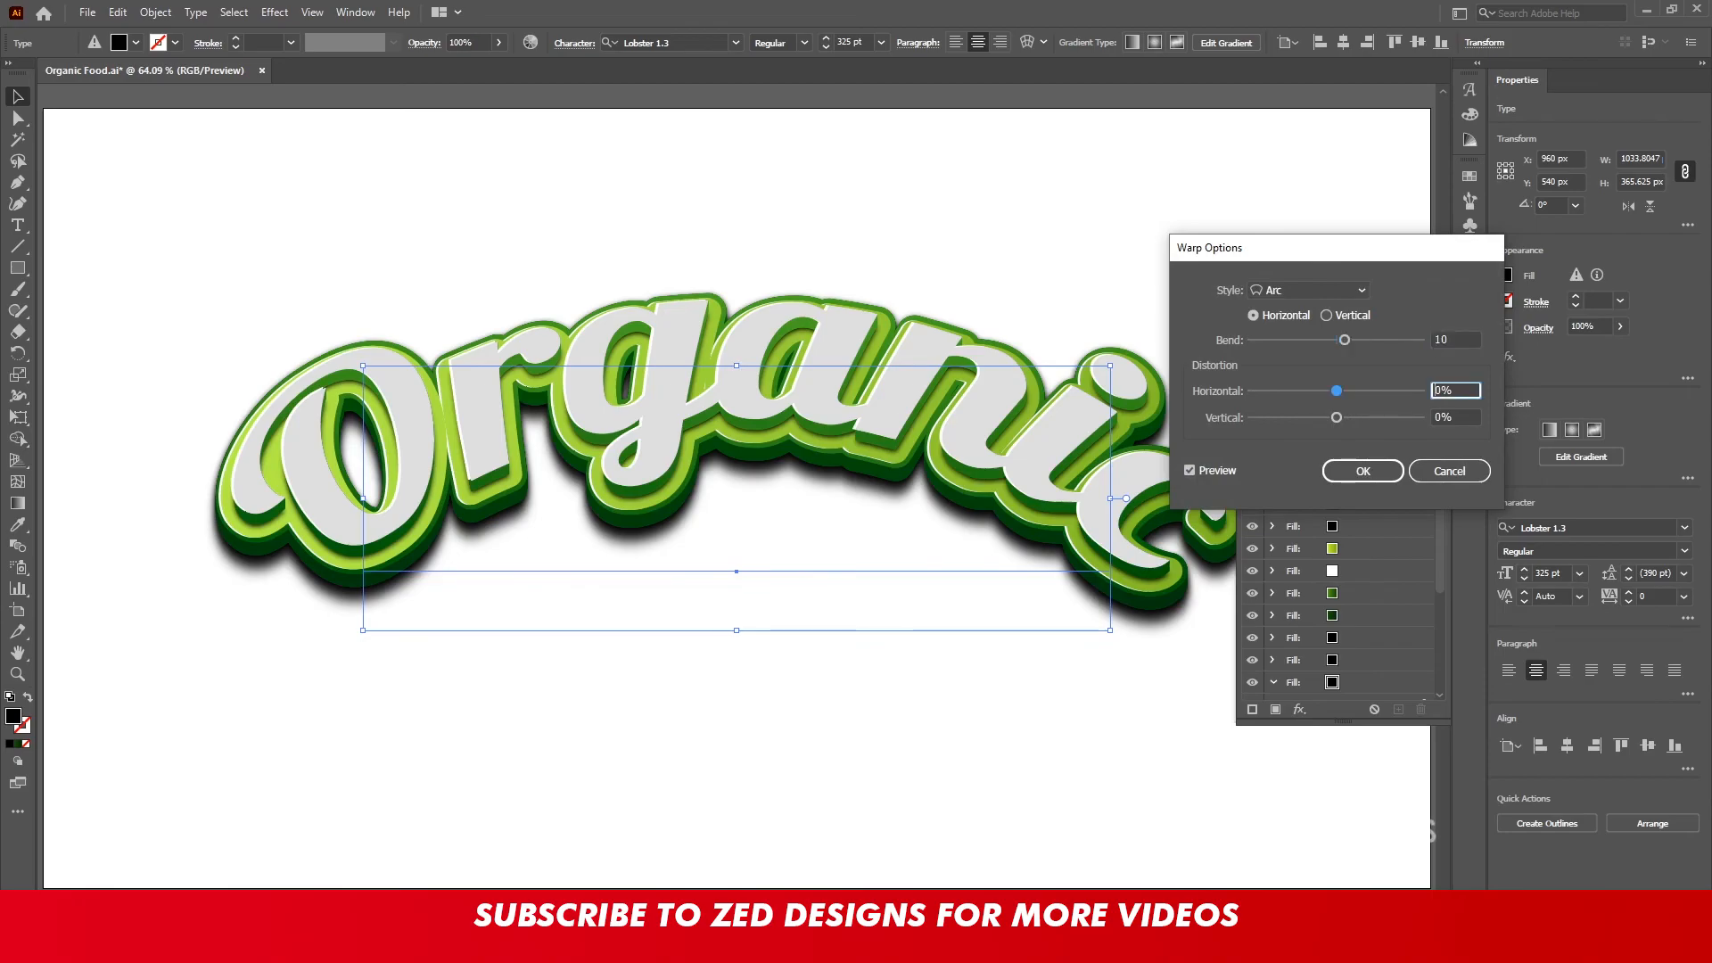
{"action": "left_click", "coordinate": [1347, 472]}
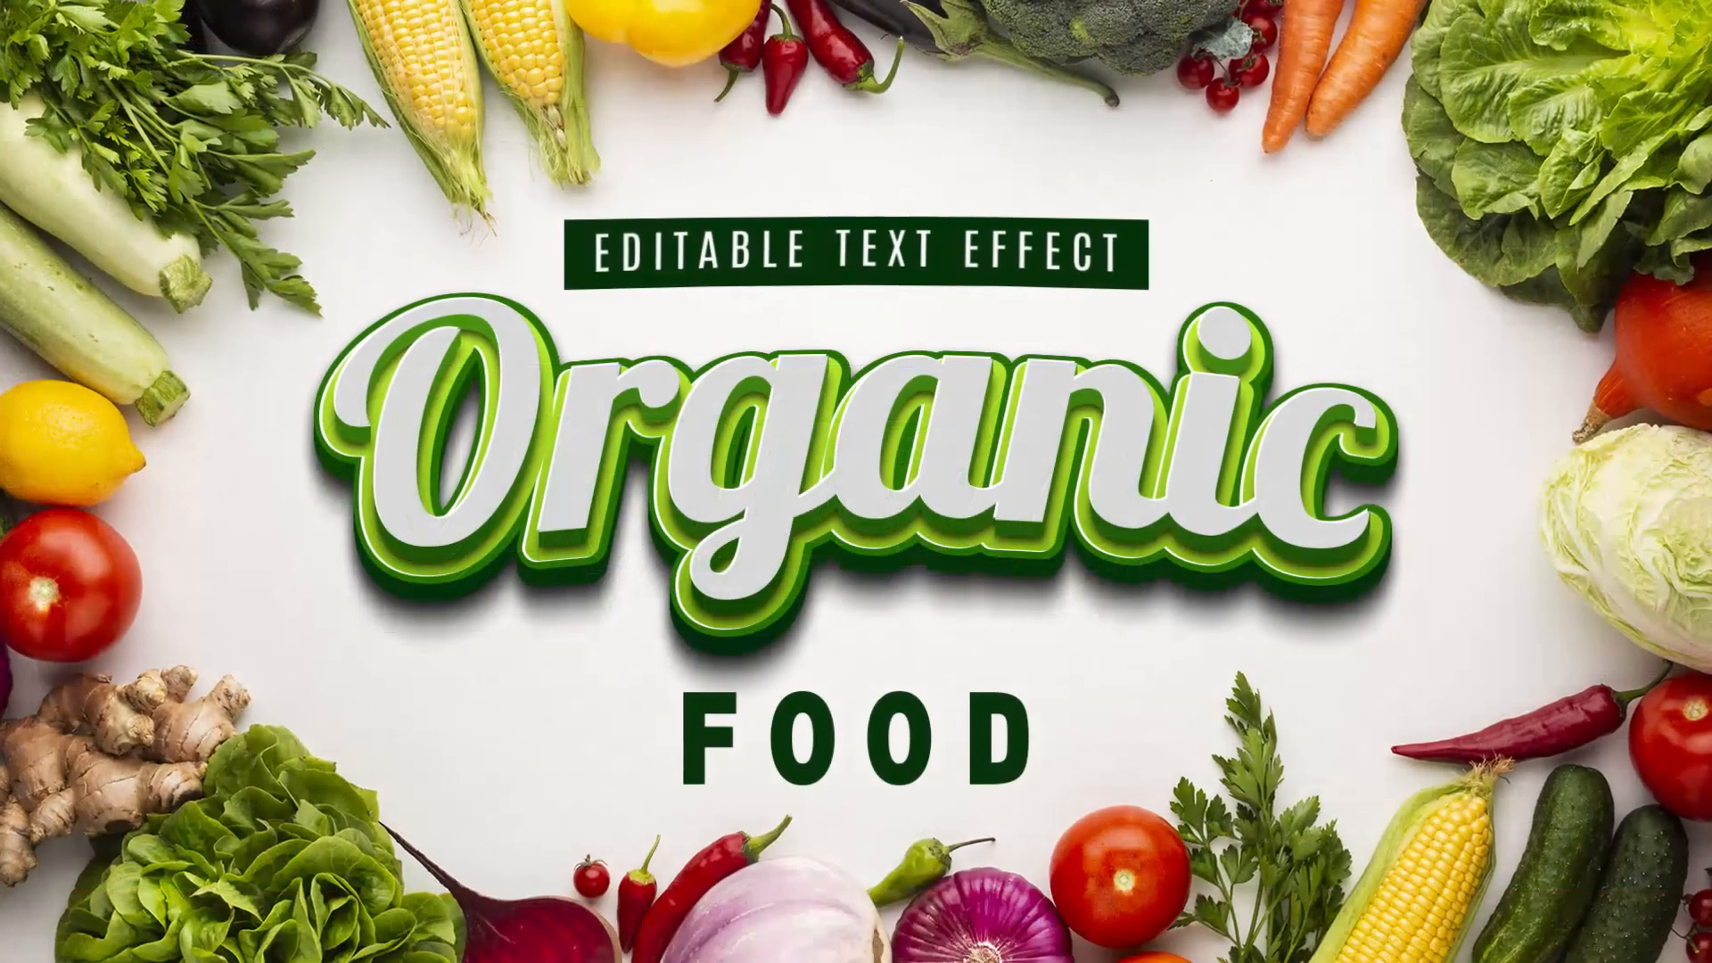